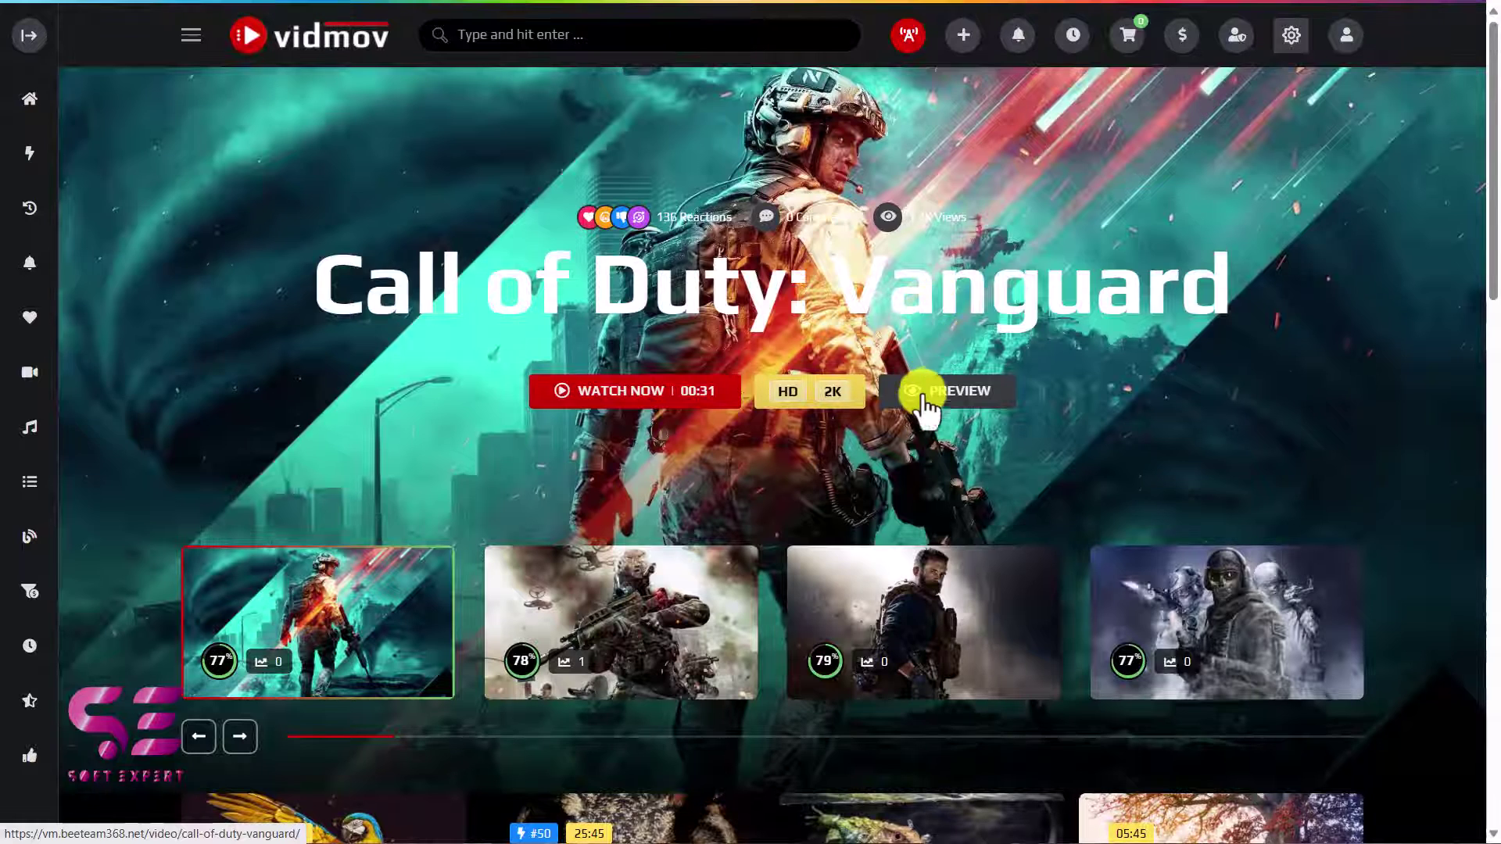
Browse the demo homepage's featured videos and entertainment listings, and open the Amazing Nature video
scroll(918, 418, "down", 5)
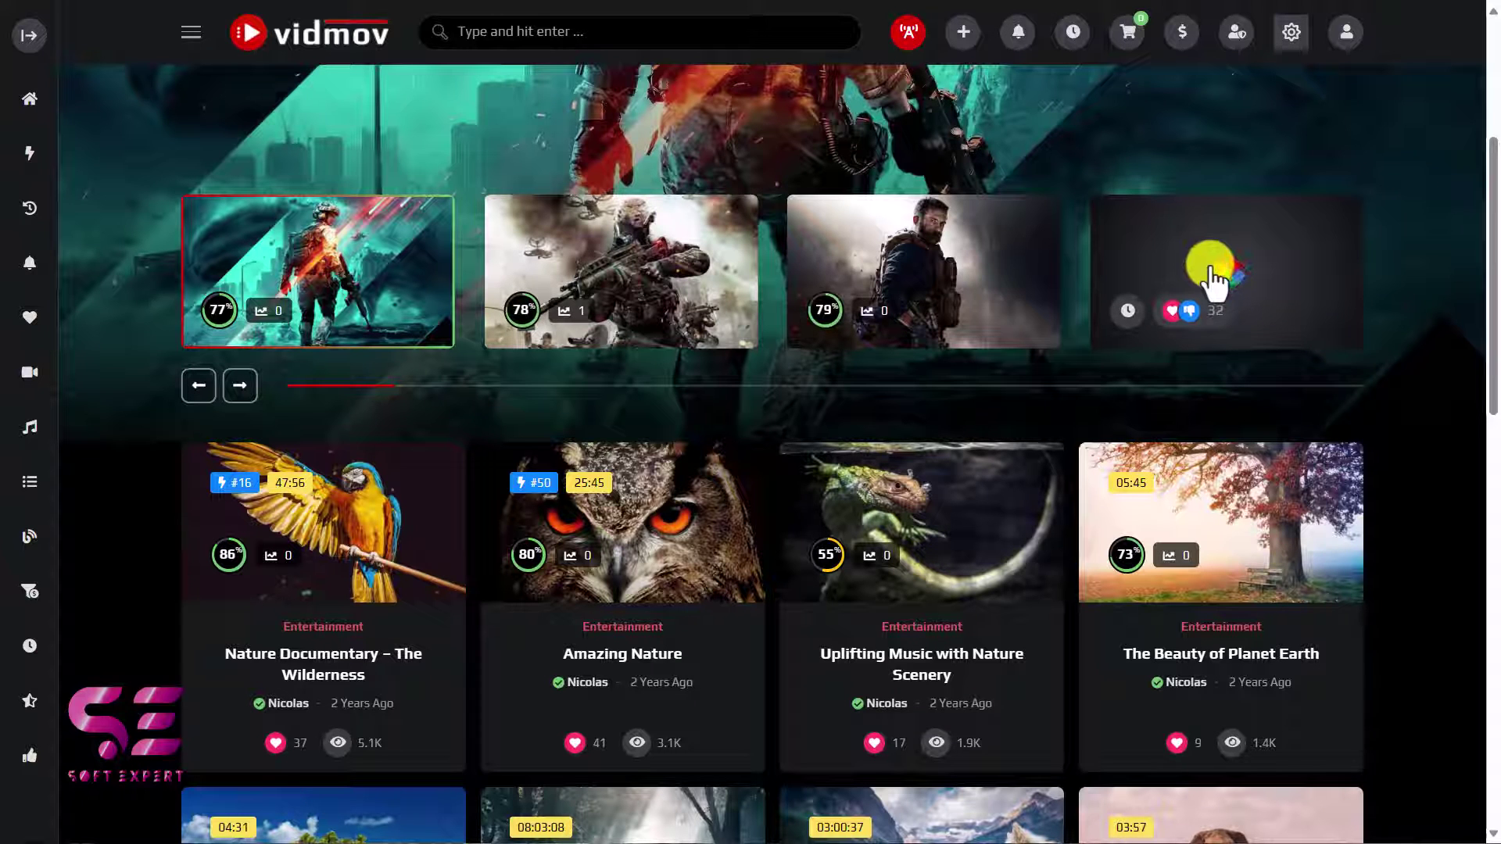
left_click(1213, 279)
scroll(592, 333, "down", 5)
left_click(592, 333)
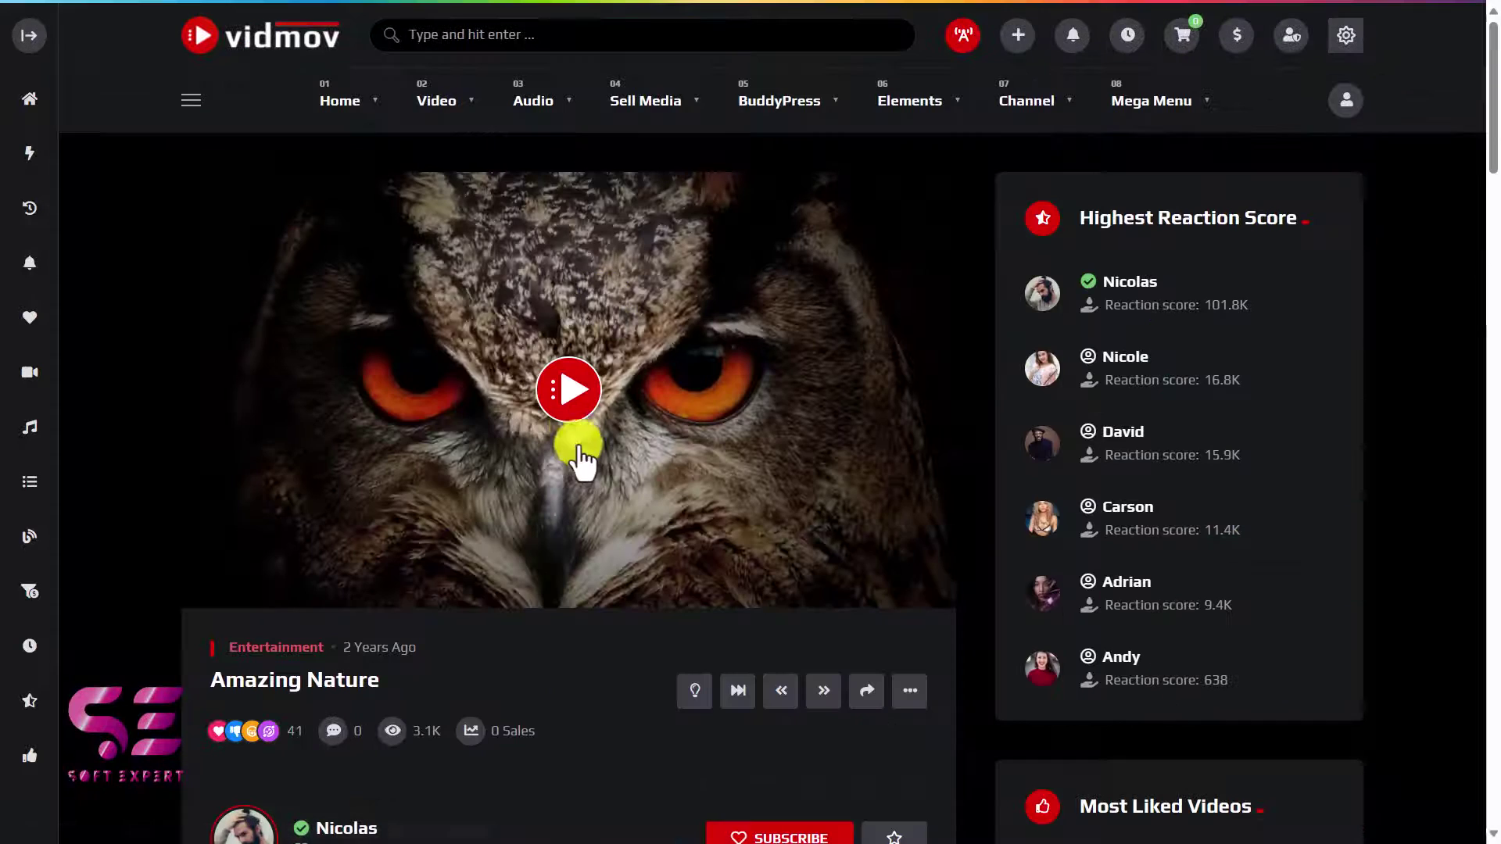
Examine the Amazing Nature page's user reviews, description, tags, previous and next links and related posts
scroll(574, 493, "down", 3)
scroll(570, 496, "down", 3)
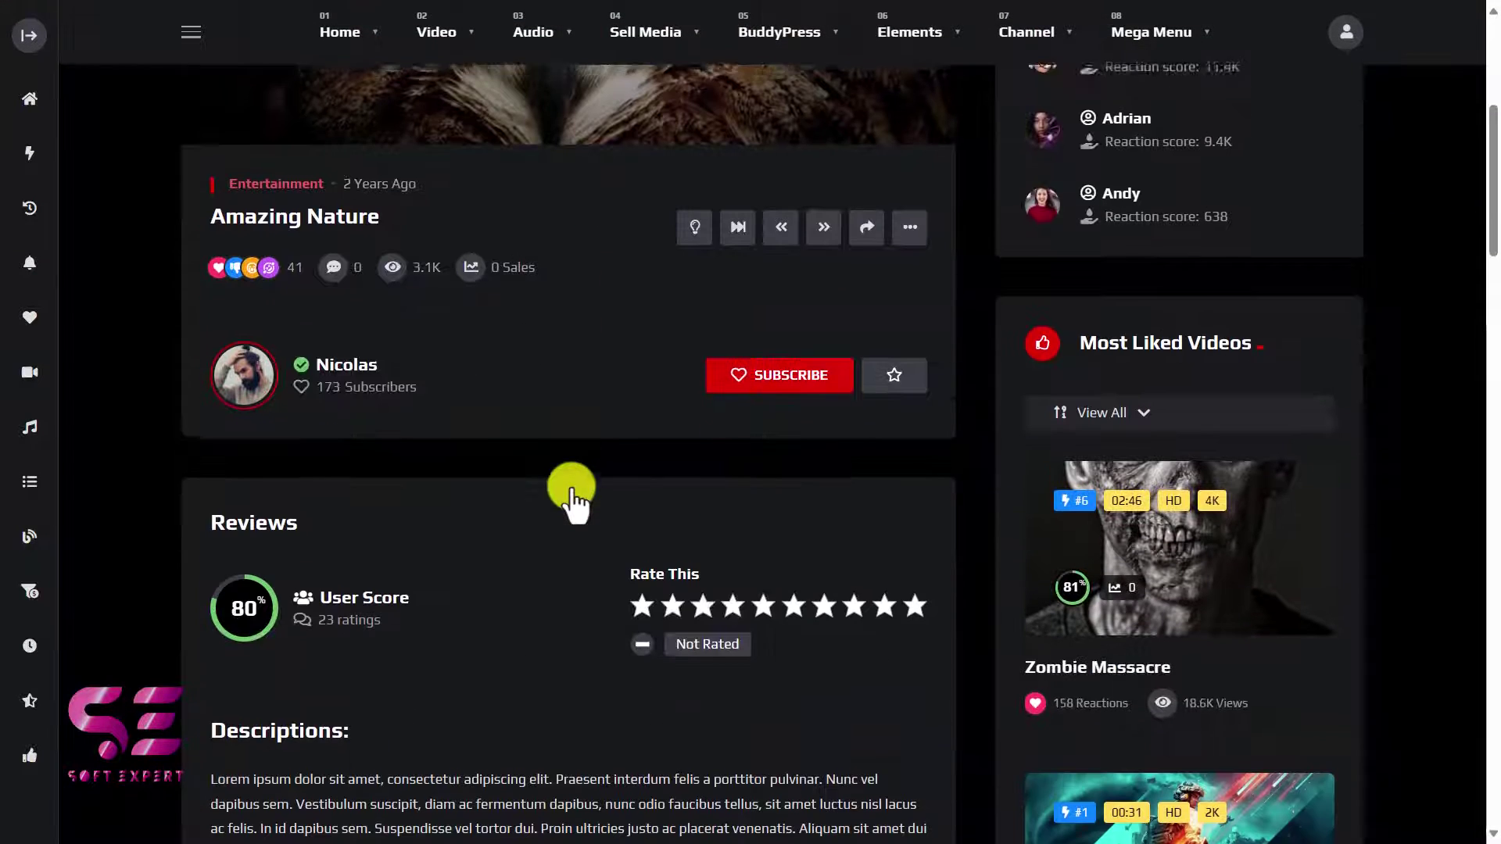
scroll(466, 429, "down", 5)
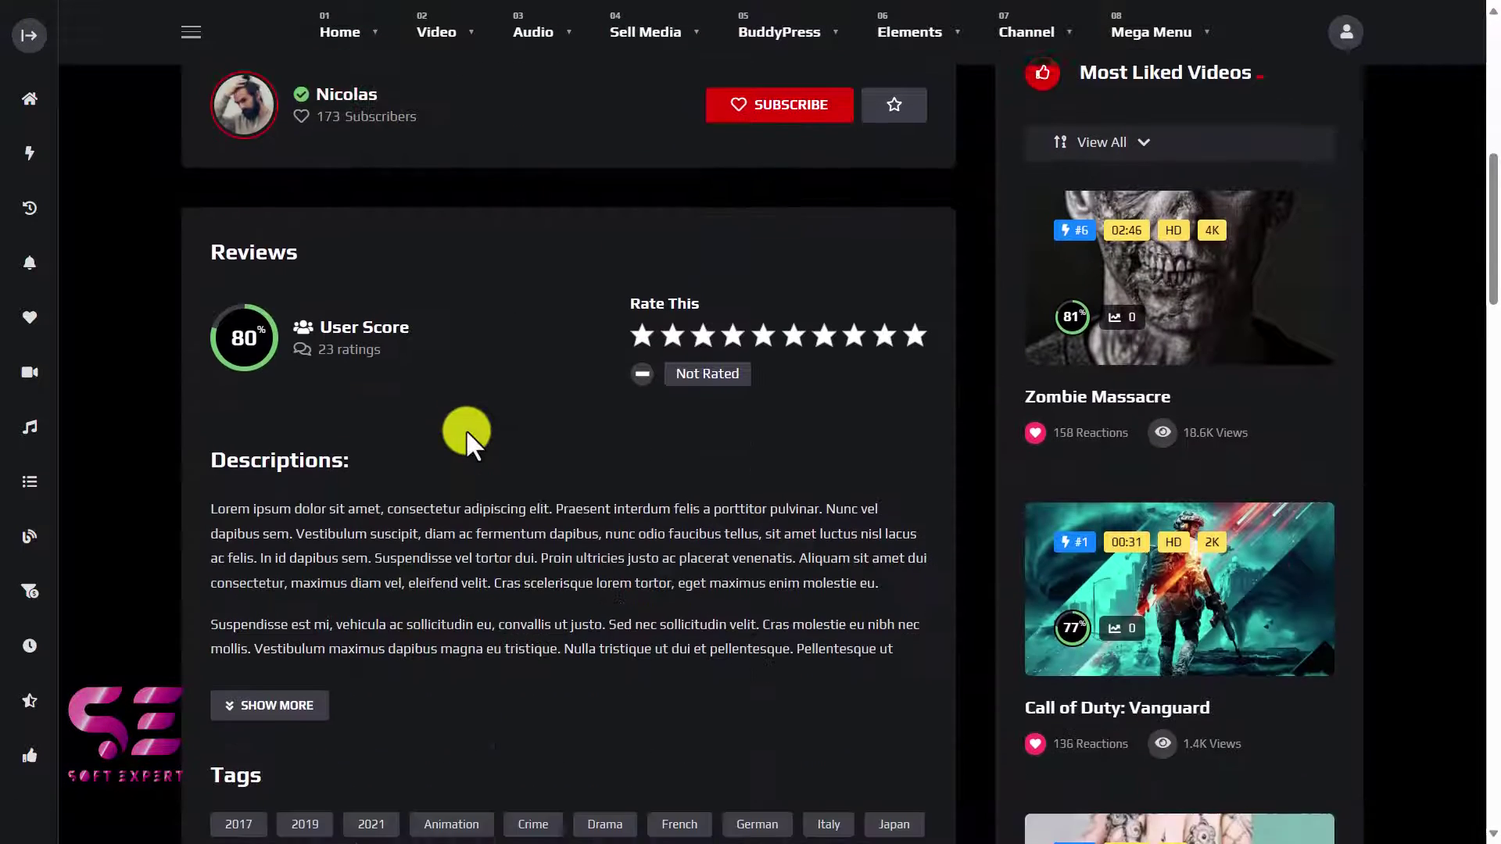
scroll(532, 444, "down", 5)
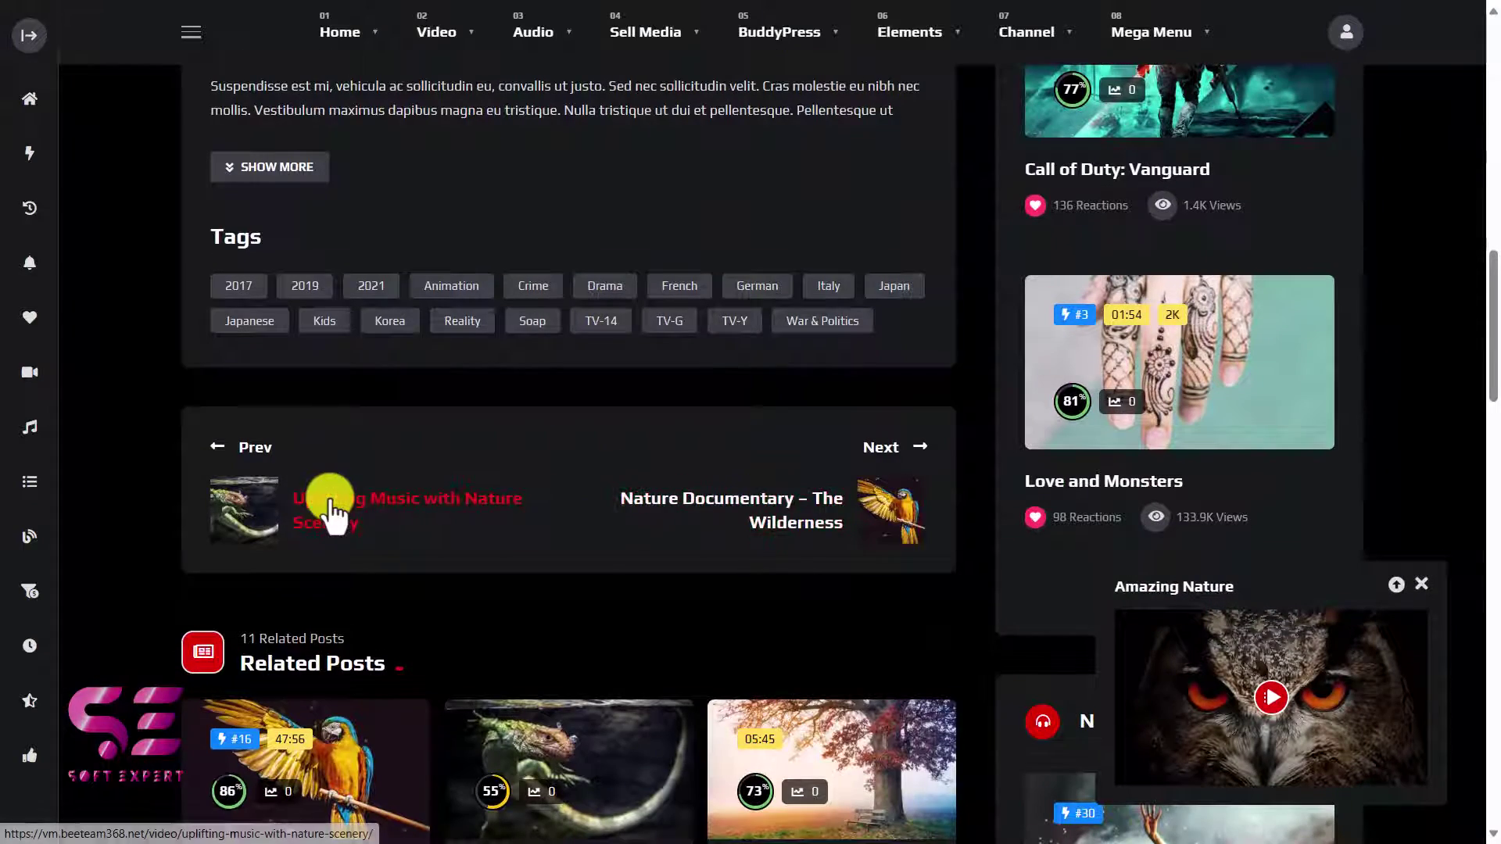
scroll(588, 584, "up", 4)
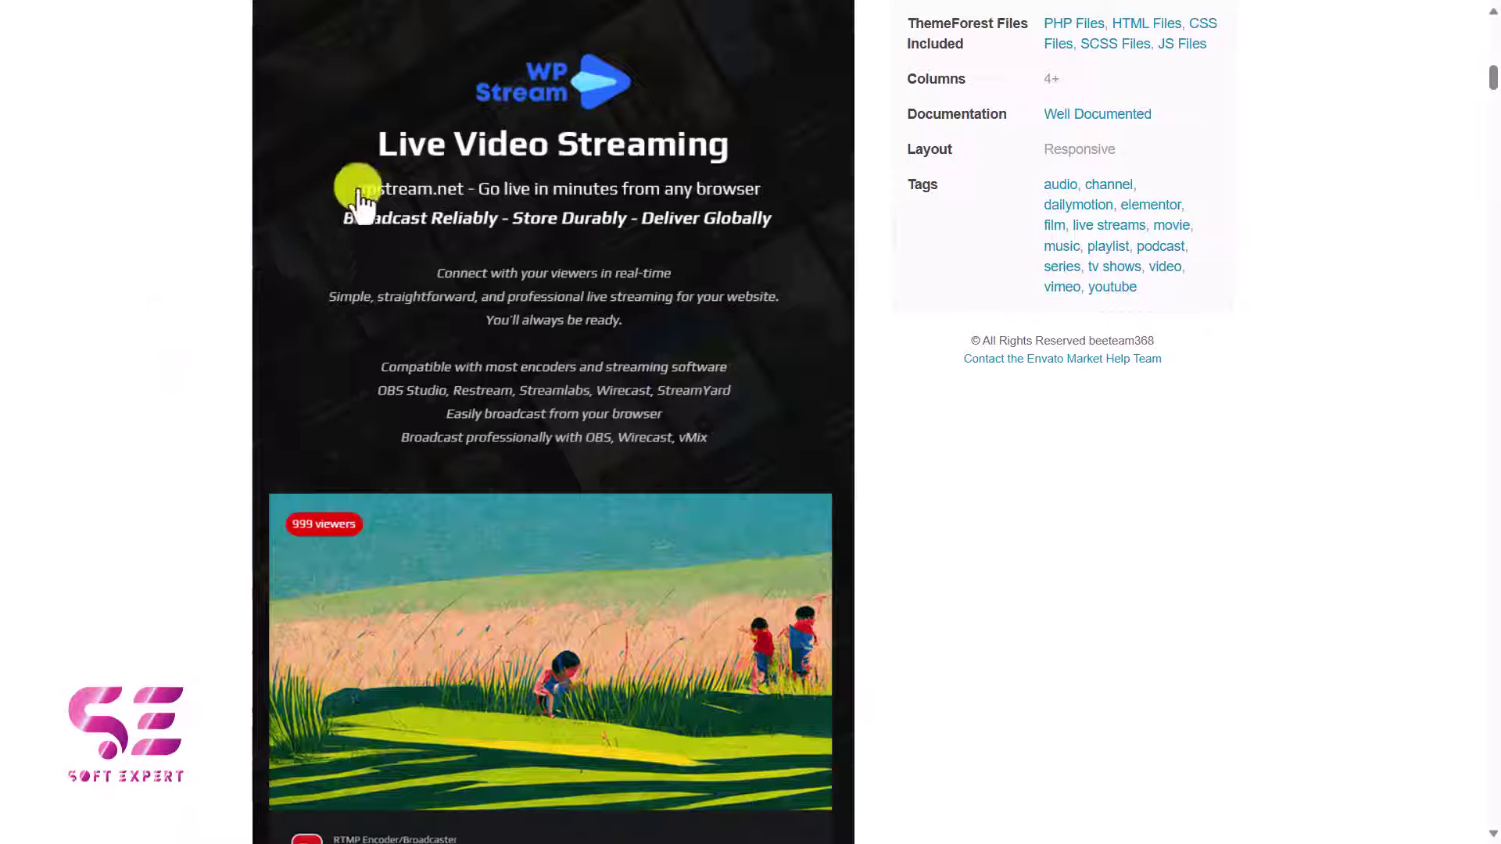
Read the theme description's sections on live video streaming, Bunny Stream, Bunny Storage, WooCommerce, selling points and premium downloads
scroll(615, 226, "down", 5)
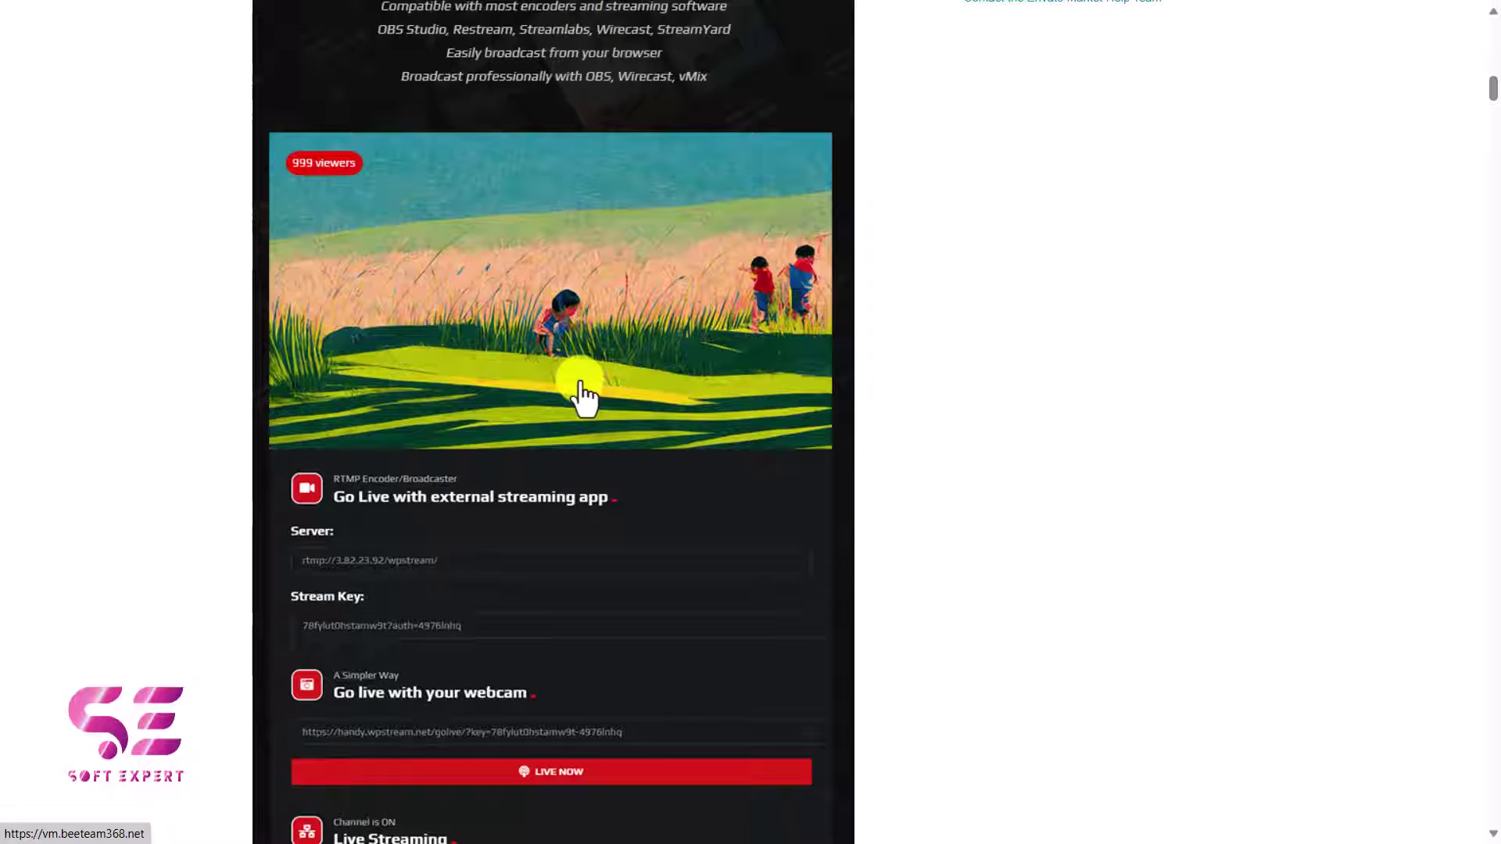
scroll(537, 390, "down", 12)
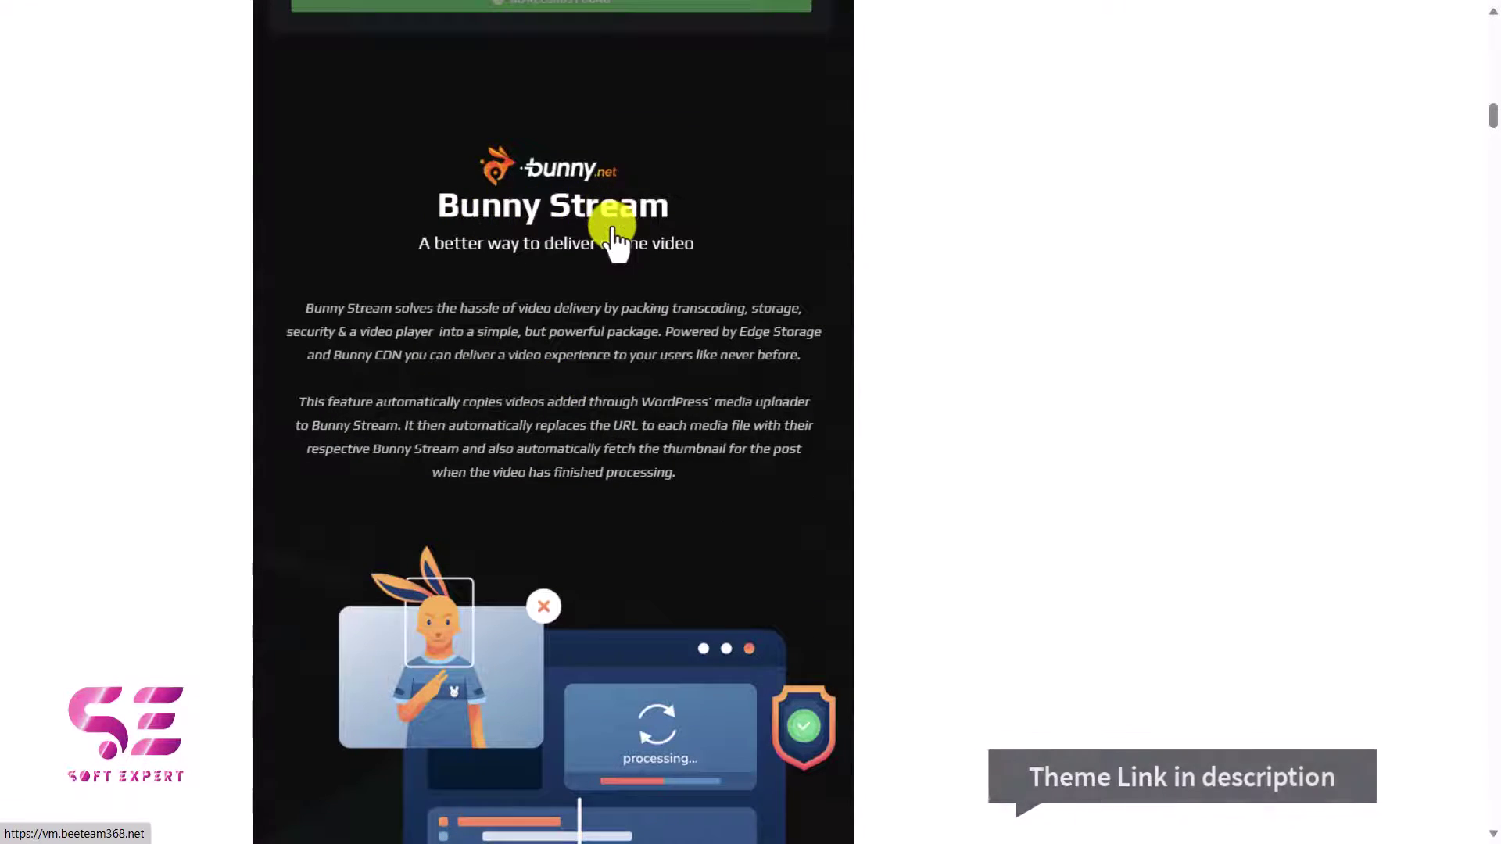
scroll(614, 231, "down", 10)
scroll(615, 235, "down", 3)
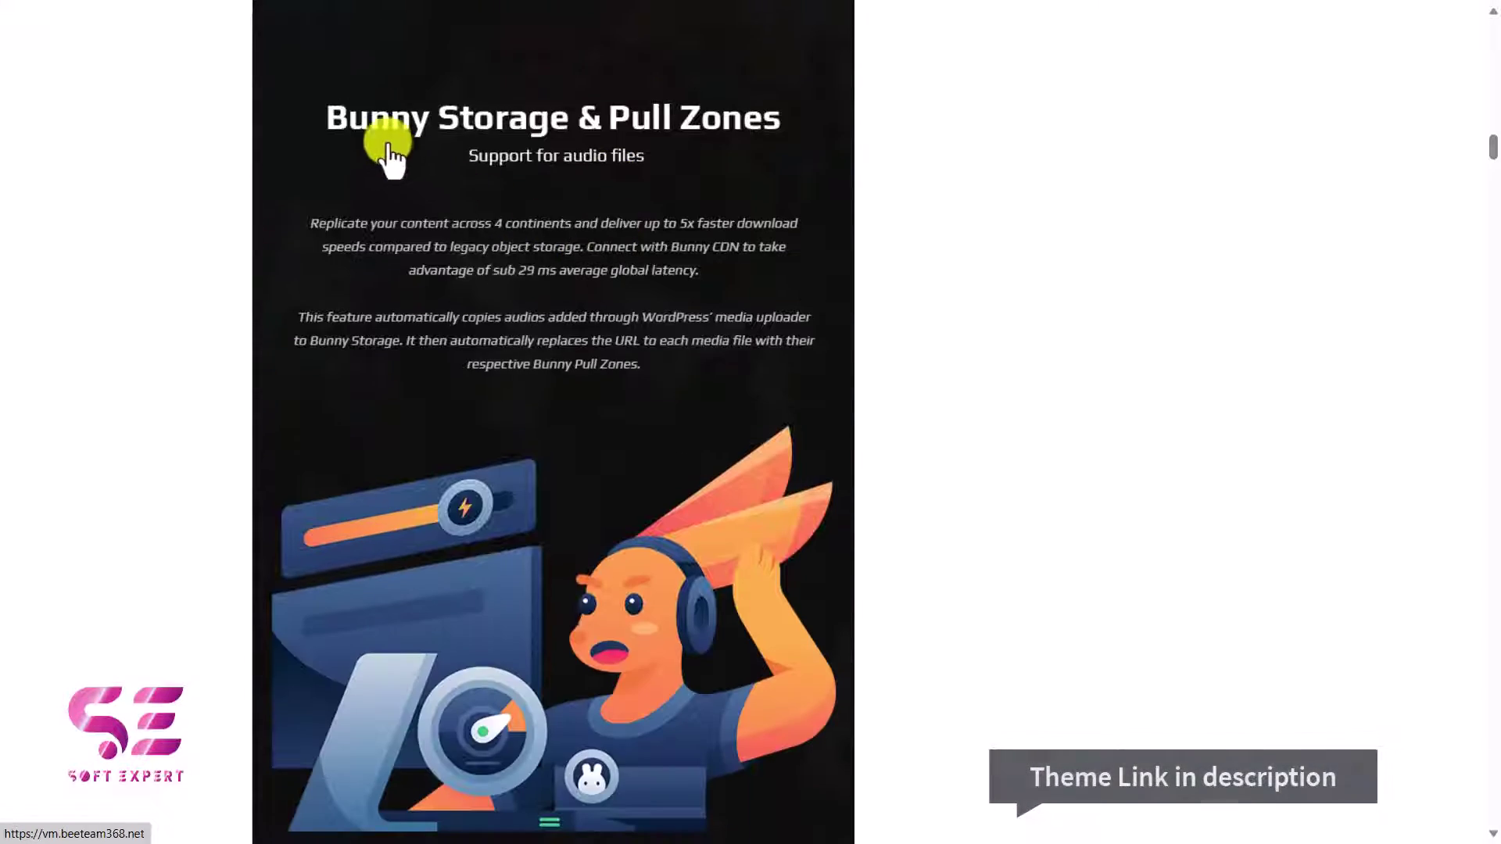
scroll(579, 385, "down", 9)
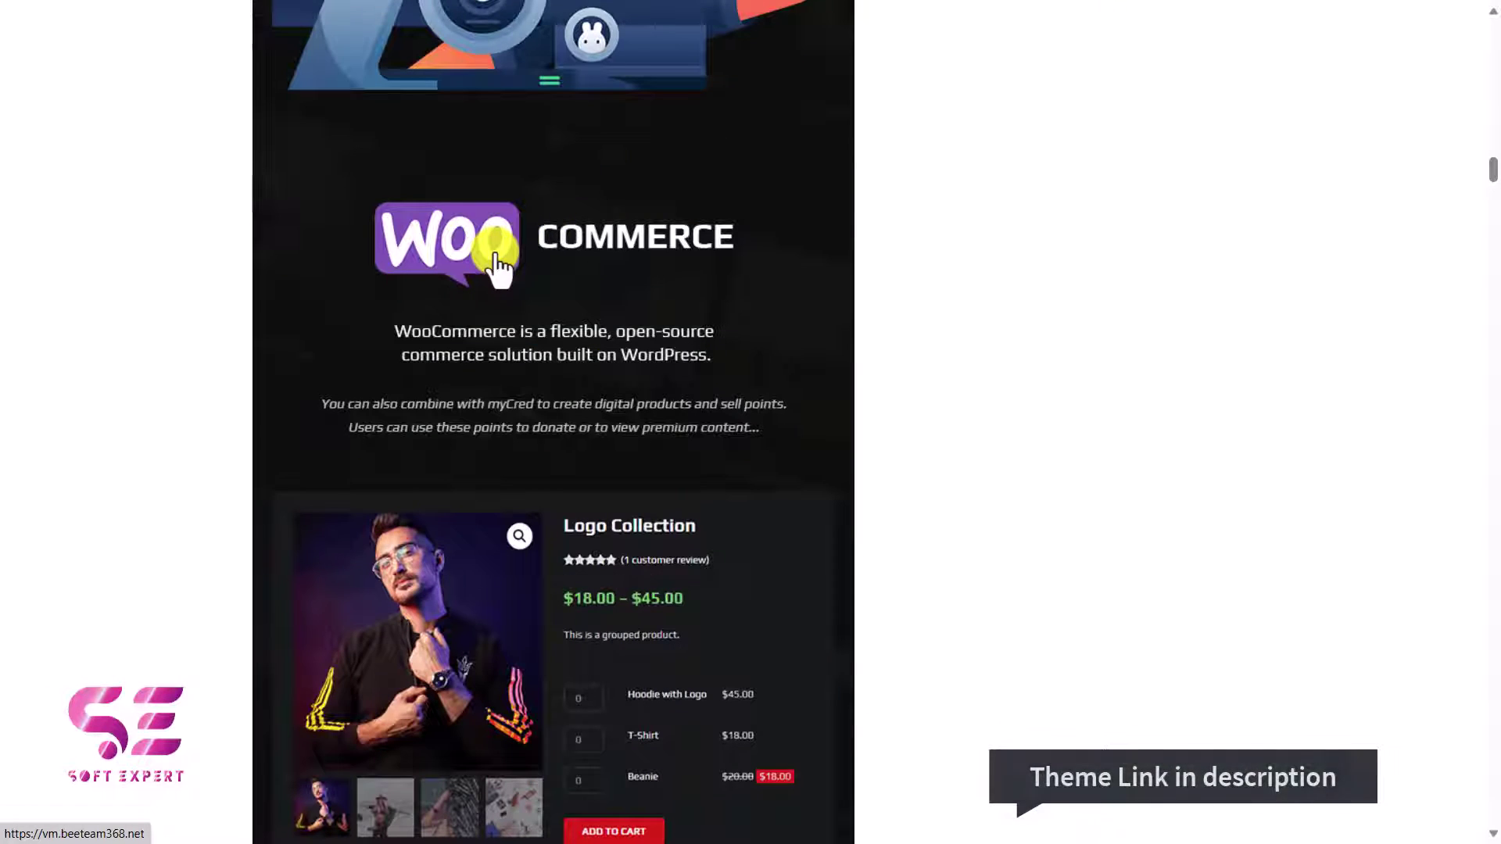
scroll(559, 391, "down", 11)
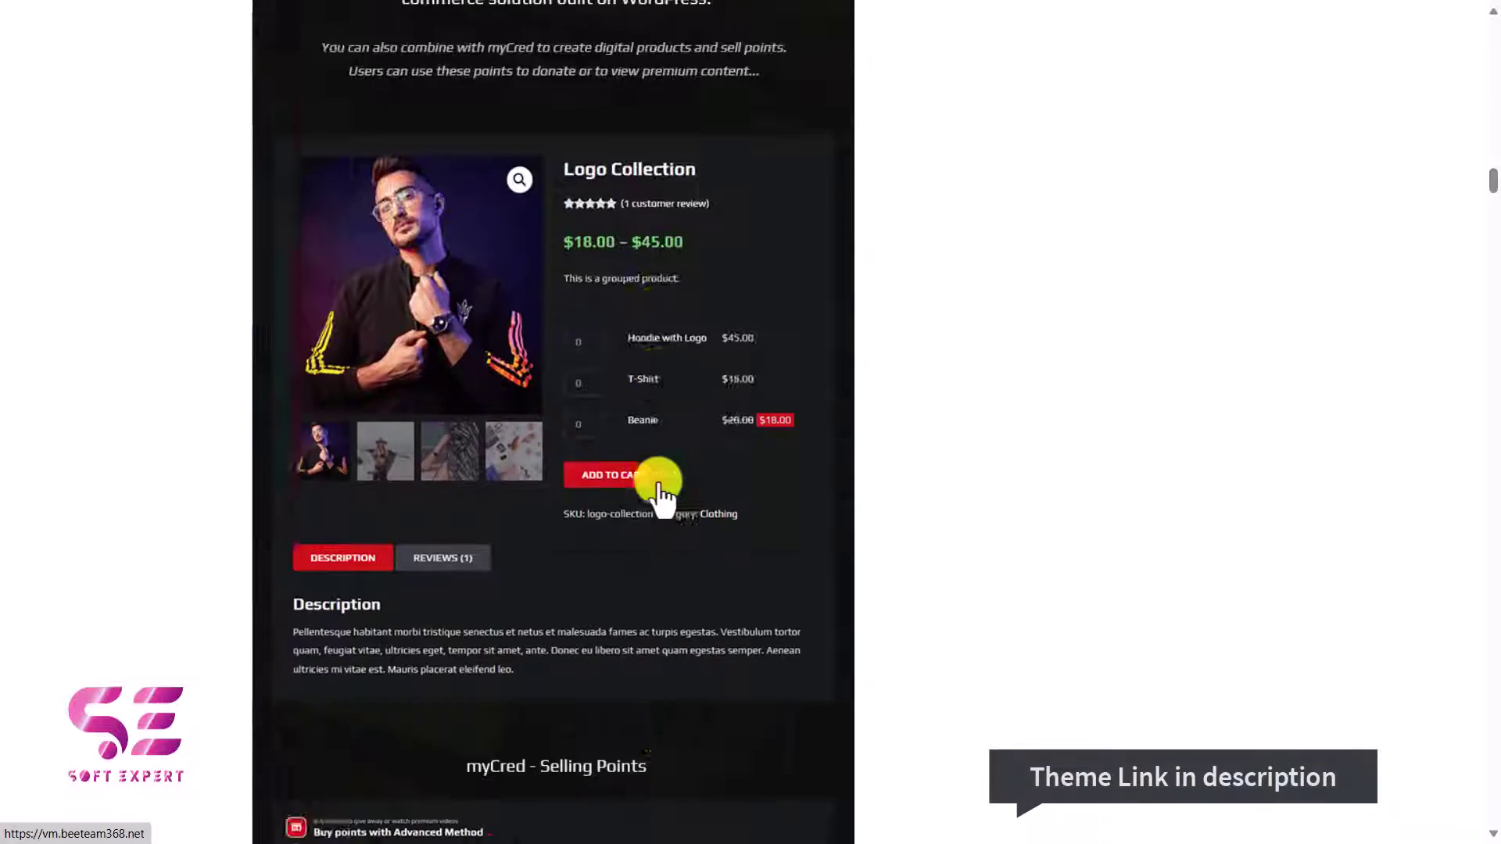
scroll(660, 497, "down", 3)
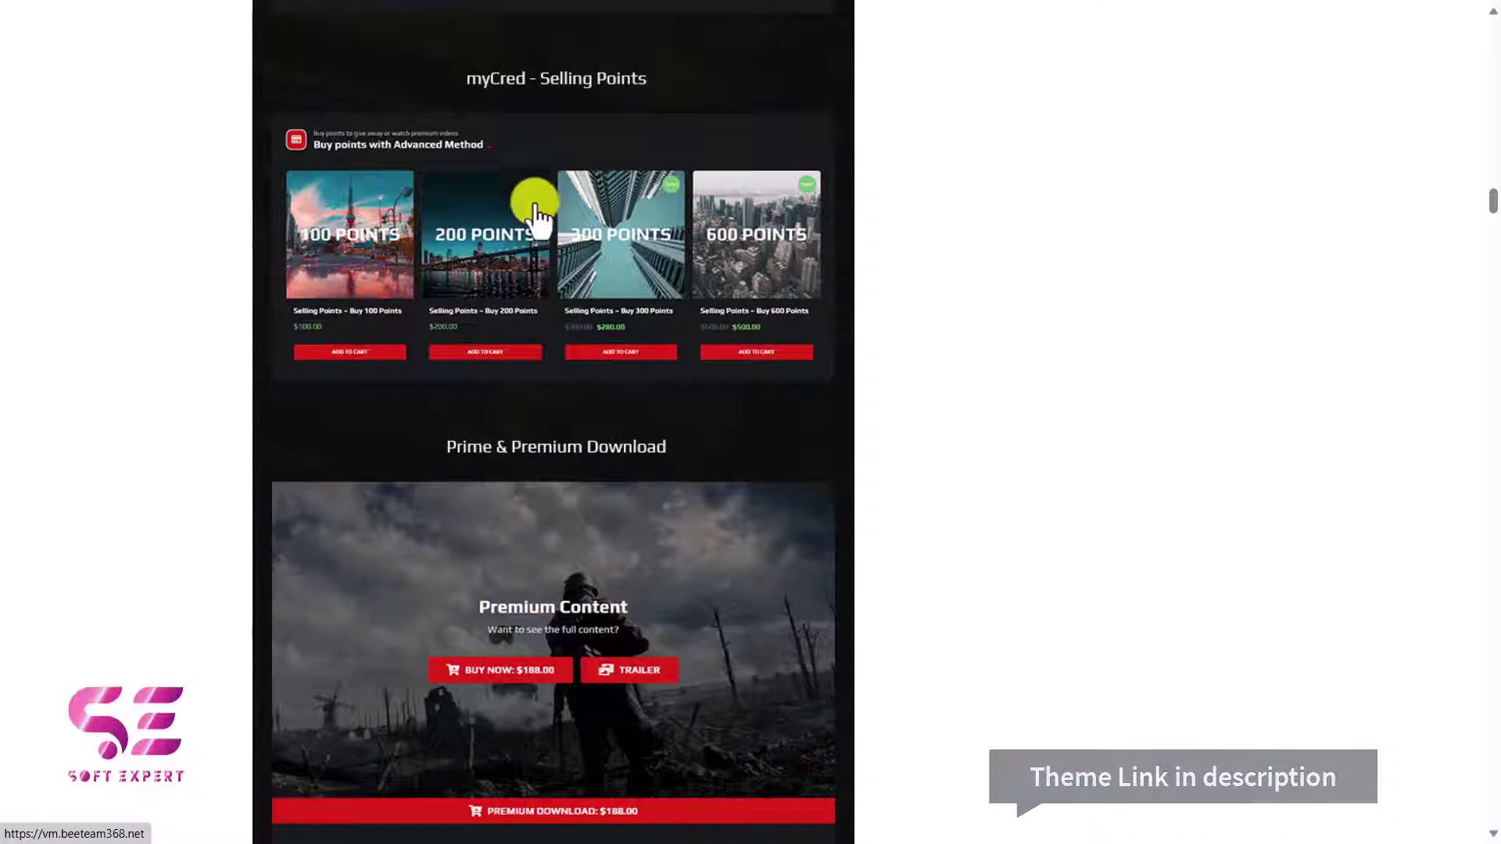
scroll(604, 396, "down", 13)
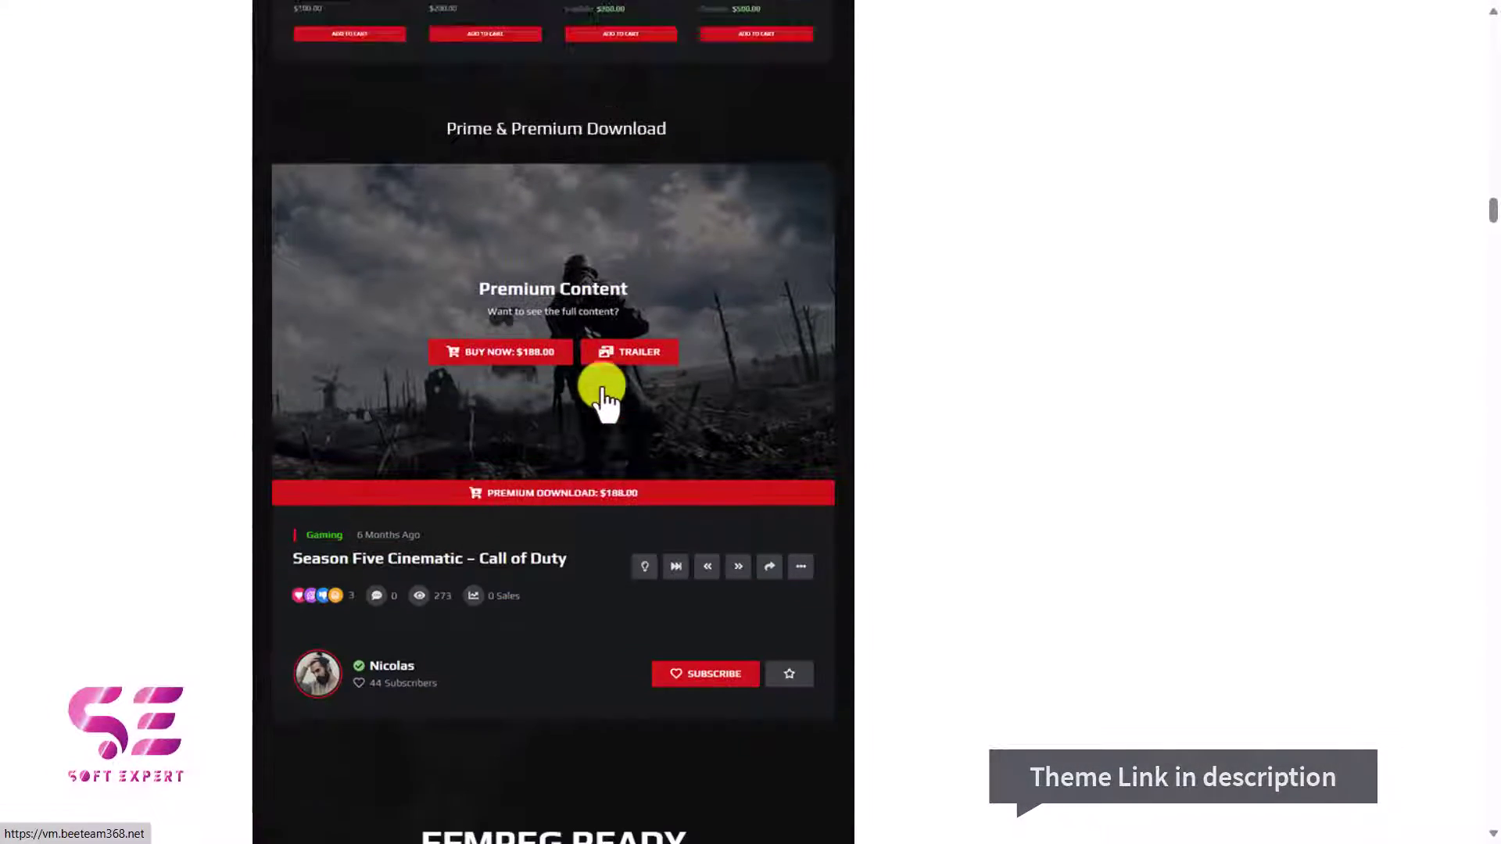
Read the theme description's sections on video advertising, quizzes, light and dark versions, the post submission form and the Smart Player
scroll(600, 391, "down", 12)
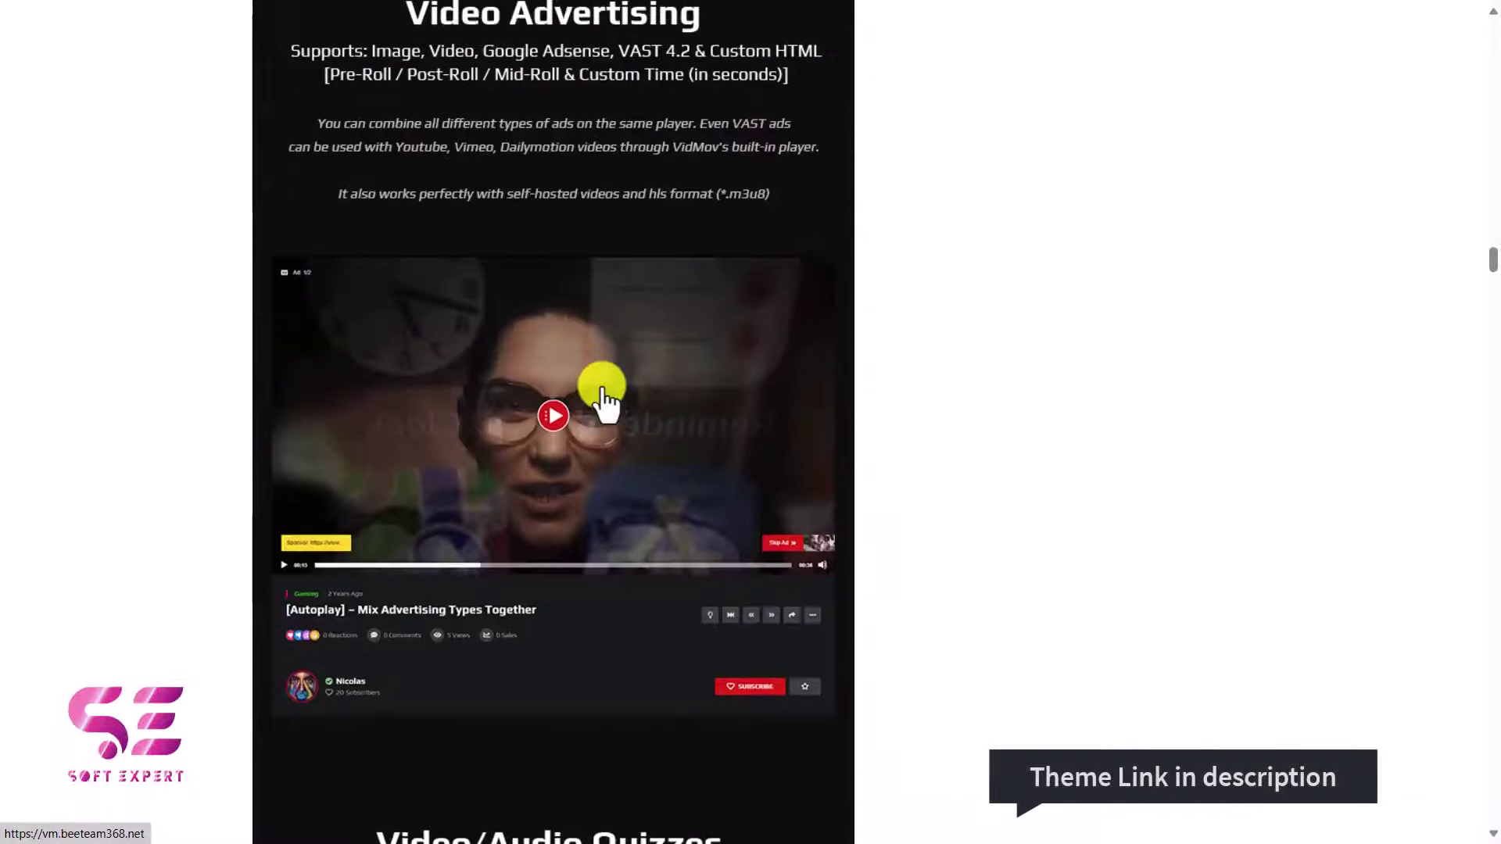
scroll(582, 397, "up", 1)
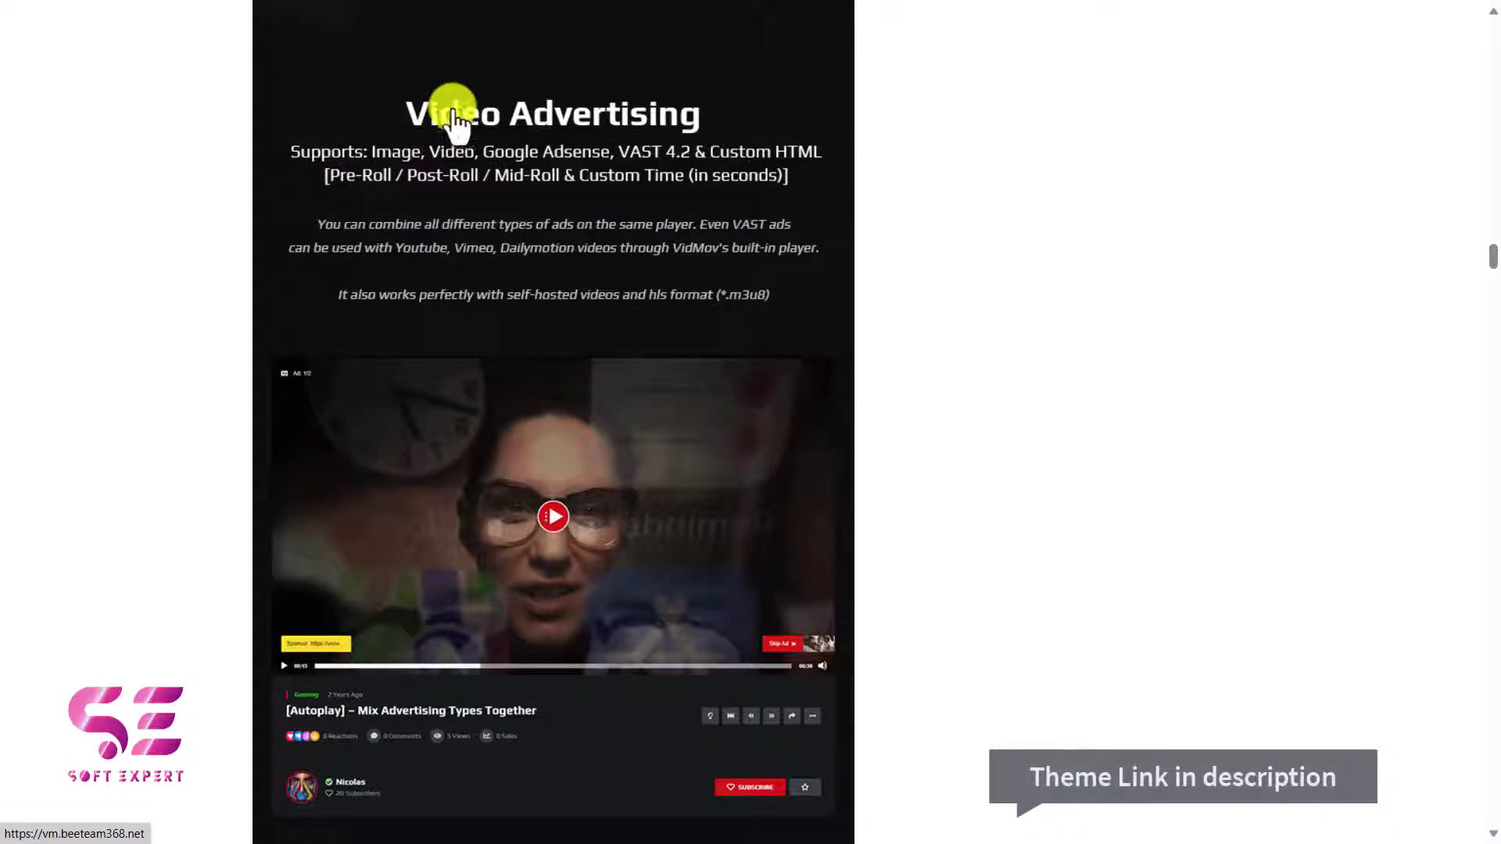
scroll(604, 230, "down", 11)
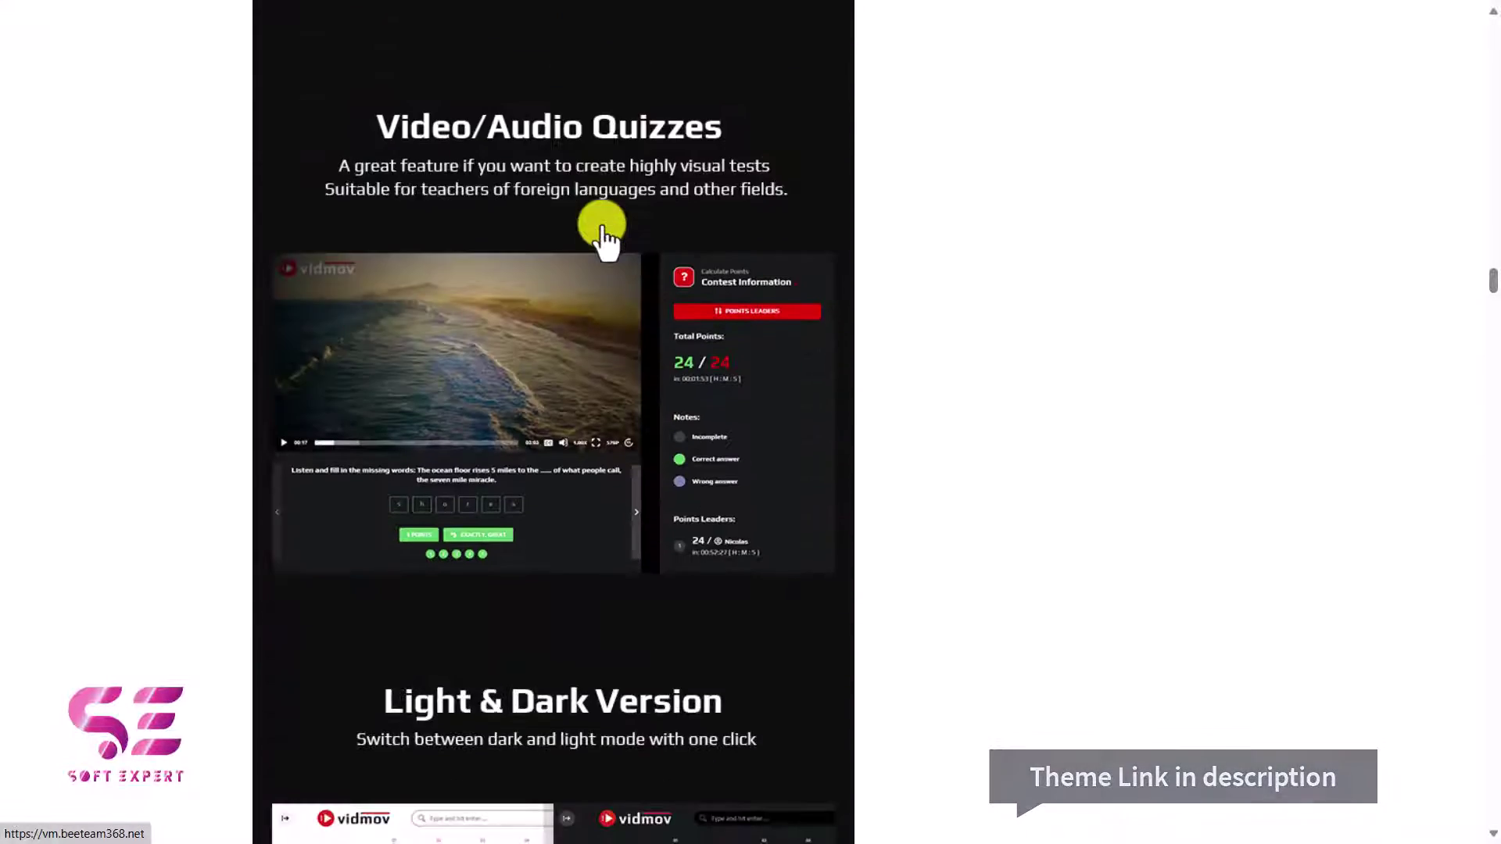
scroll(585, 359, "down", 7)
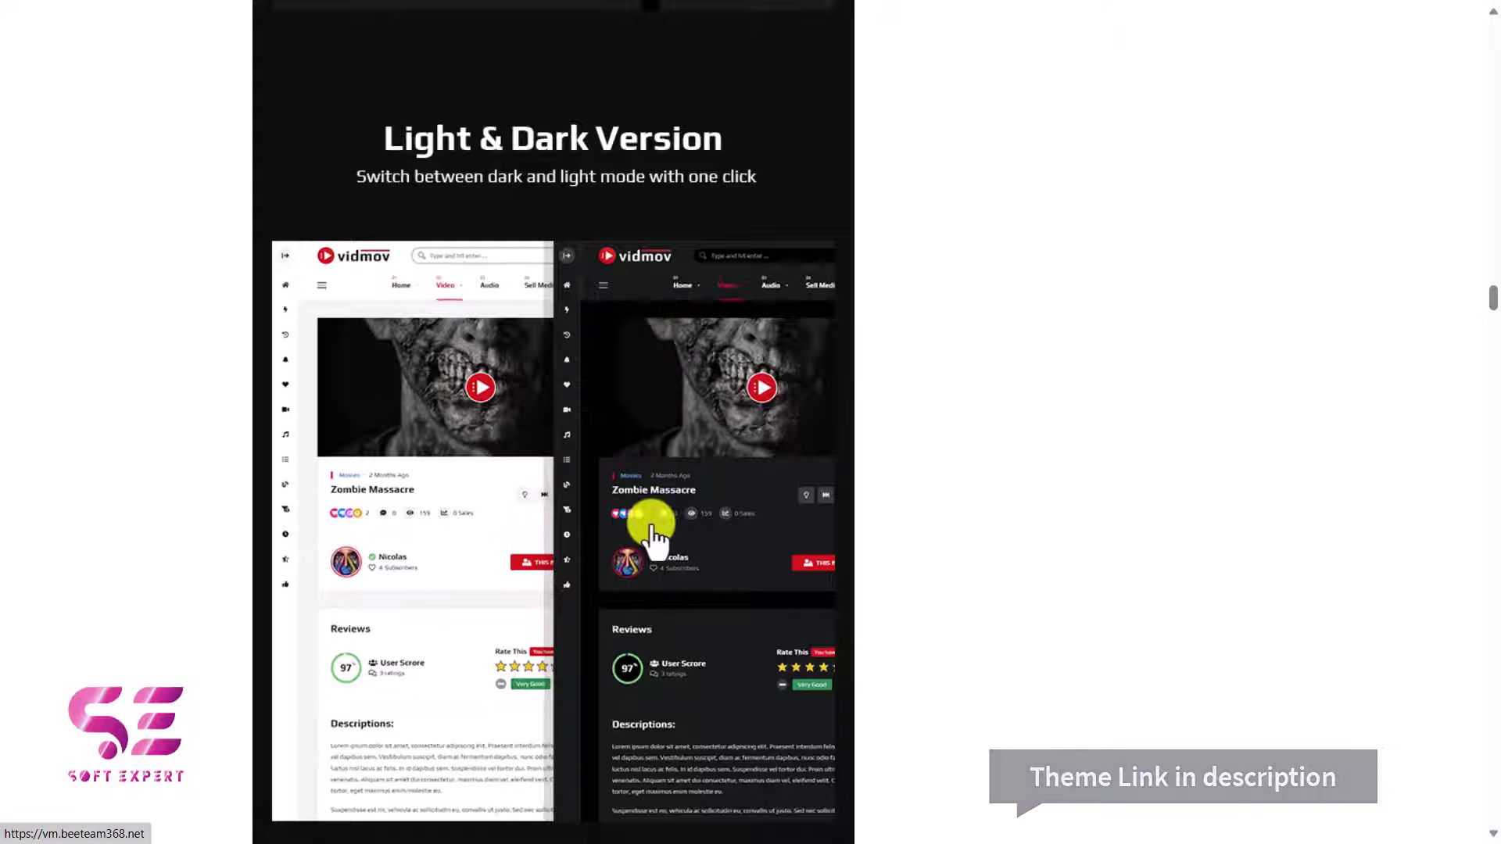
scroll(652, 531, "down", 11)
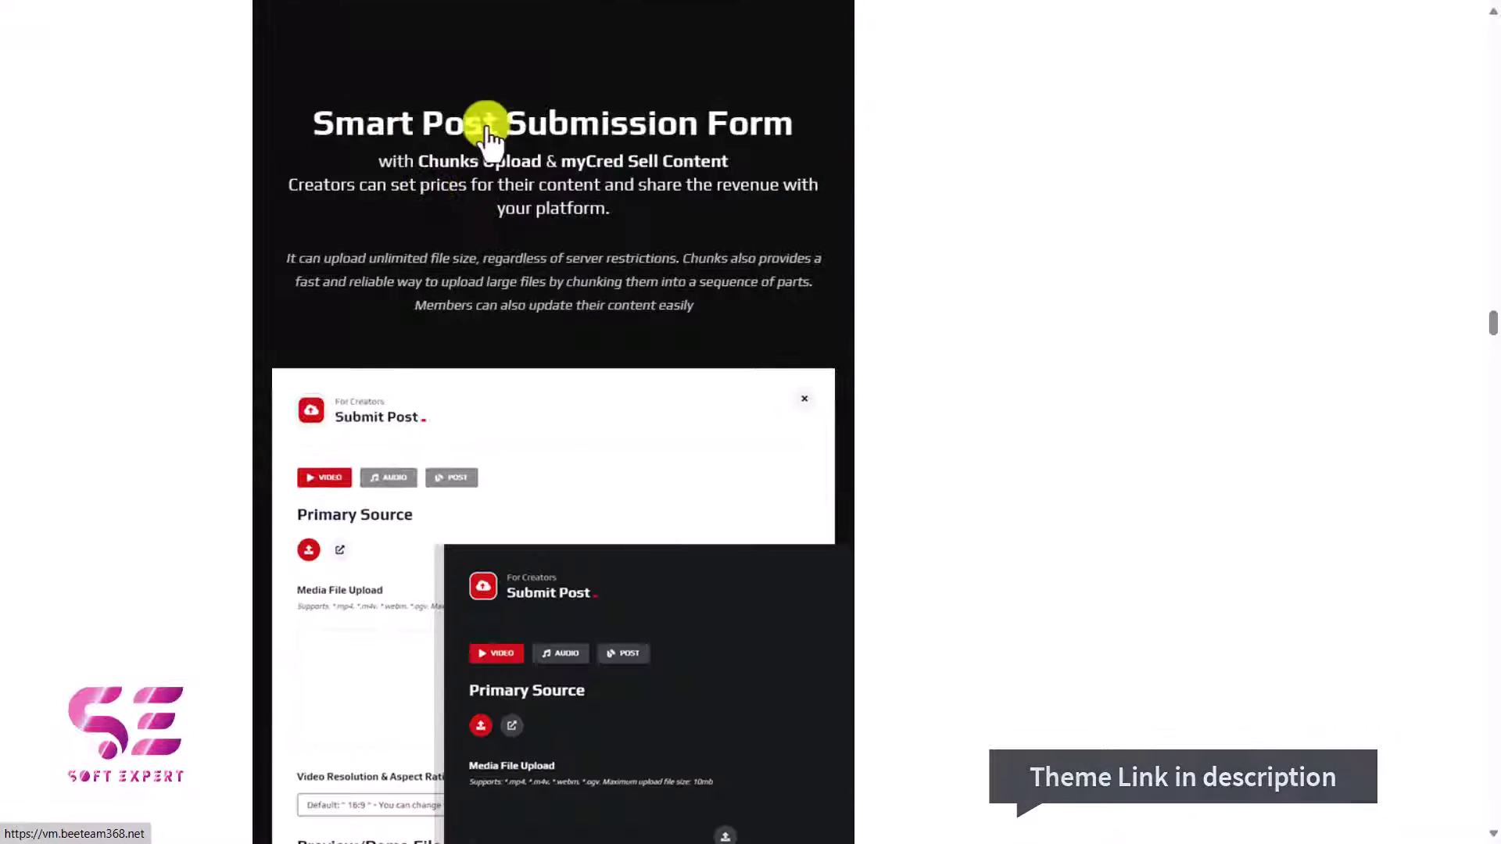
scroll(576, 385, "down", 6)
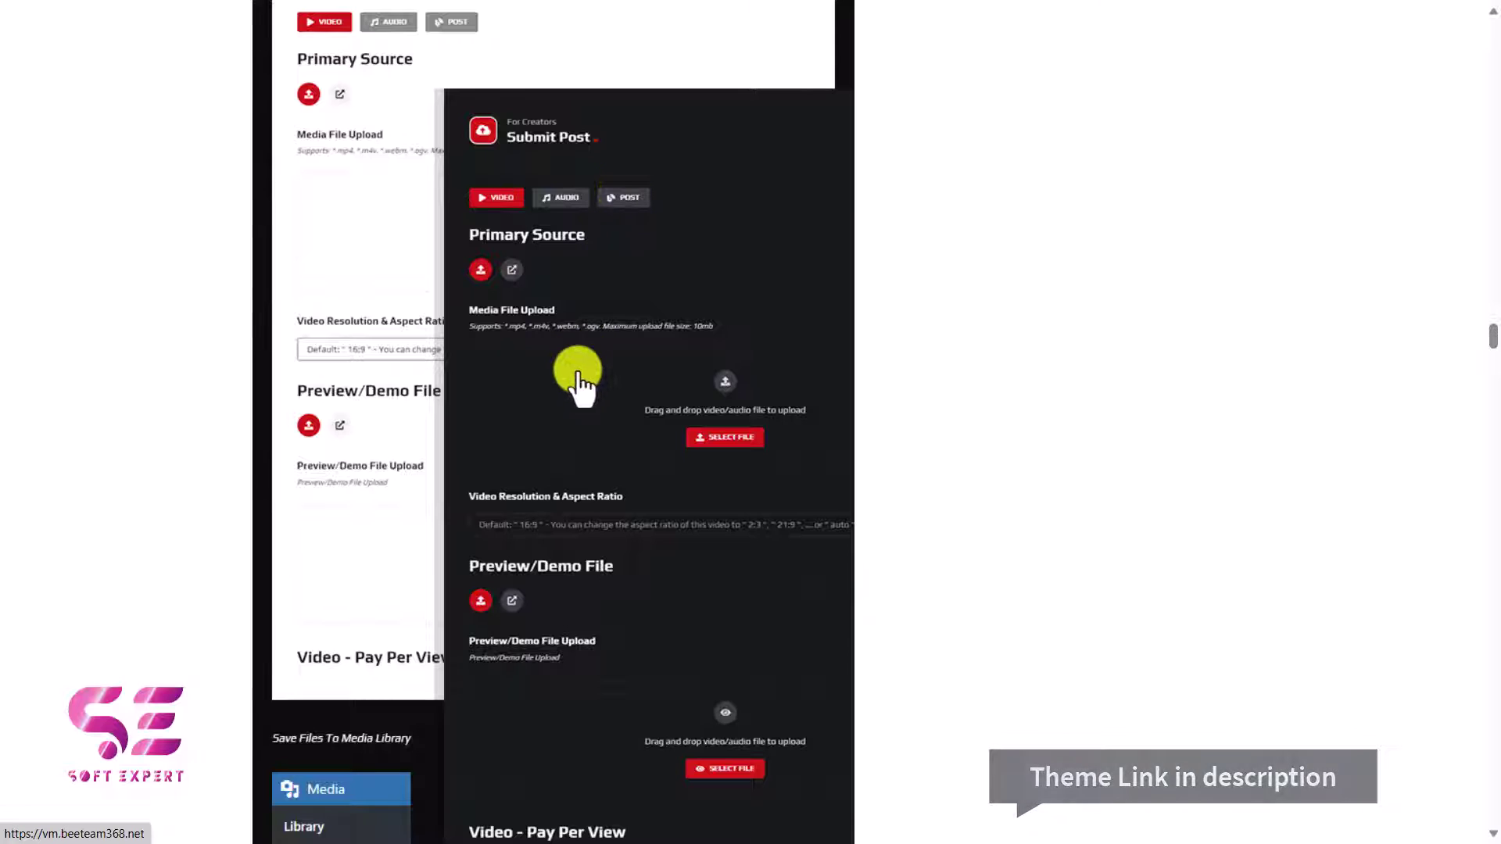
scroll(619, 394, "down", 12)
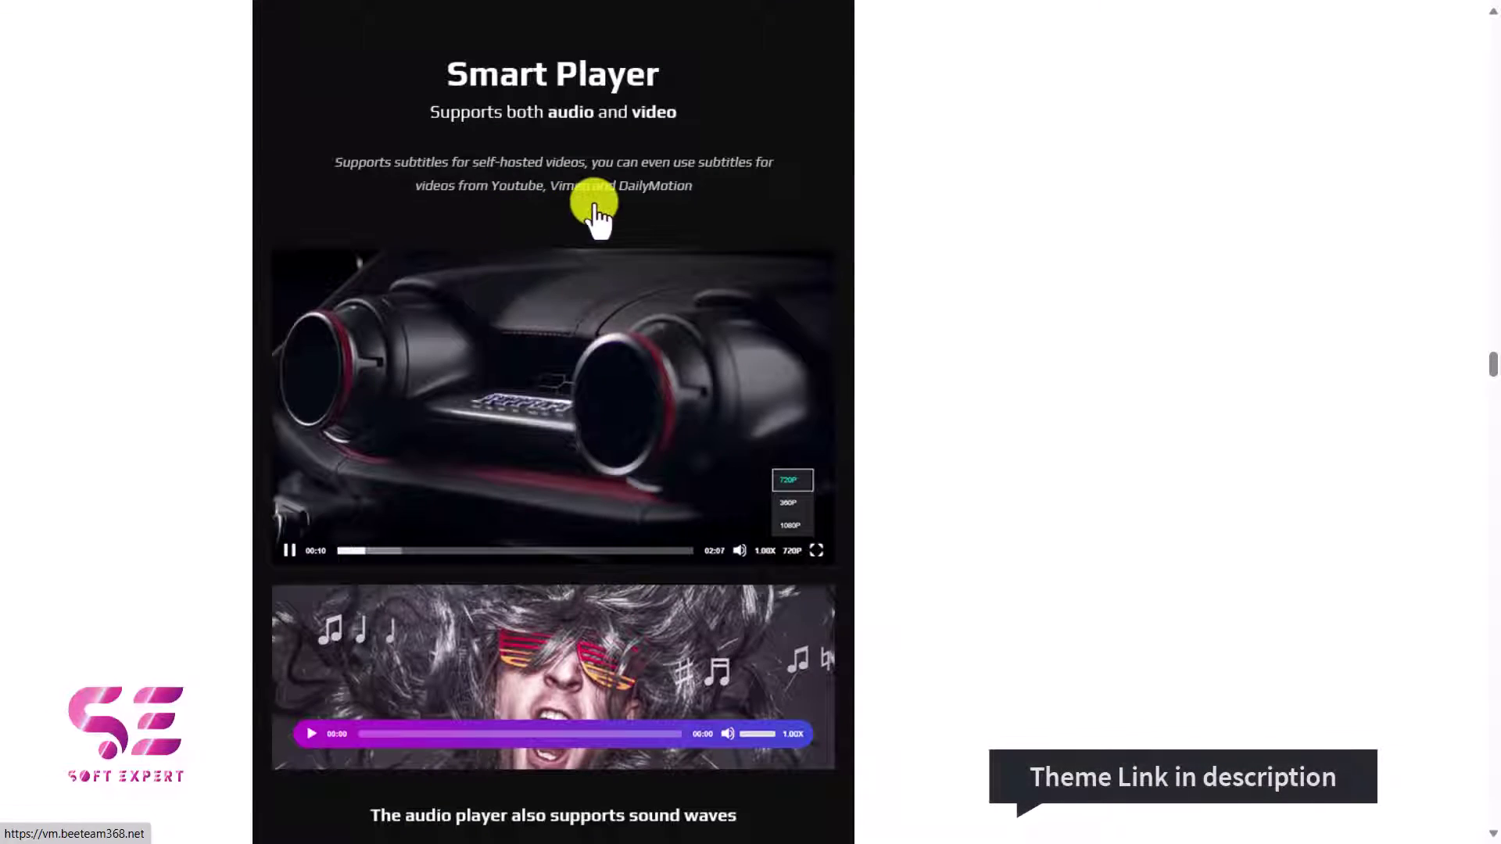
scroll(596, 203, "down", 3)
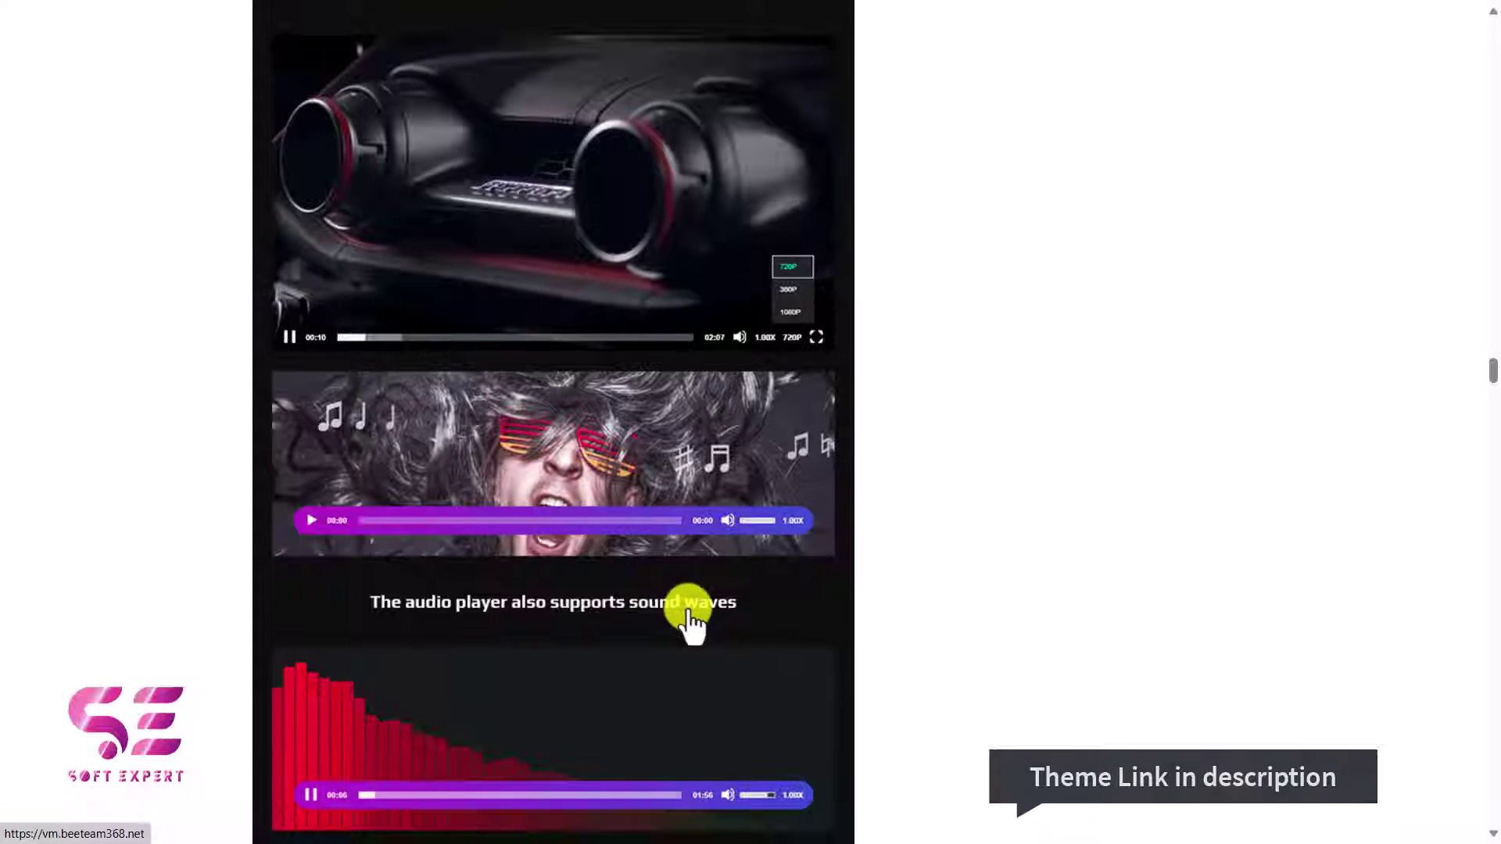
Read the sections on the channel feature, myCred, one-click demo import, Smart Filter, widgets, membership and Auto Fetch Data
scroll(687, 620, "down", 10)
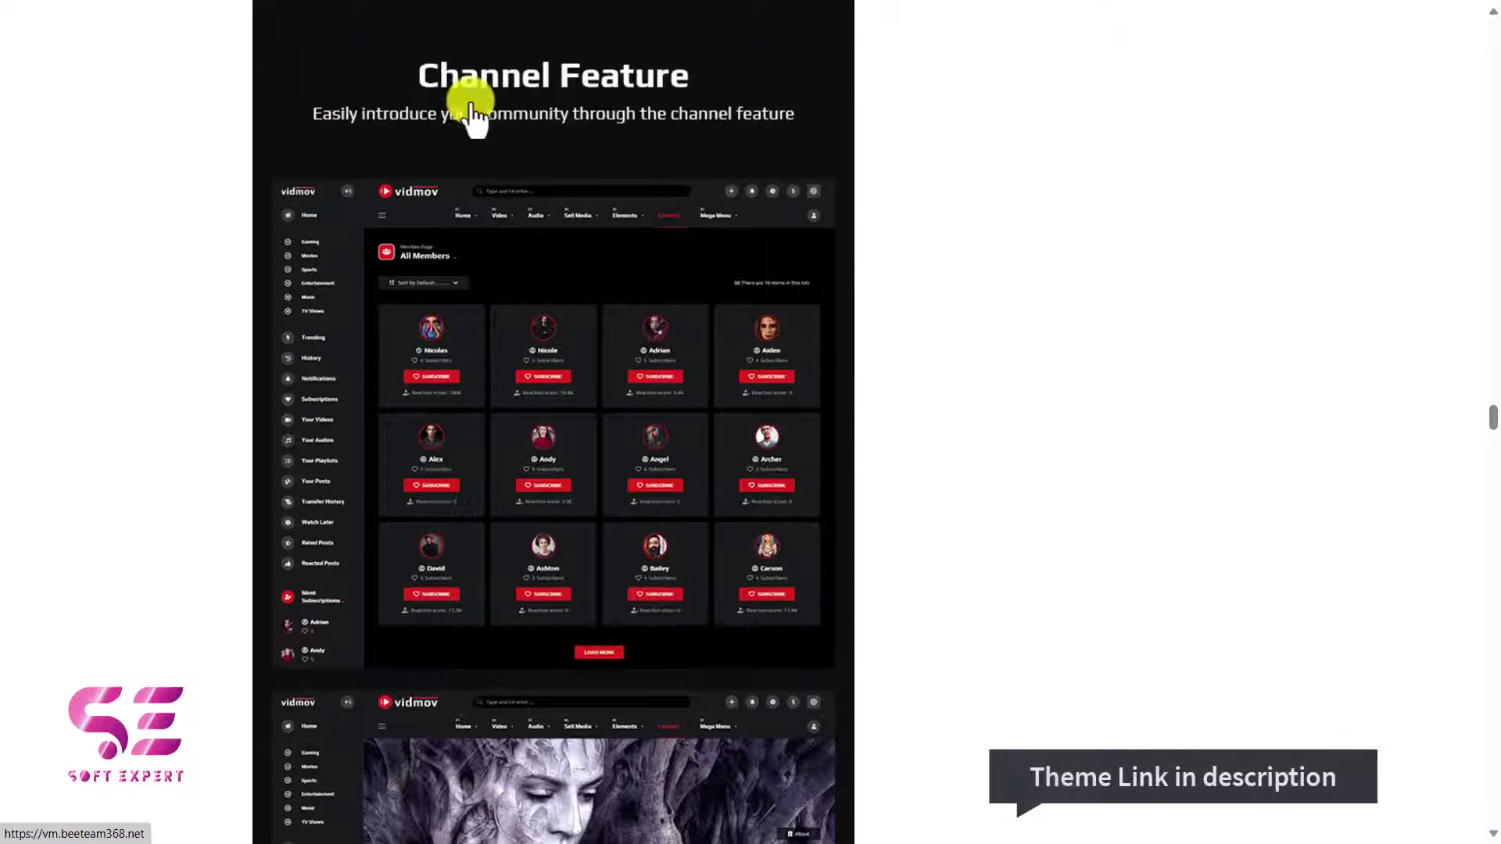
scroll(596, 375, "down", 13)
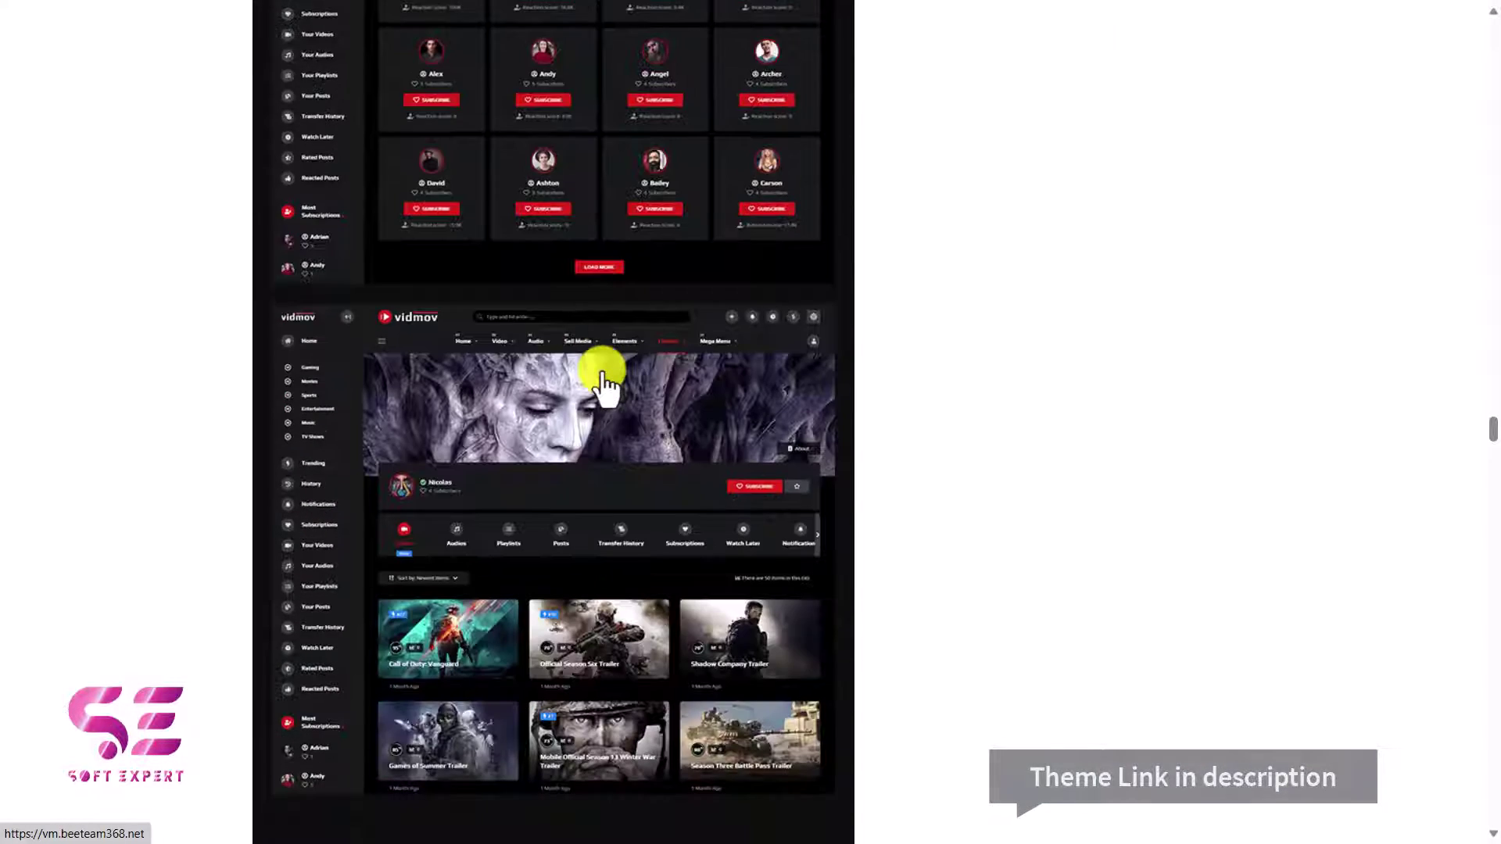
scroll(601, 383, "down", 3)
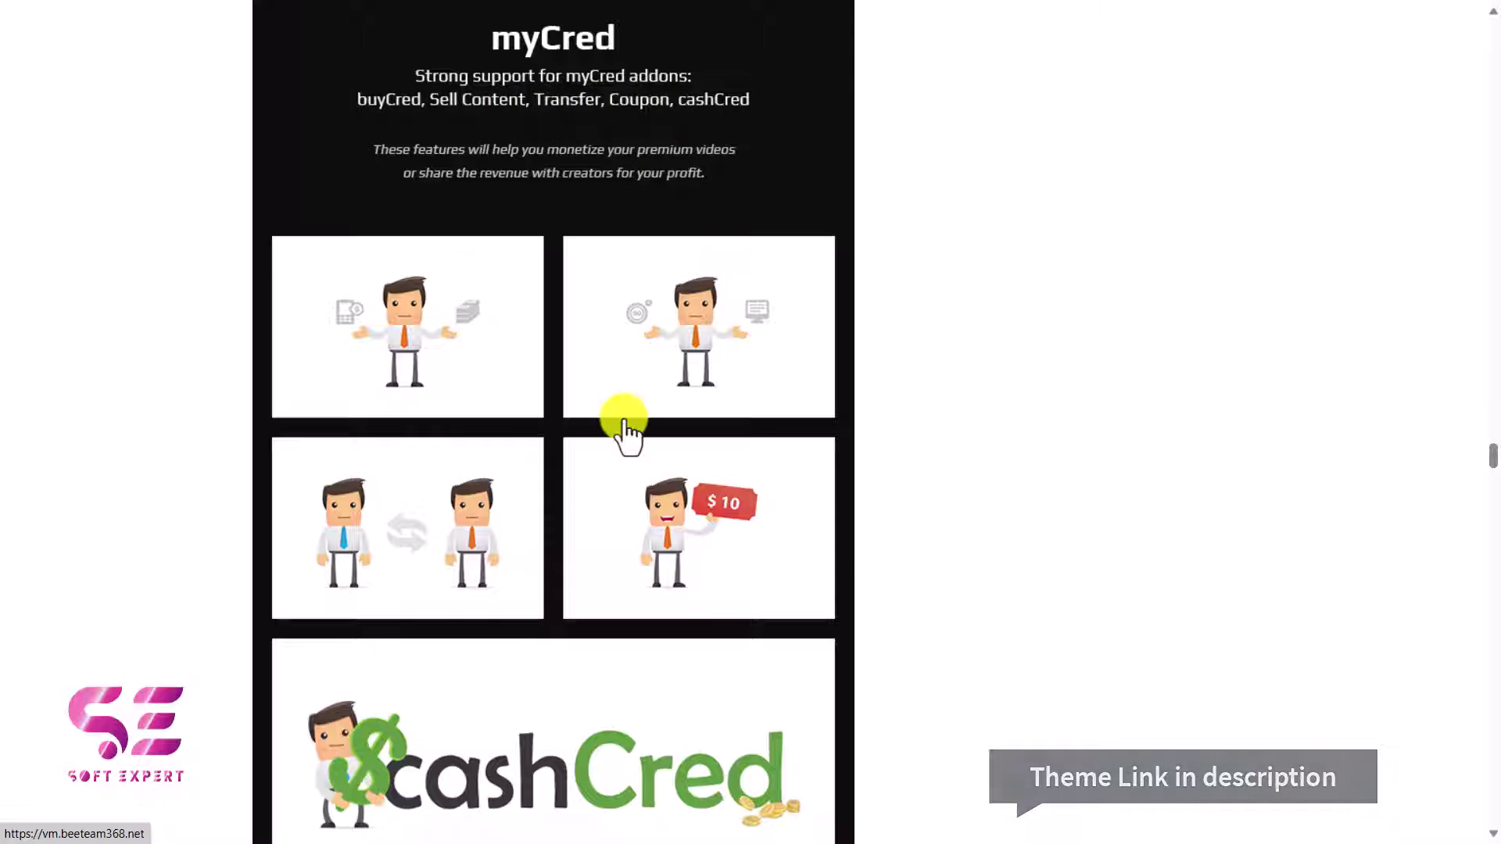
scroll(625, 426, "down", 12)
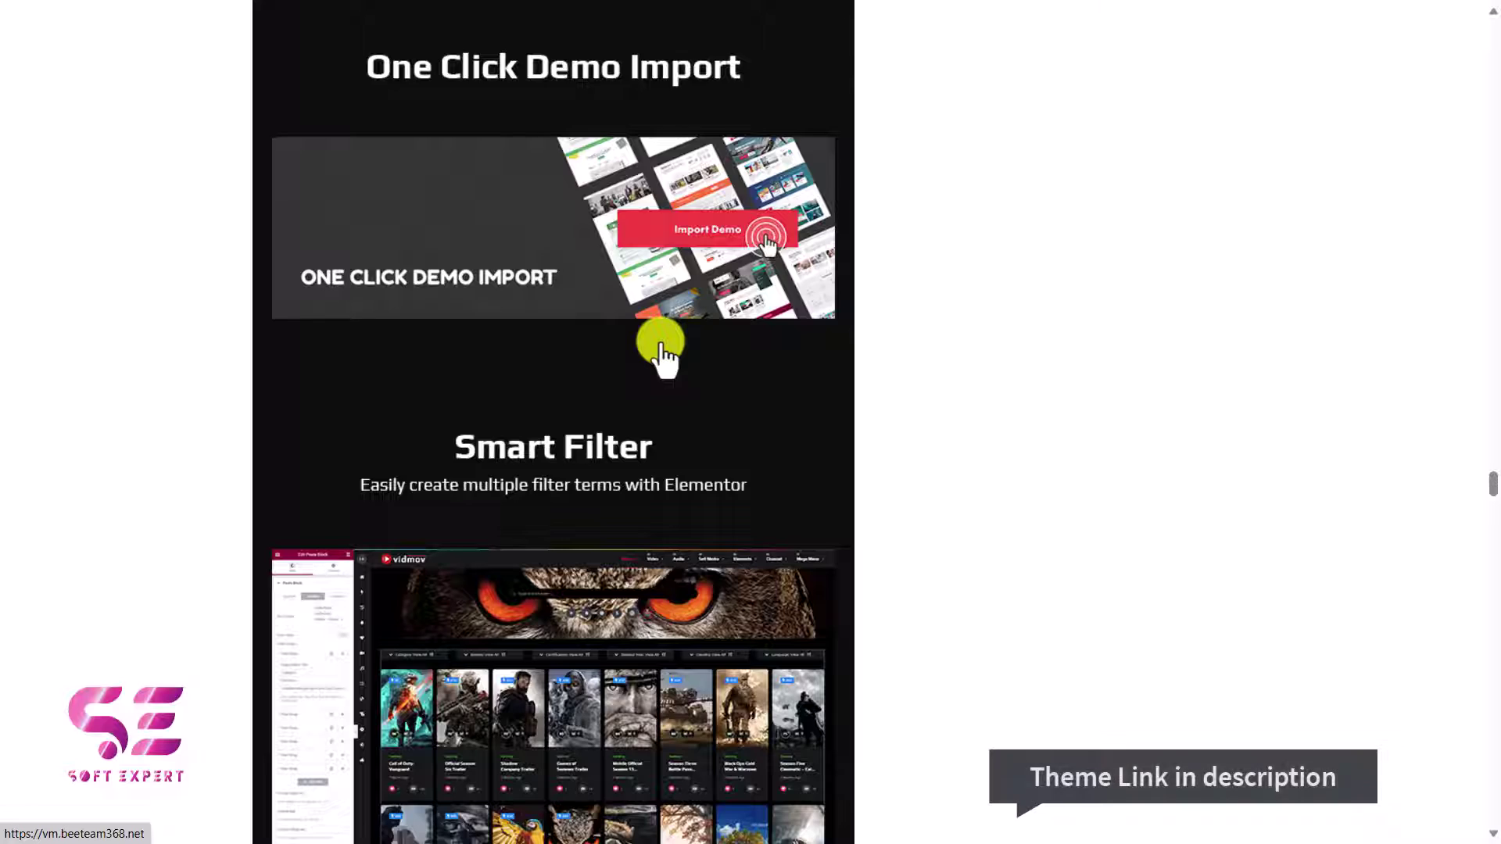
scroll(661, 349, "down", 5)
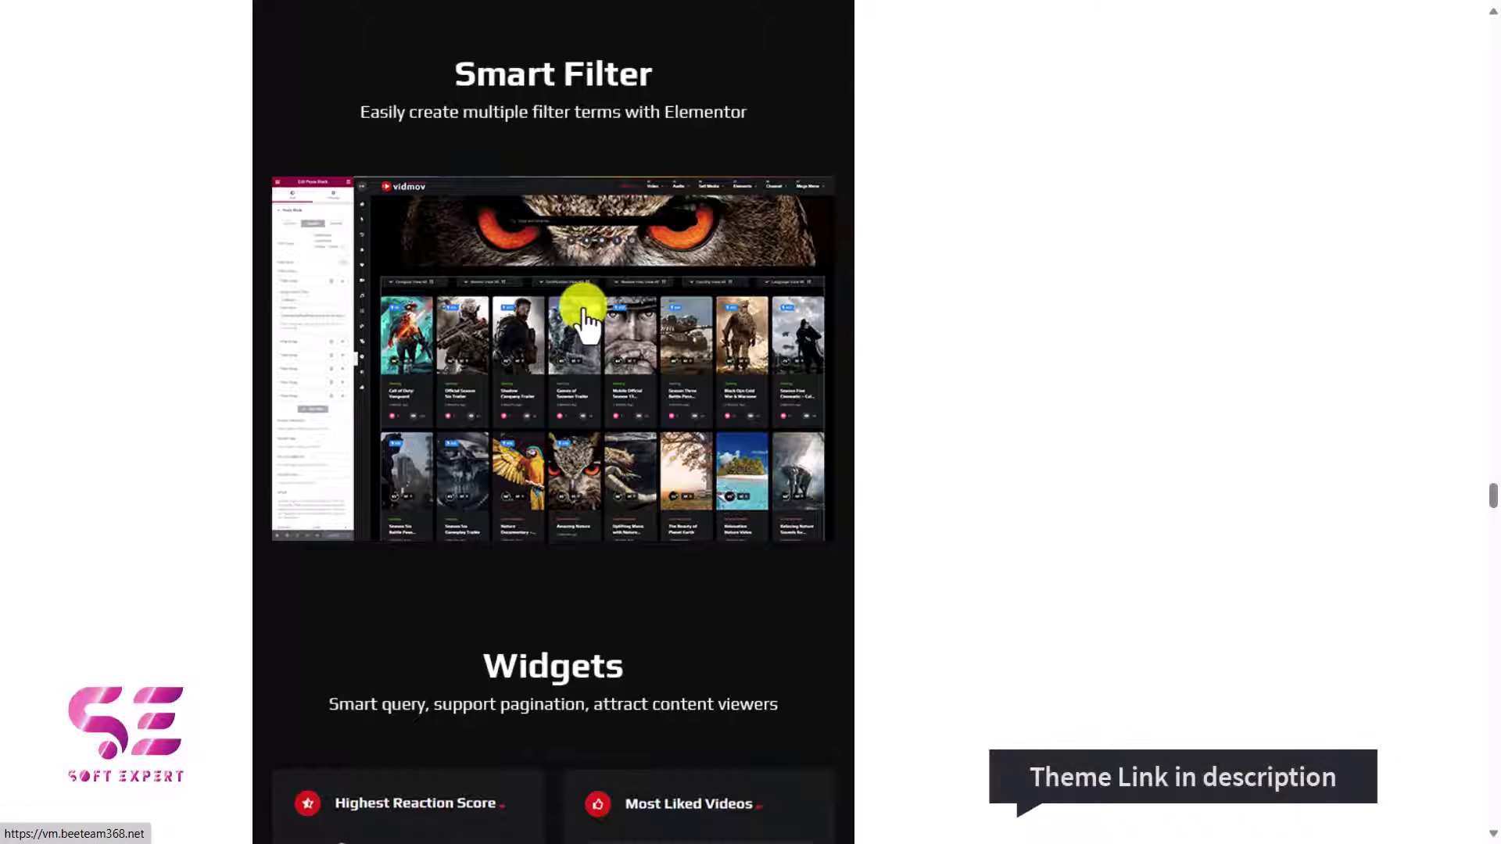
scroll(579, 320, "down", 8)
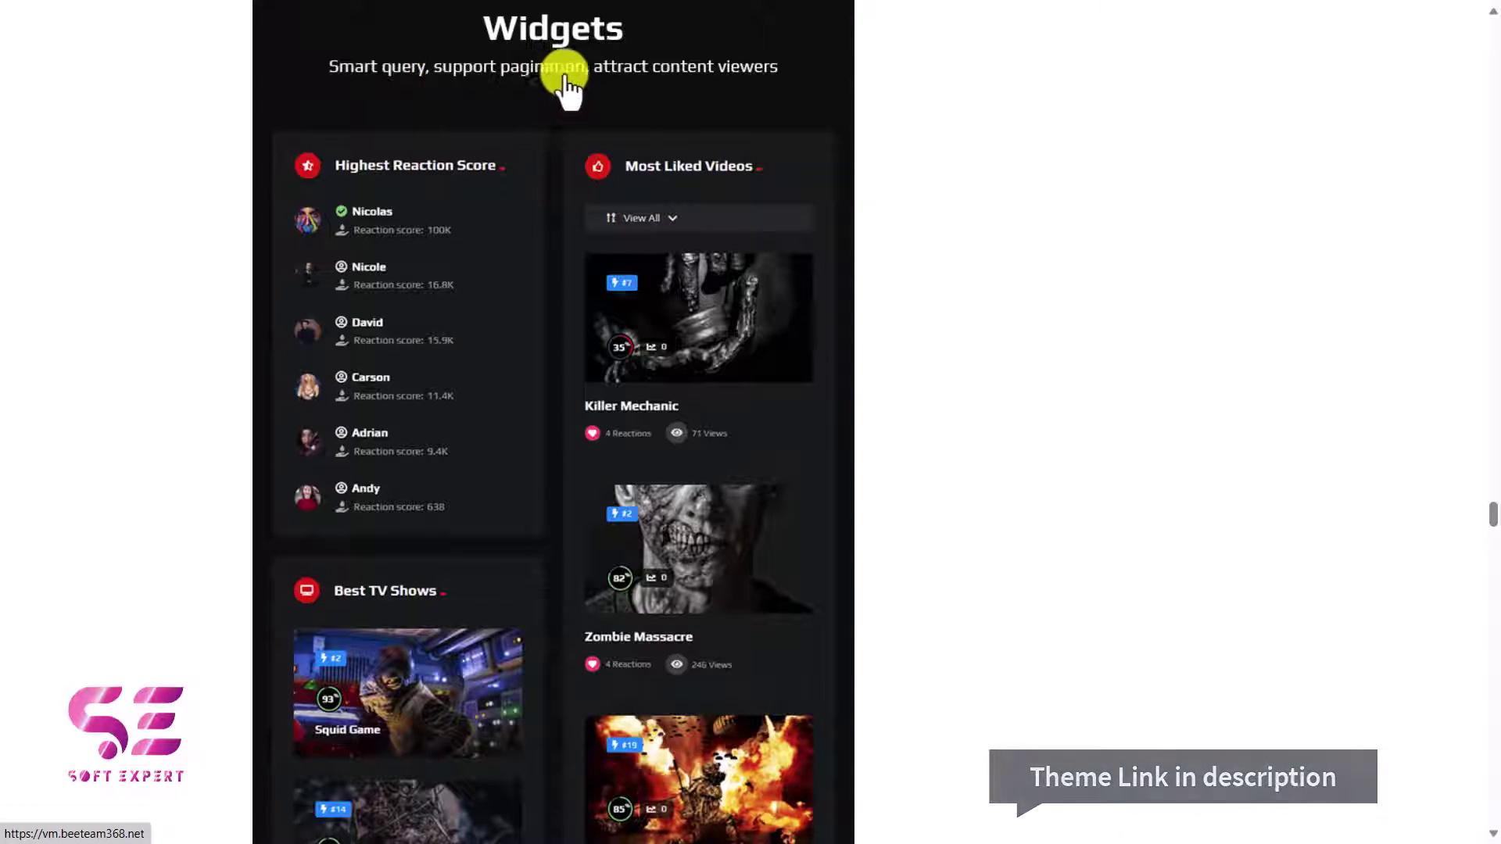
scroll(655, 525, "down", 12)
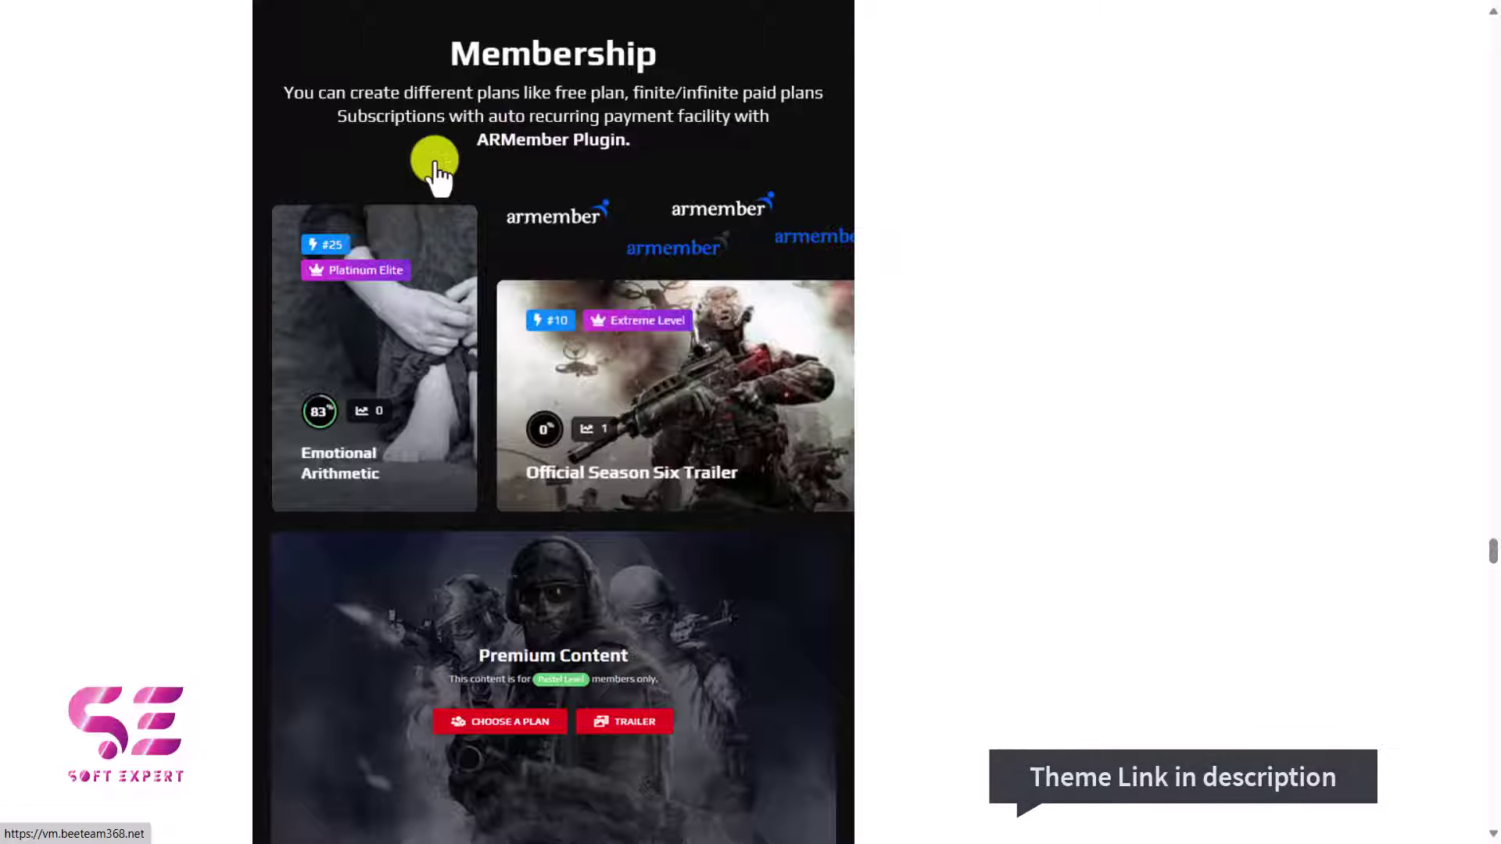
scroll(436, 168, "down", 12)
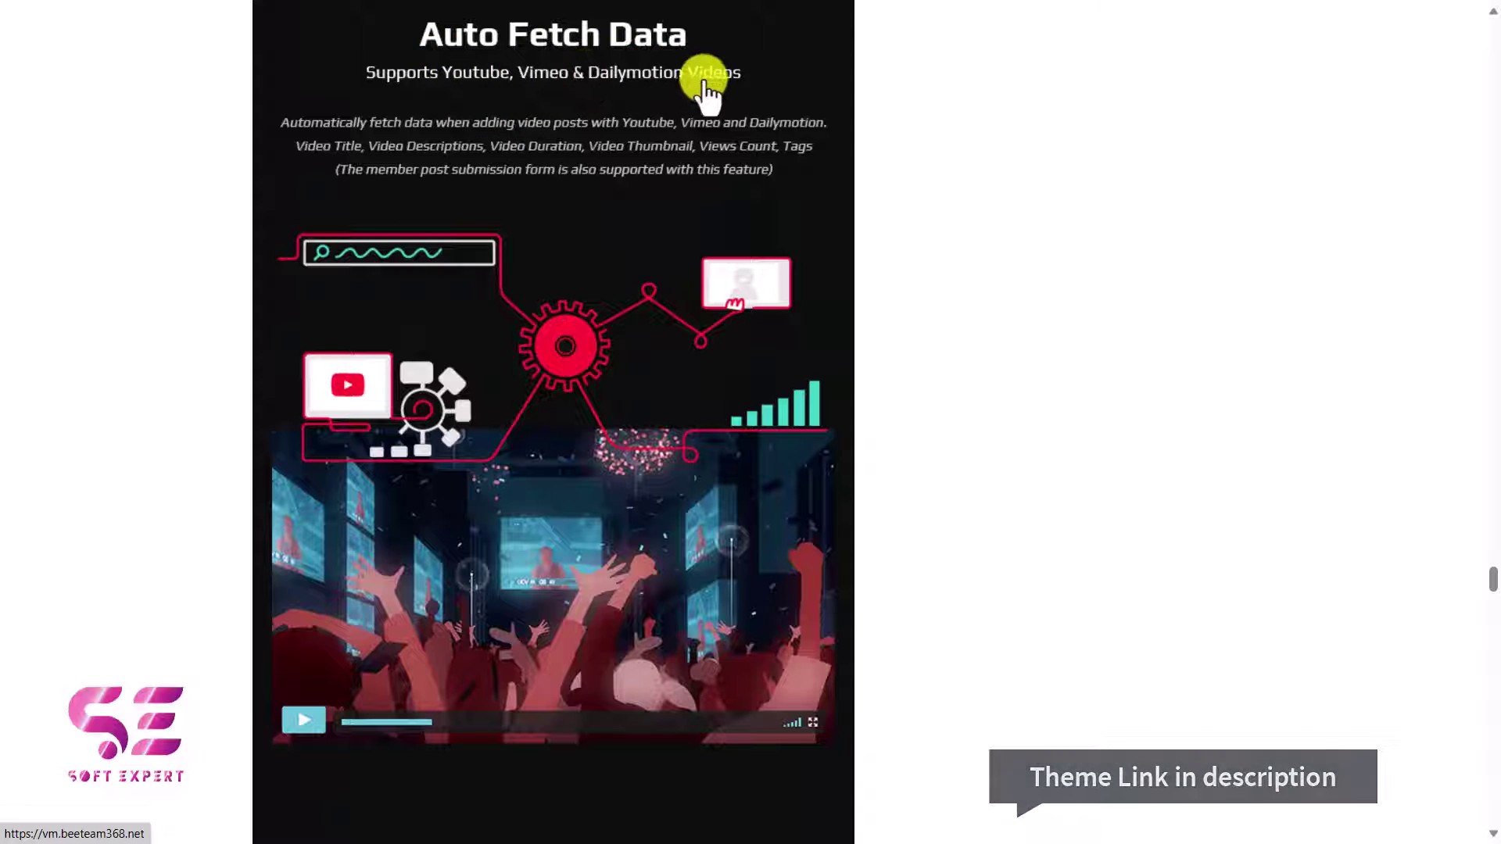
Go through the Main Features list of the theme description
scroll(598, 383, "down", 10)
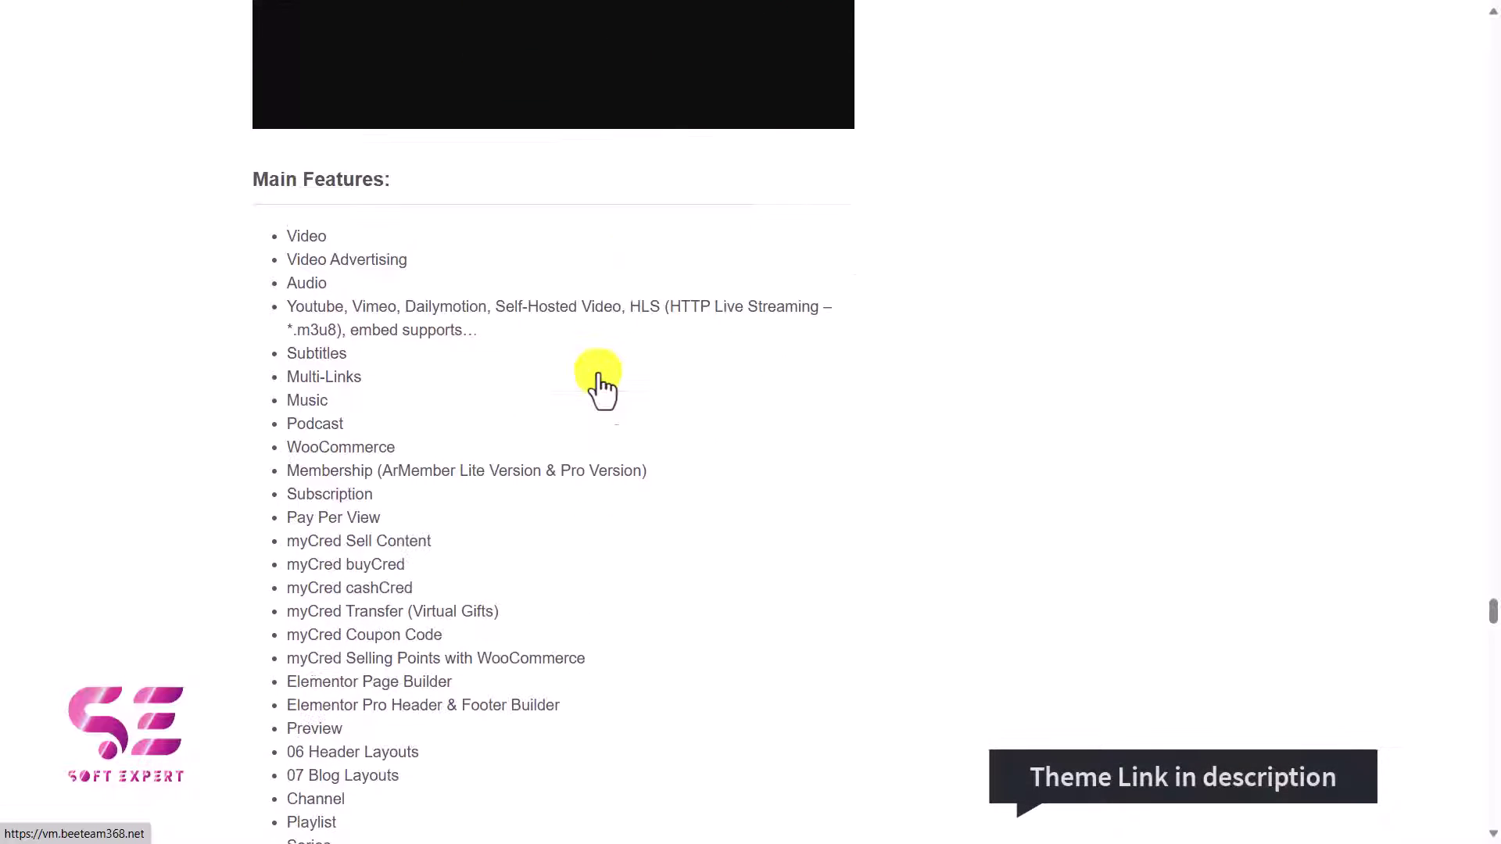
scroll(597, 383, "down", 2)
left_click_drag(289, 121, 374, 477)
left_click(374, 477)
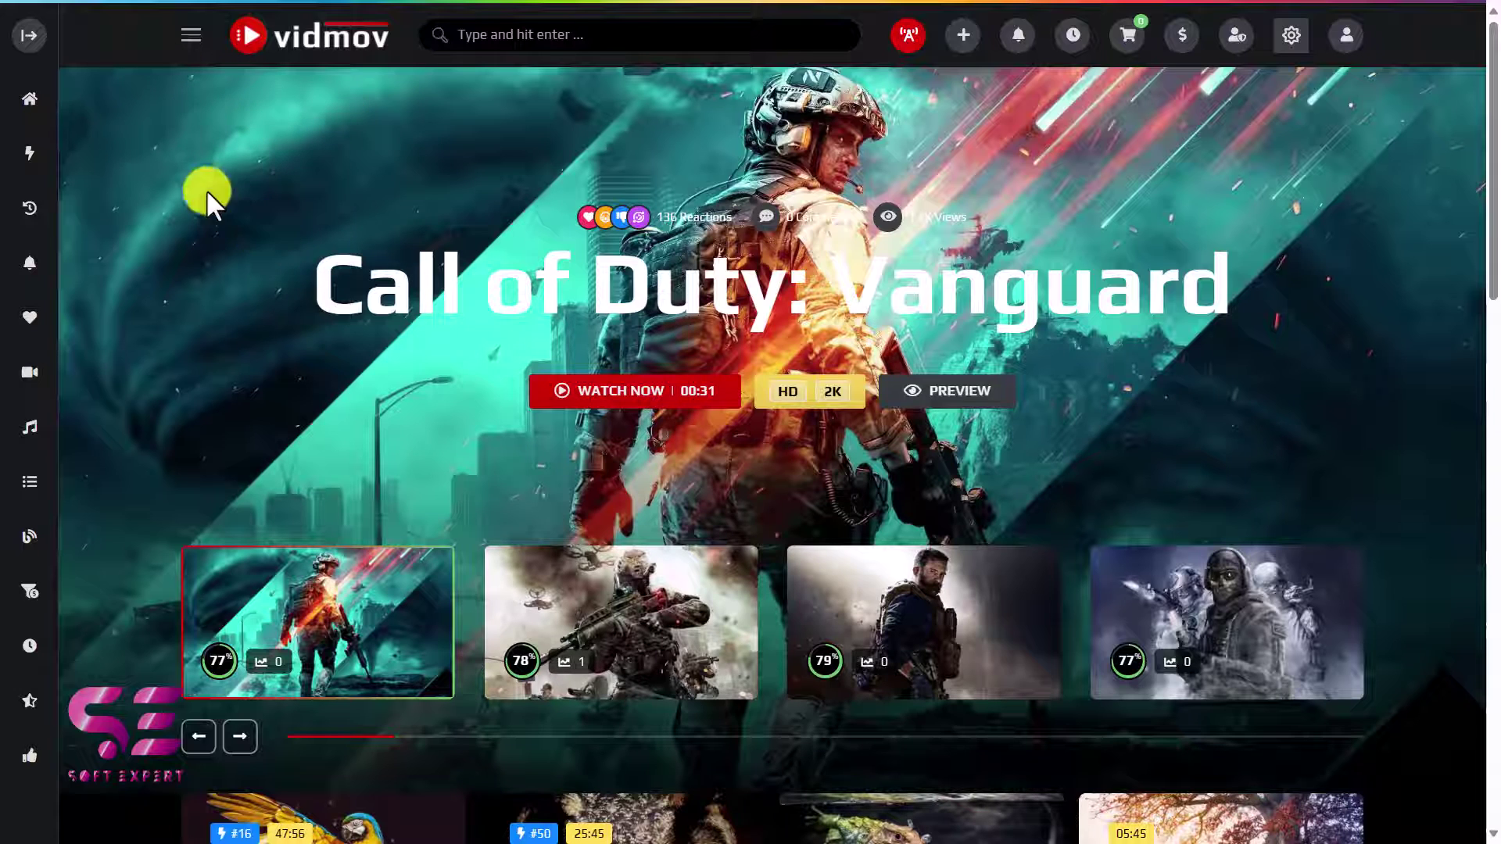
Expand the demo homepage's side navigation and review its categories, account links and Most Subscriptions list
left_click(36, 37)
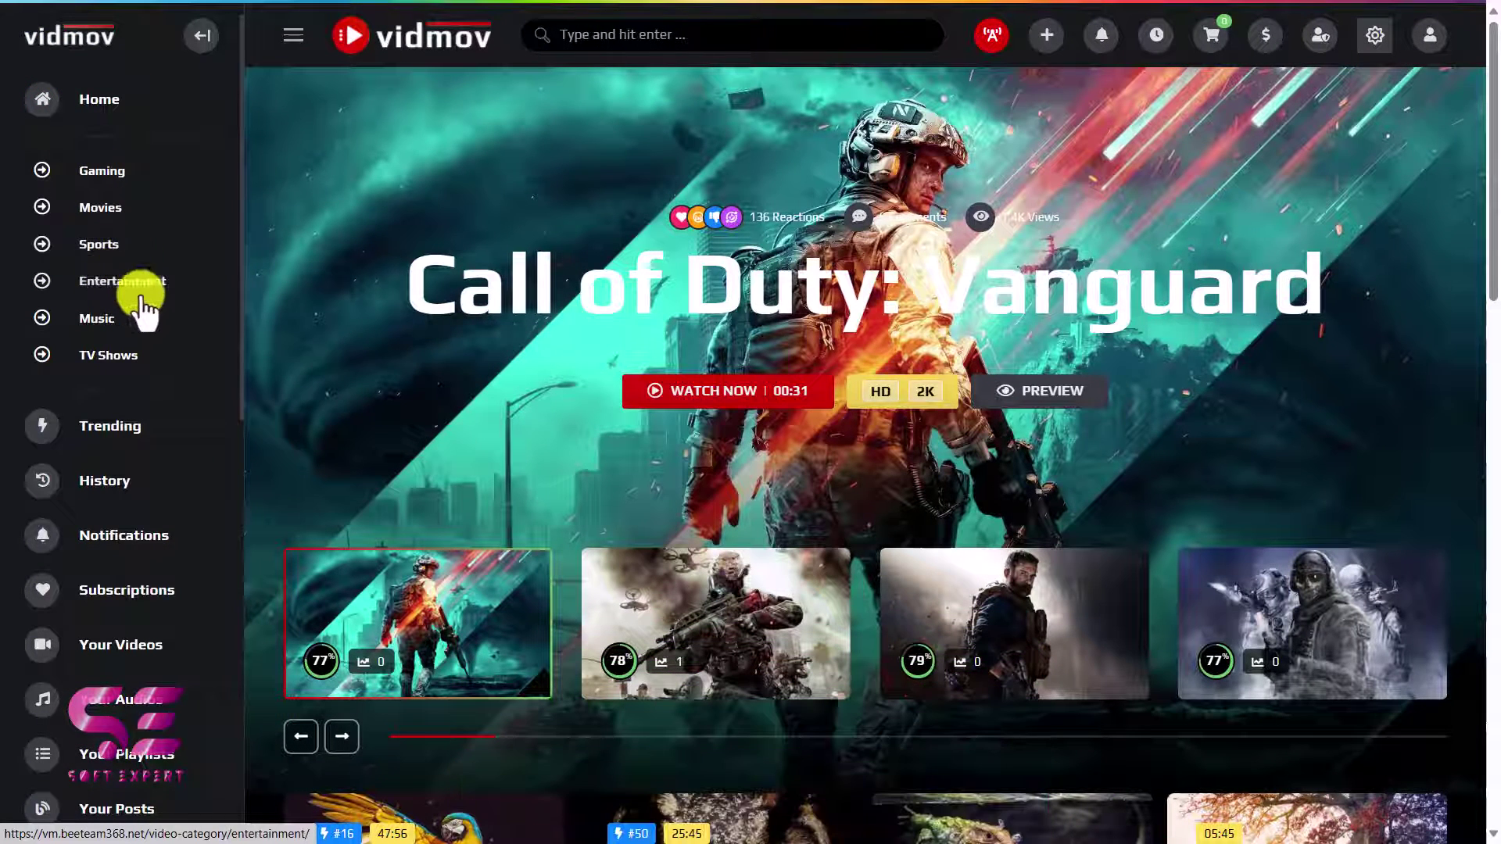
scroll(125, 388, "down", 2)
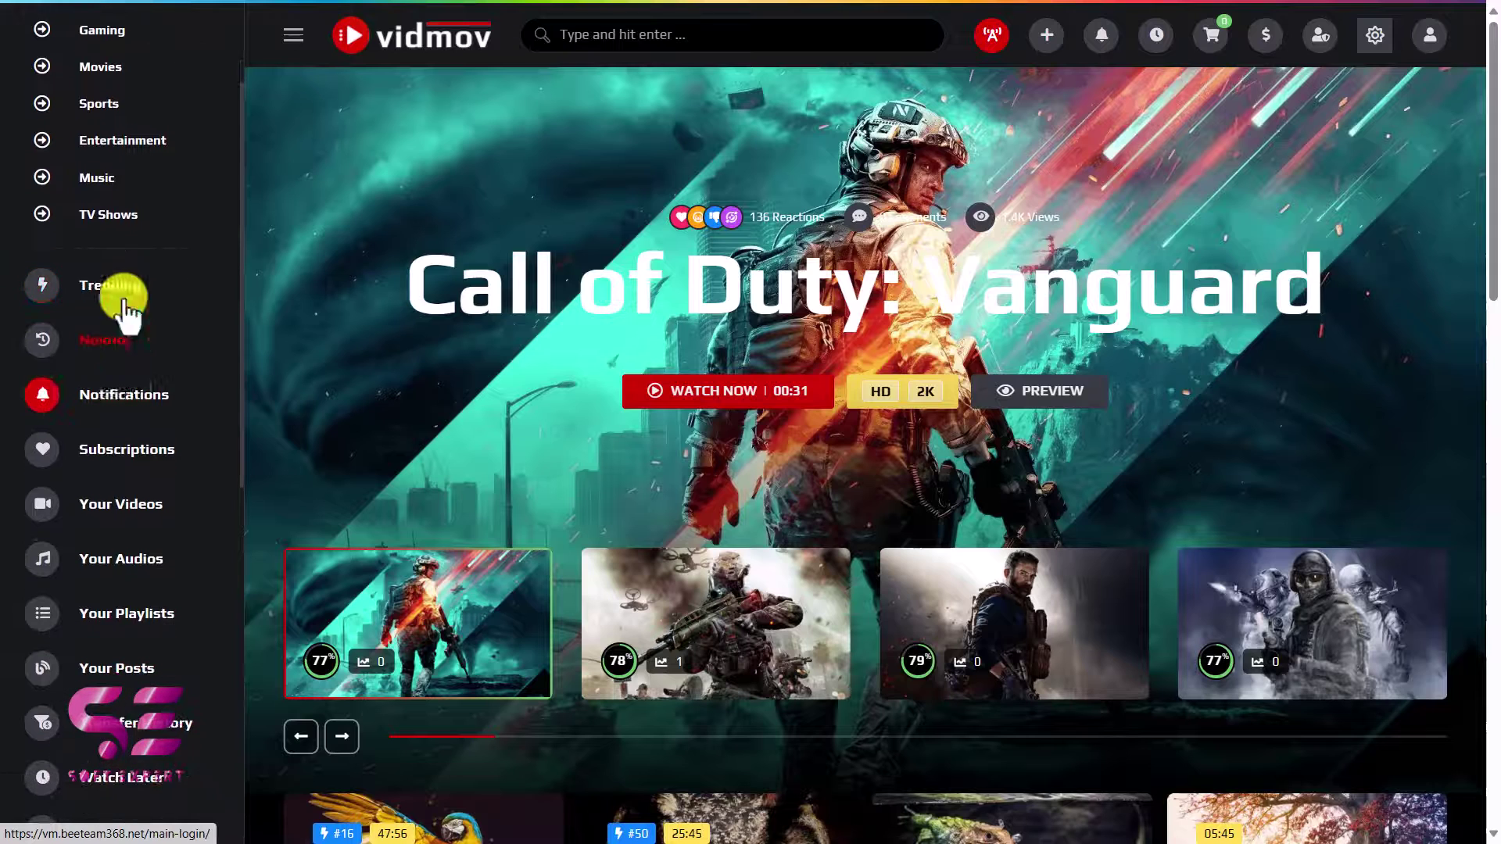
scroll(119, 473, "down", 3)
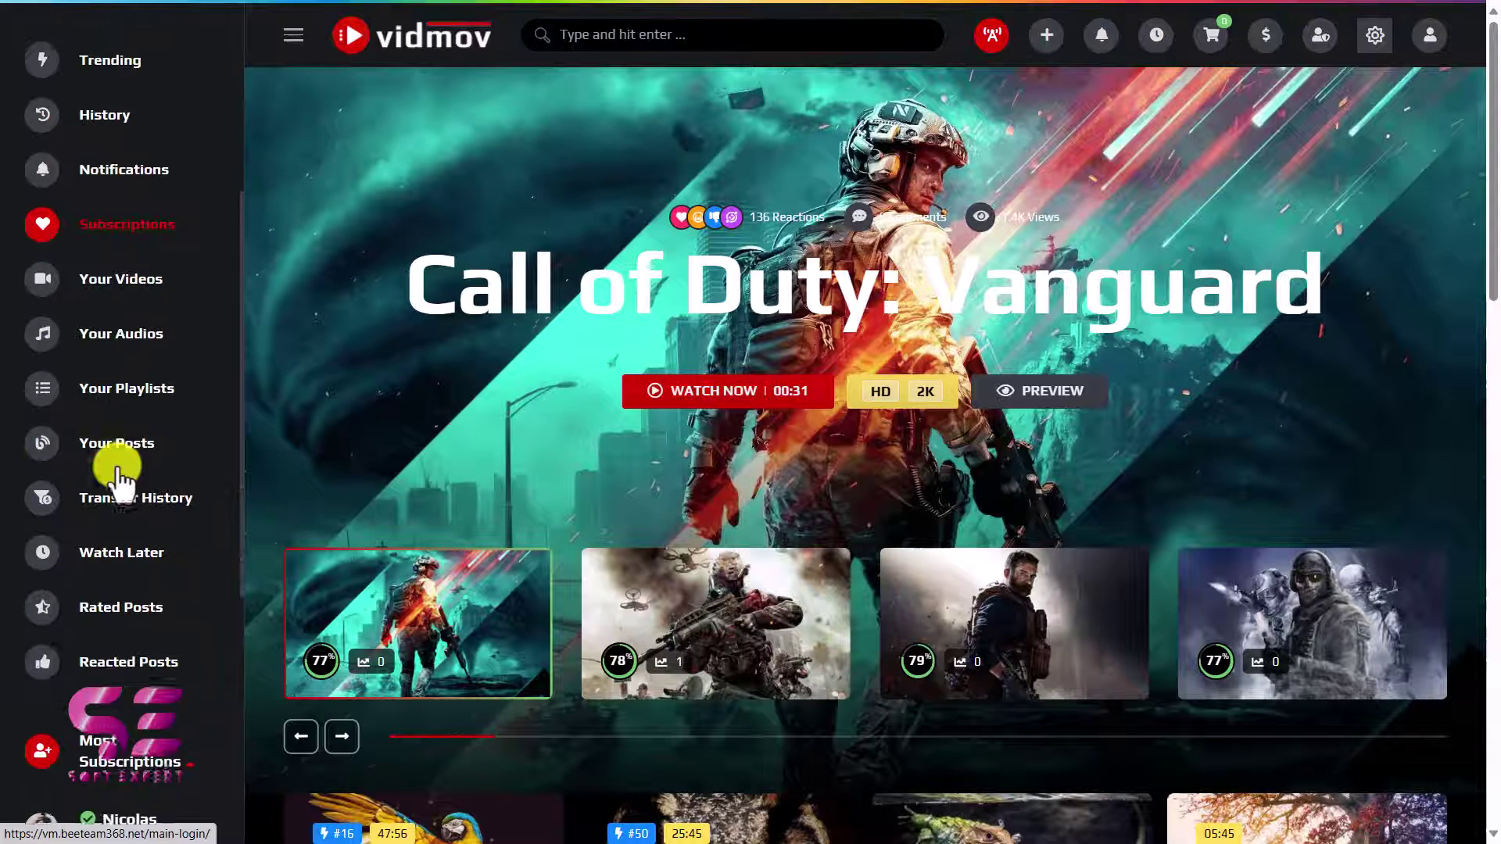
scroll(143, 322, "down", 6)
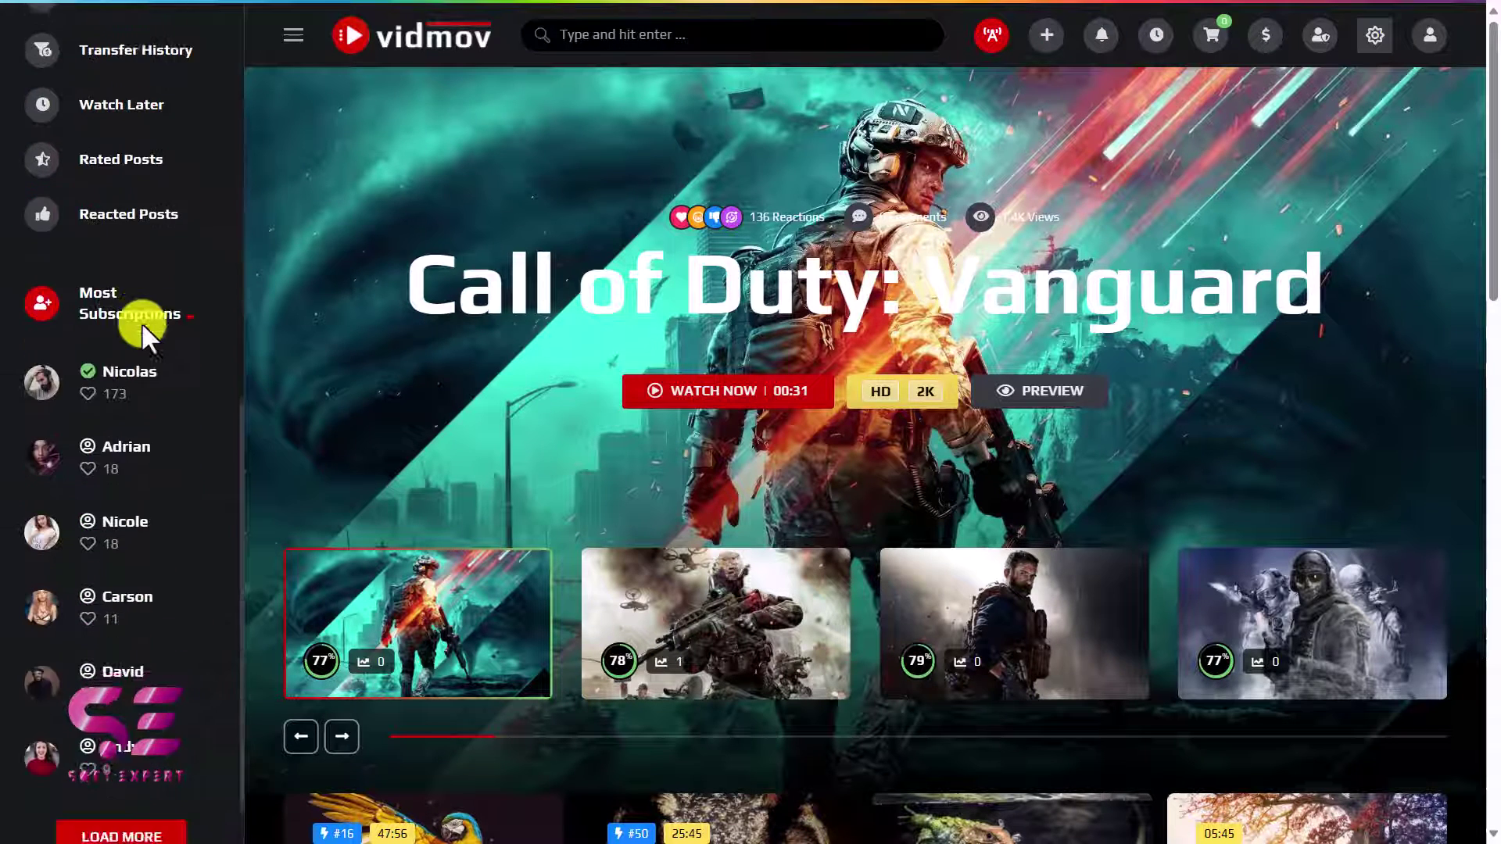
Check the end of the Most Subscriptions list, collapse the side navigation, and view the search box's suggestions
scroll(117, 584, "down", 1)
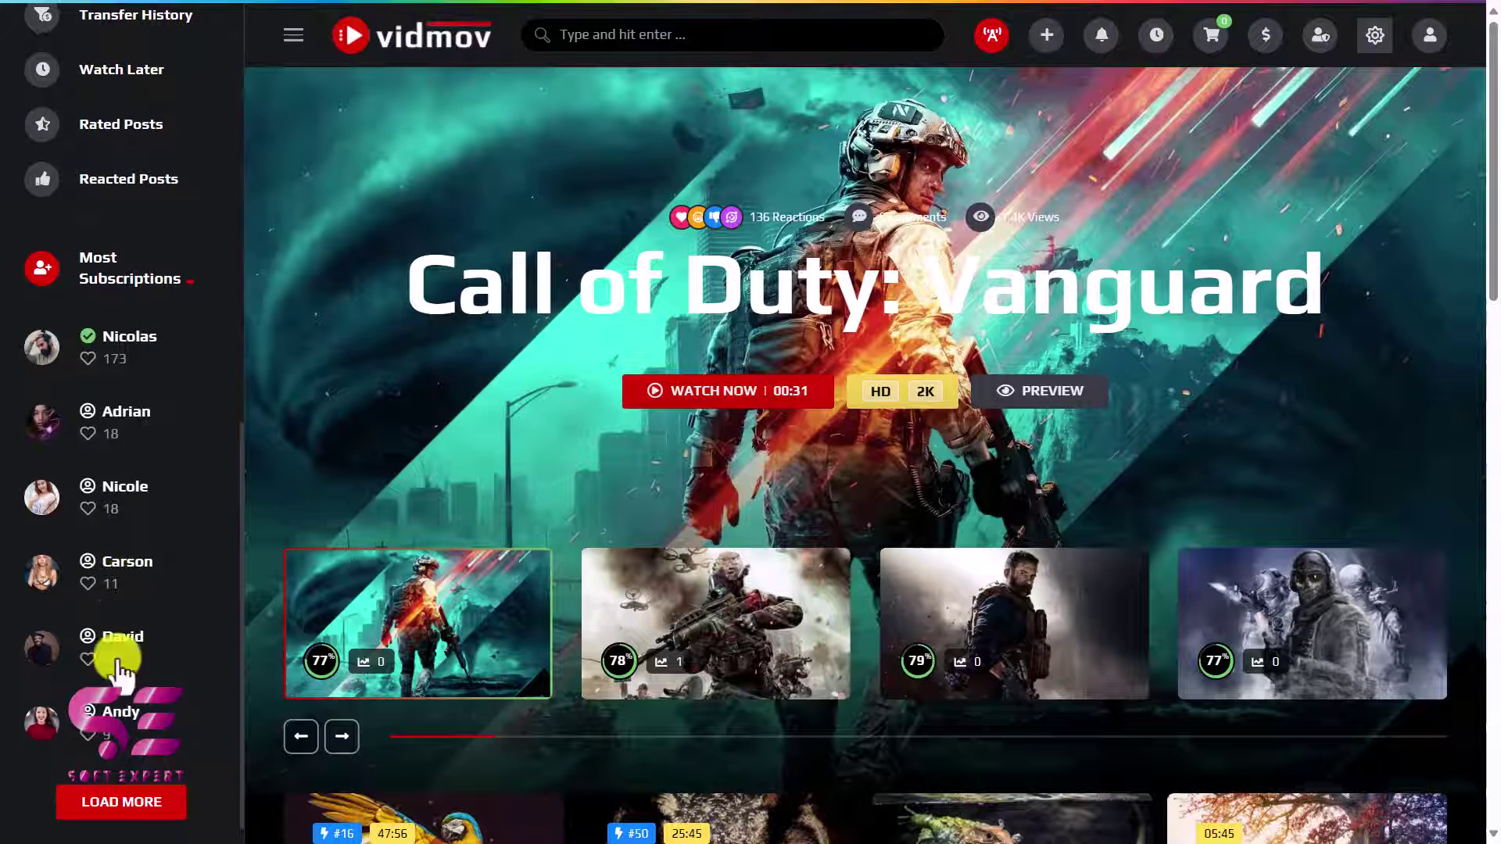
scroll(171, 636, "up", 9)
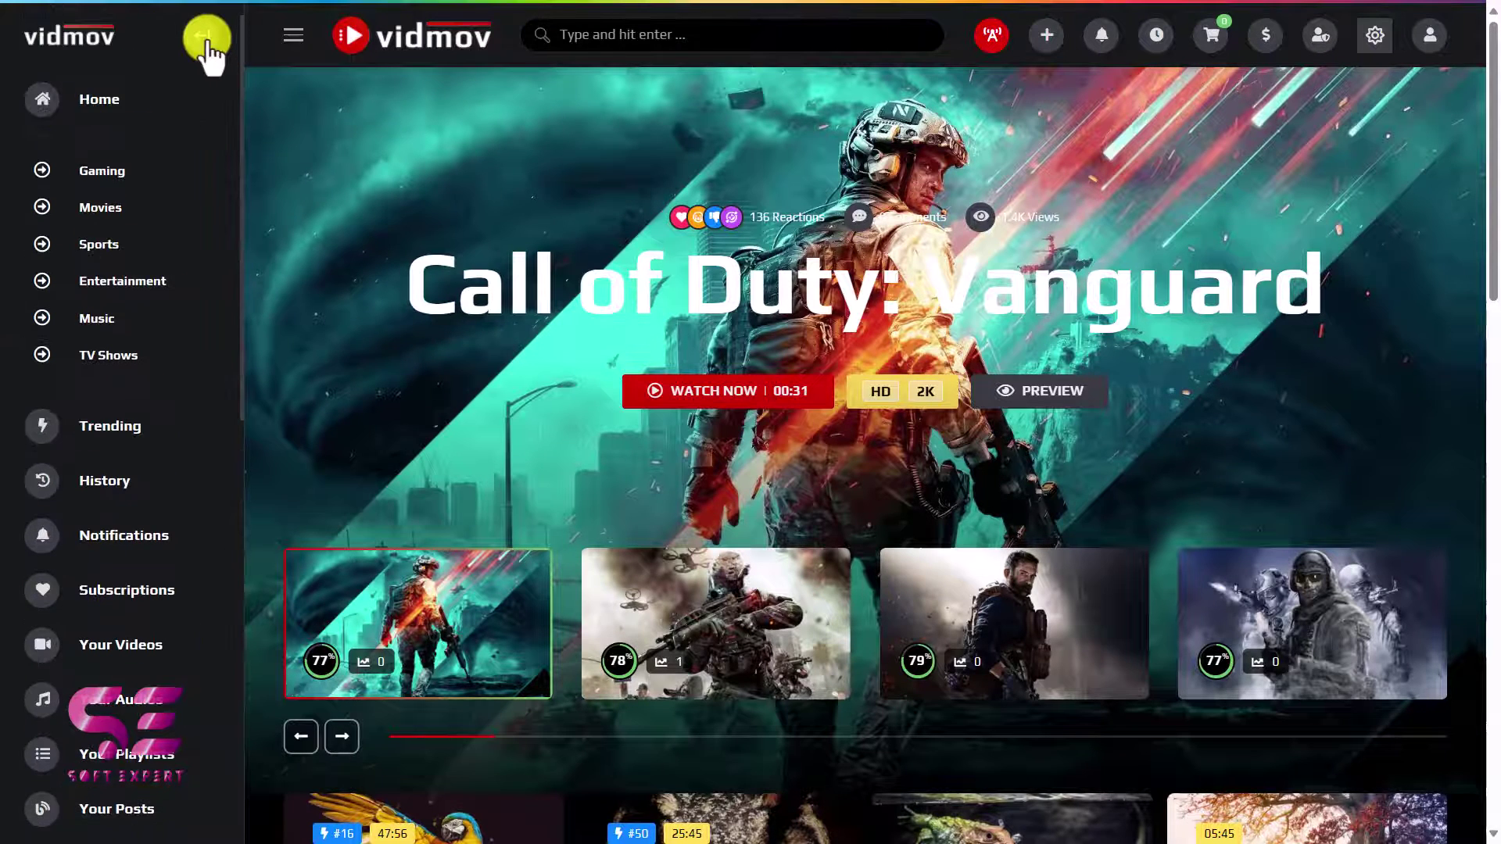
left_click(208, 39)
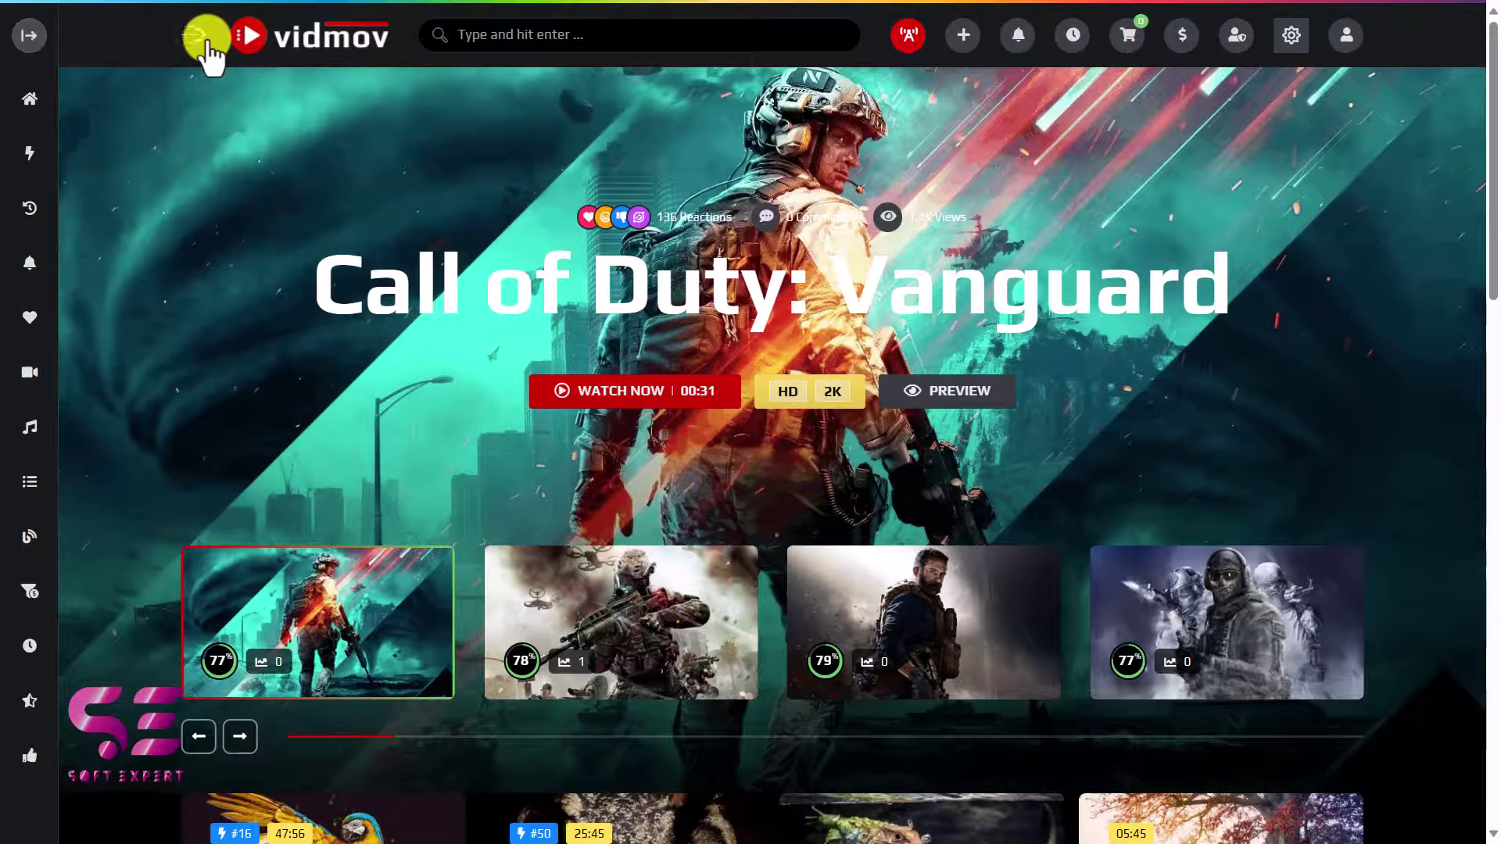
left_click(495, 36)
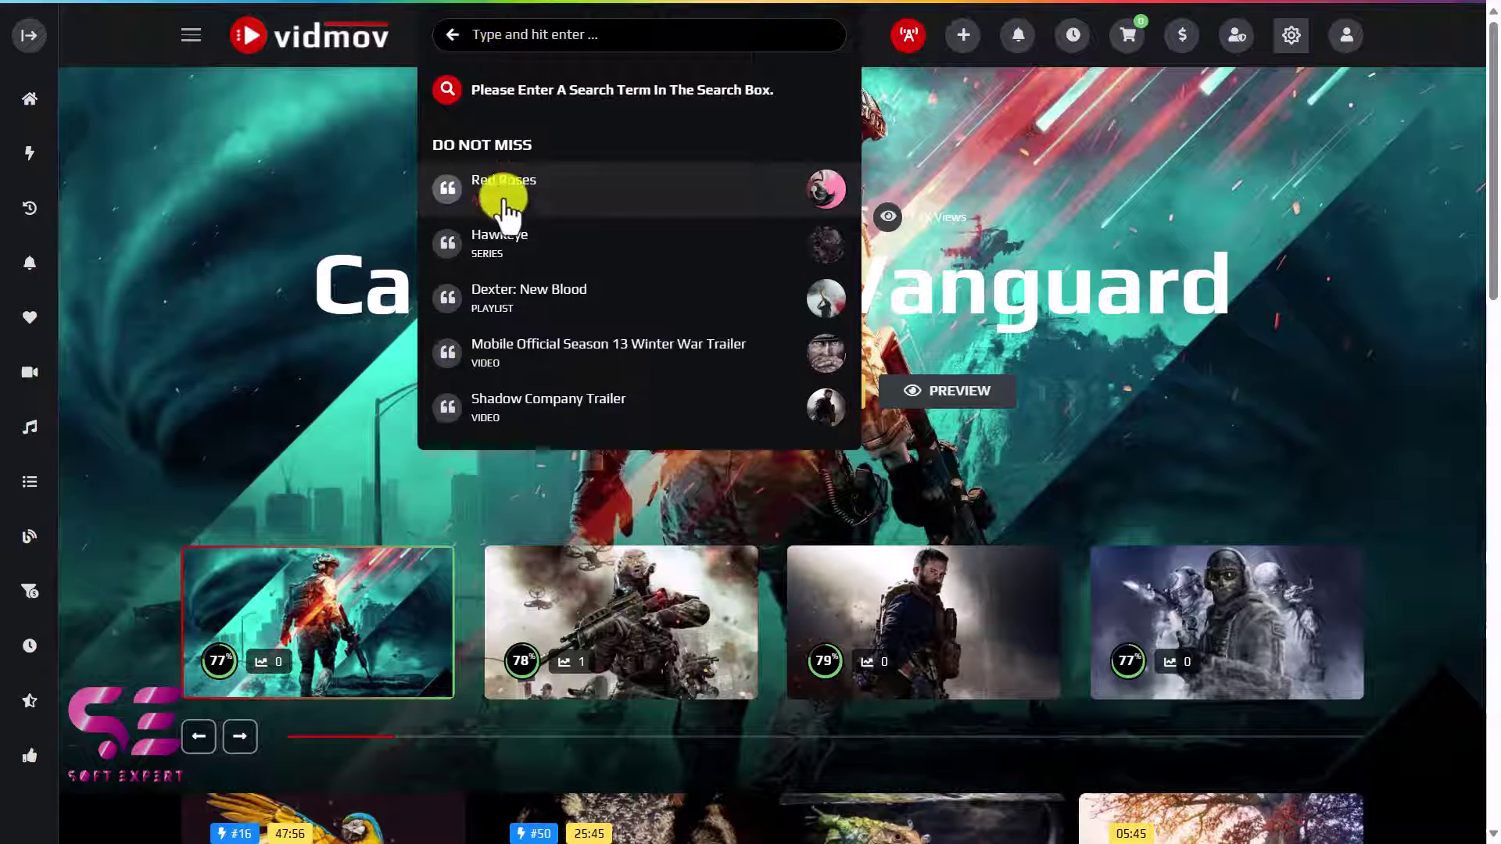
left_click(335, 139)
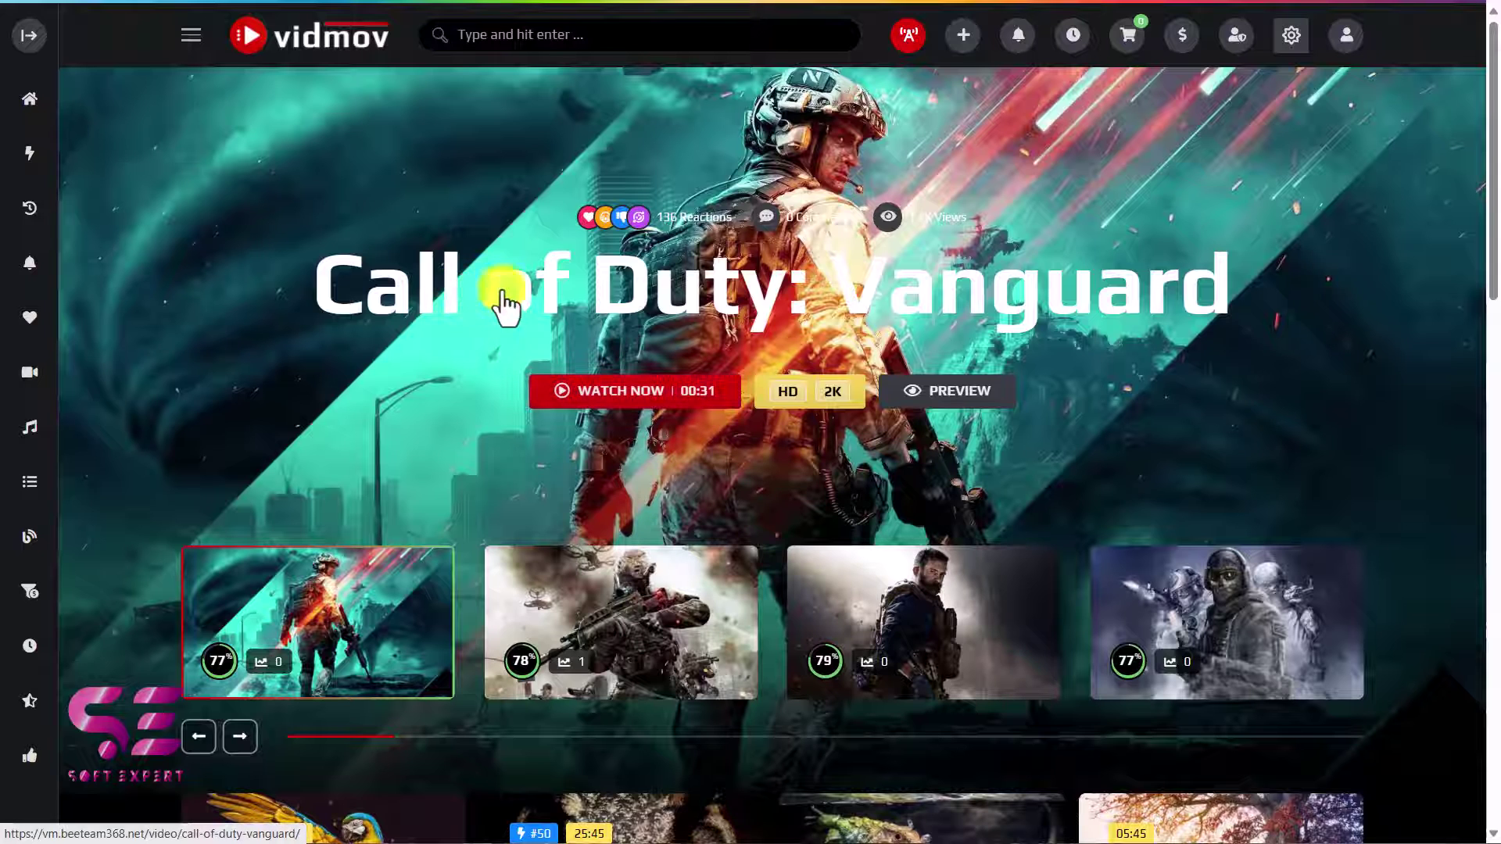
Preview the featured Call of Duty: Vanguard video and the thumbnails in the carousel beneath it
left_click(929, 391)
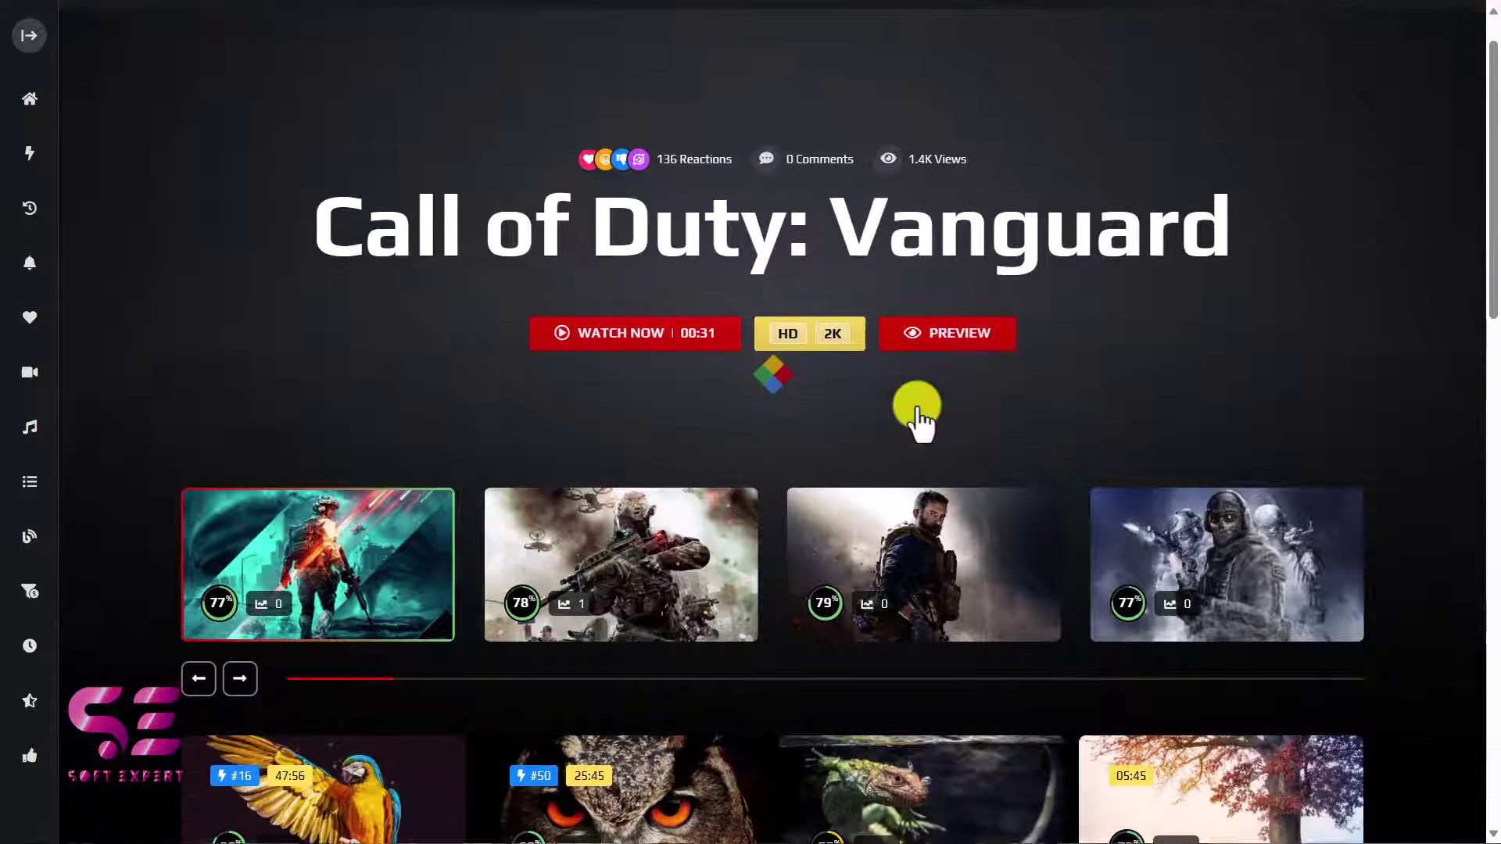
scroll(918, 414, "down", 4)
mouse_move(571, 274)
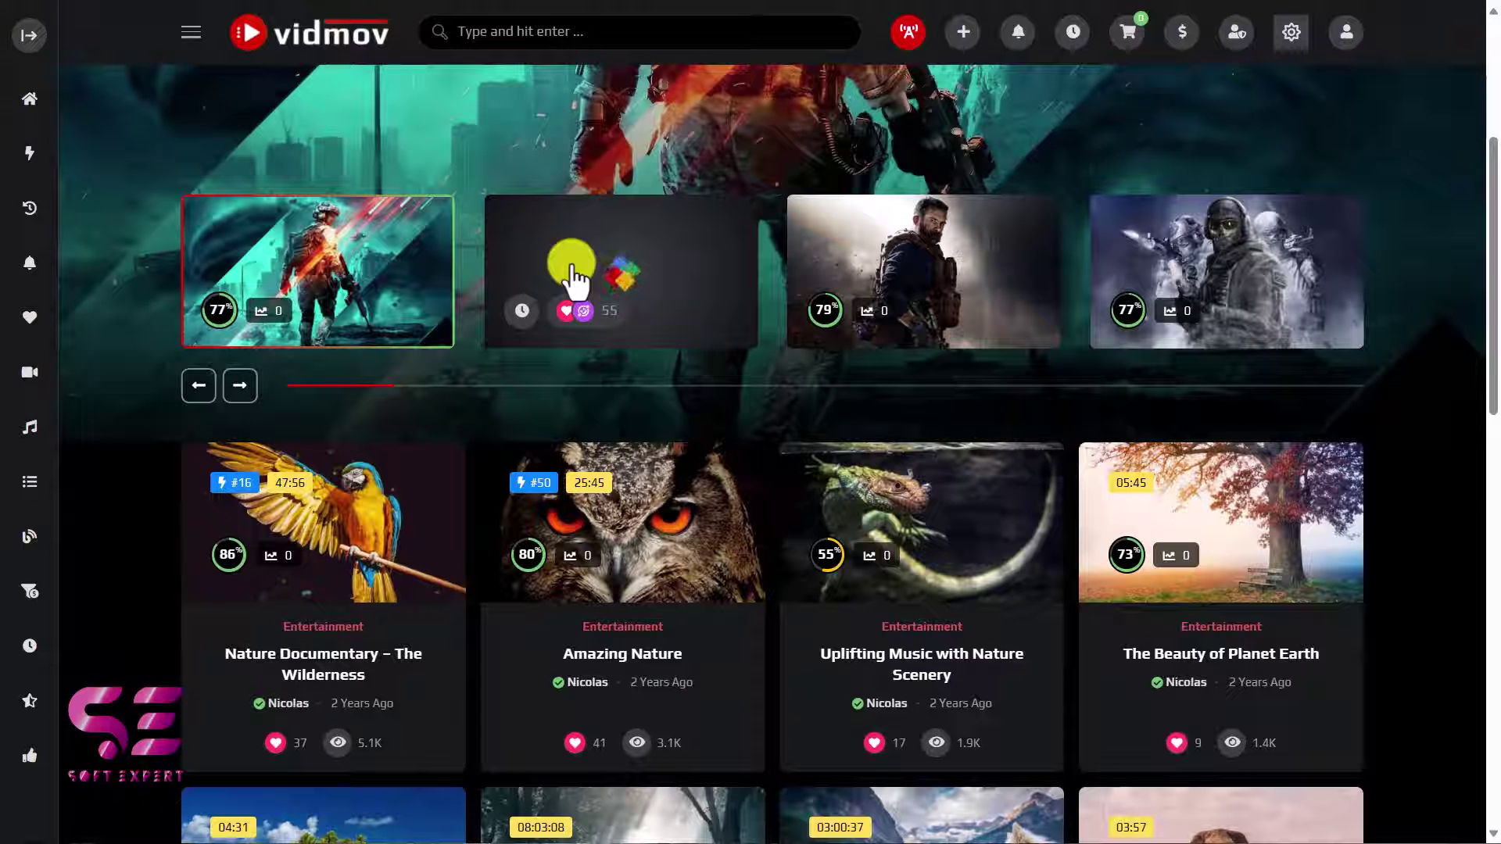
mouse_move(1210, 278)
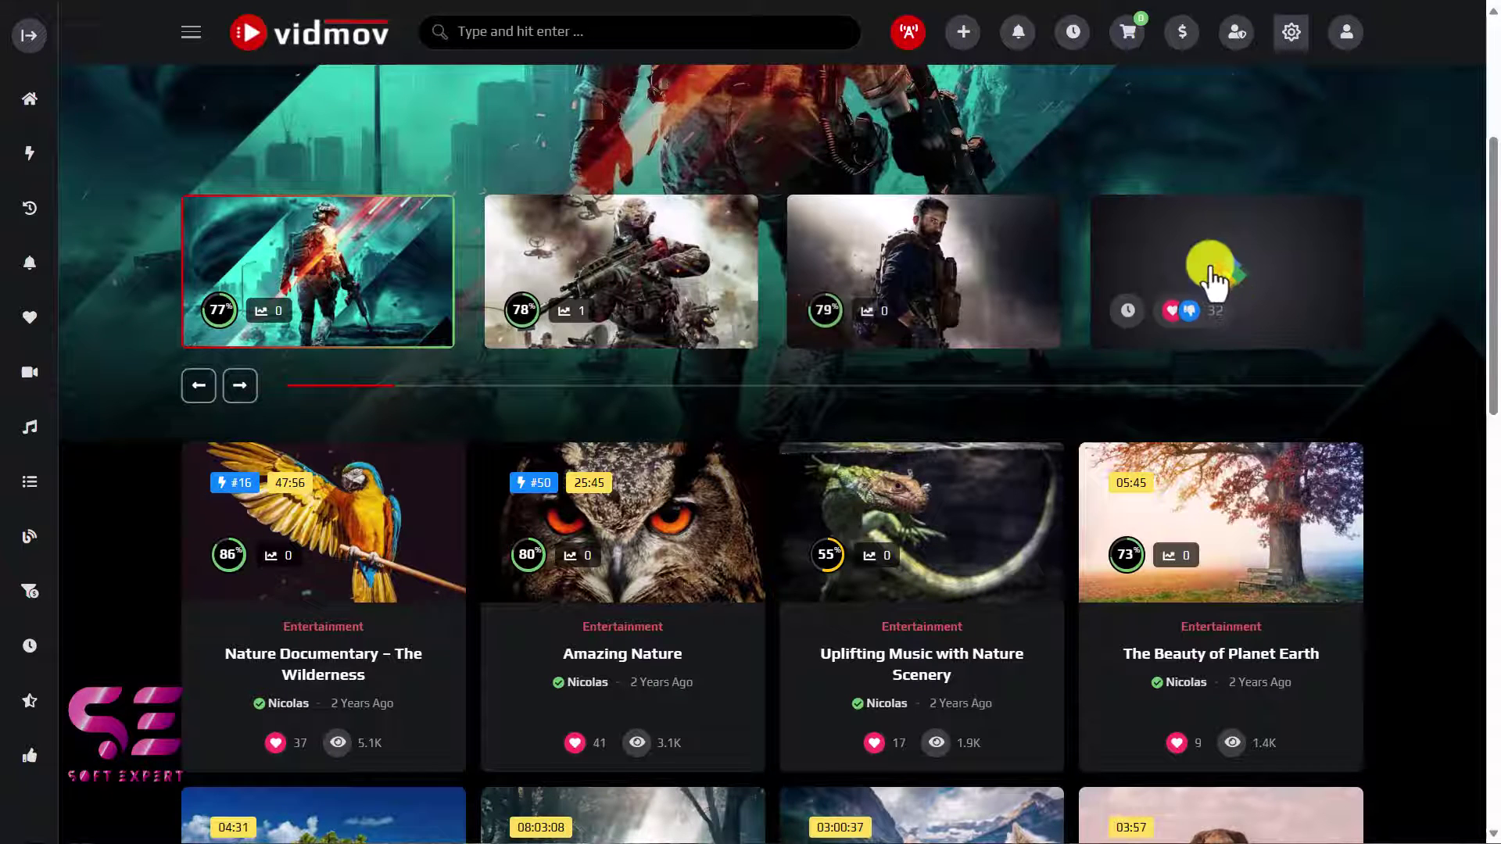
left_click(1212, 277)
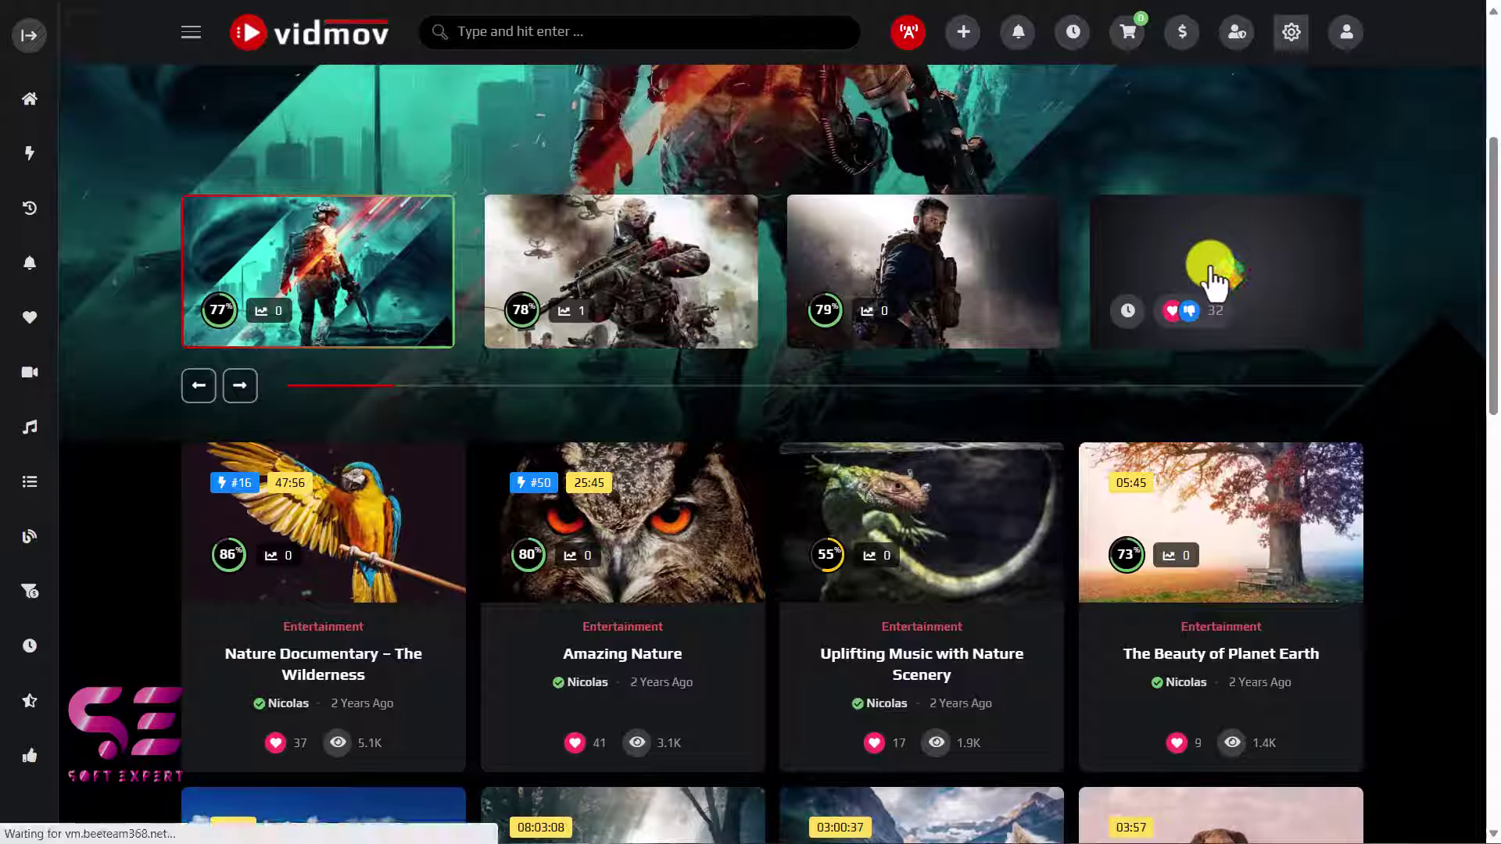
Browse the homepage's grid of Entertainment, Sports and Movies videos down to the footer
scroll(941, 442, "down", 5)
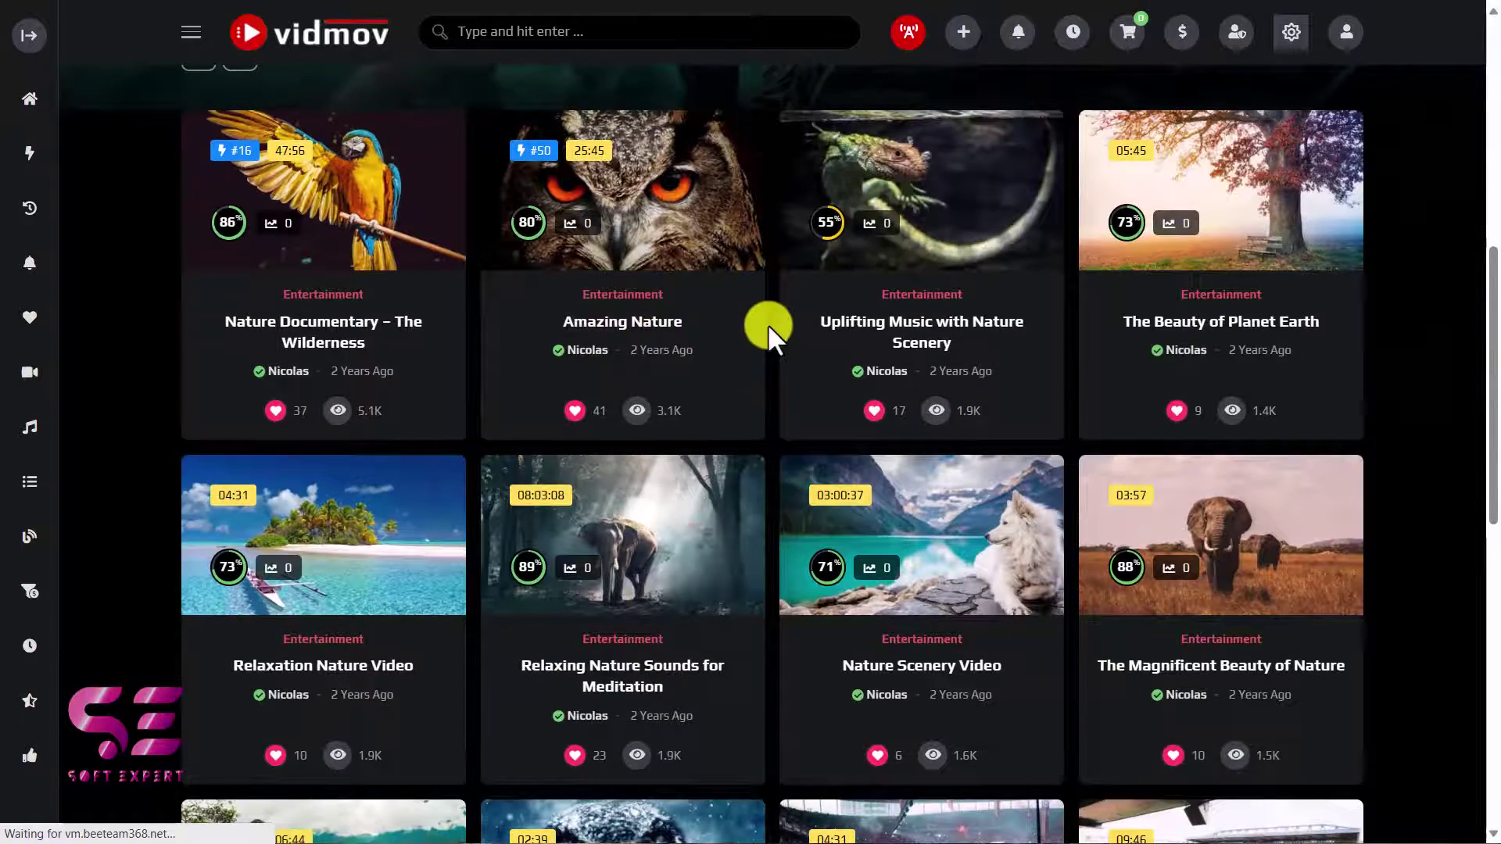
scroll(768, 324, "down", 5)
scroll(768, 324, "down", 10)
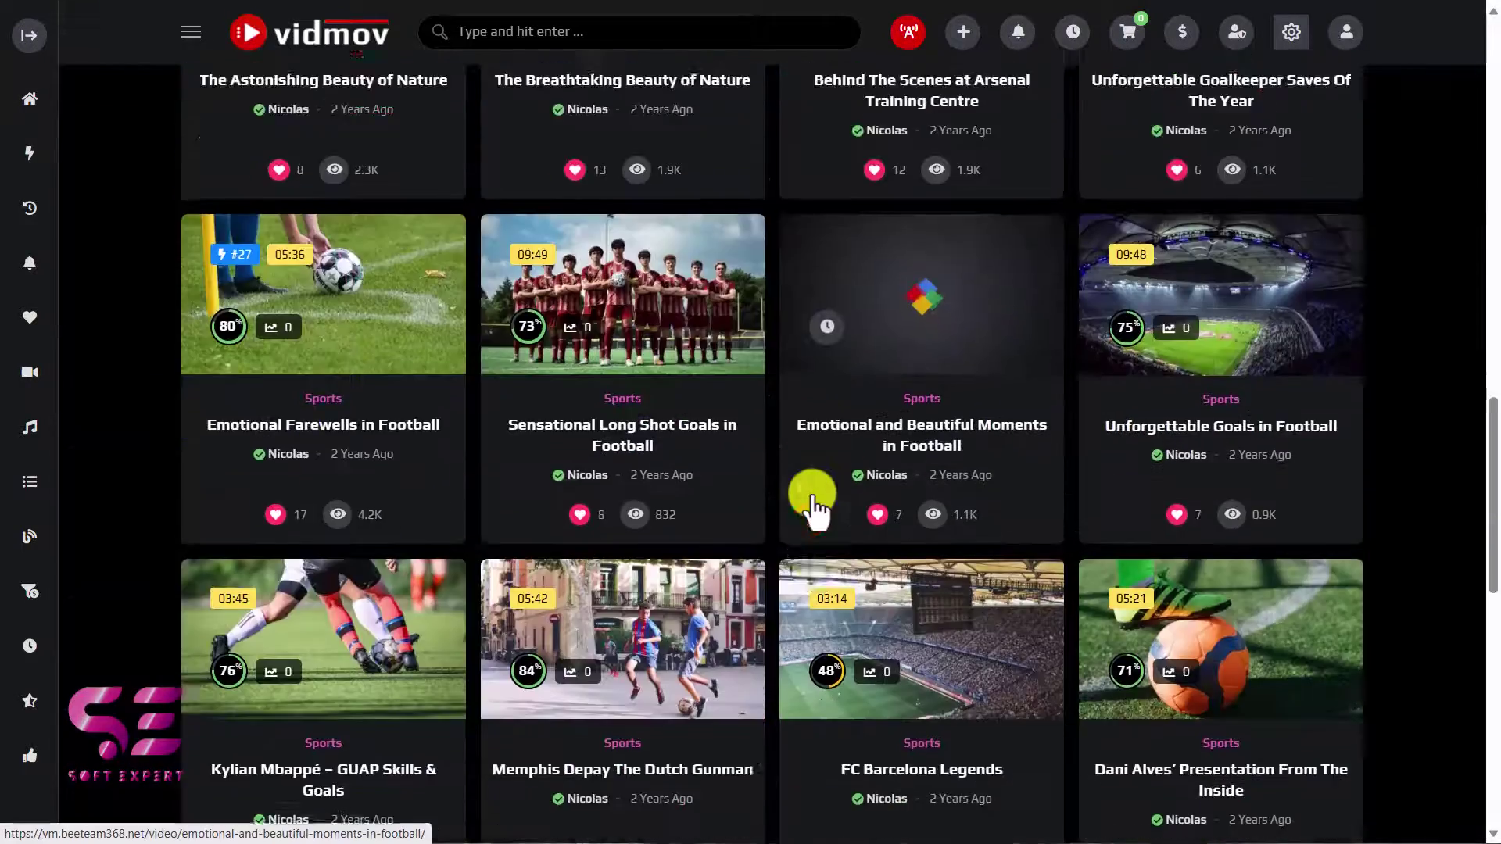
scroll(813, 502, "down", 10)
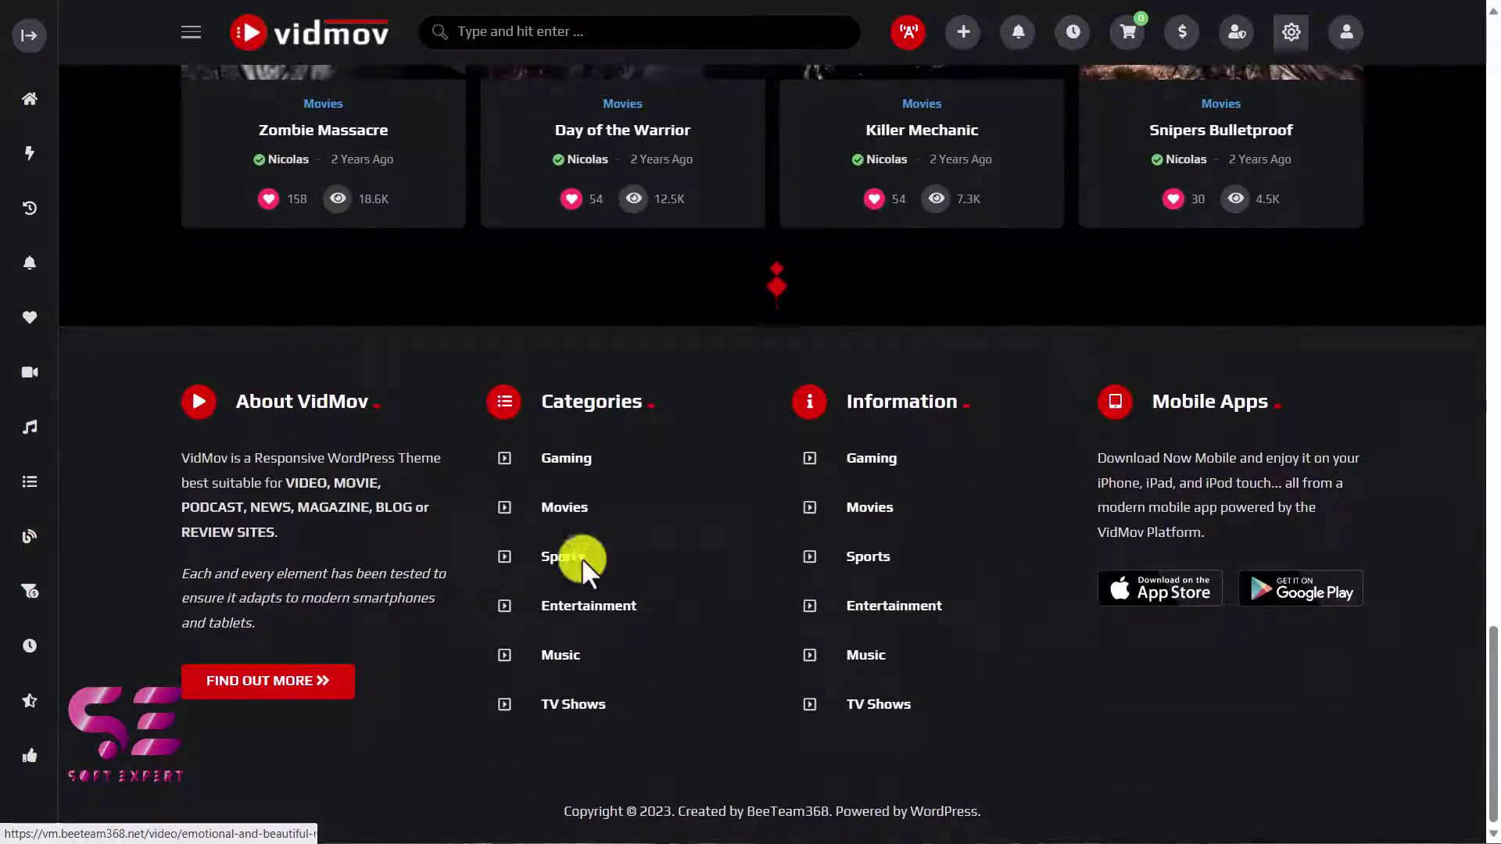
scroll(583, 543, "down", 12)
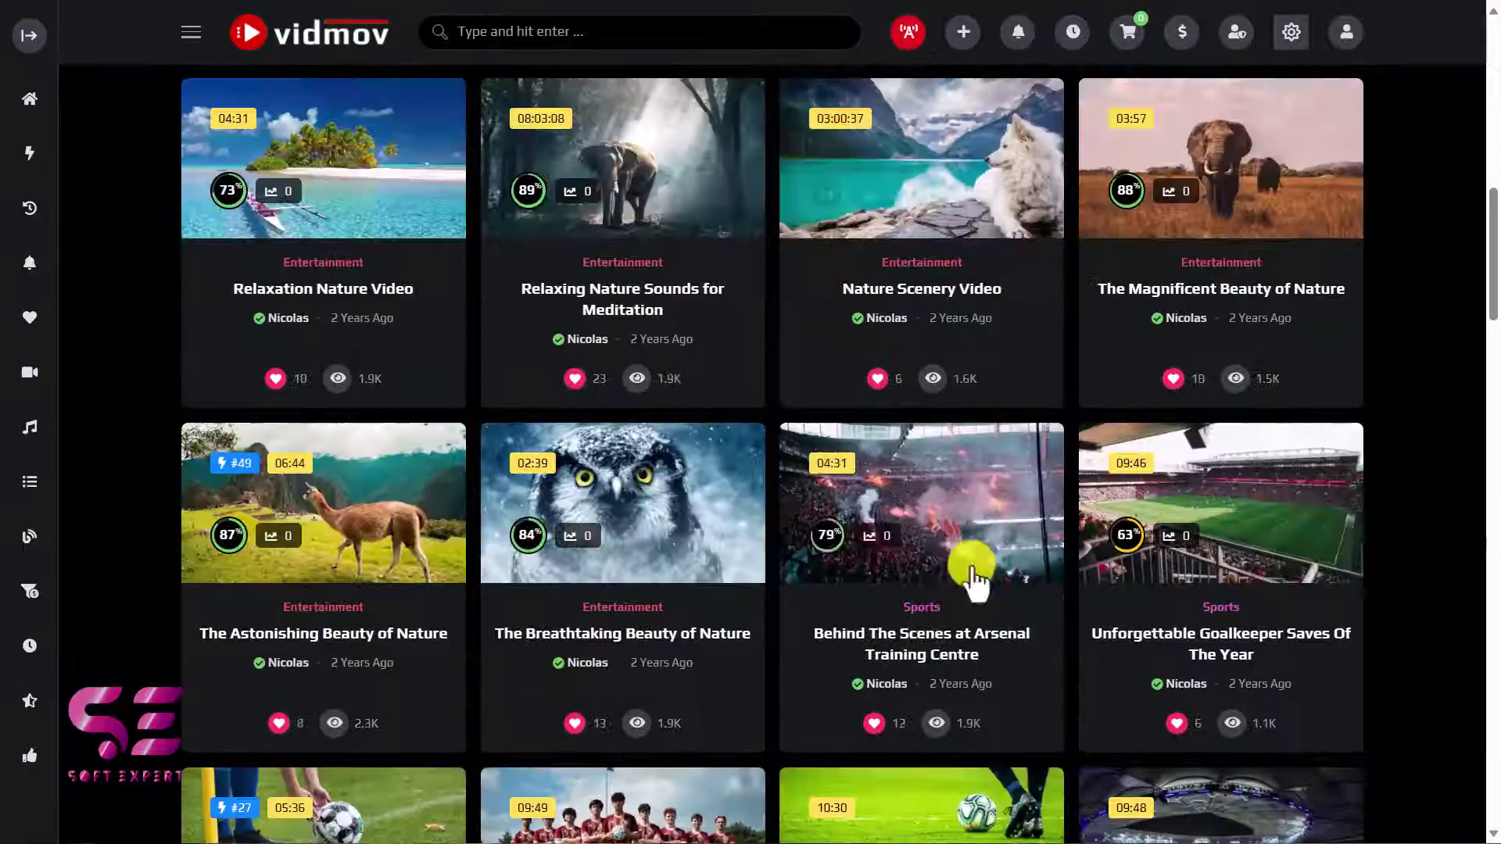
Open the Live Streaming form, review its title, thumbnail and description fields, and close it
left_click(909, 29)
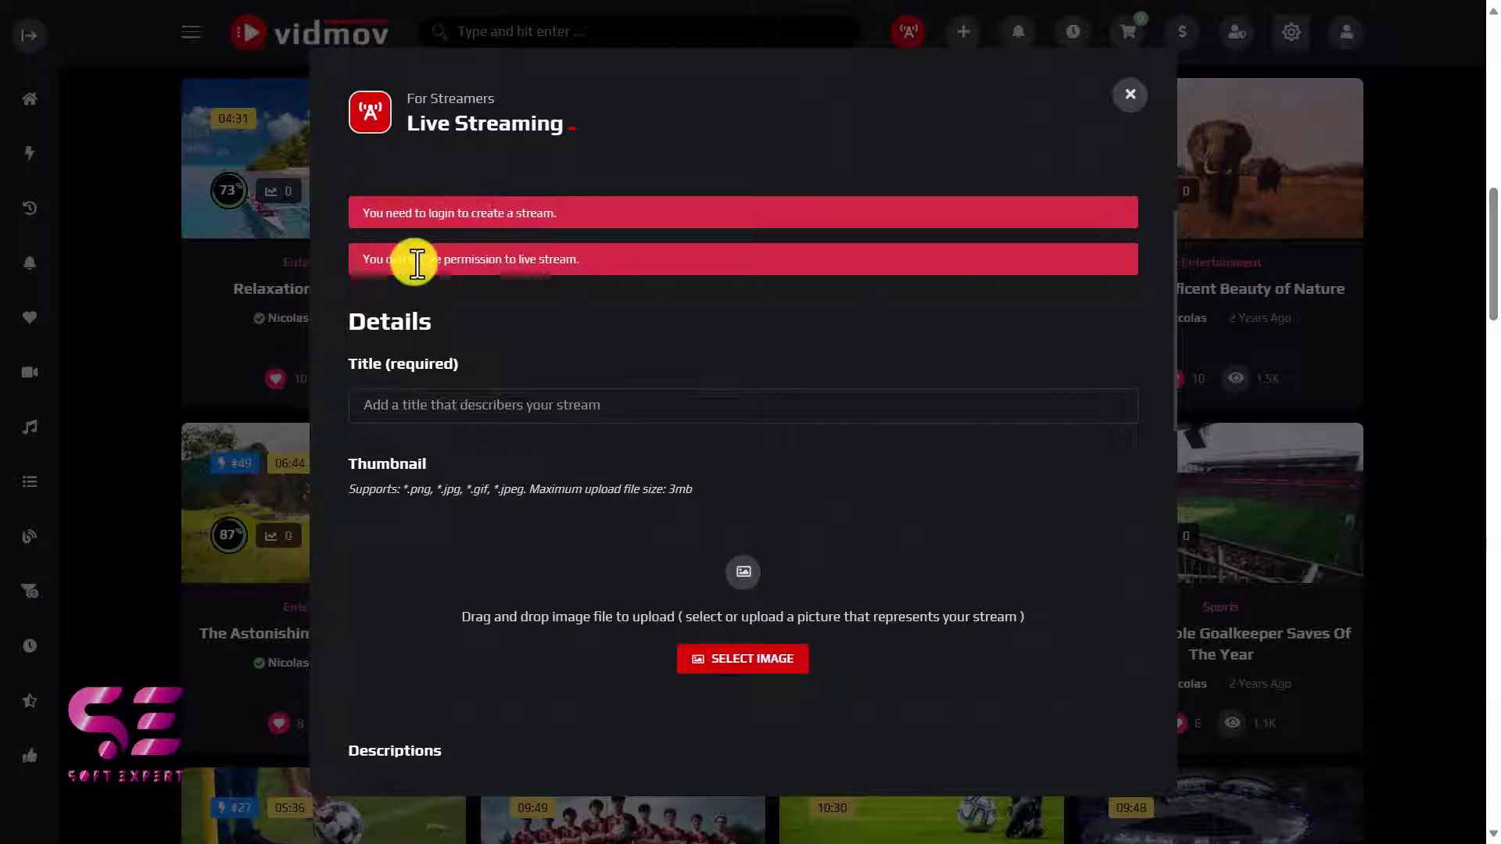
left_click(525, 406)
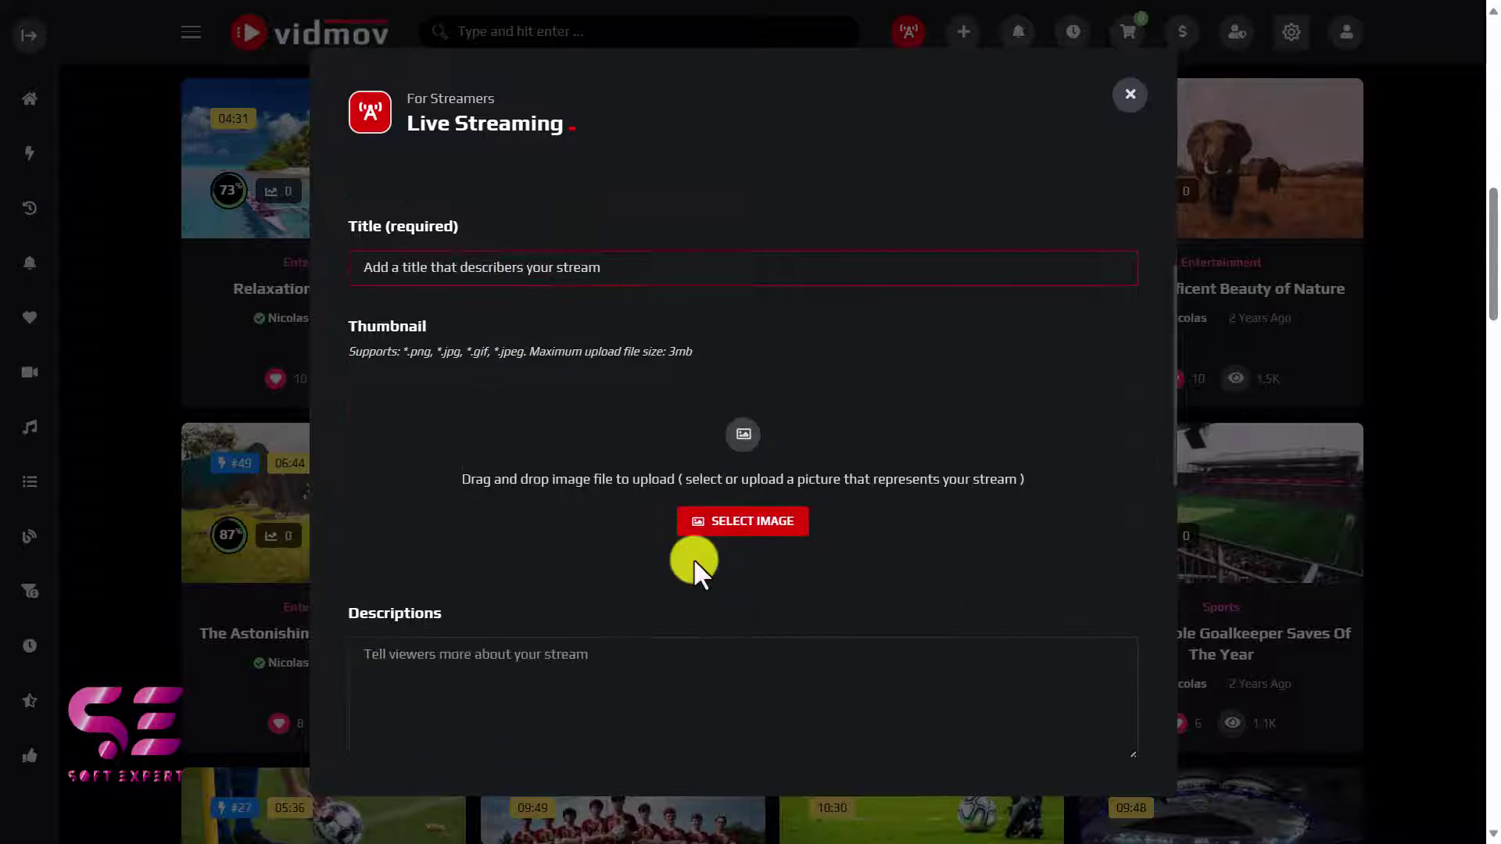
scroll(692, 558, "down", 5)
scroll(693, 558, "up", 6)
left_click(1130, 94)
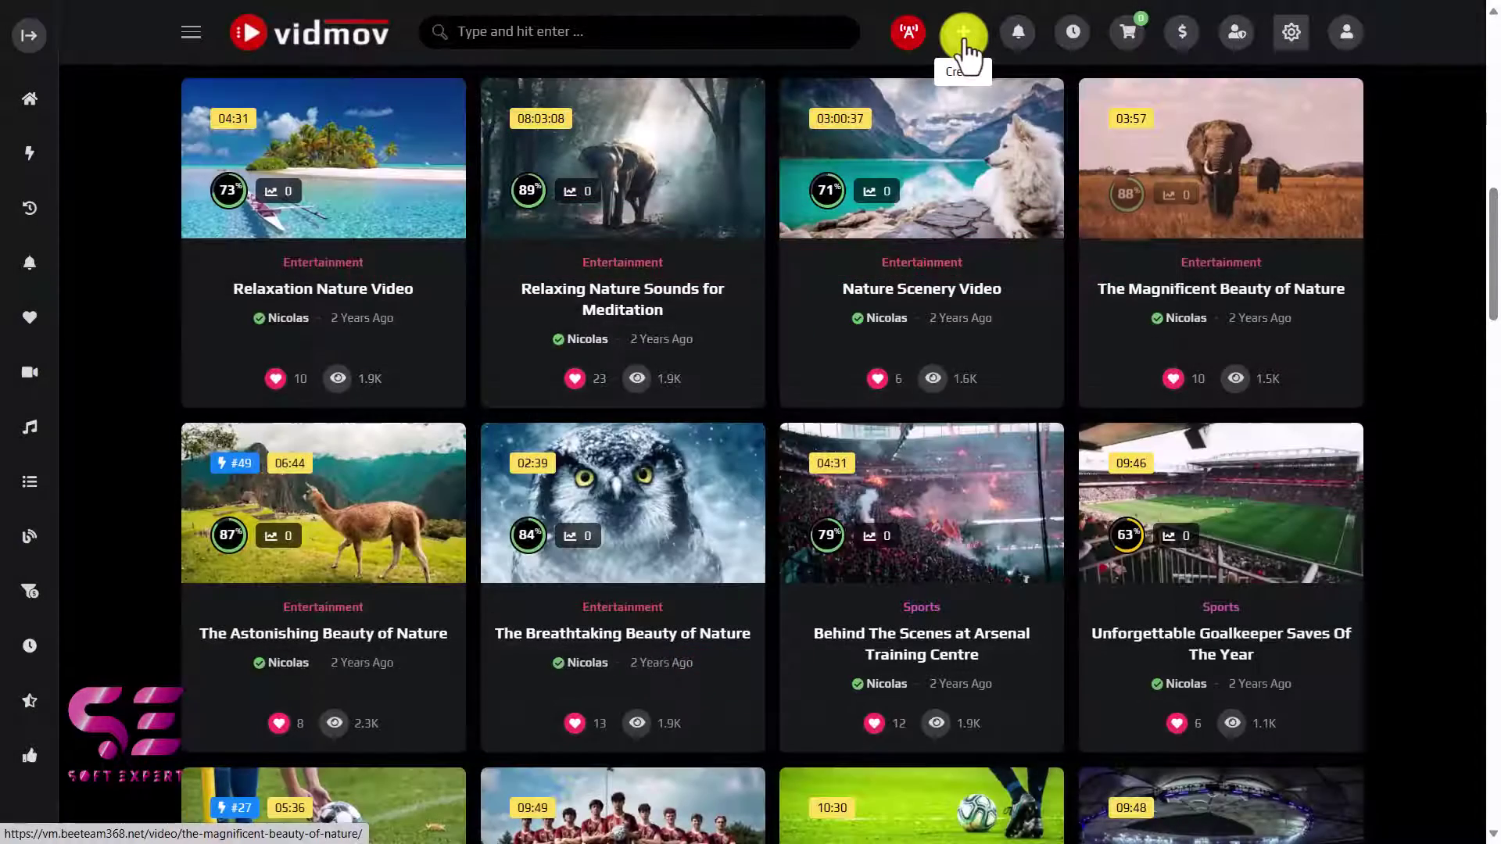
Open the Submit Post form and review the pricing, title, tags and category fields for the Post type
left_click(964, 39)
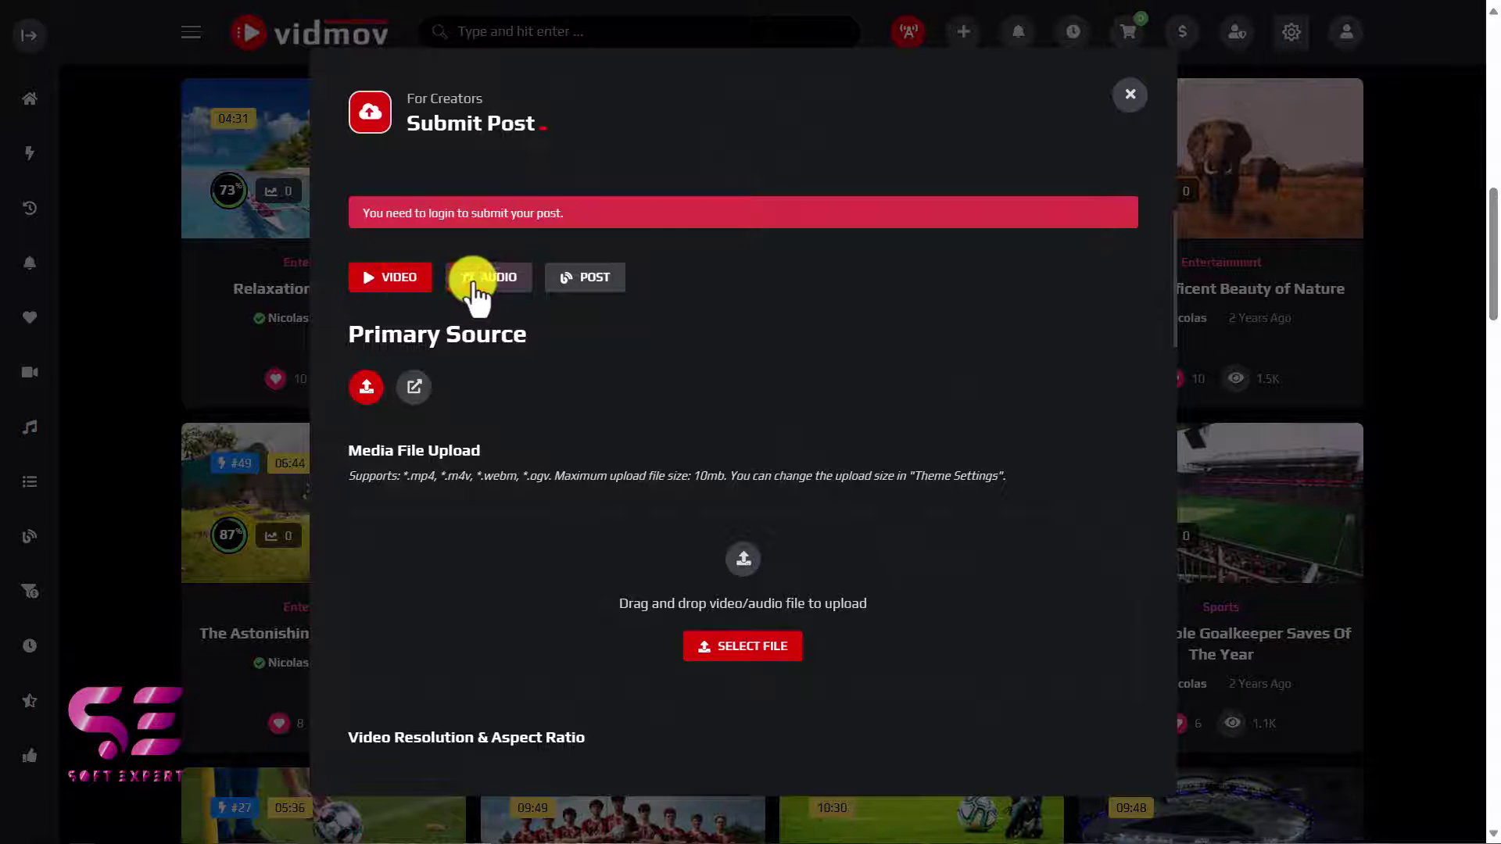
left_click(594, 282)
scroll(444, 481, "down", 4)
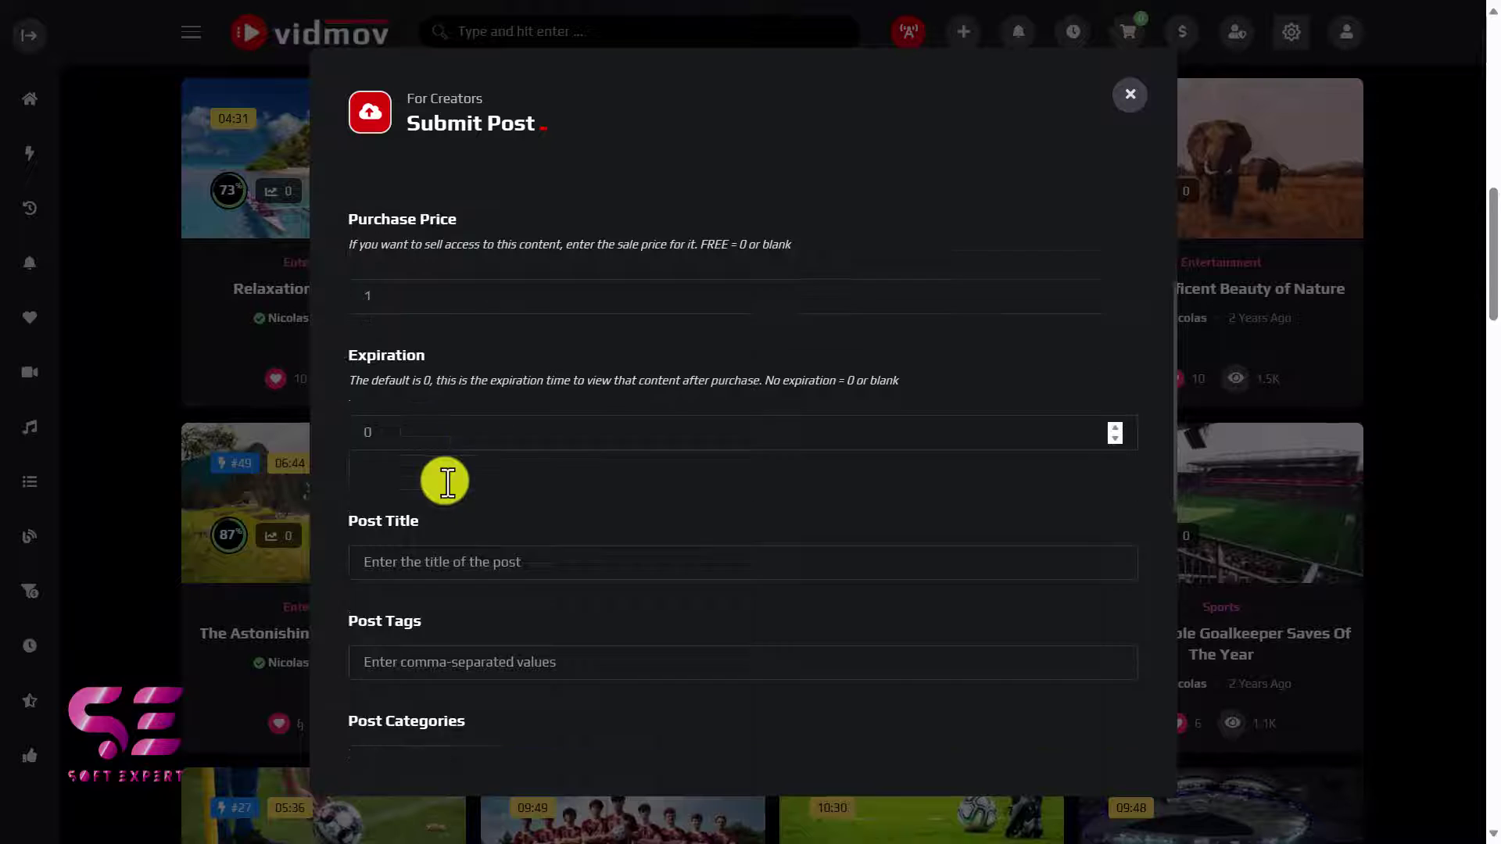
scroll(444, 480, "down", 3)
scroll(442, 479, "up", 6)
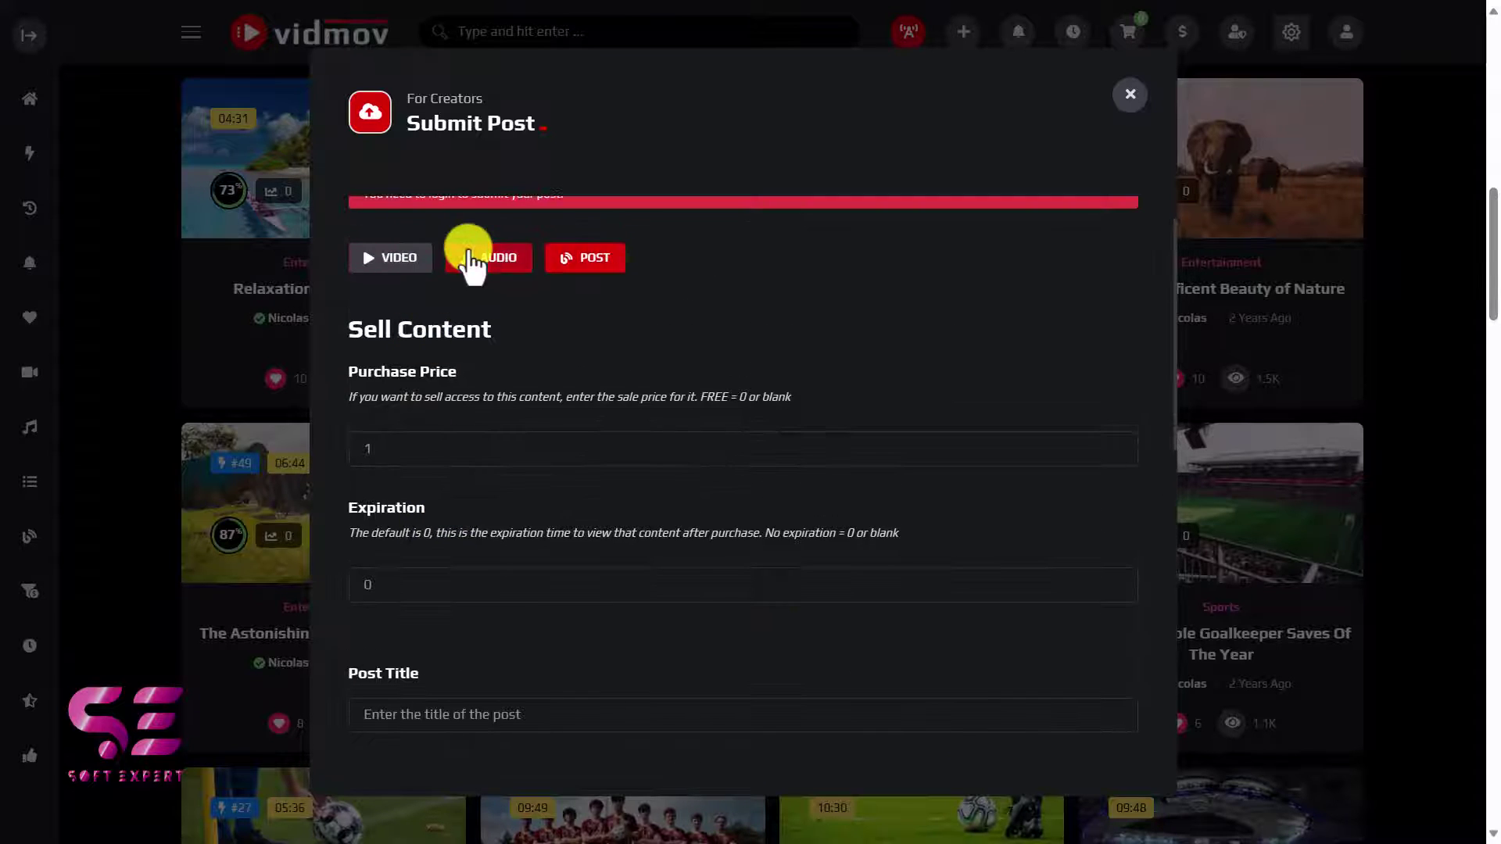
Review the Submit Post form's Audio and Video upload options, and close the form
left_click(470, 258)
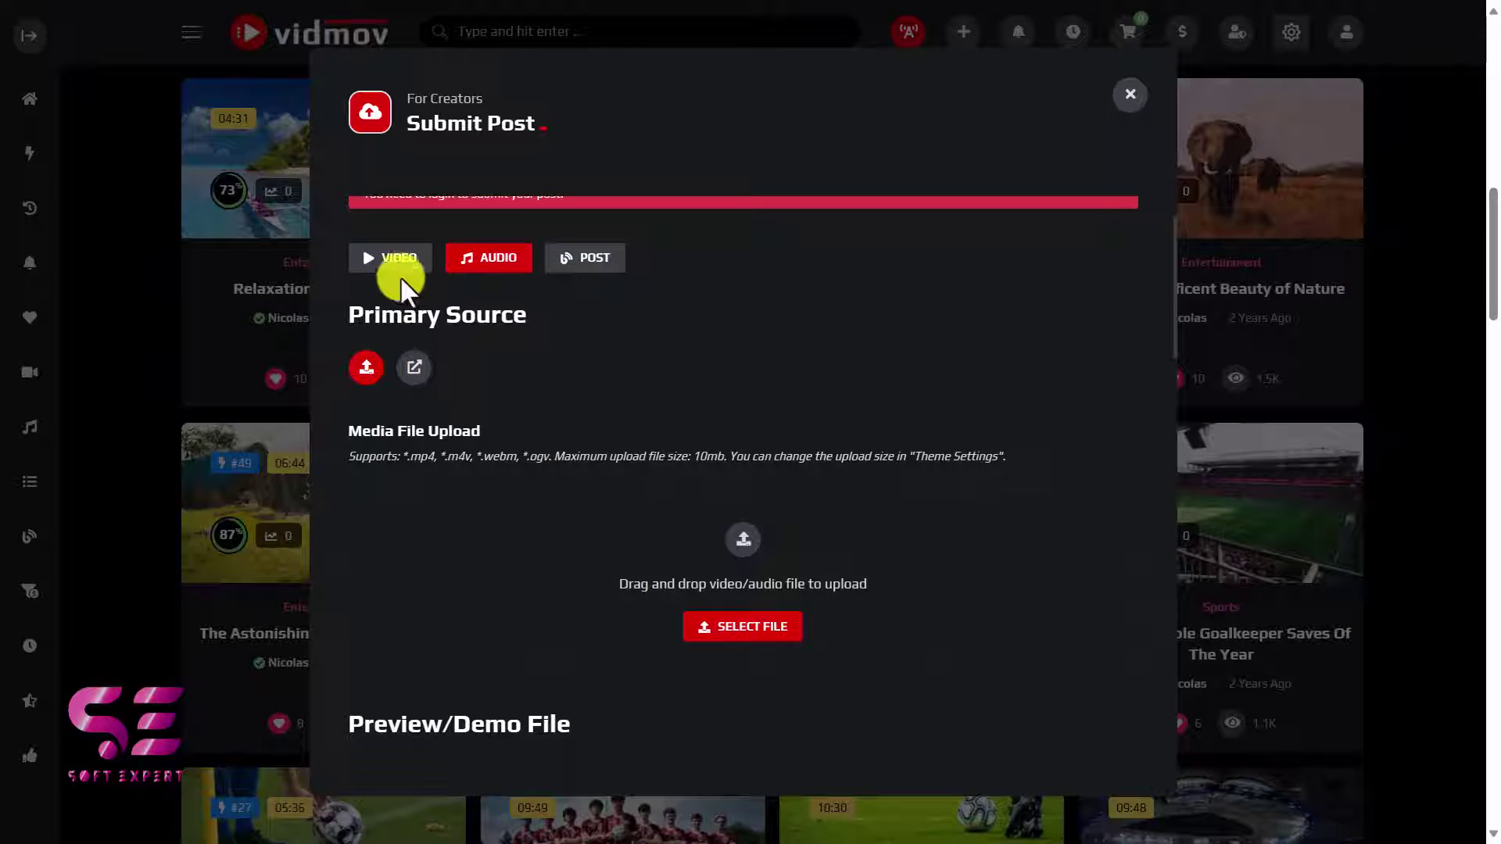
scroll(699, 608, "down", 4)
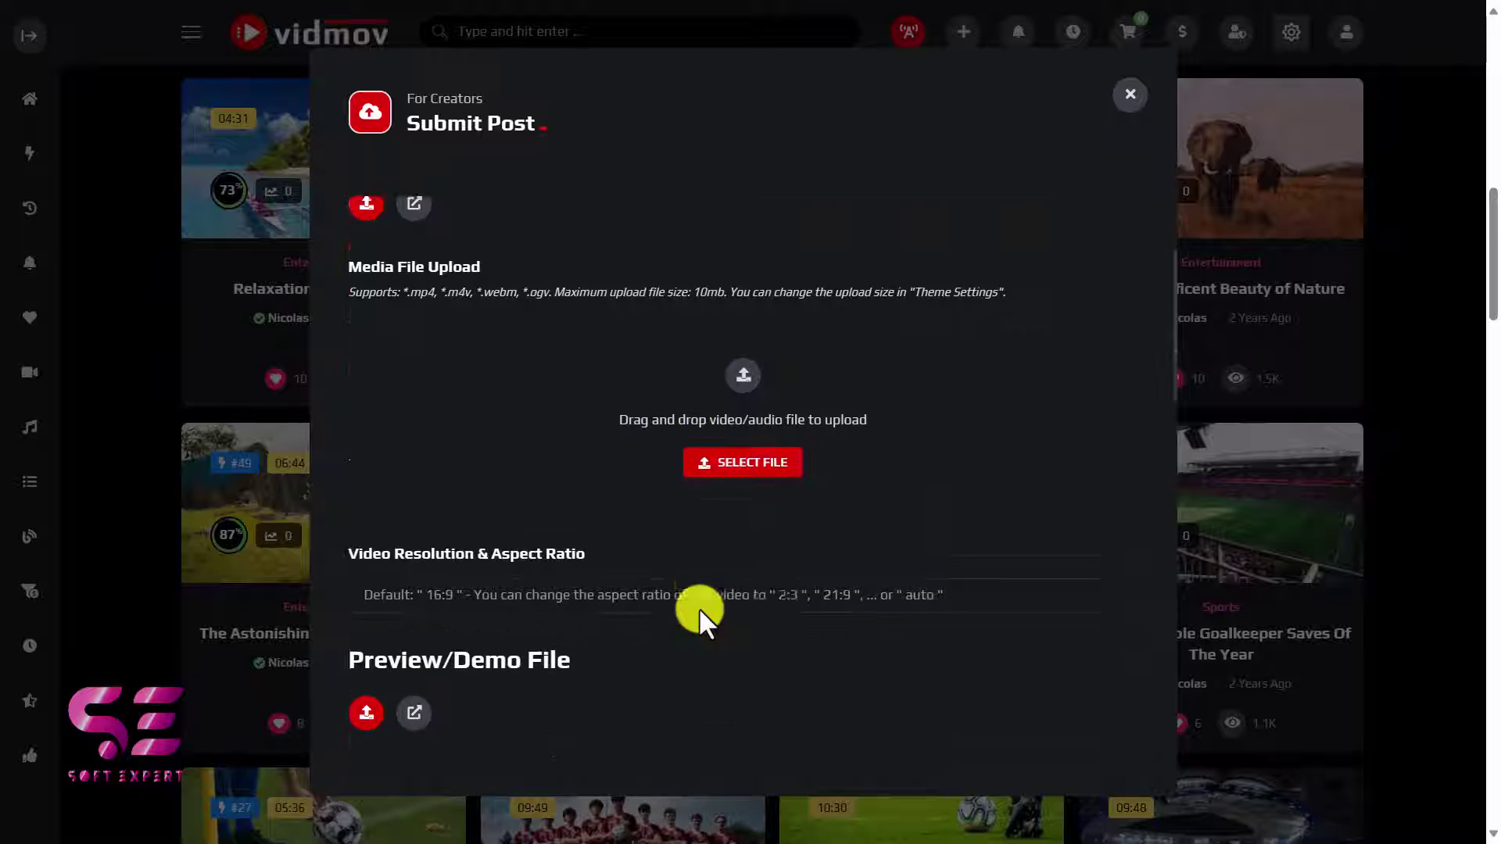
scroll(672, 574, "up", 4)
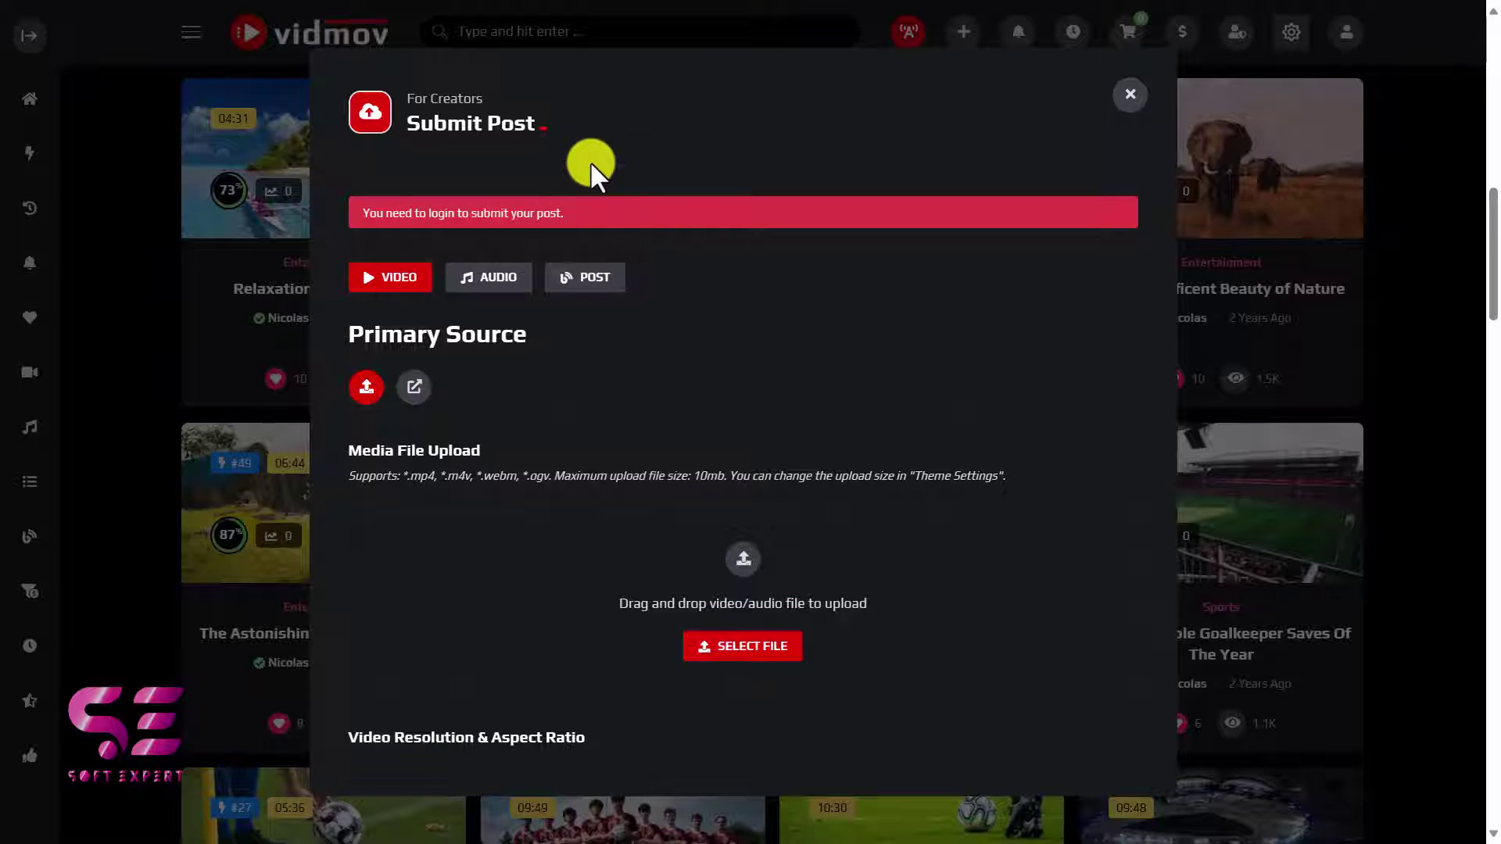
left_click(1129, 102)
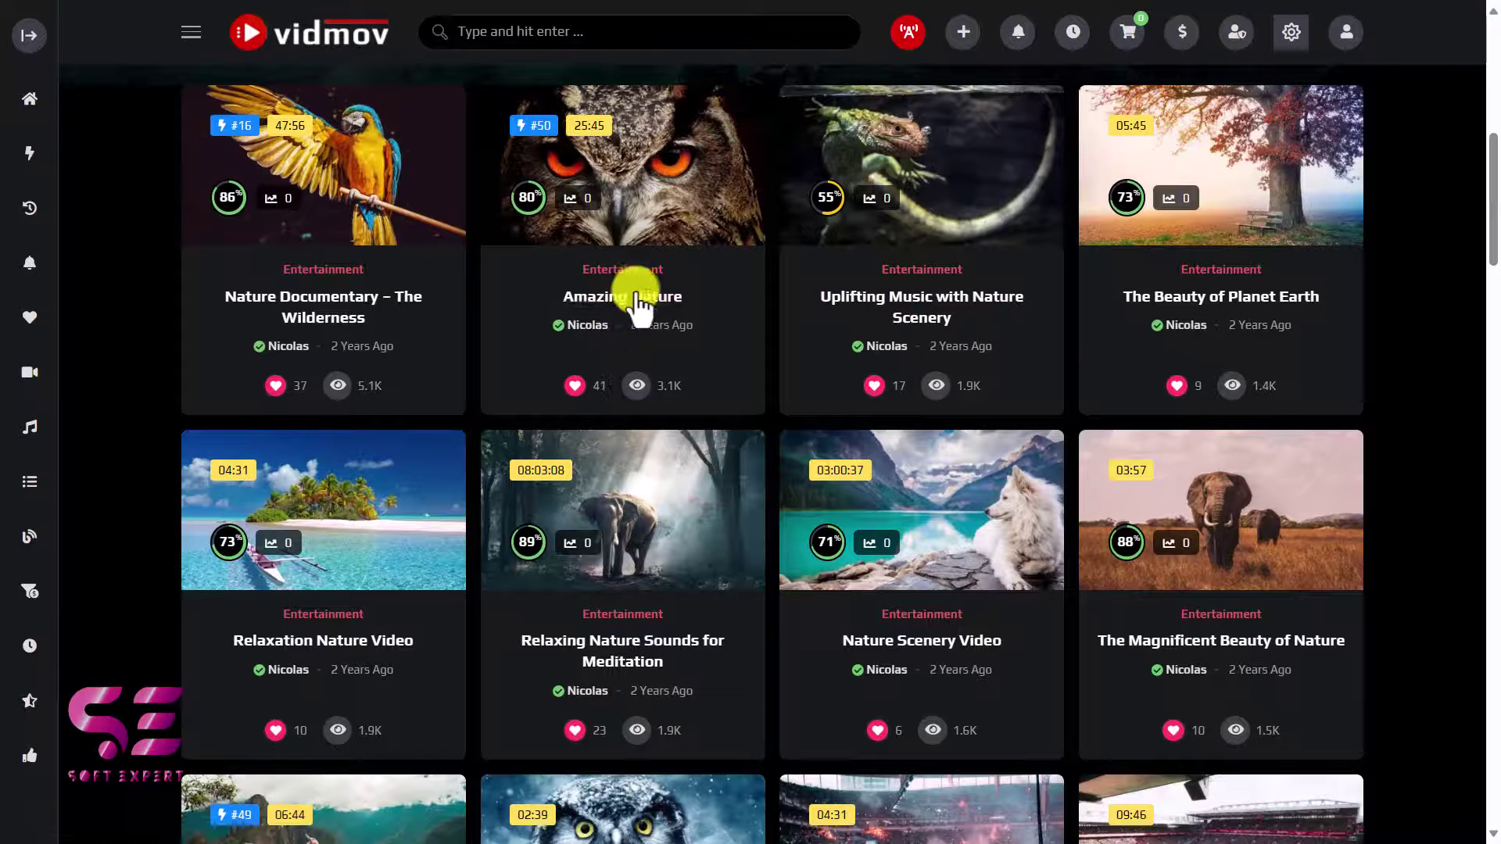
Open the Amazing Nature video page and go through its reviews, description, tags and related posts
left_click(606, 301)
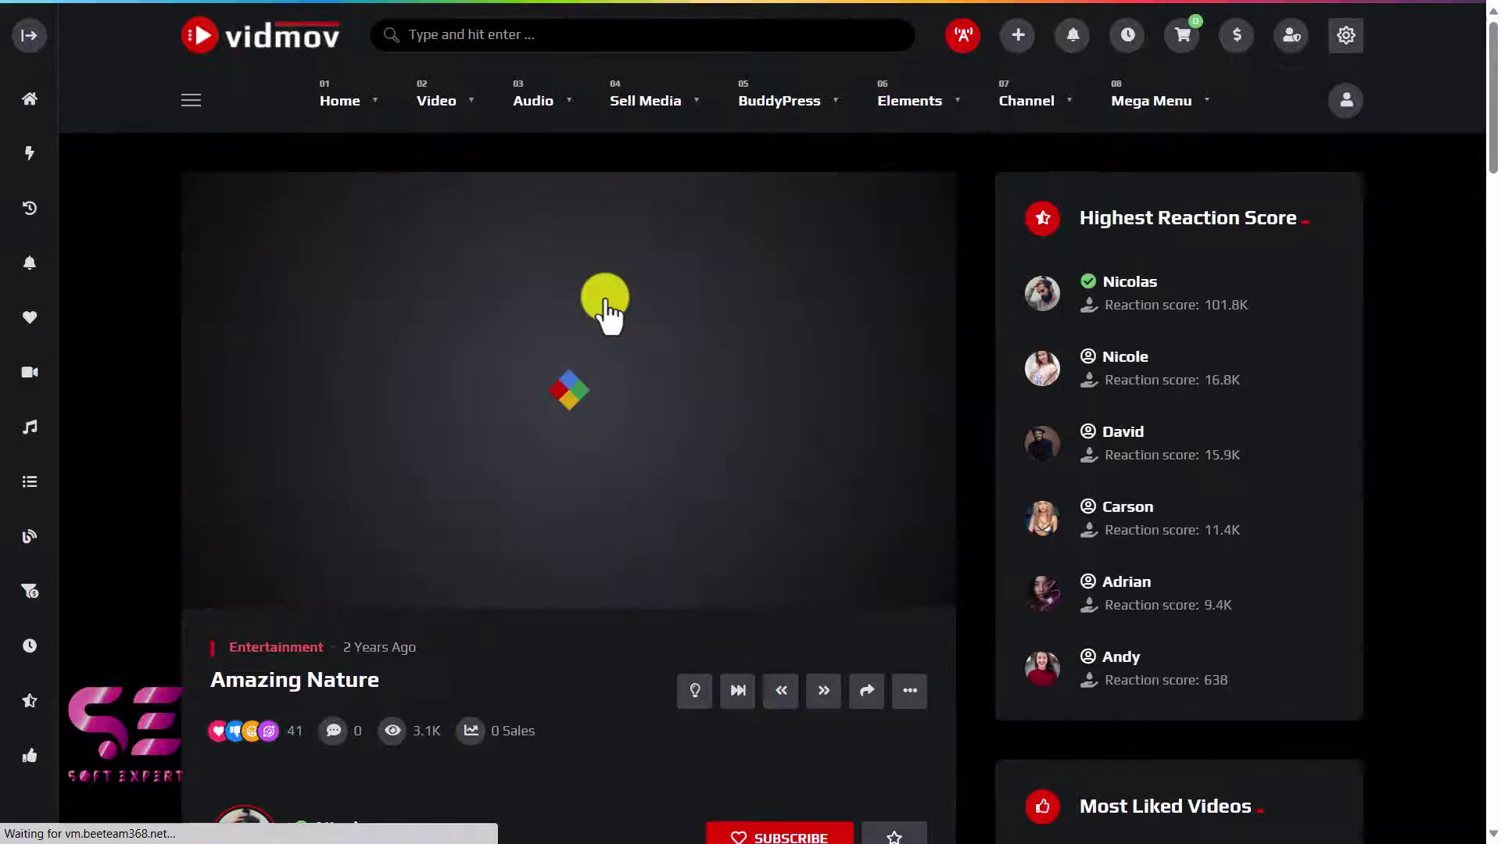
scroll(574, 500, "down", 1)
scroll(571, 490, "down", 5)
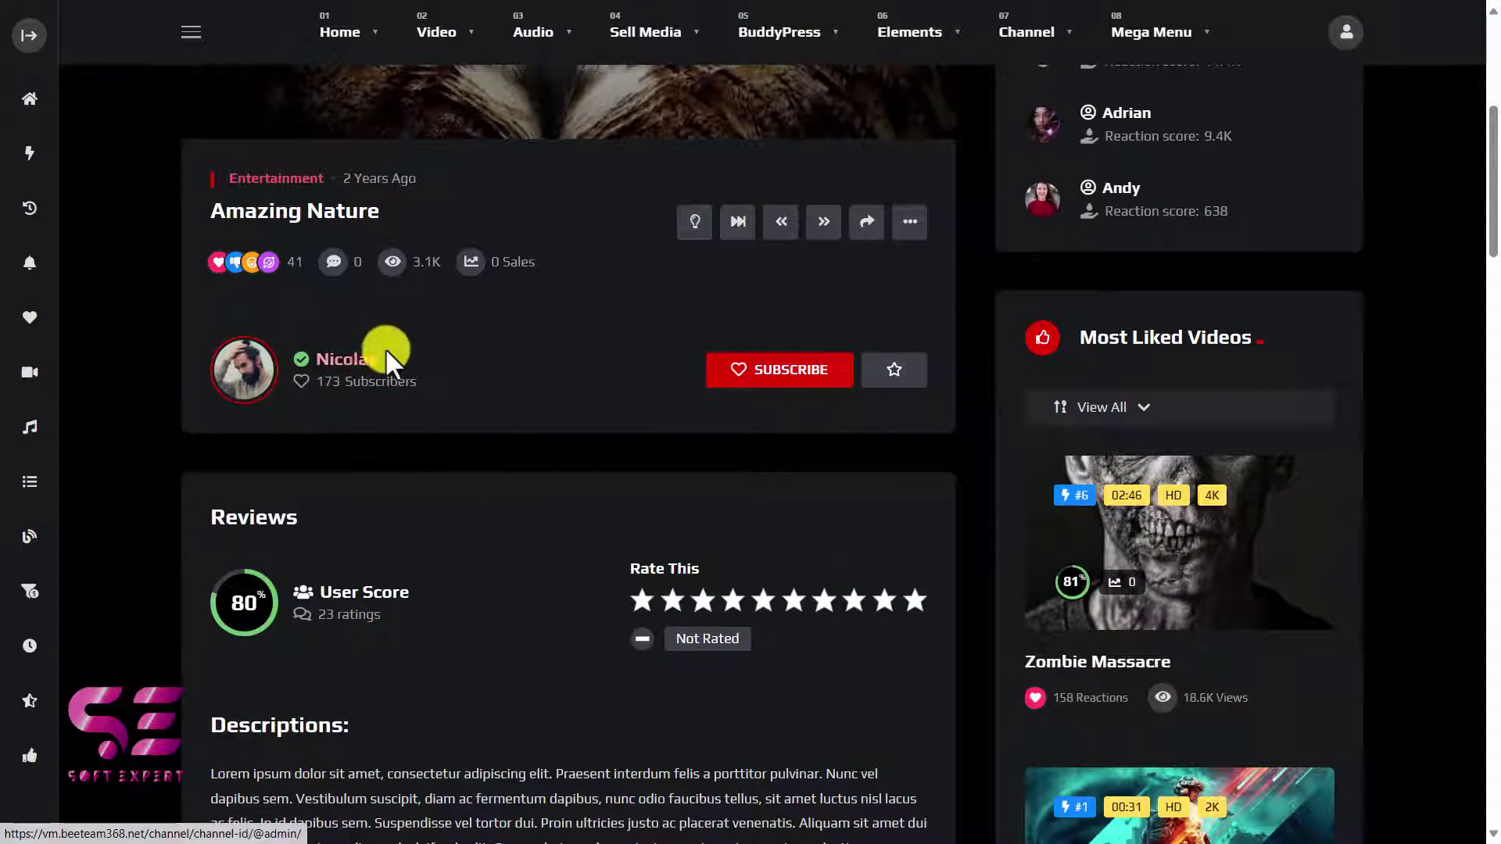
scroll(466, 429, "down", 5)
scroll(579, 473, "down", 4)
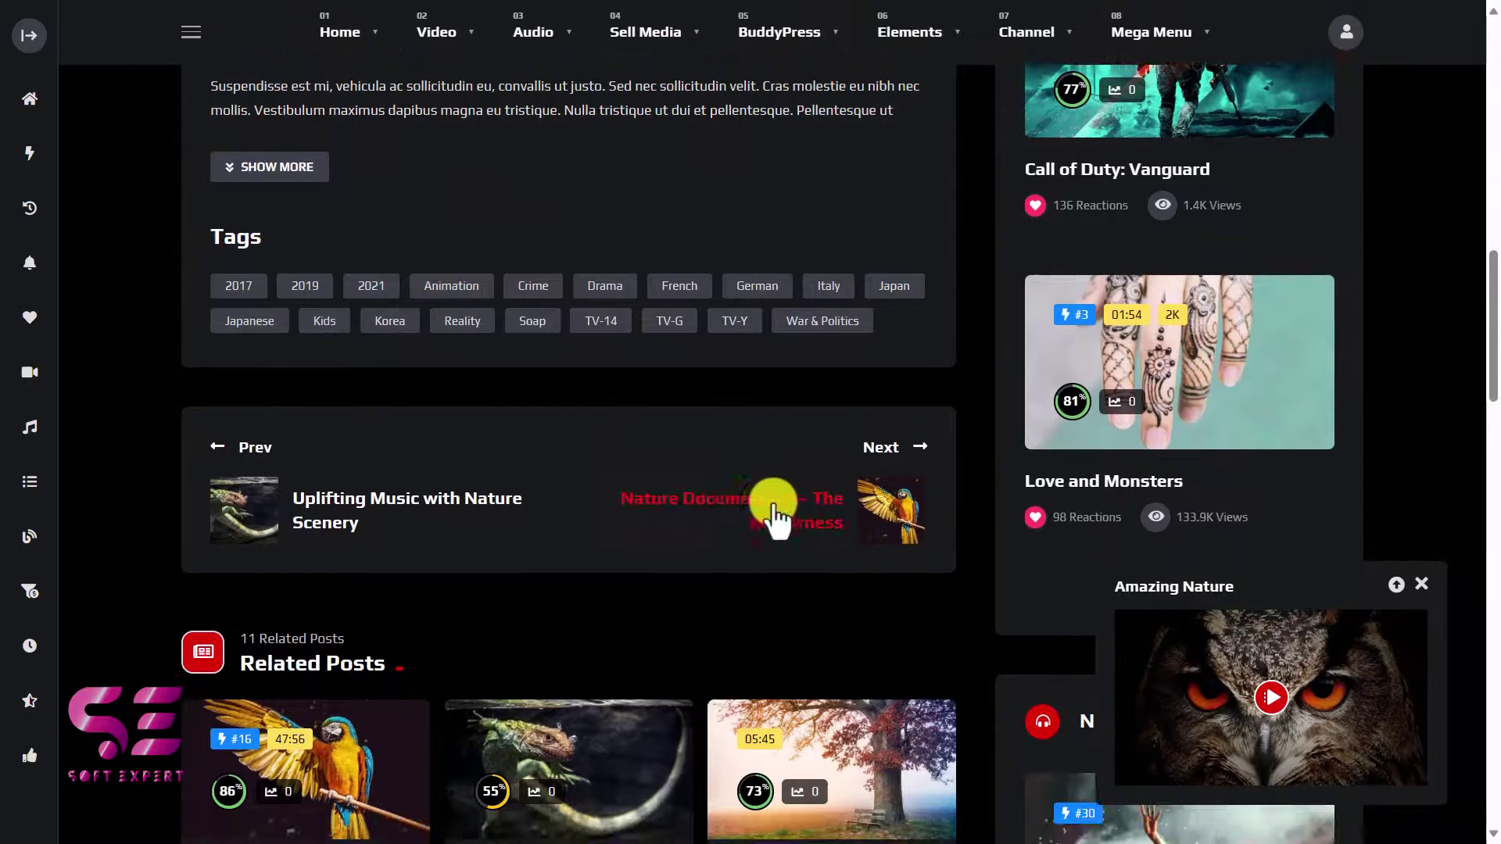
Recheck the Amazing Nature page's details and see how its floating mini player behaves away from the main player
scroll(588, 585, "up", 4)
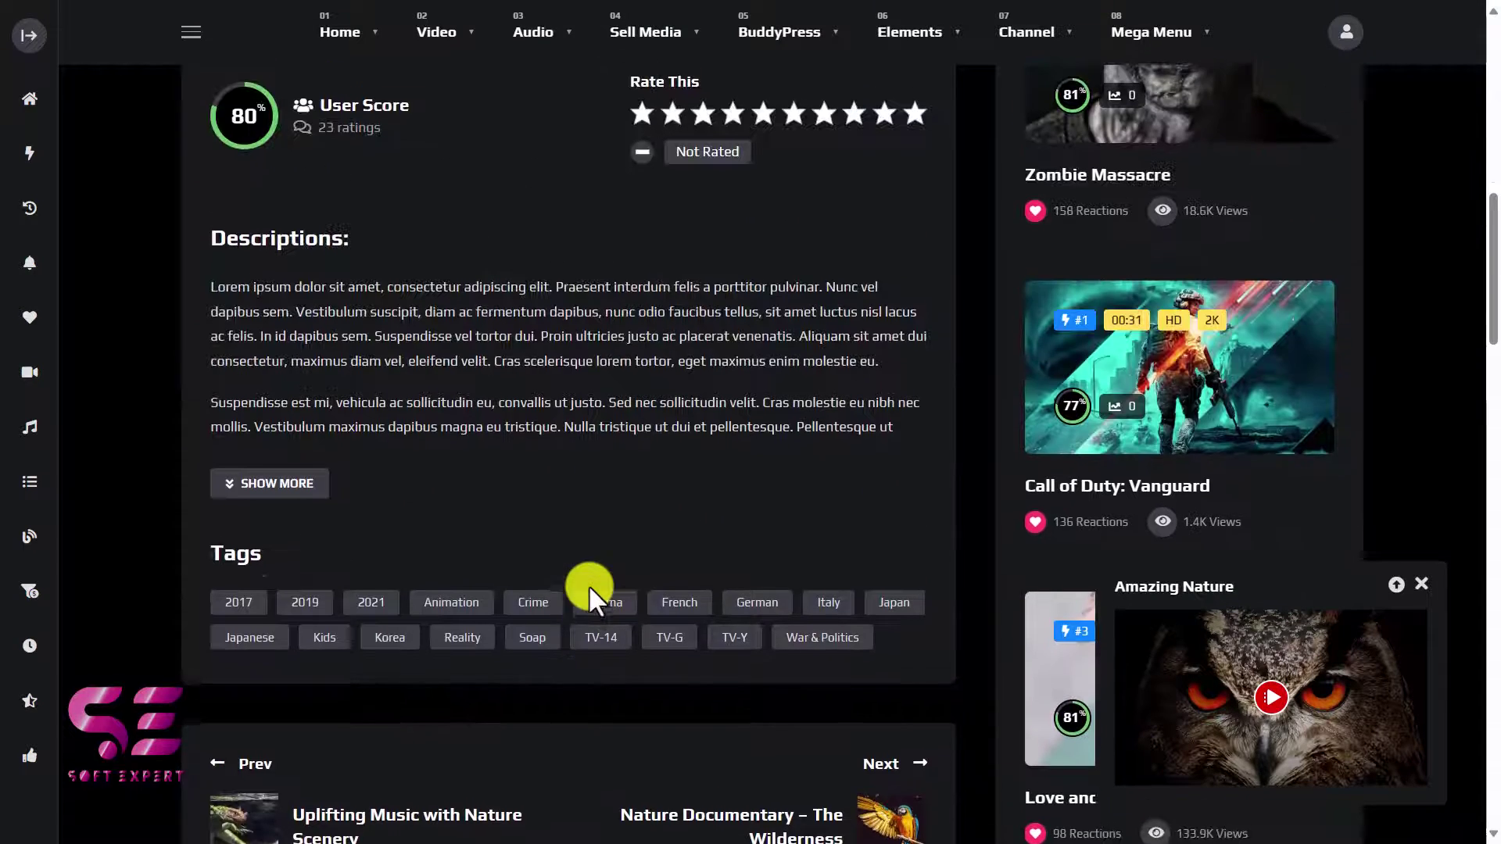
scroll(1129, 340, "up", 5)
scroll(1130, 340, "up", 4)
scroll(1129, 340, "down", 9)
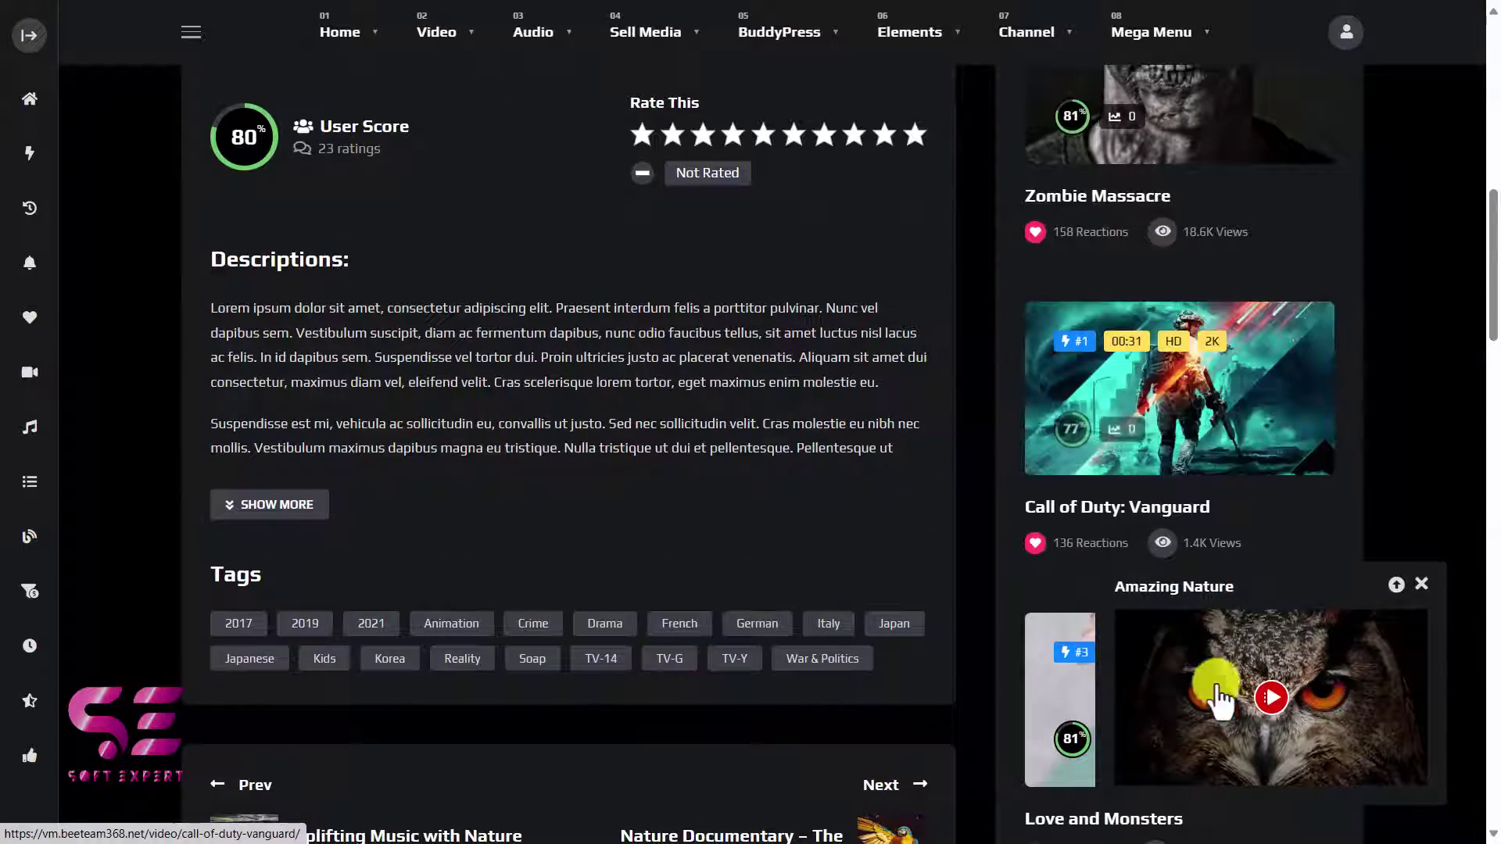
scroll(1267, 688, "down", 1)
scroll(759, 381, "up", 8)
scroll(758, 381, "up", 3)
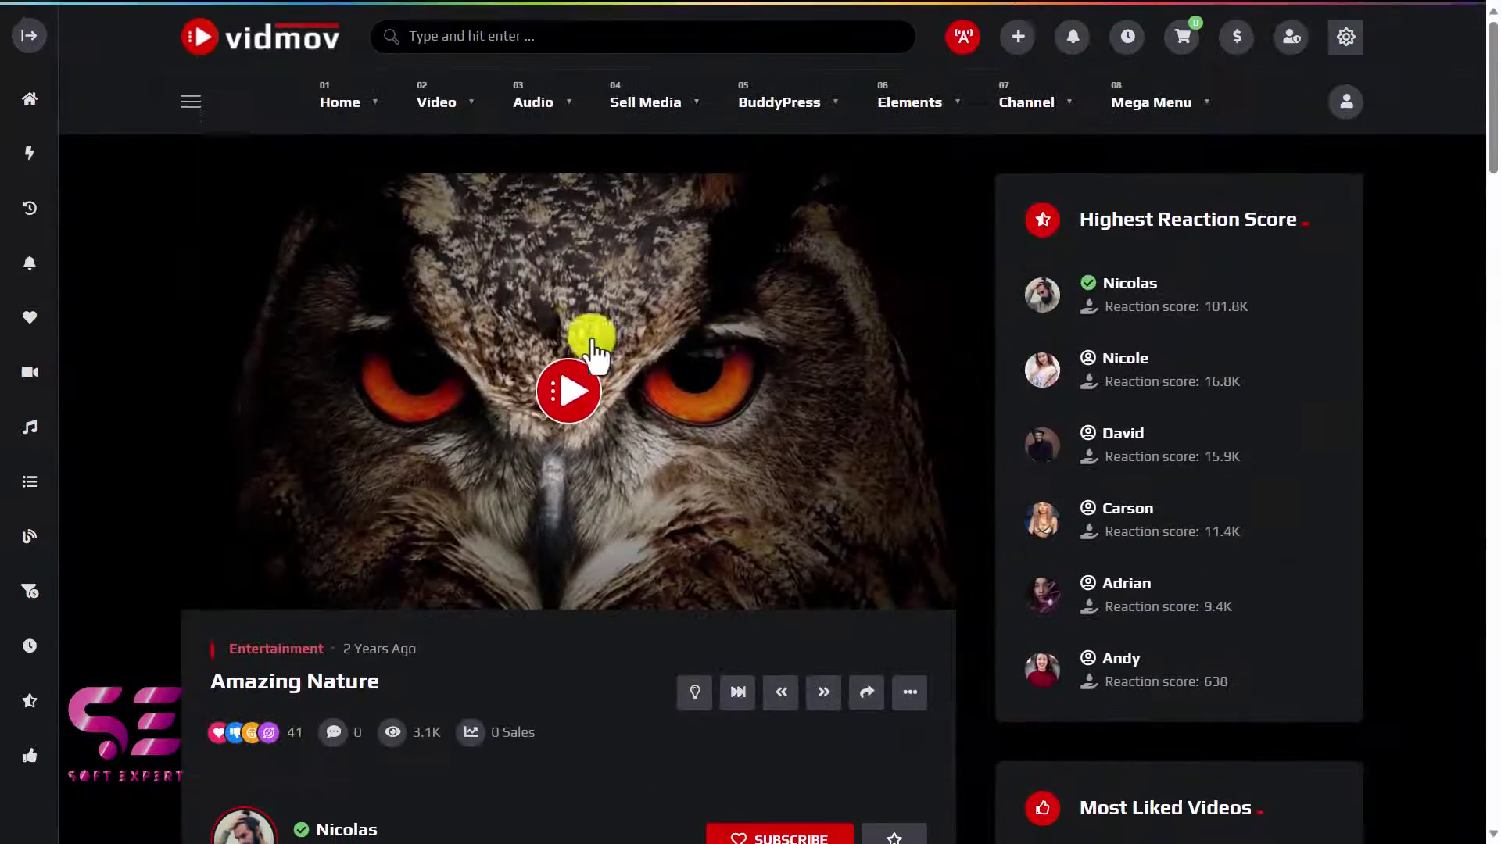
Play the Amazing Nature video, watch it in the floating mini player, and return to the main player
left_click(569, 388)
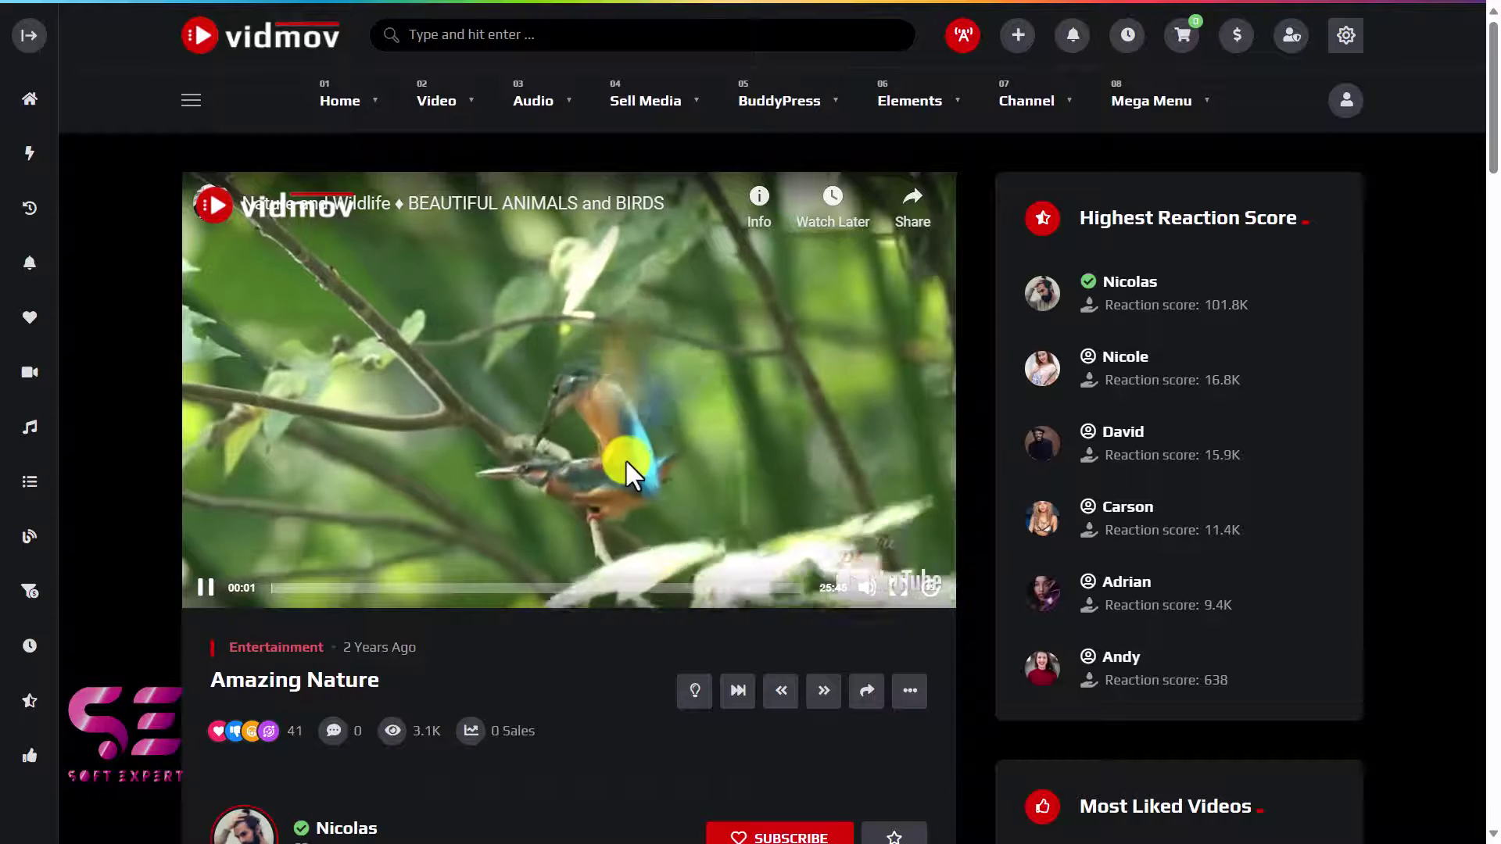
scroll(715, 607, "down", 10)
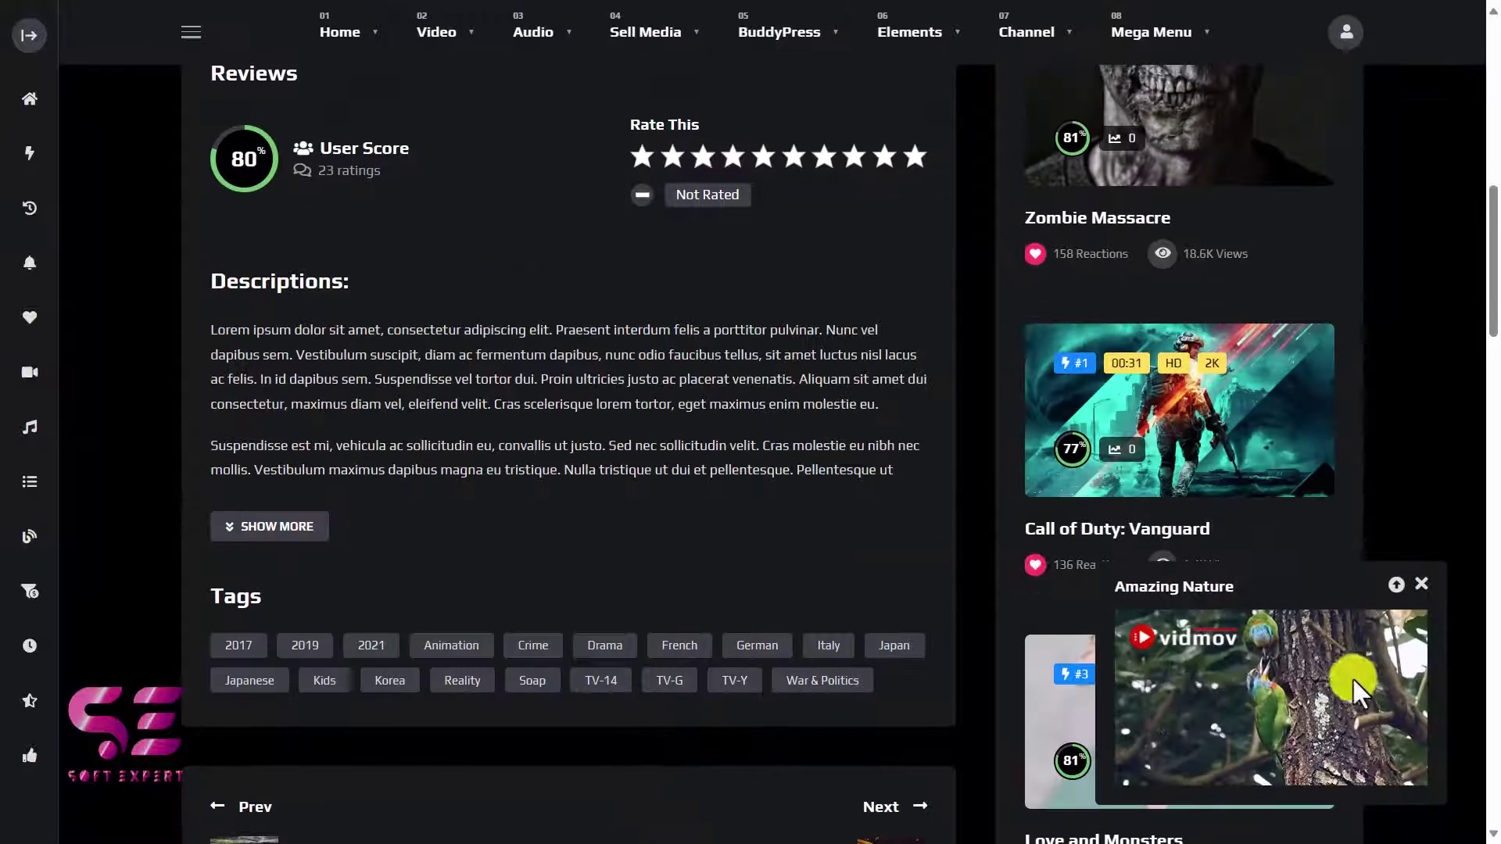
mouse_move(1249, 702)
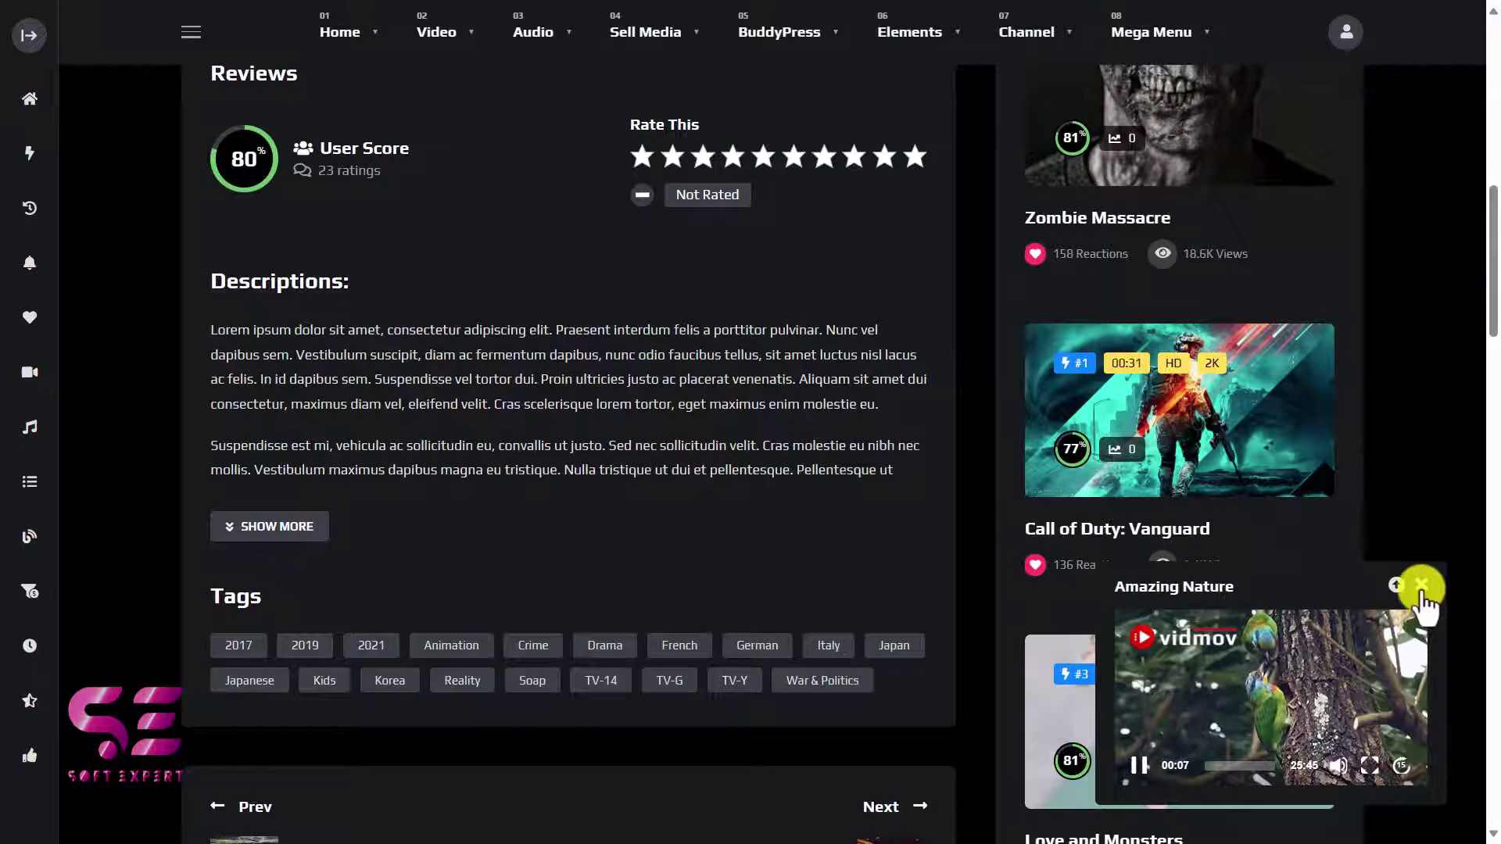
left_click(1396, 585)
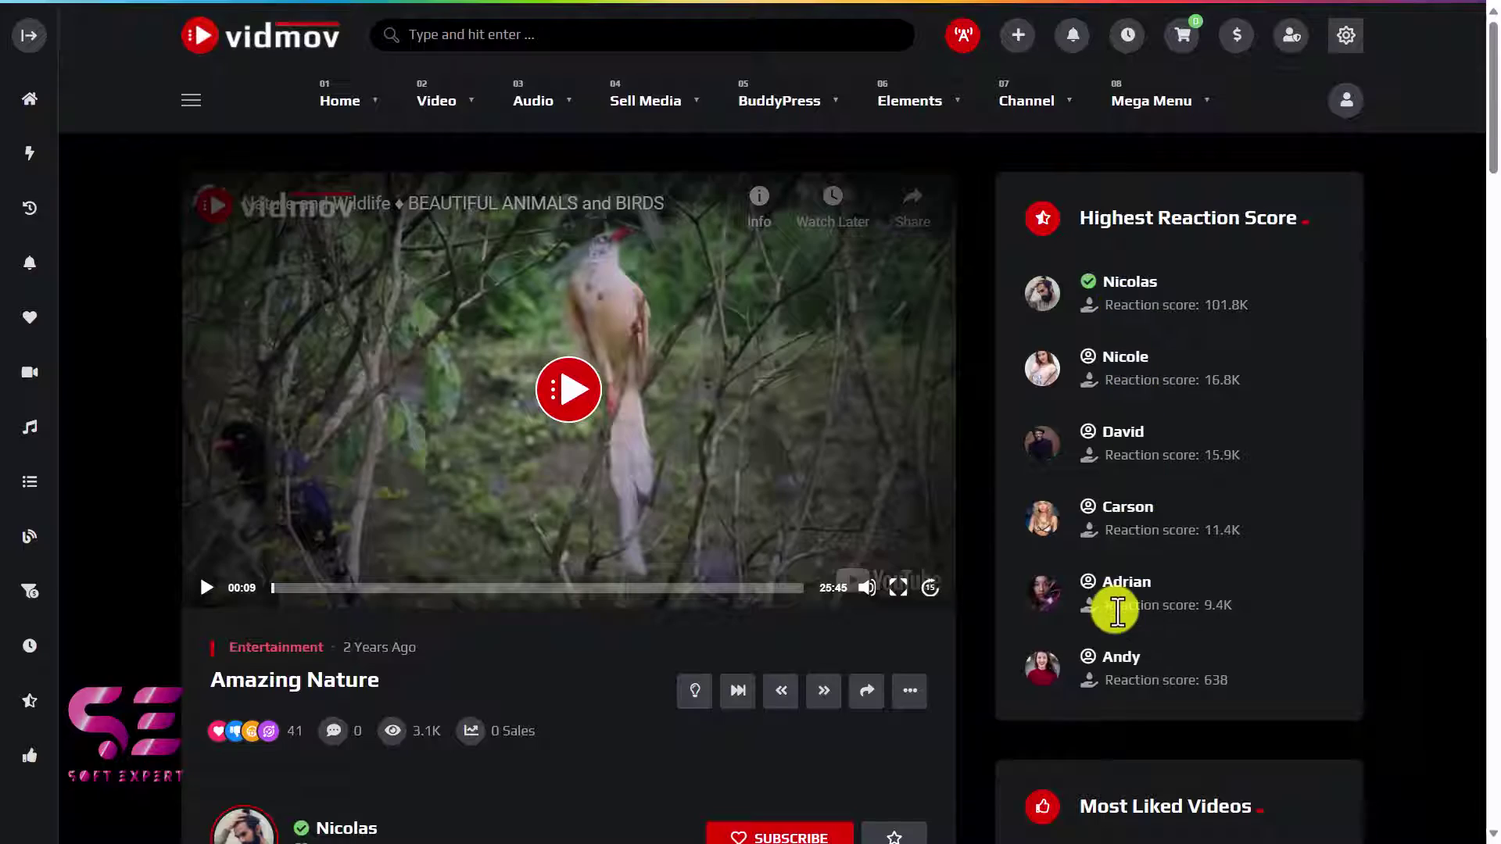
Look over the video page's Most Liked Videos and New Playlists widgets and its related posts
scroll(1118, 612, "down", 12)
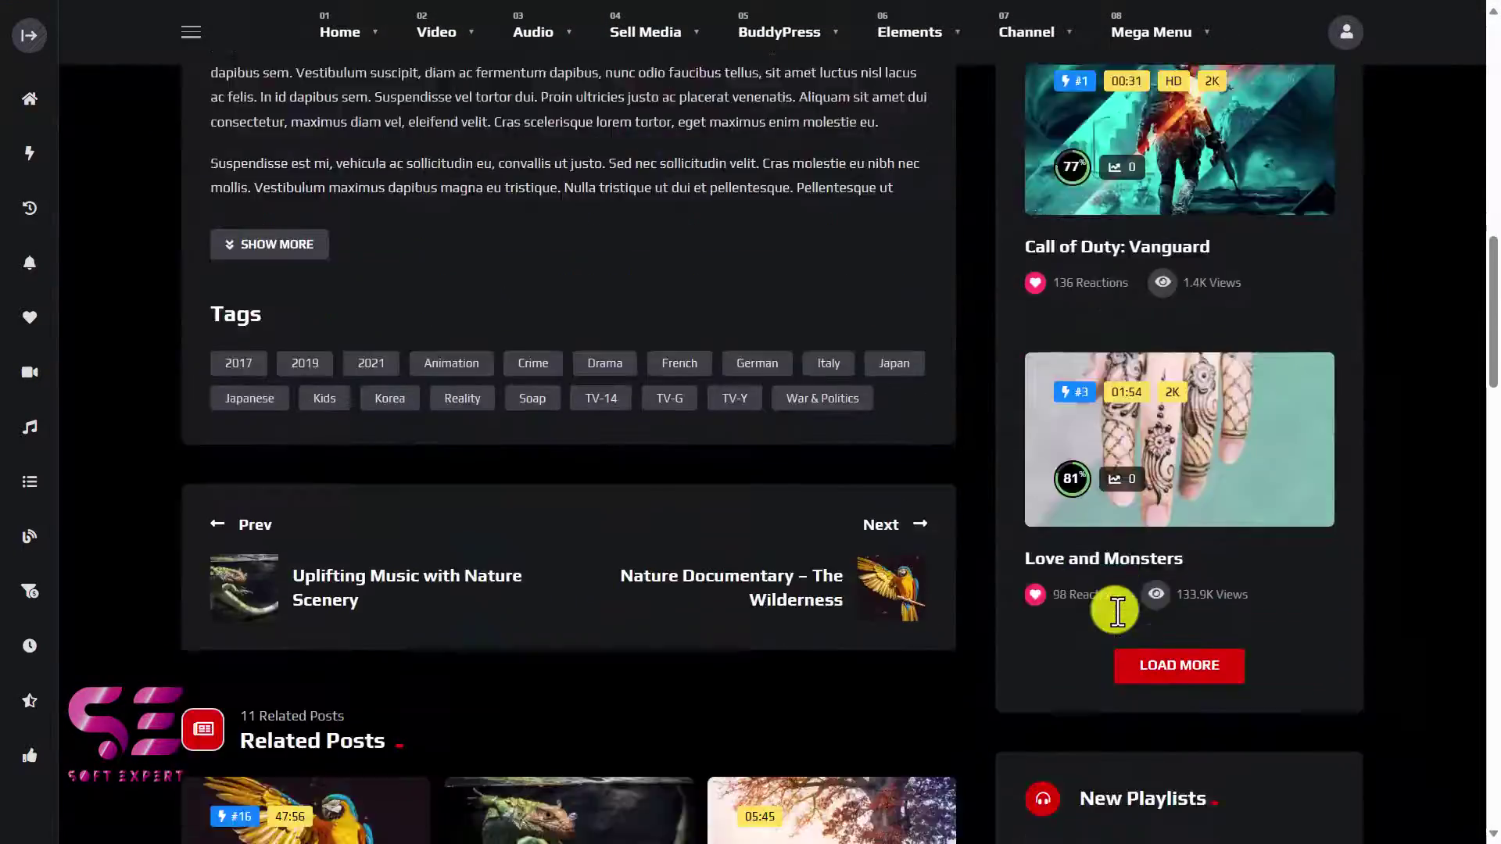
scroll(1118, 612, "down", 8)
scroll(1118, 612, "up", 20)
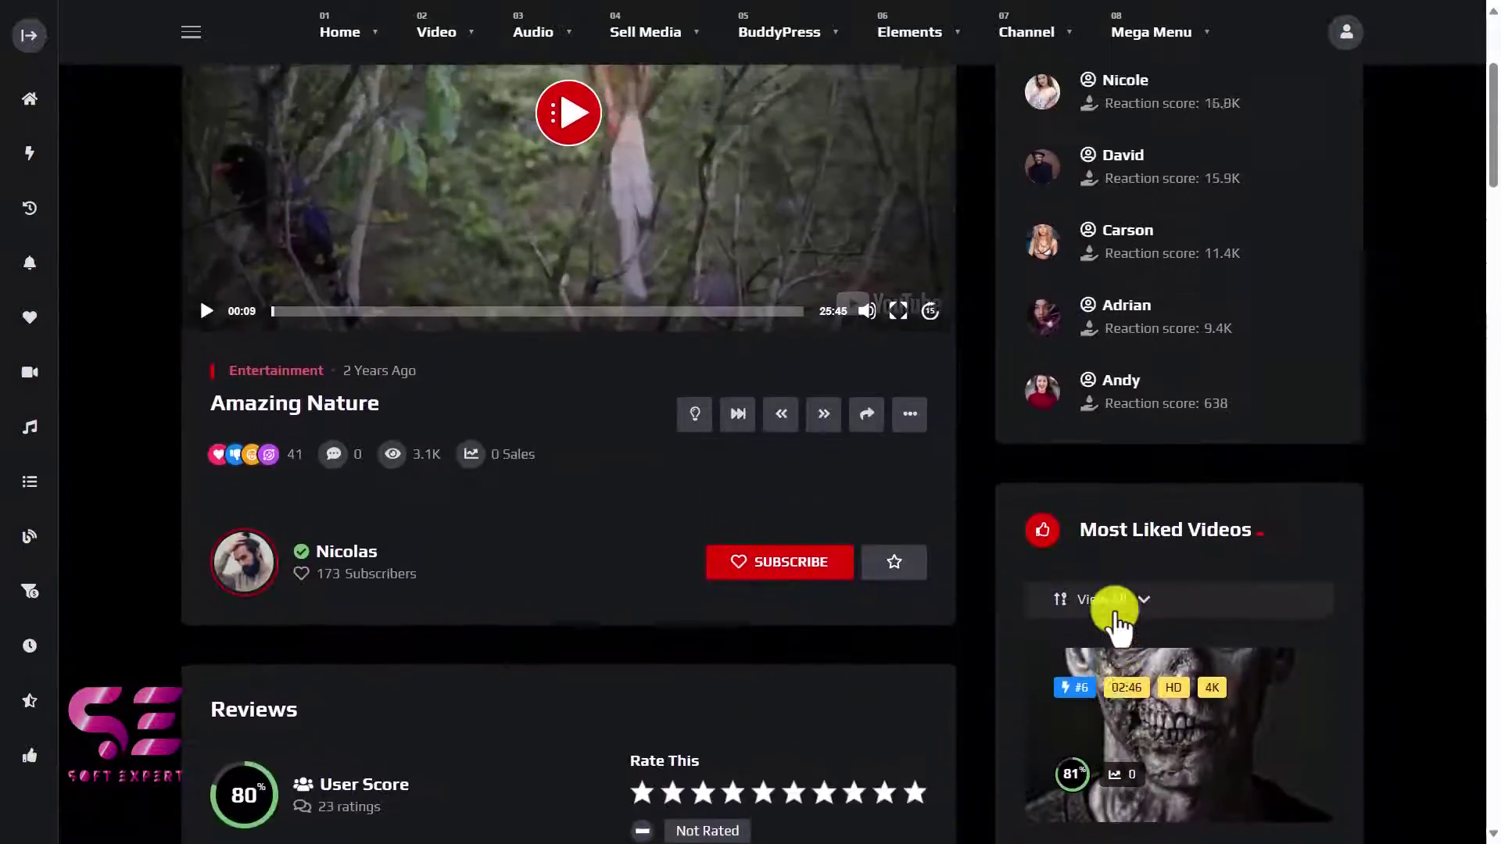
Look through the entries the demo site's navigation offers for Home, Video, Audio and Sell Media, including the MyCred and WooCommerce shop options
scroll(1118, 612, "up", 4)
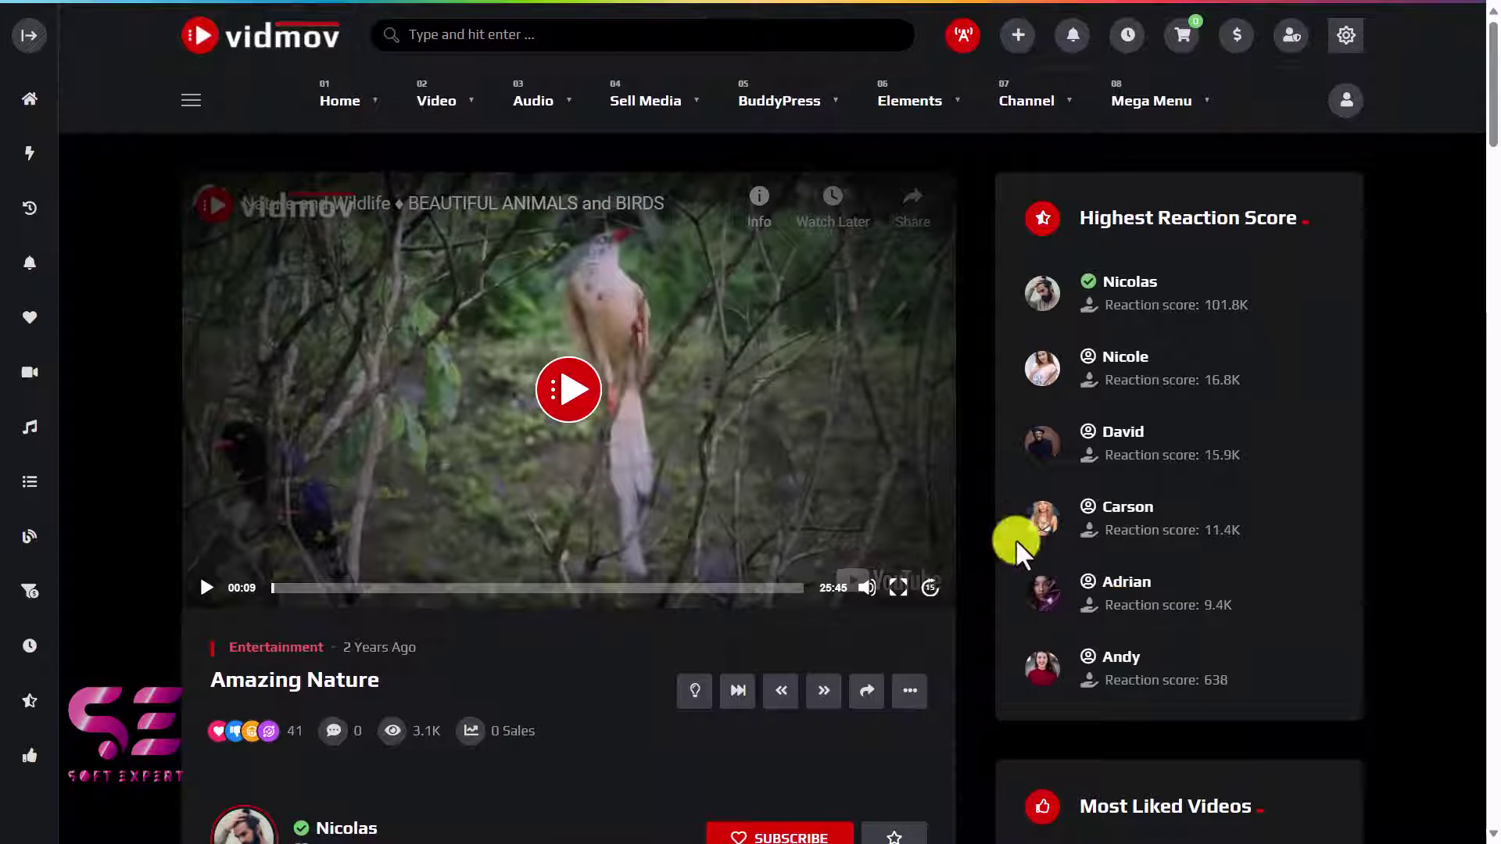
mouse_move(380, 105)
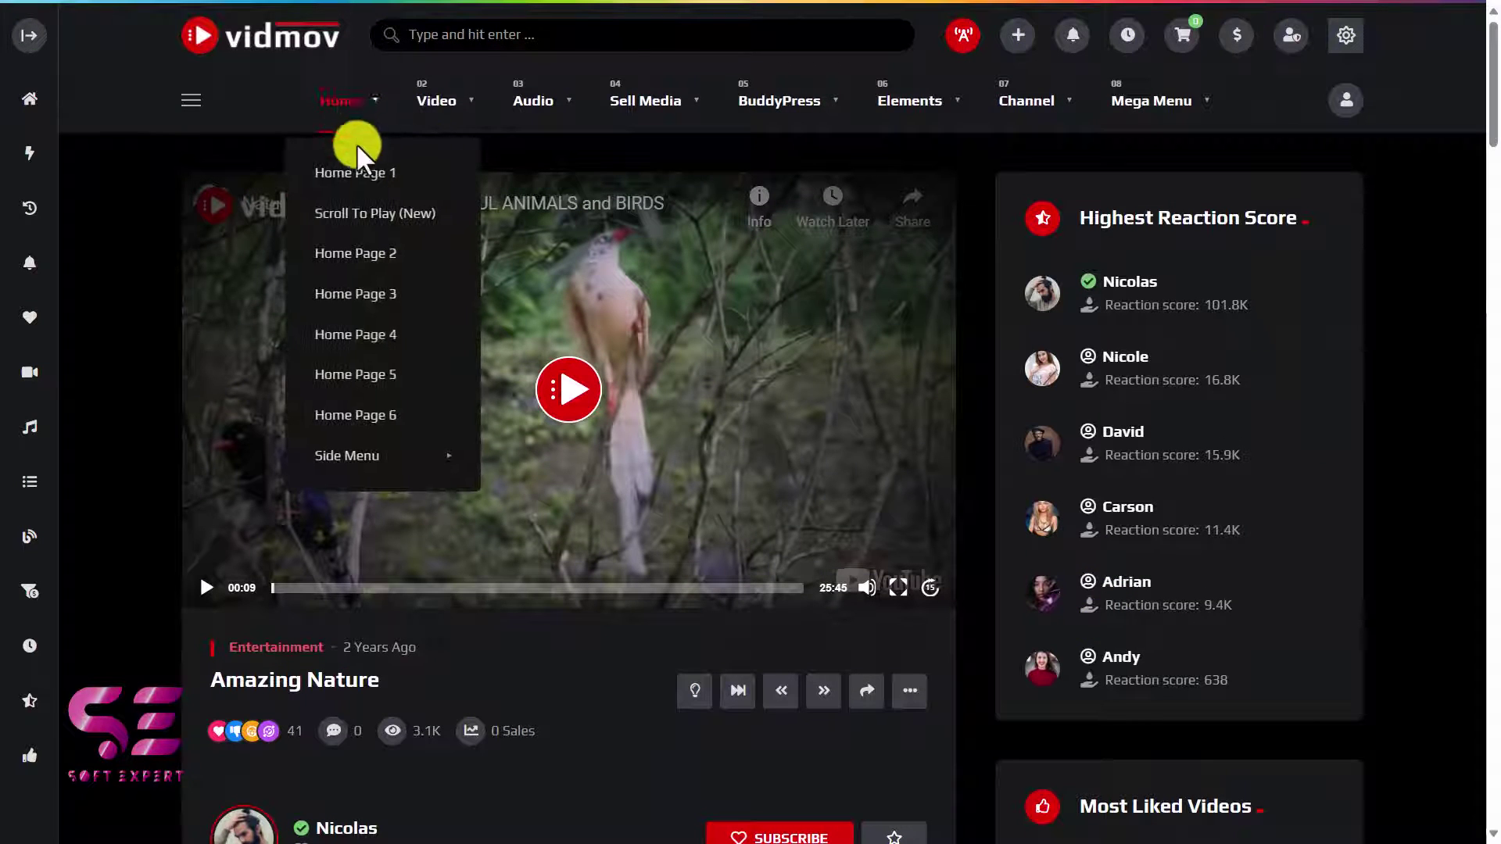
mouse_move(446, 103)
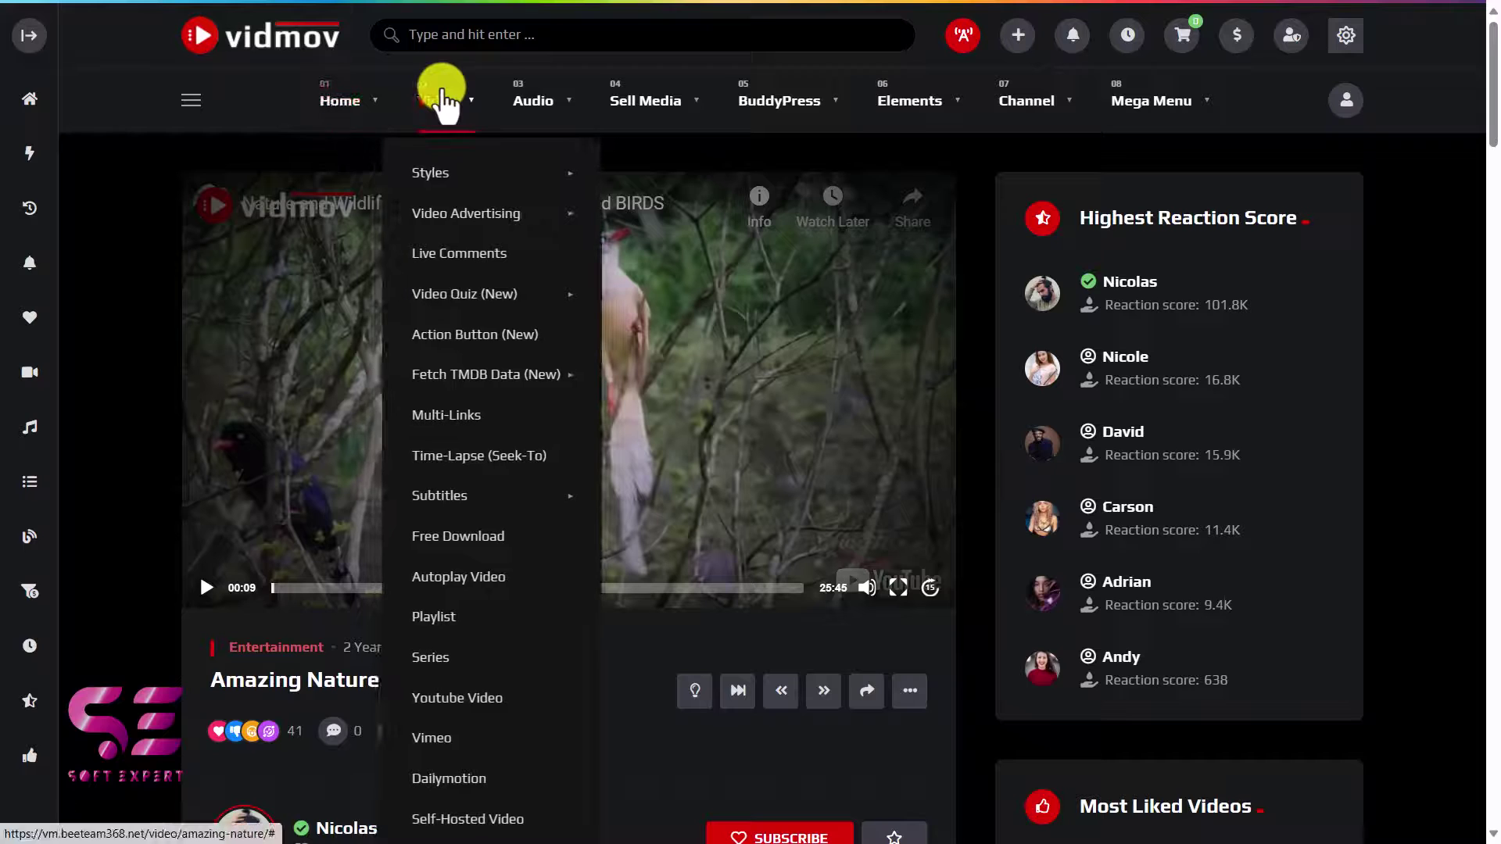
mouse_move(451, 186)
mouse_move(436, 218)
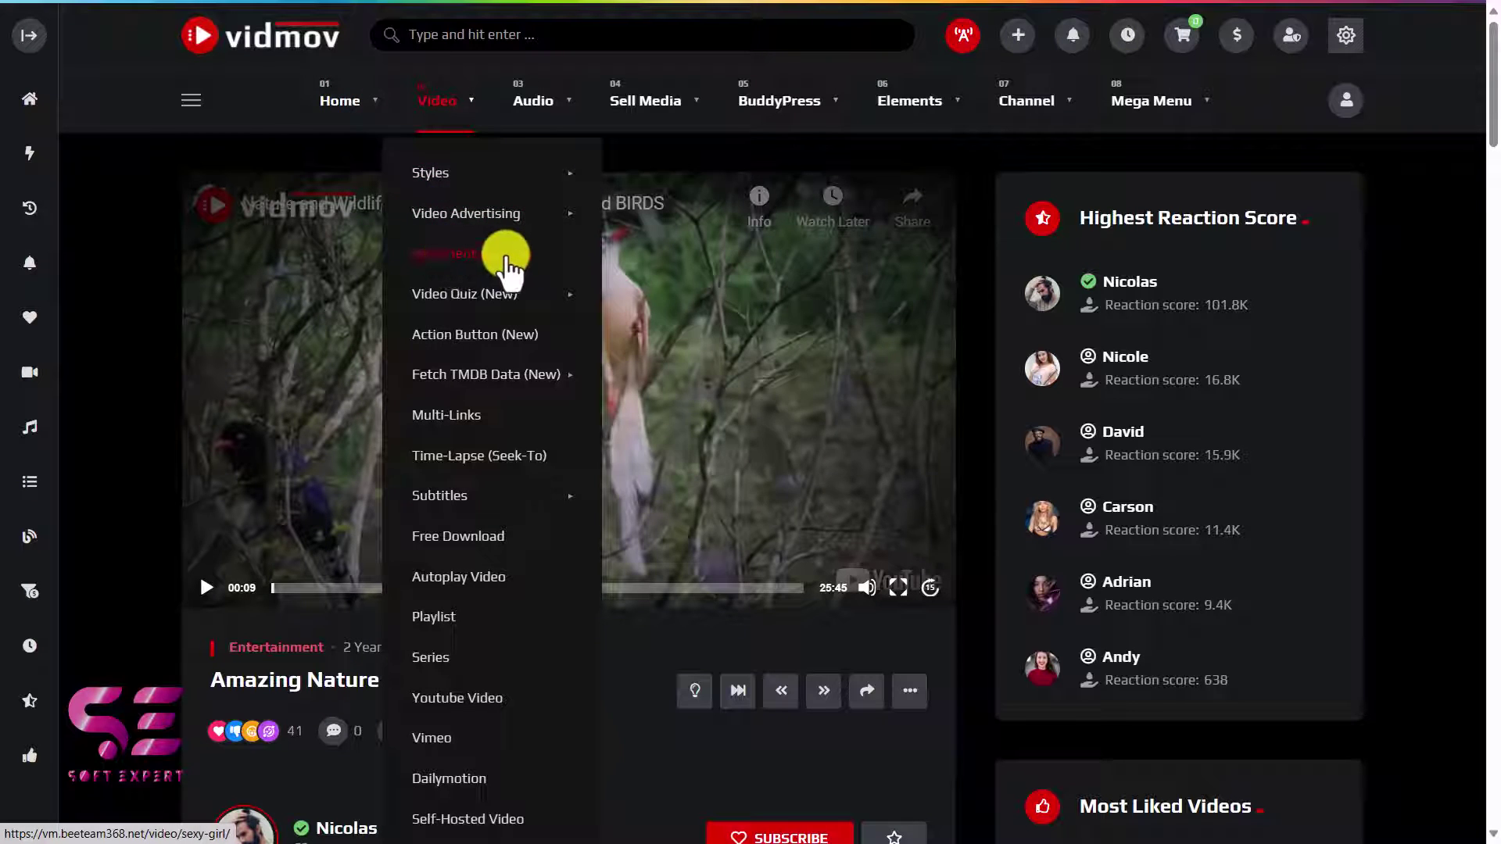
mouse_move(467, 297)
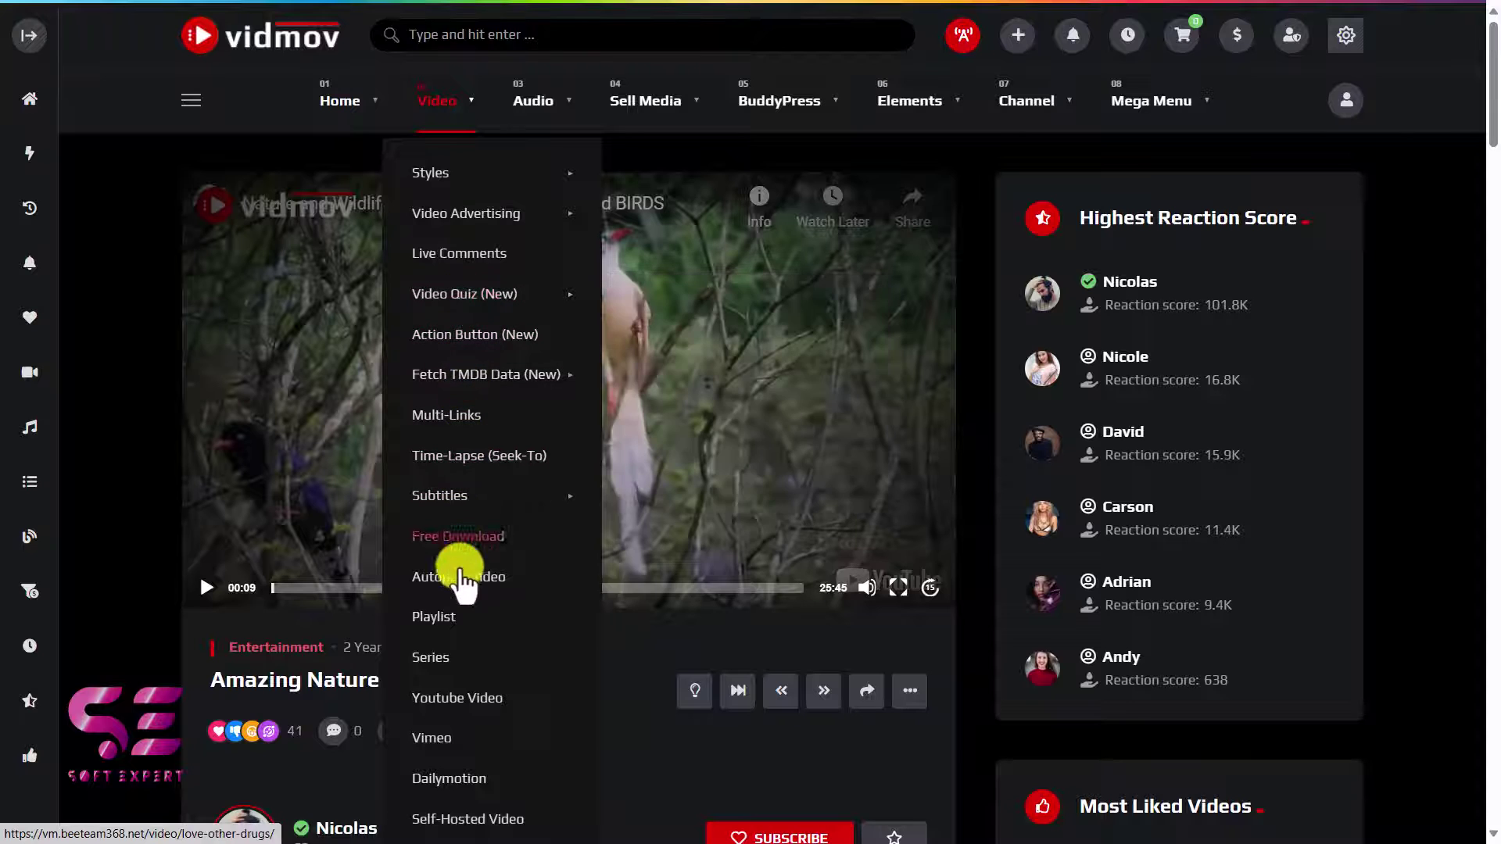
mouse_move(478, 388)
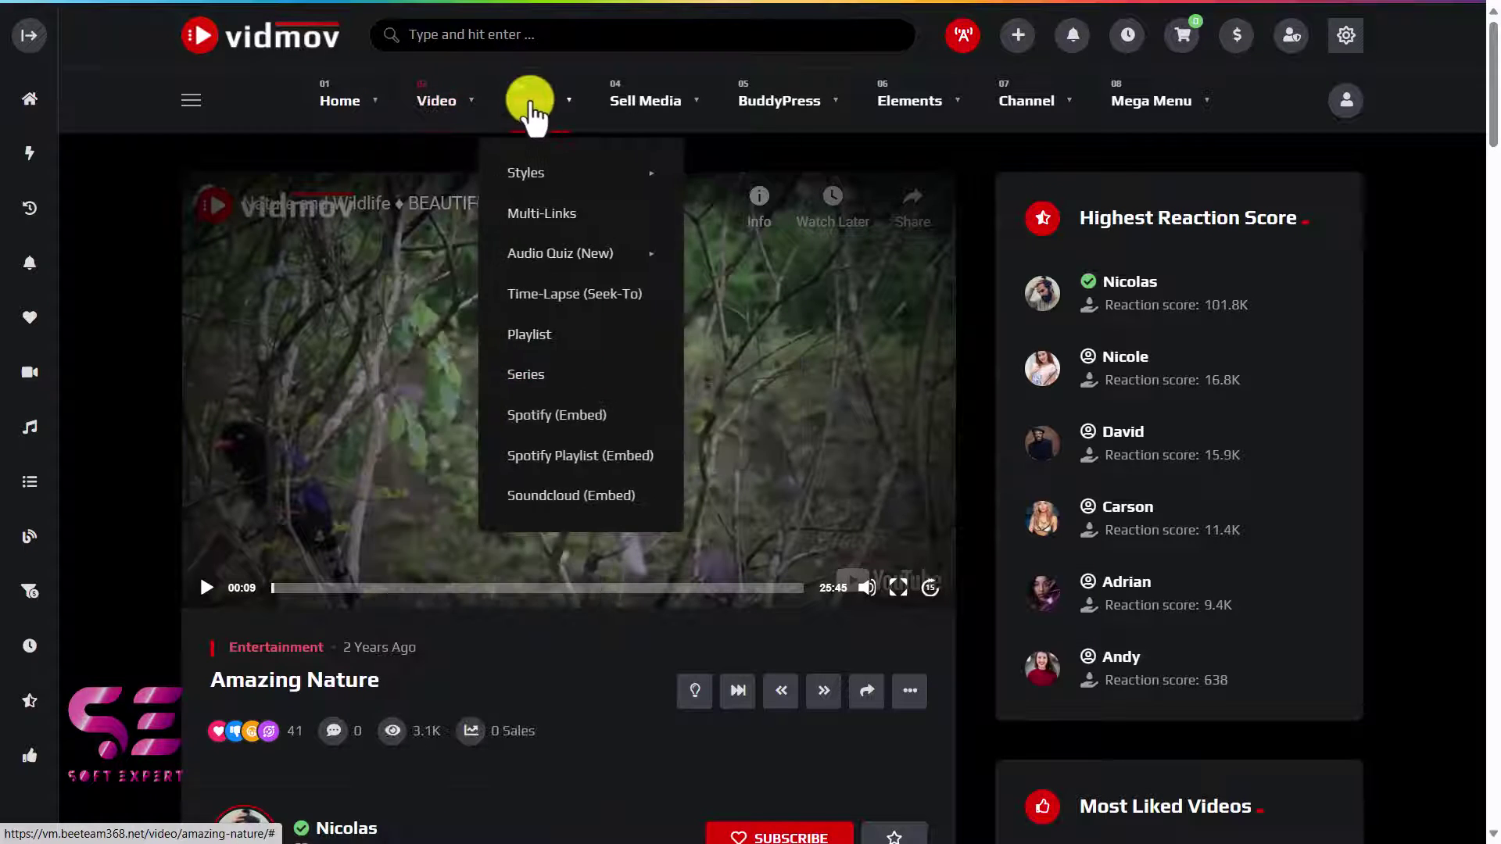
mouse_move(656, 119)
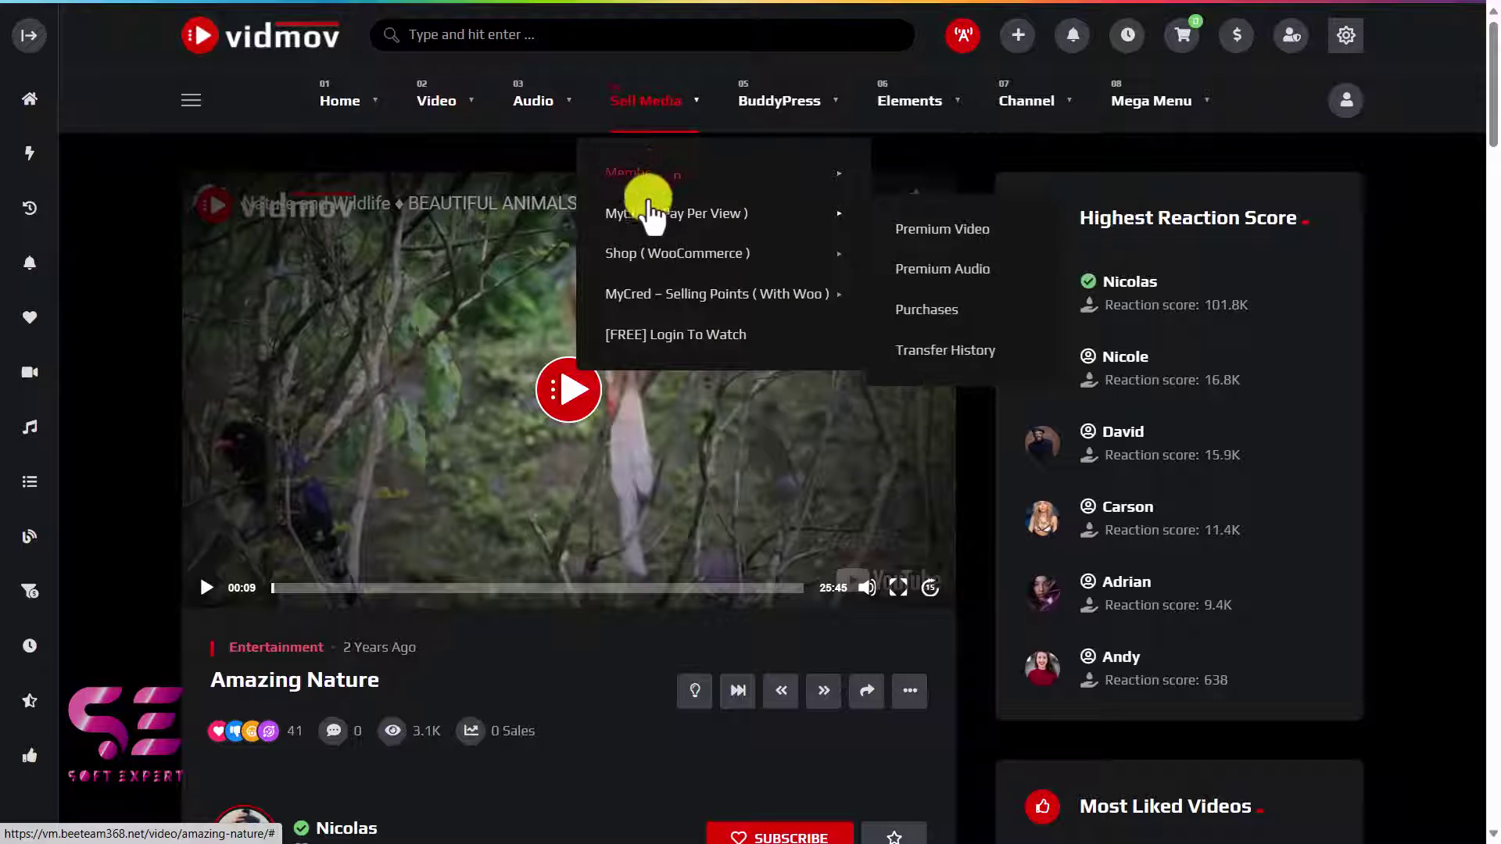
mouse_move(667, 258)
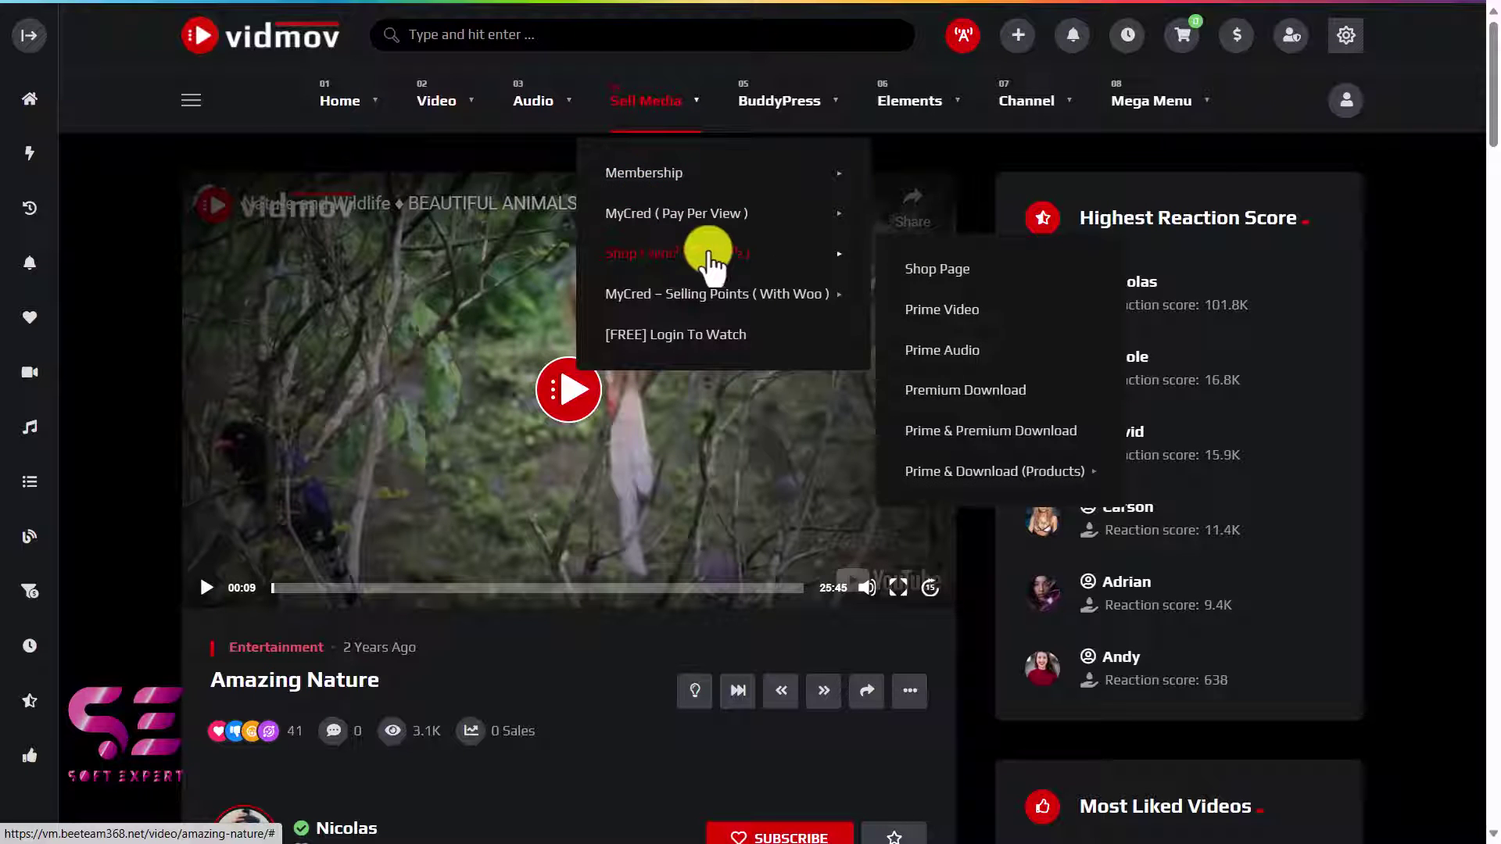
mouse_move(686, 228)
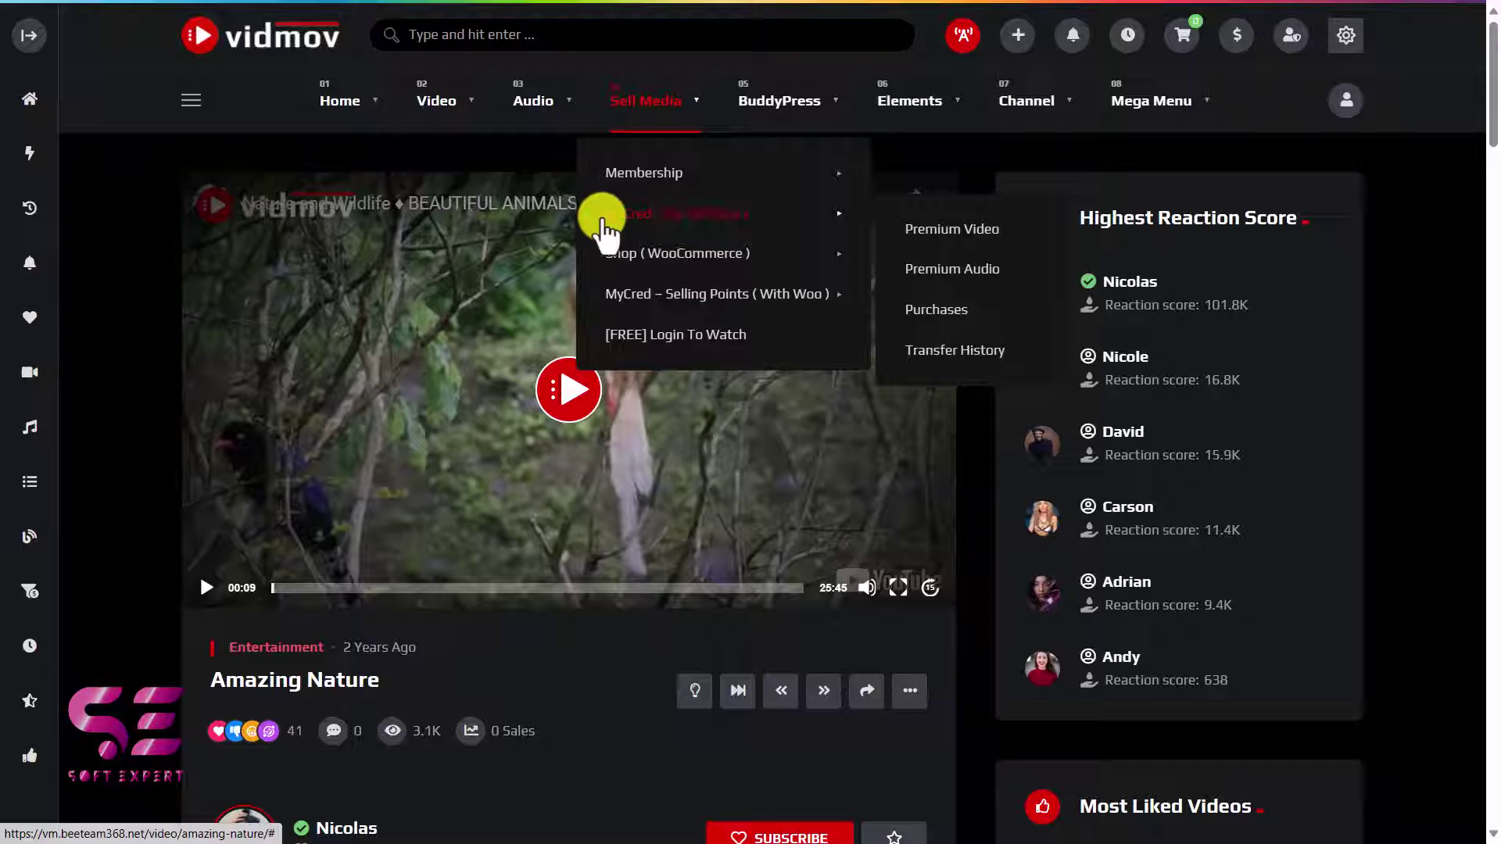
Look through the demo site's BuddyPress, Elements, Channel and Mega Menu navigation entries
mouse_move(764, 160)
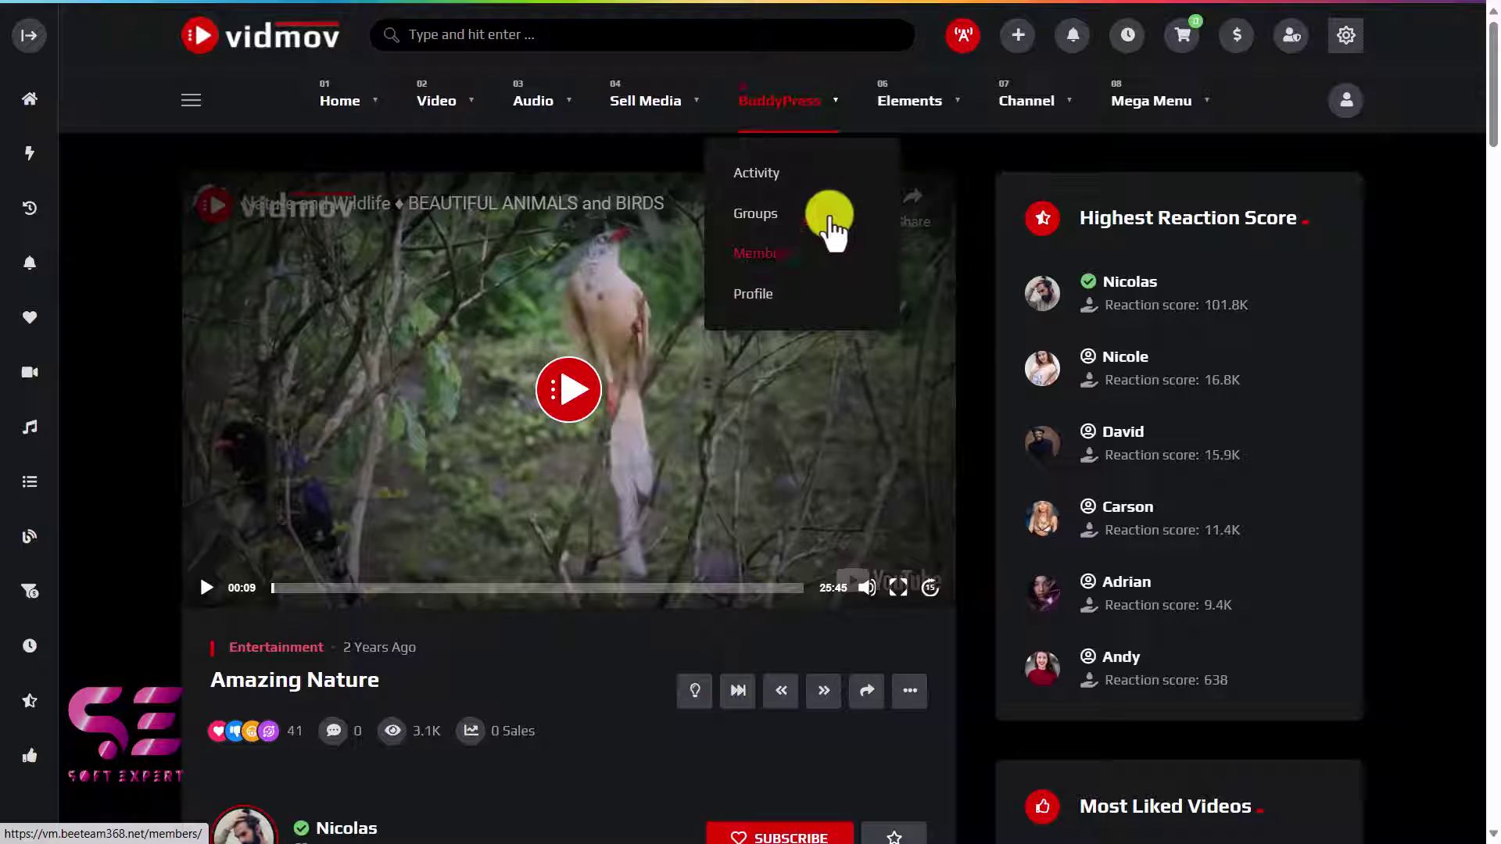
mouse_move(909, 100)
mouse_move(909, 305)
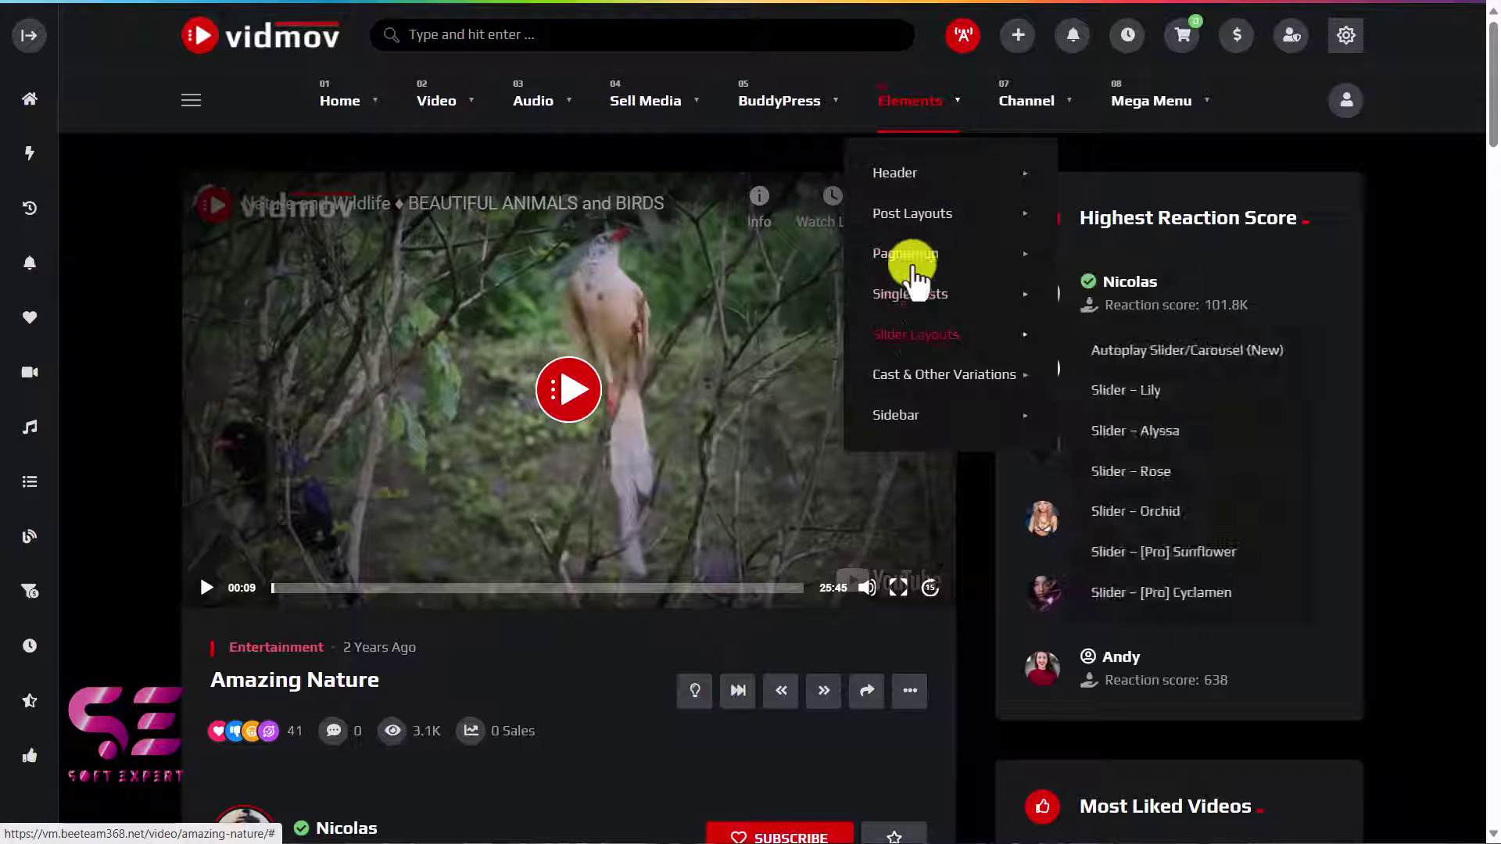
mouse_move(914, 262)
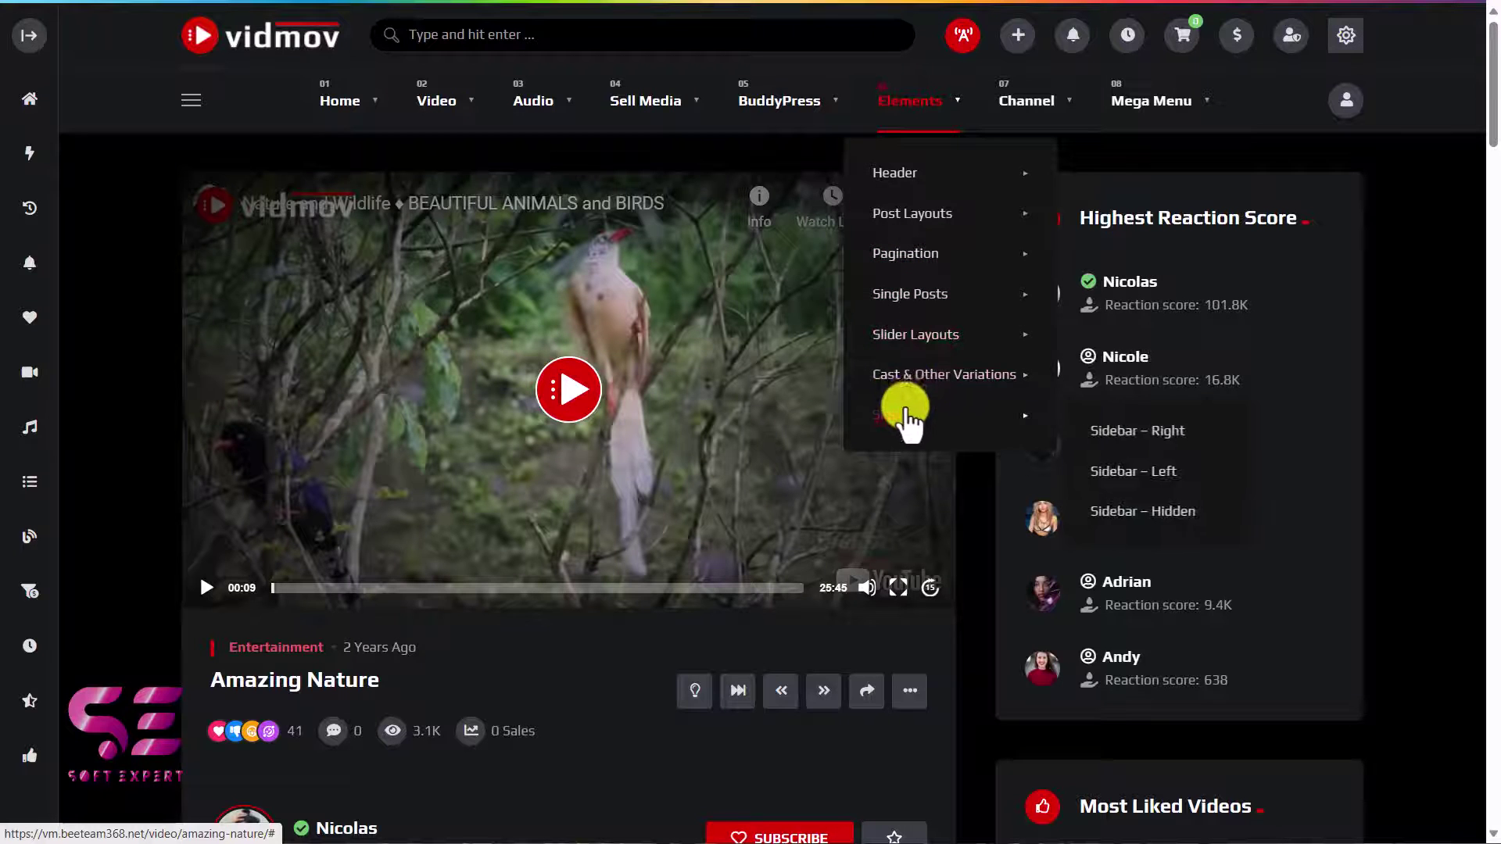
mouse_move(1029, 102)
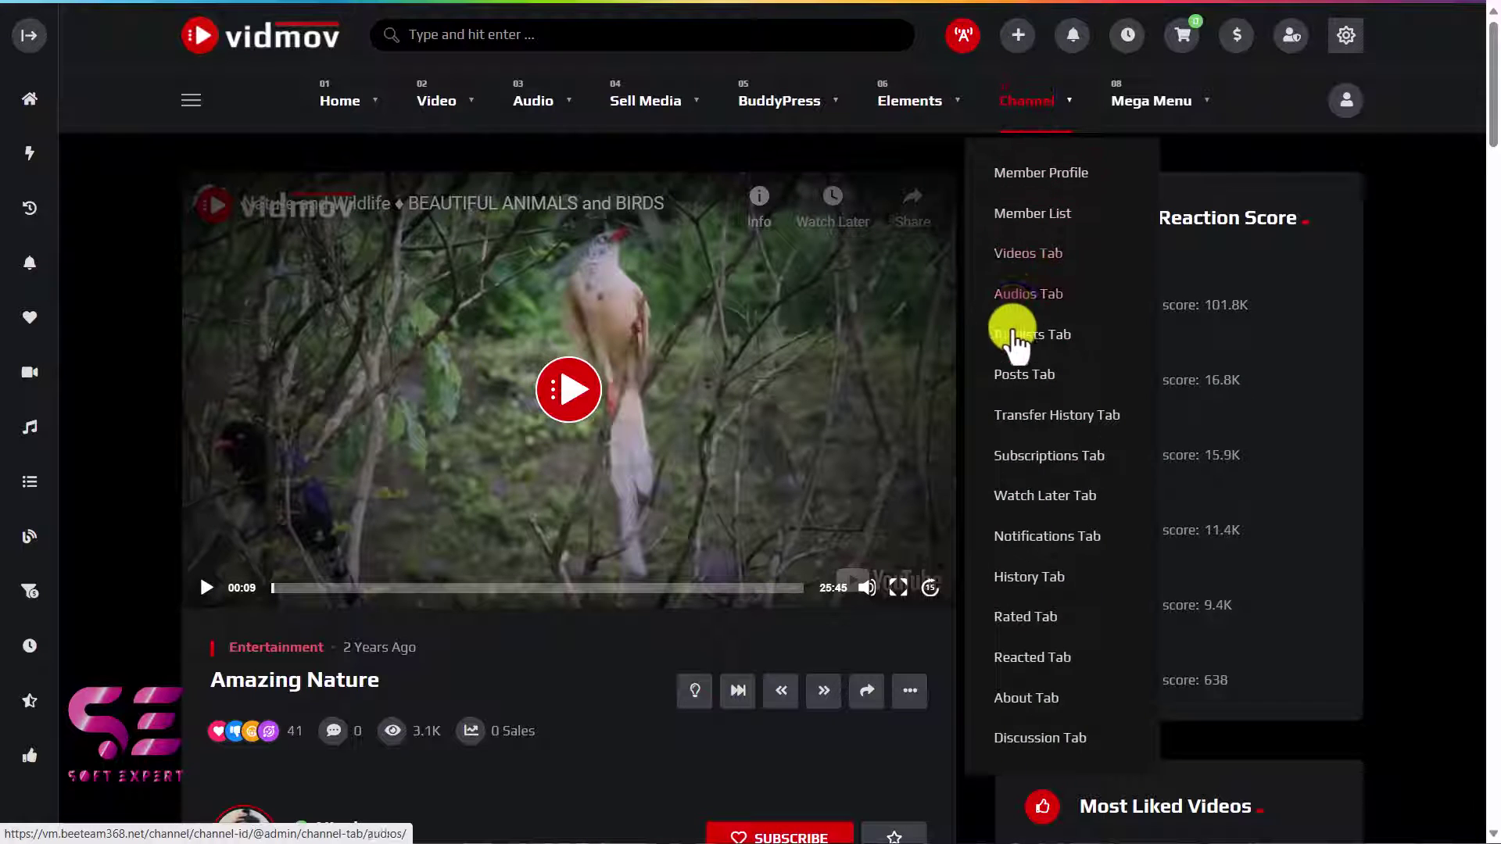
mouse_move(1123, 115)
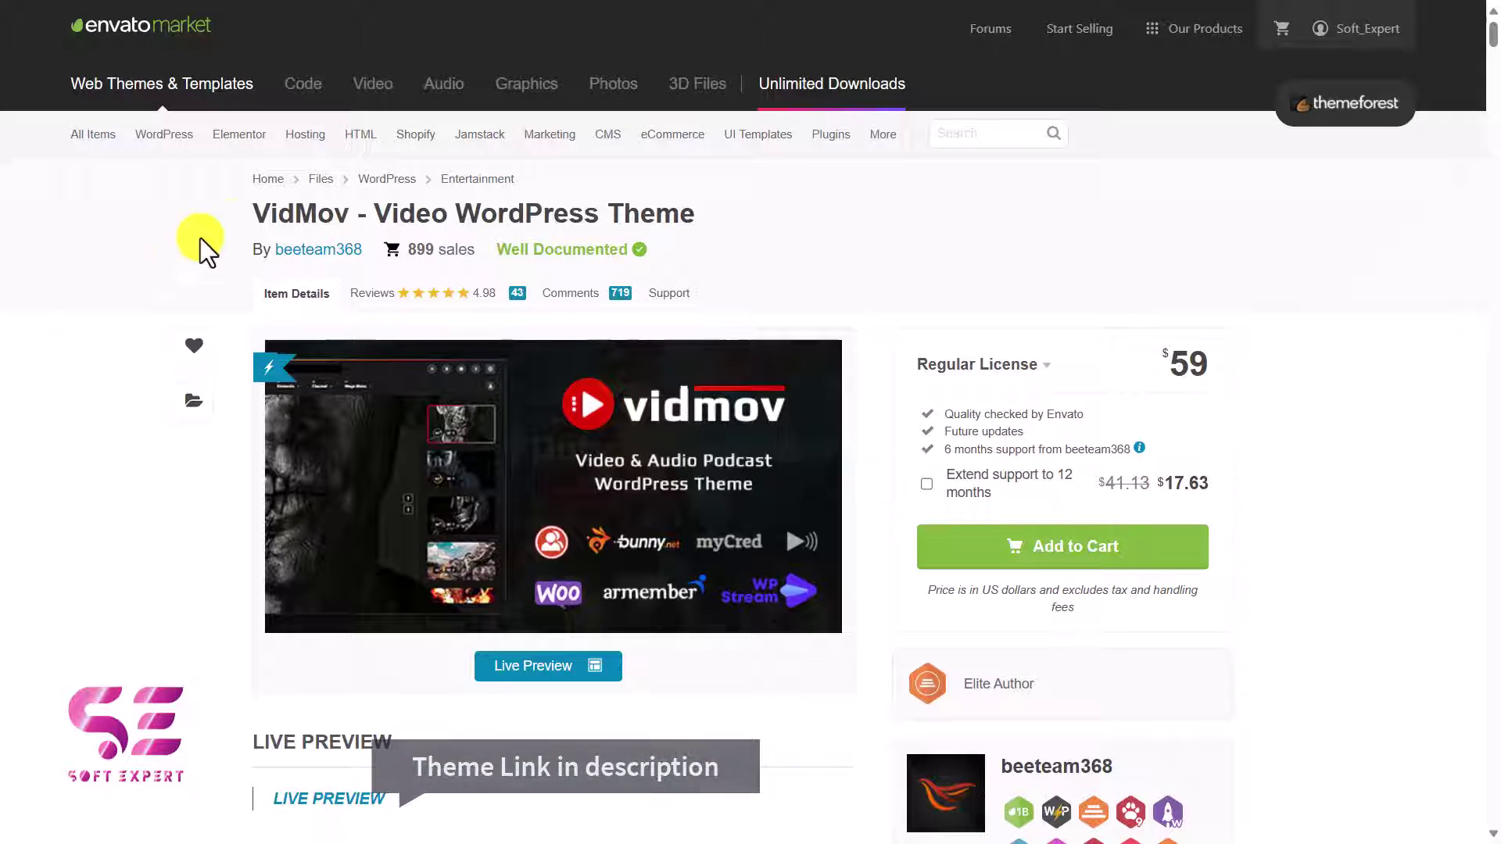
Order the VidMov - Video WordPress Theme with a Regular License on ThemeForest and start its download from the purchased items
left_click_drag(249, 213, 690, 221)
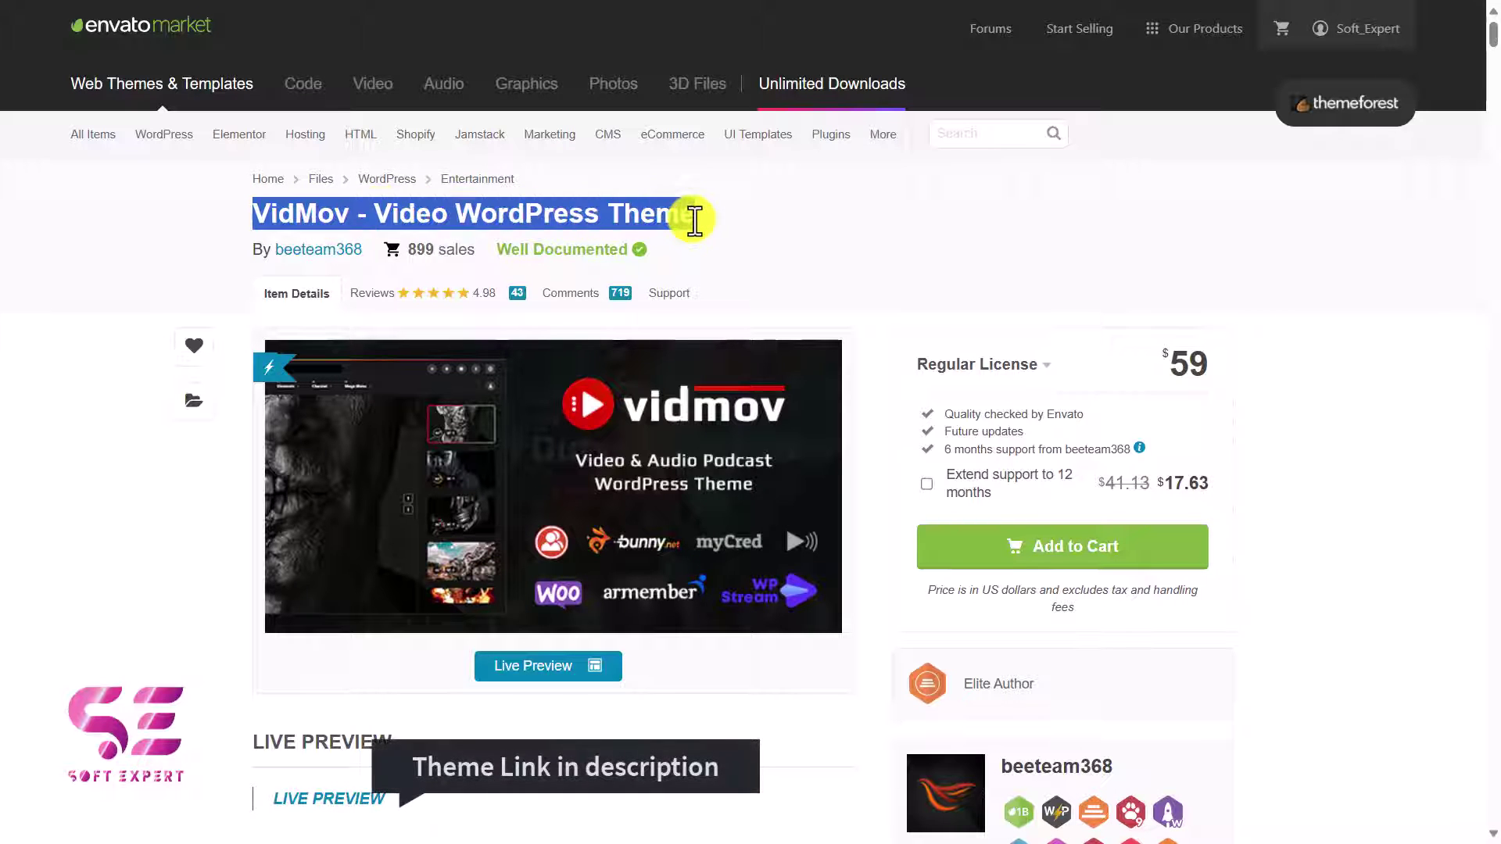
left_click(692, 220)
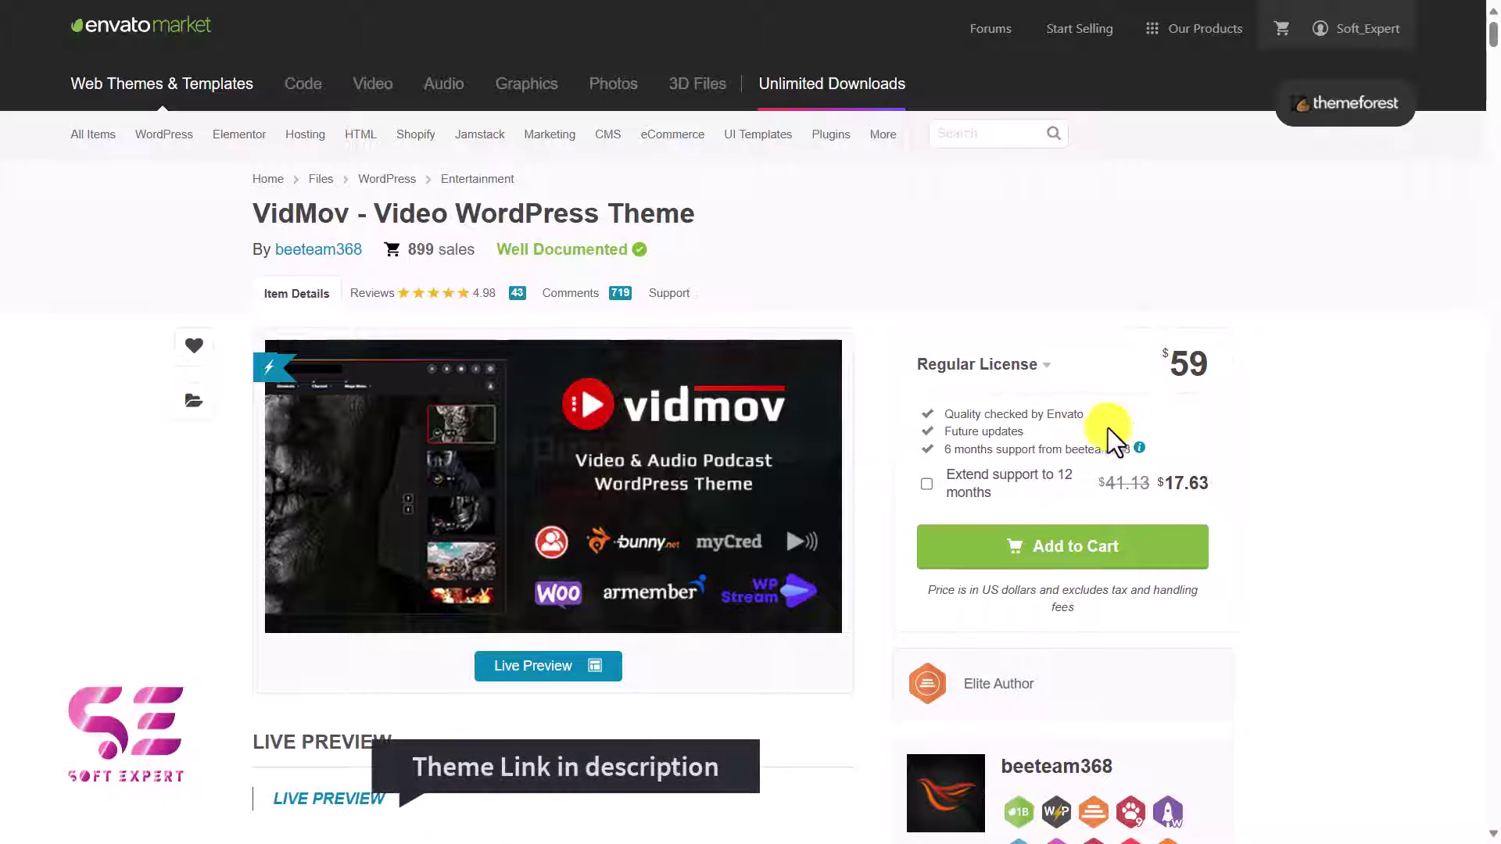
left_click(1055, 551)
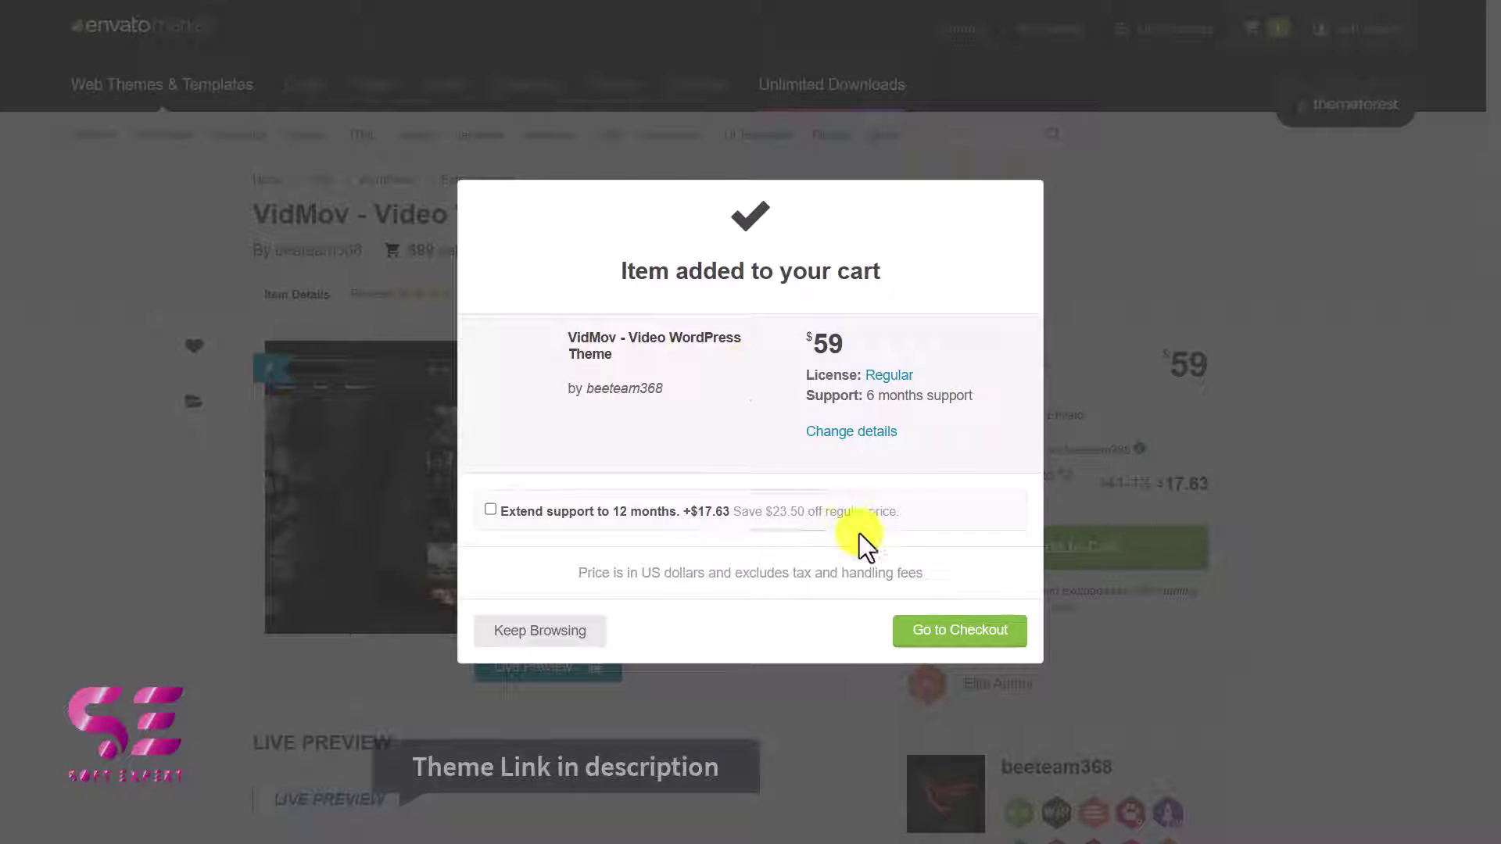
left_click(922, 637)
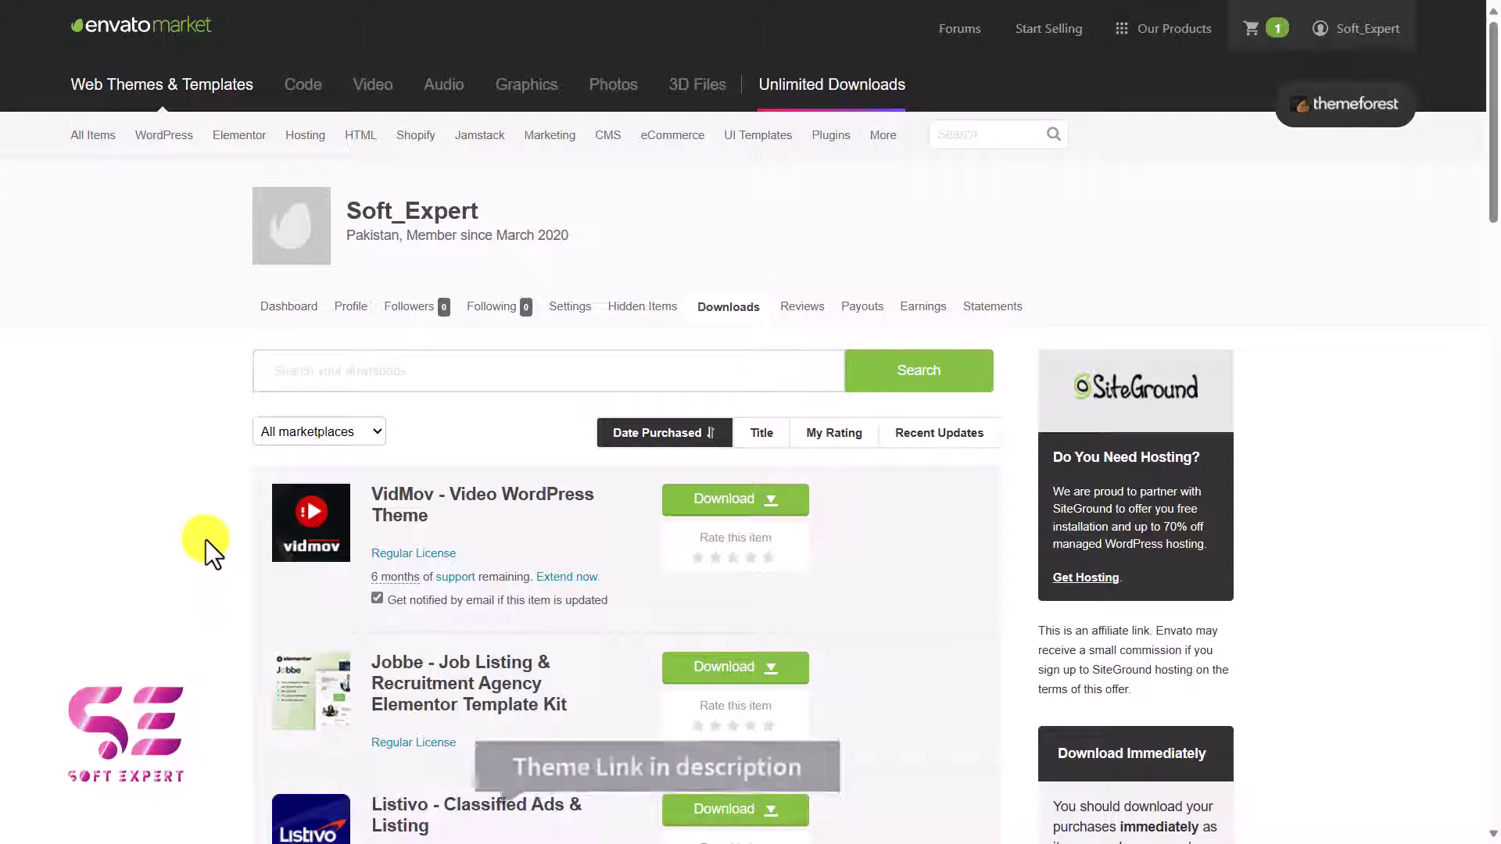
left_click(776, 513)
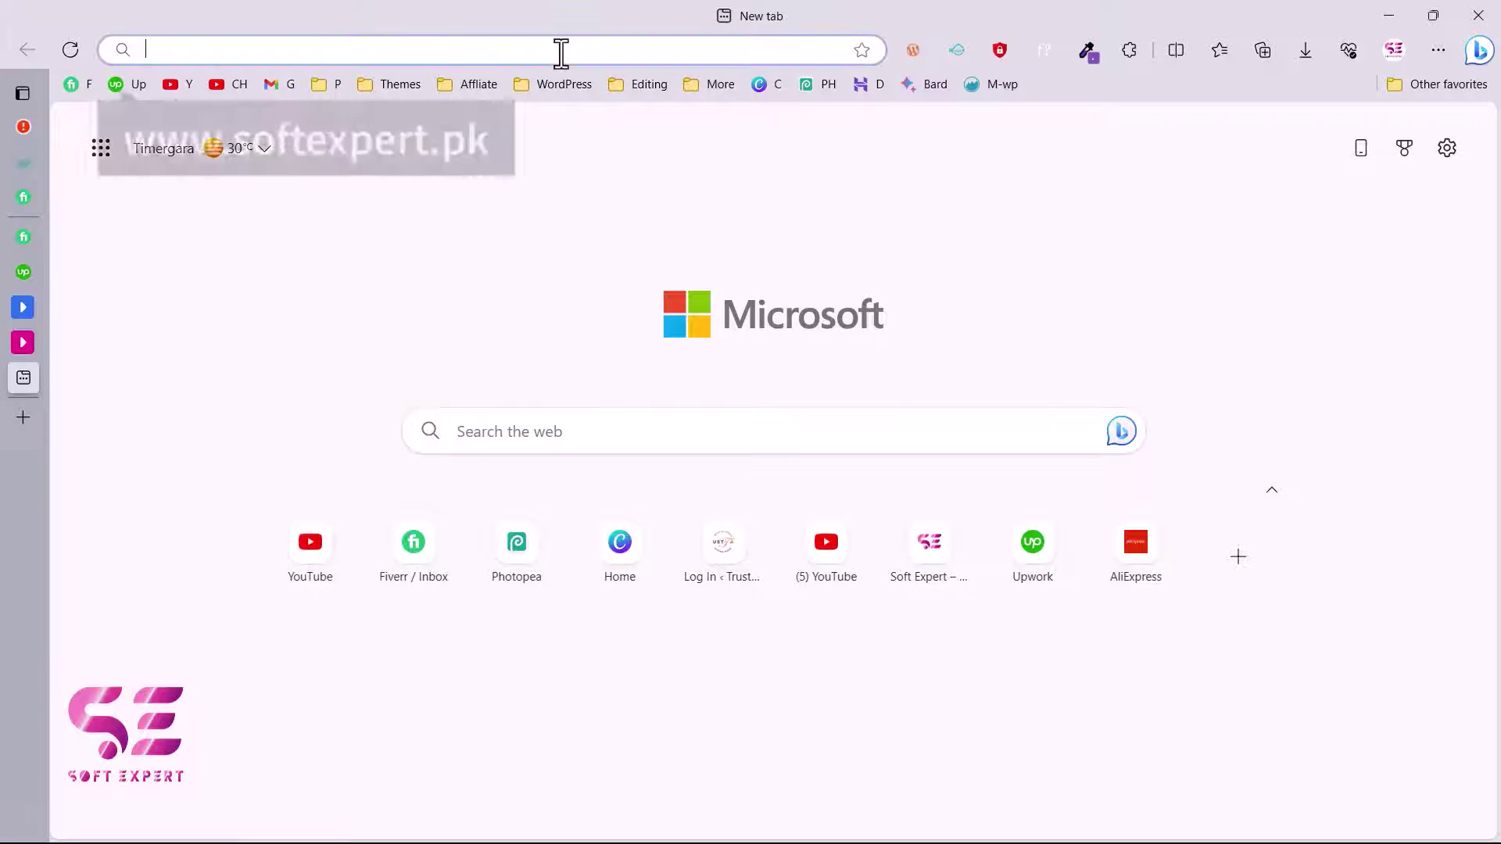
Open softexpert.pk in the browser, show it full screen and look over its home page
type("softexpert.pk")
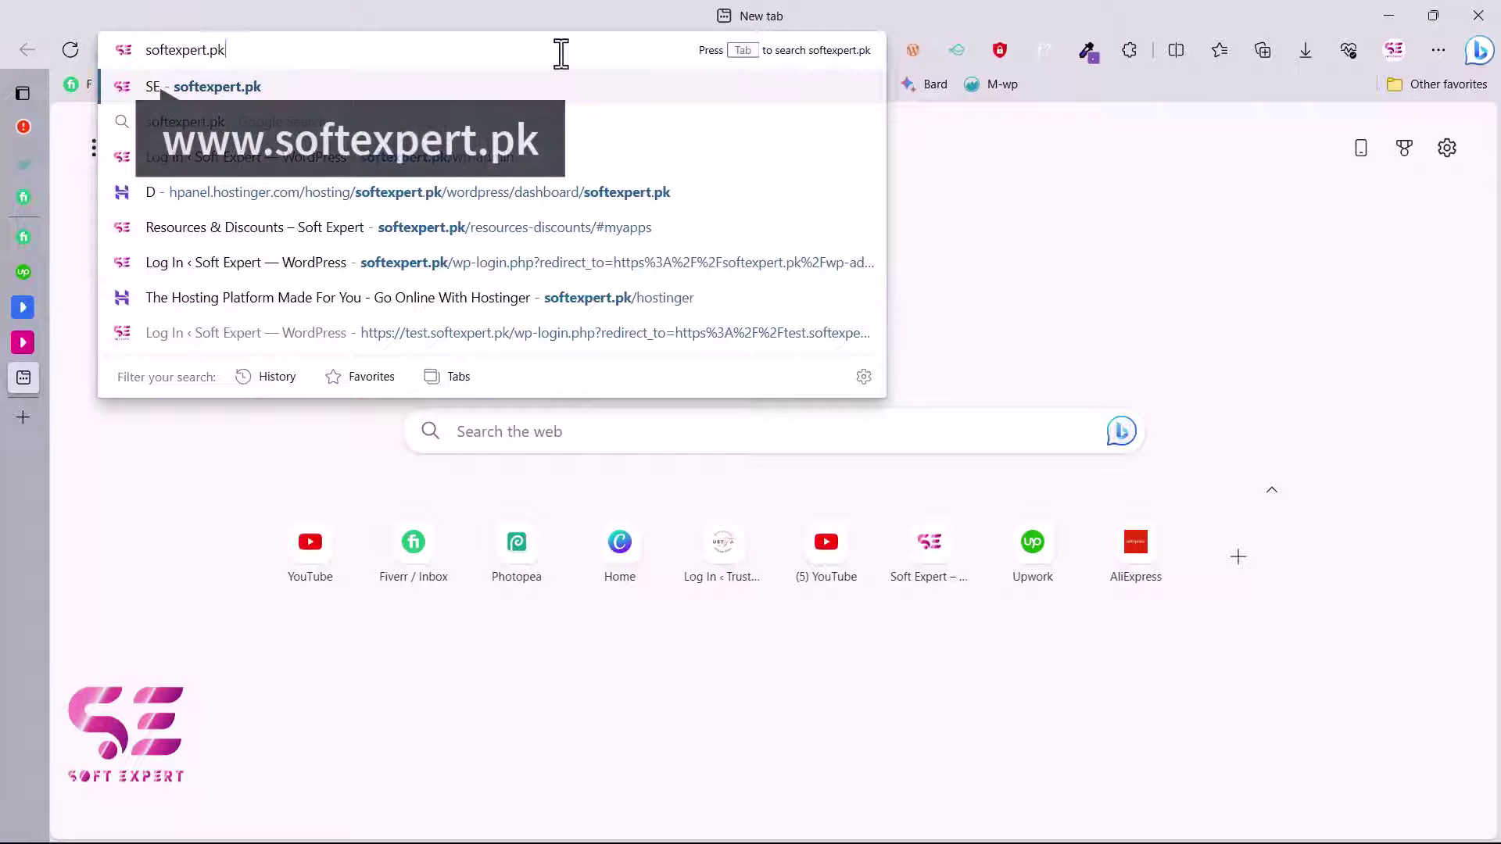
key("Return")
key("F11")
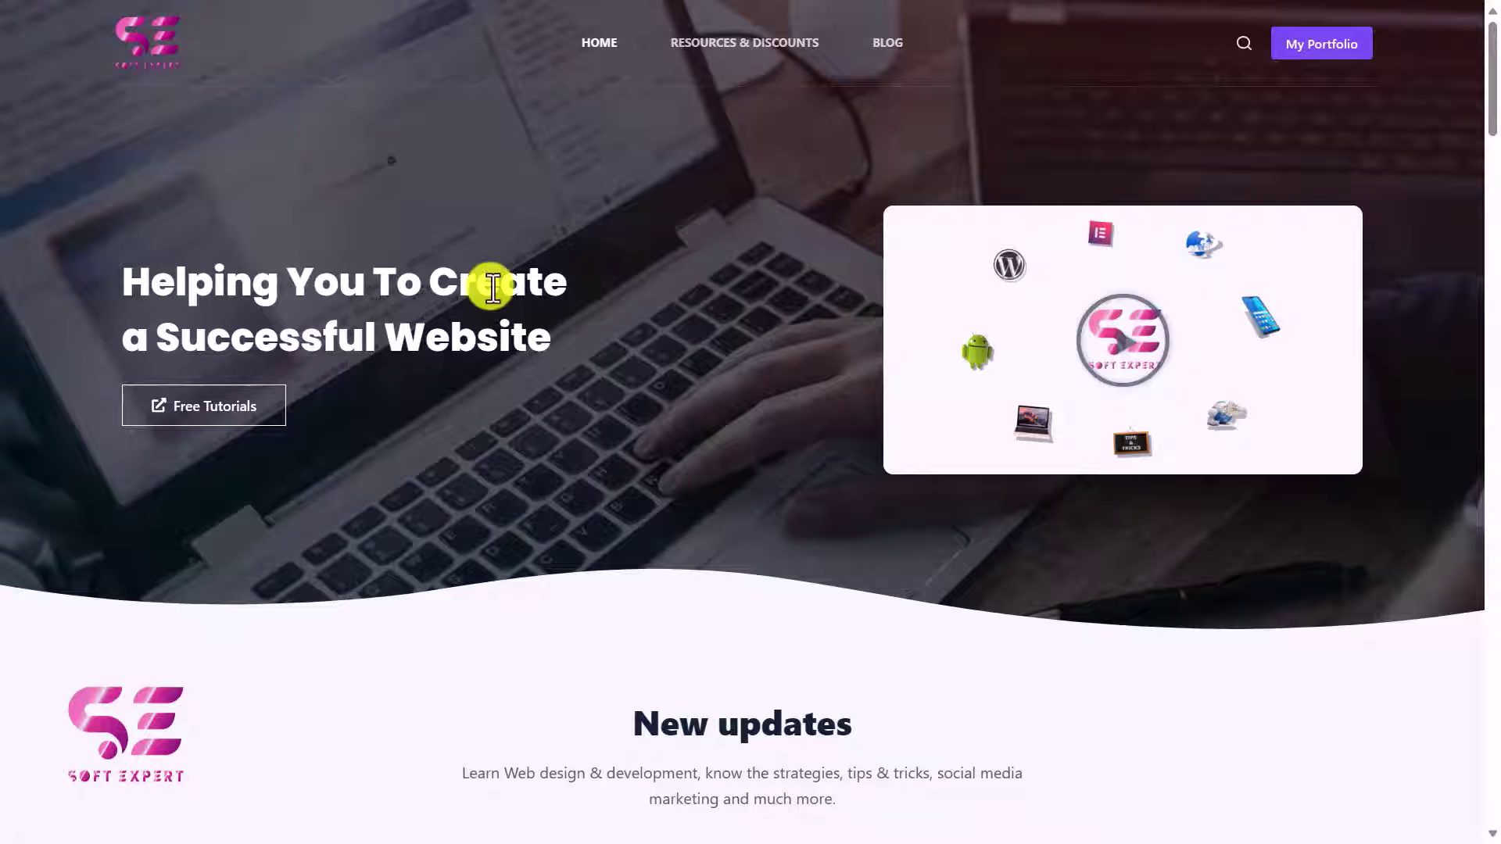
scroll(489, 286, "down", 10)
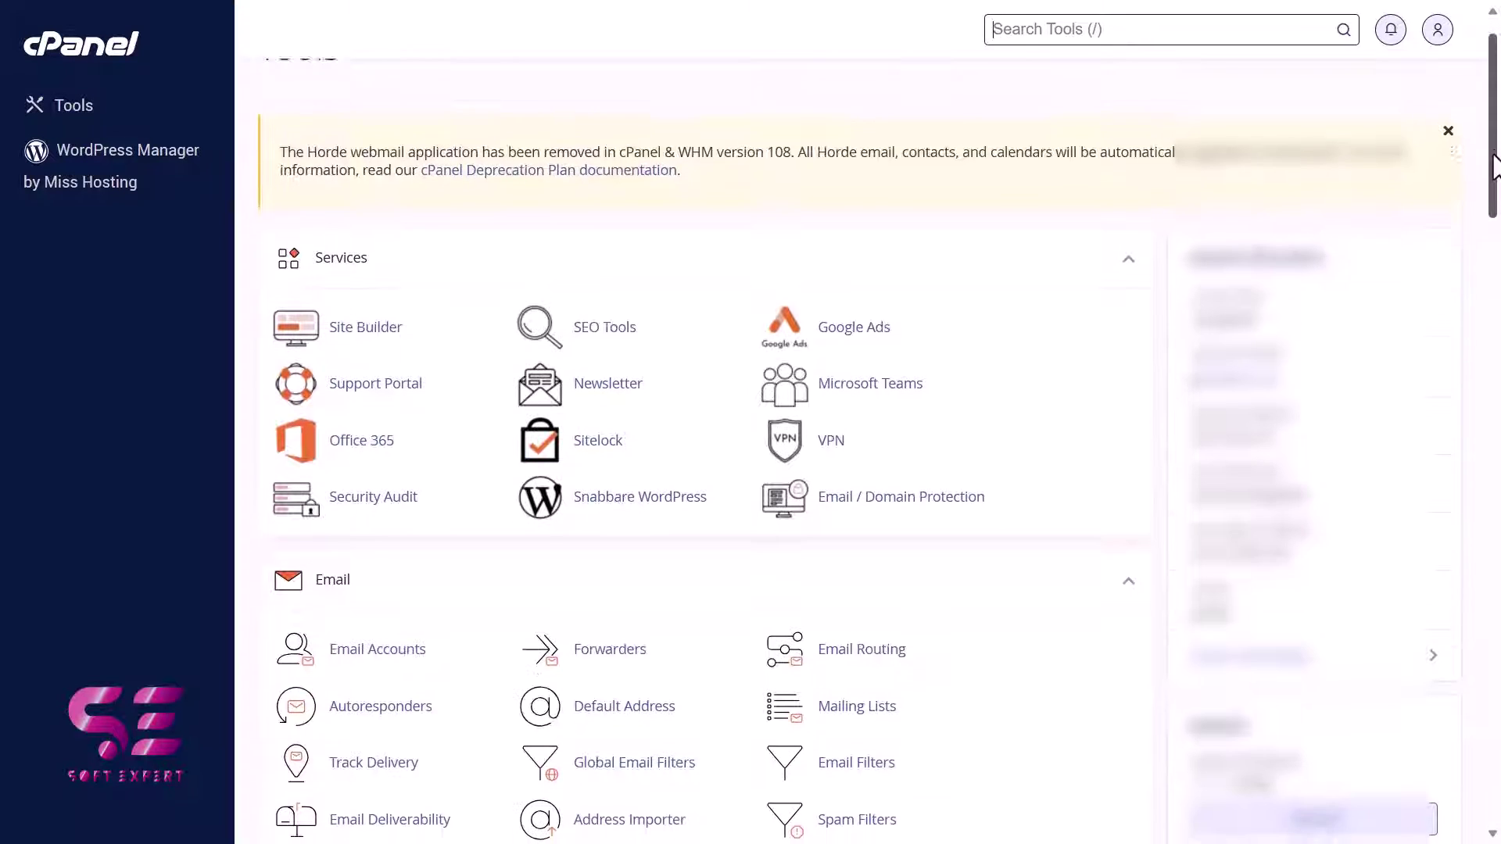
Look through the tool sections of the hosting account's cPanel
scroll(1495, 209, "down", 3)
left_click_drag(1494, 210, 1497, 614)
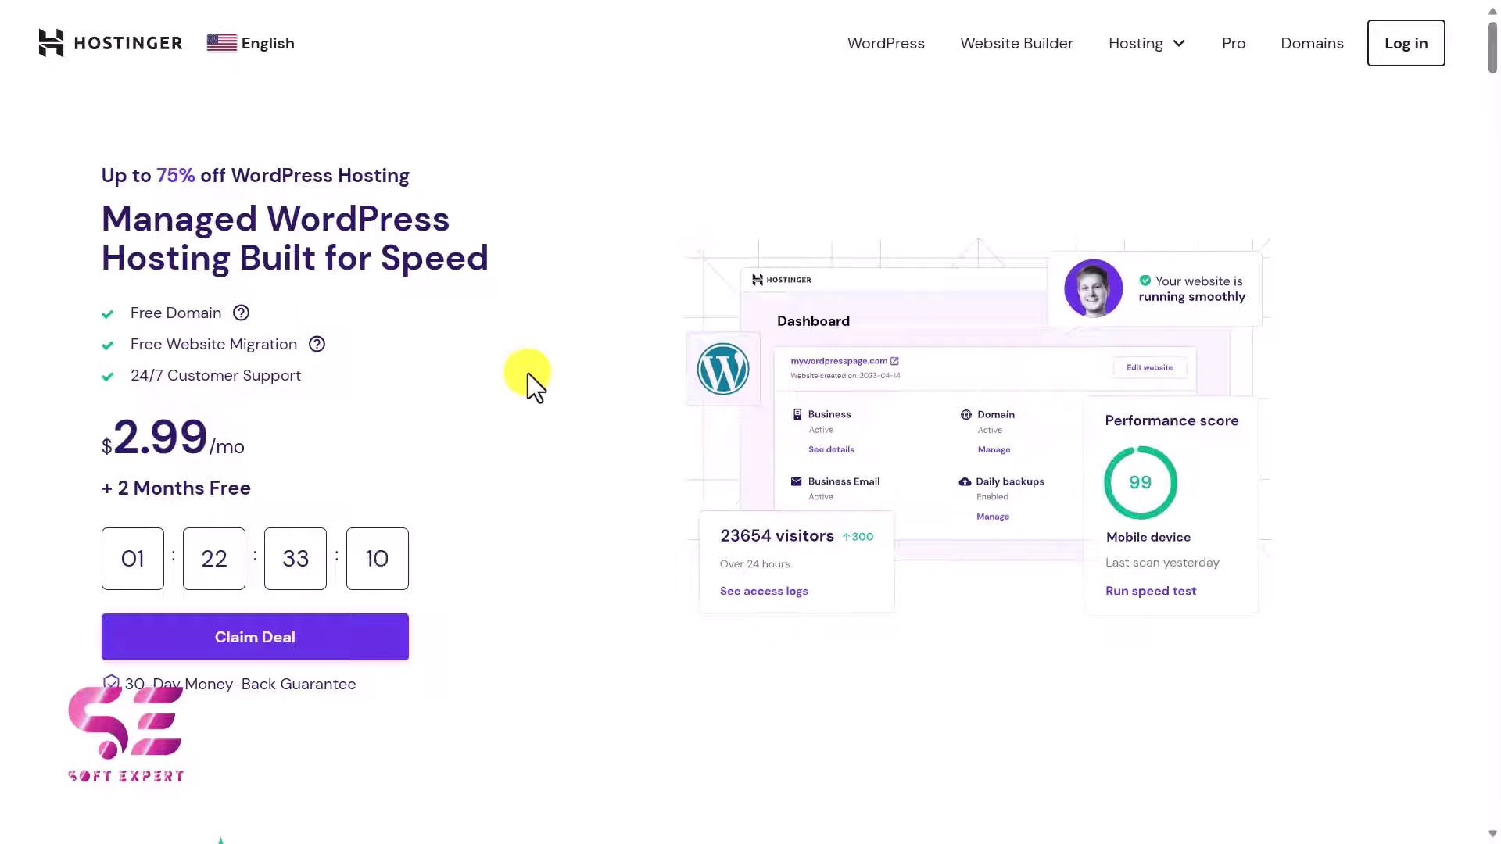
Compare Hostinger's managed WordPress plans and features, and add the Premium plan to the cart
scroll(528, 373, "down", 10)
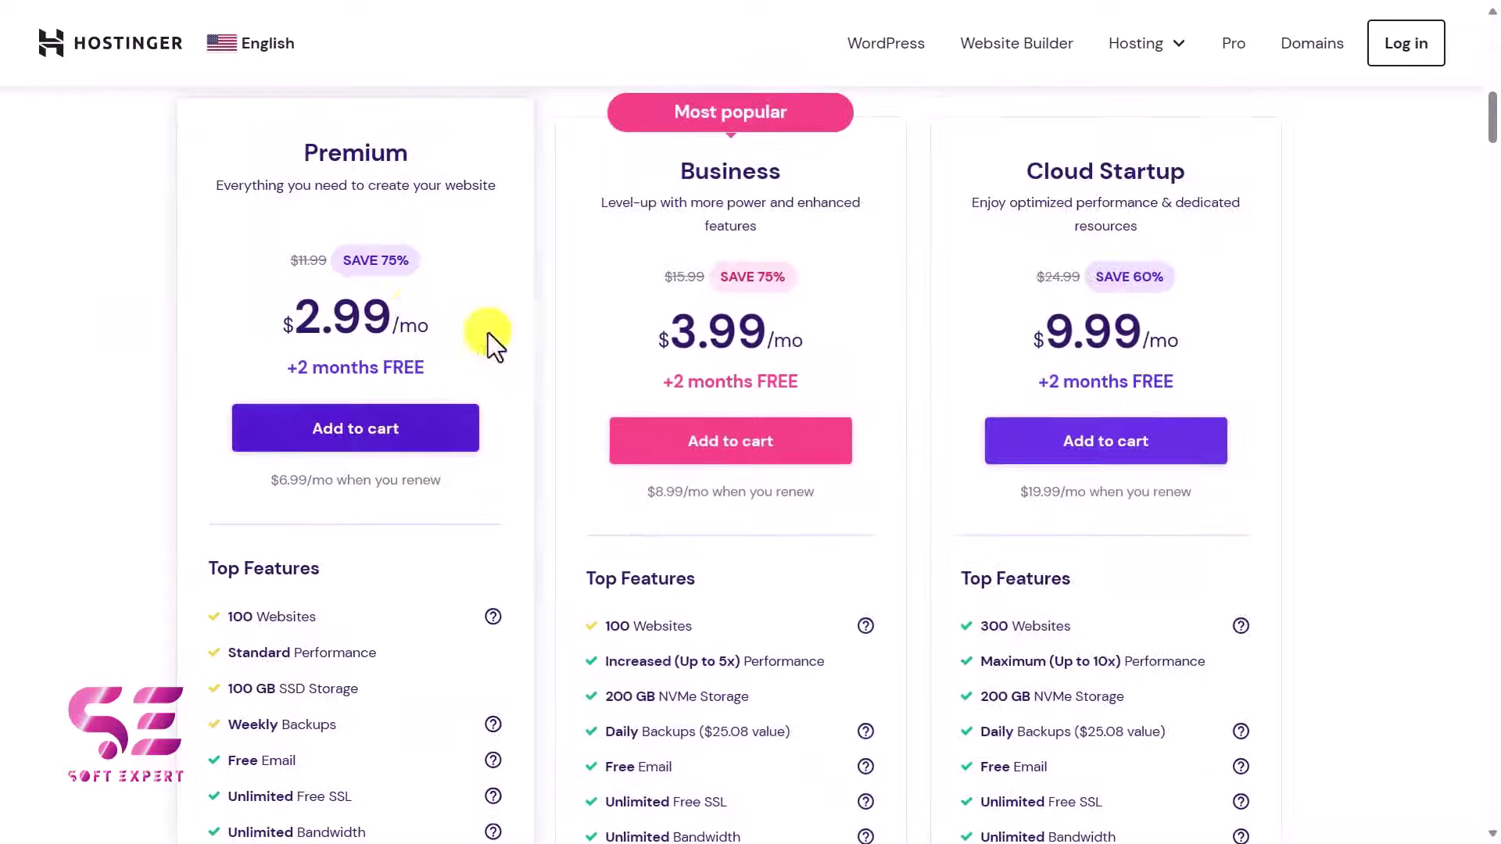
scroll(524, 412, "down", 1)
scroll(522, 416, "down", 2)
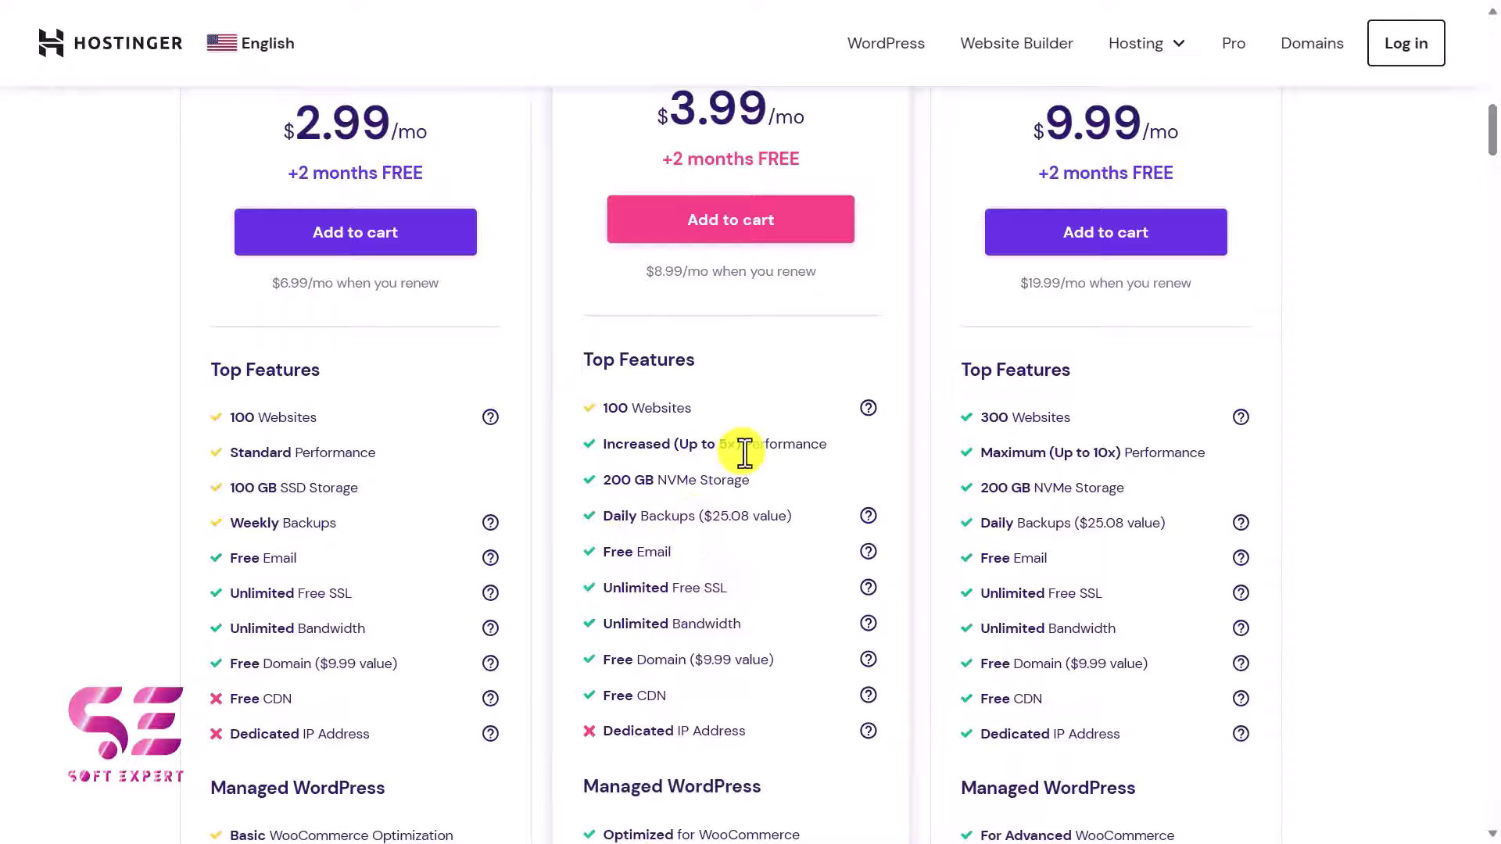
scroll(744, 452, "up", 1)
scroll(730, 430, "up", 2)
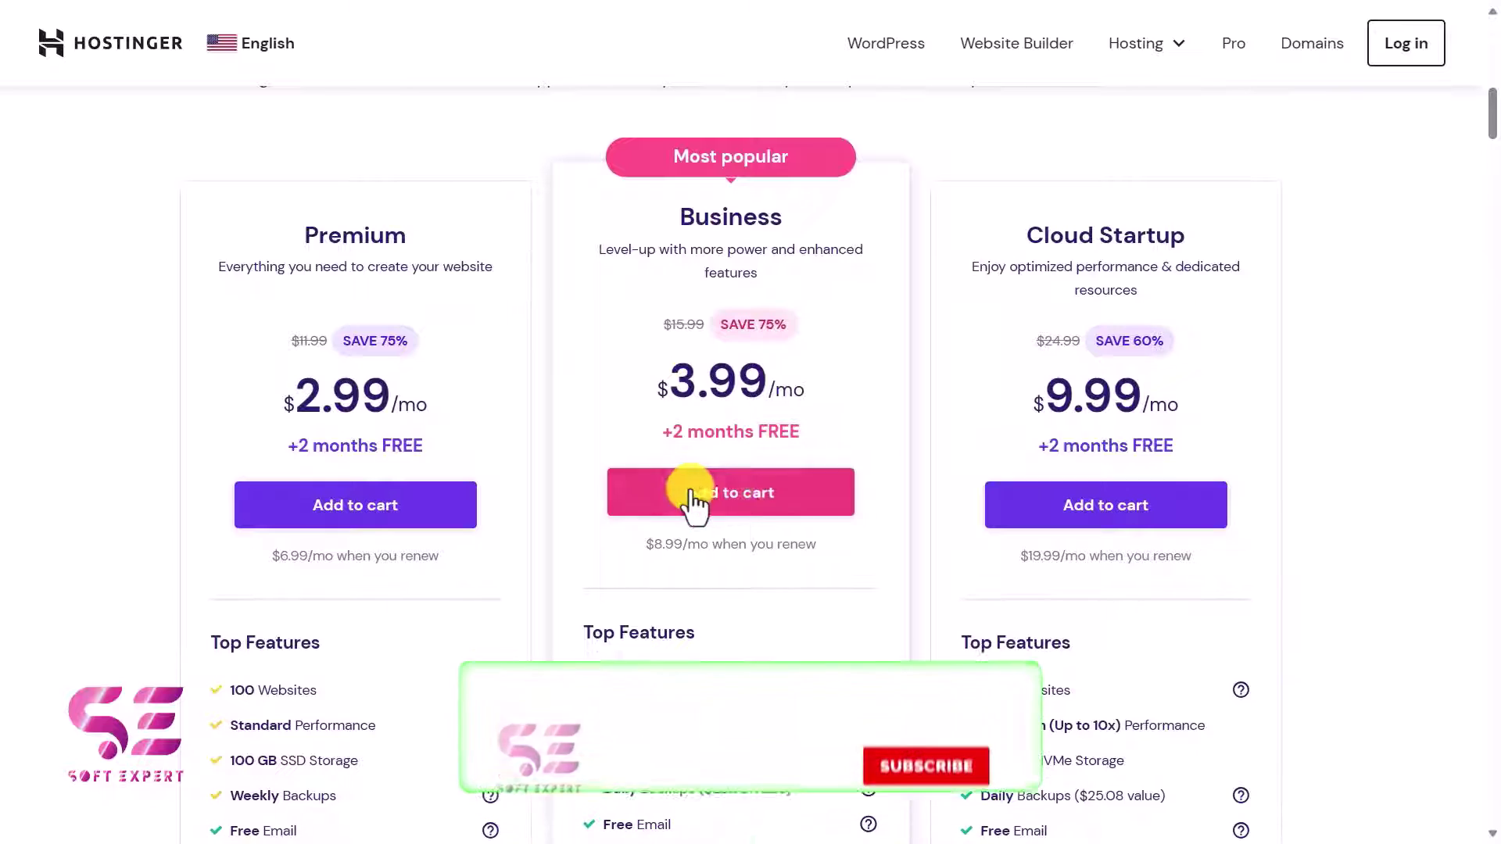
left_click(766, 502)
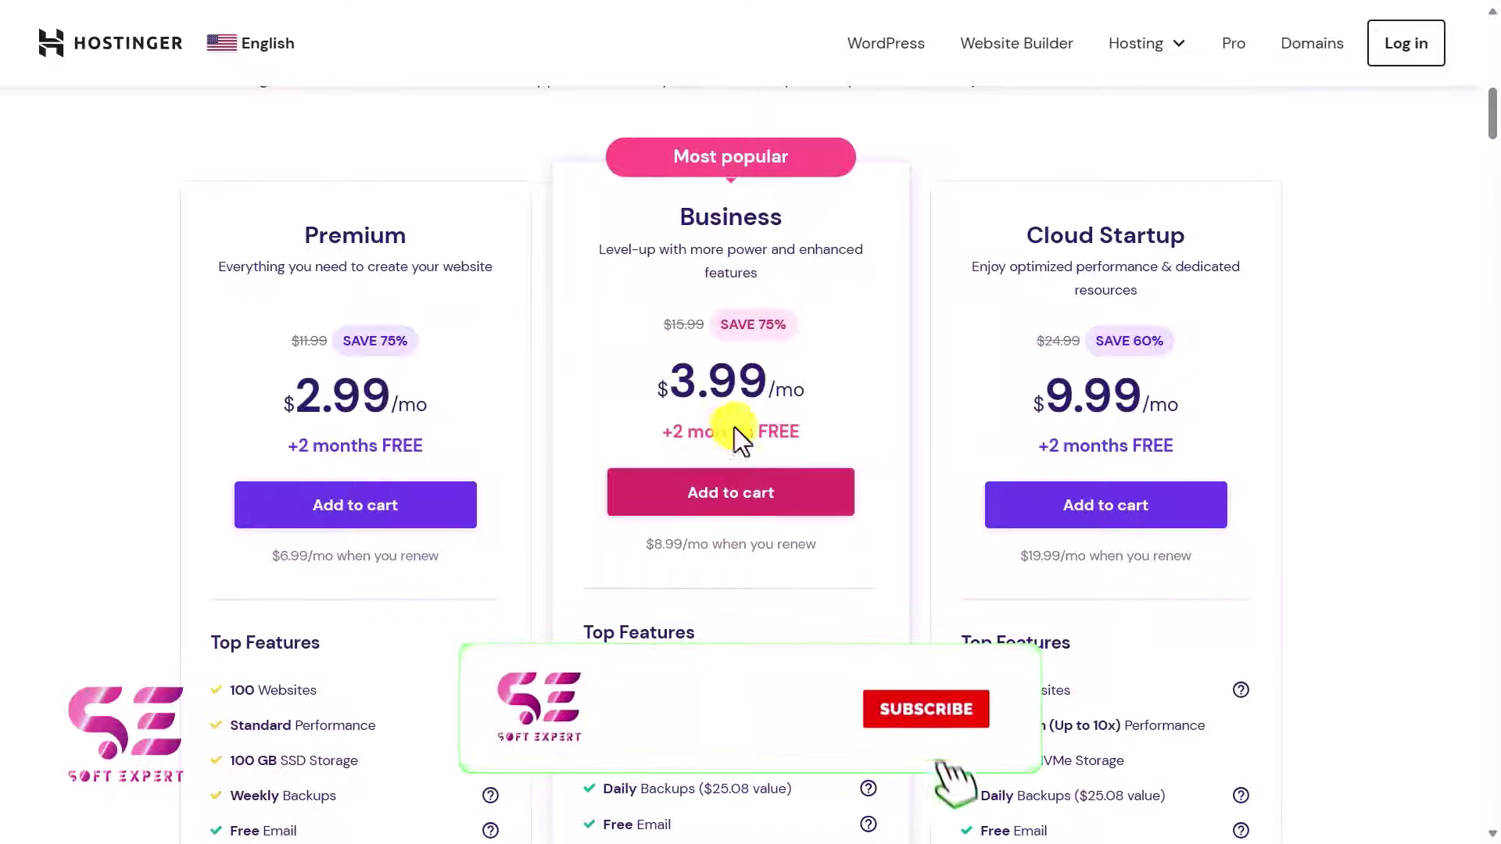
left_click(362, 504)
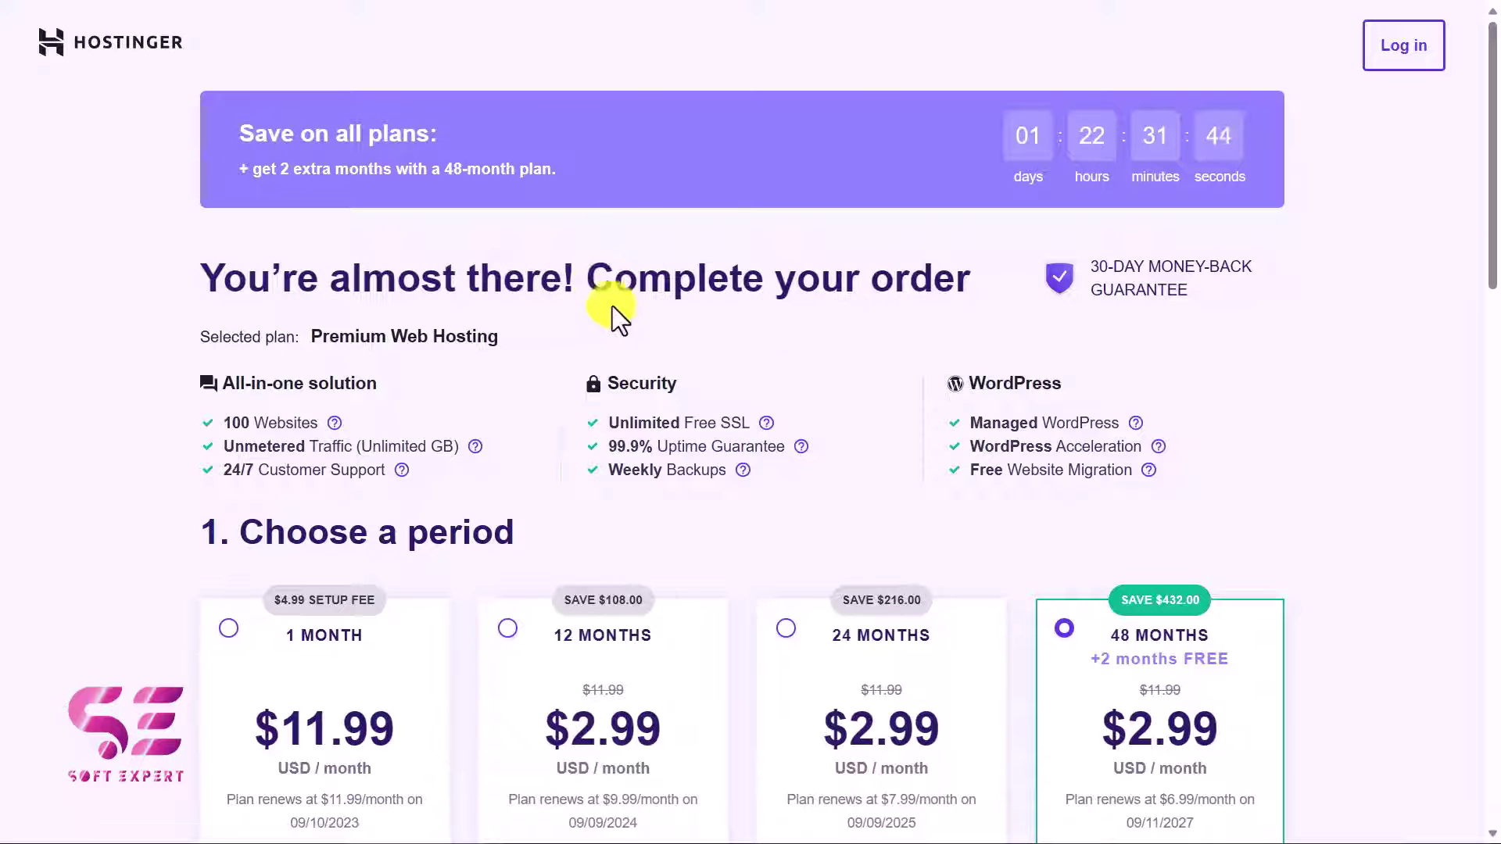
Review the Premium Web Hosting order's billing periods, account creation, payment methods and total for the 48-month plan
scroll(586, 378, "down", 5)
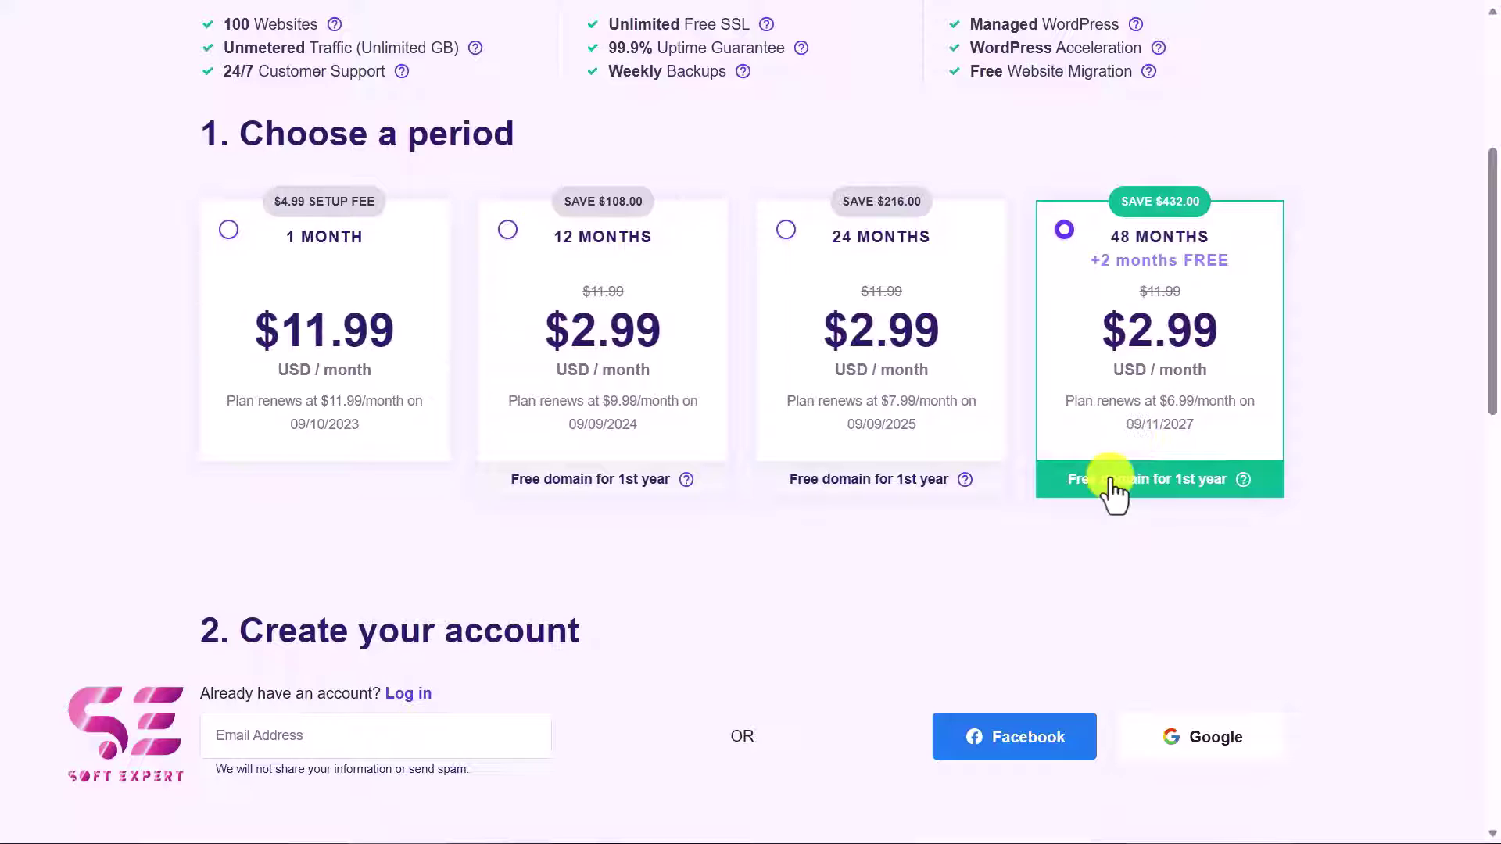
scroll(1105, 485, "down", 3)
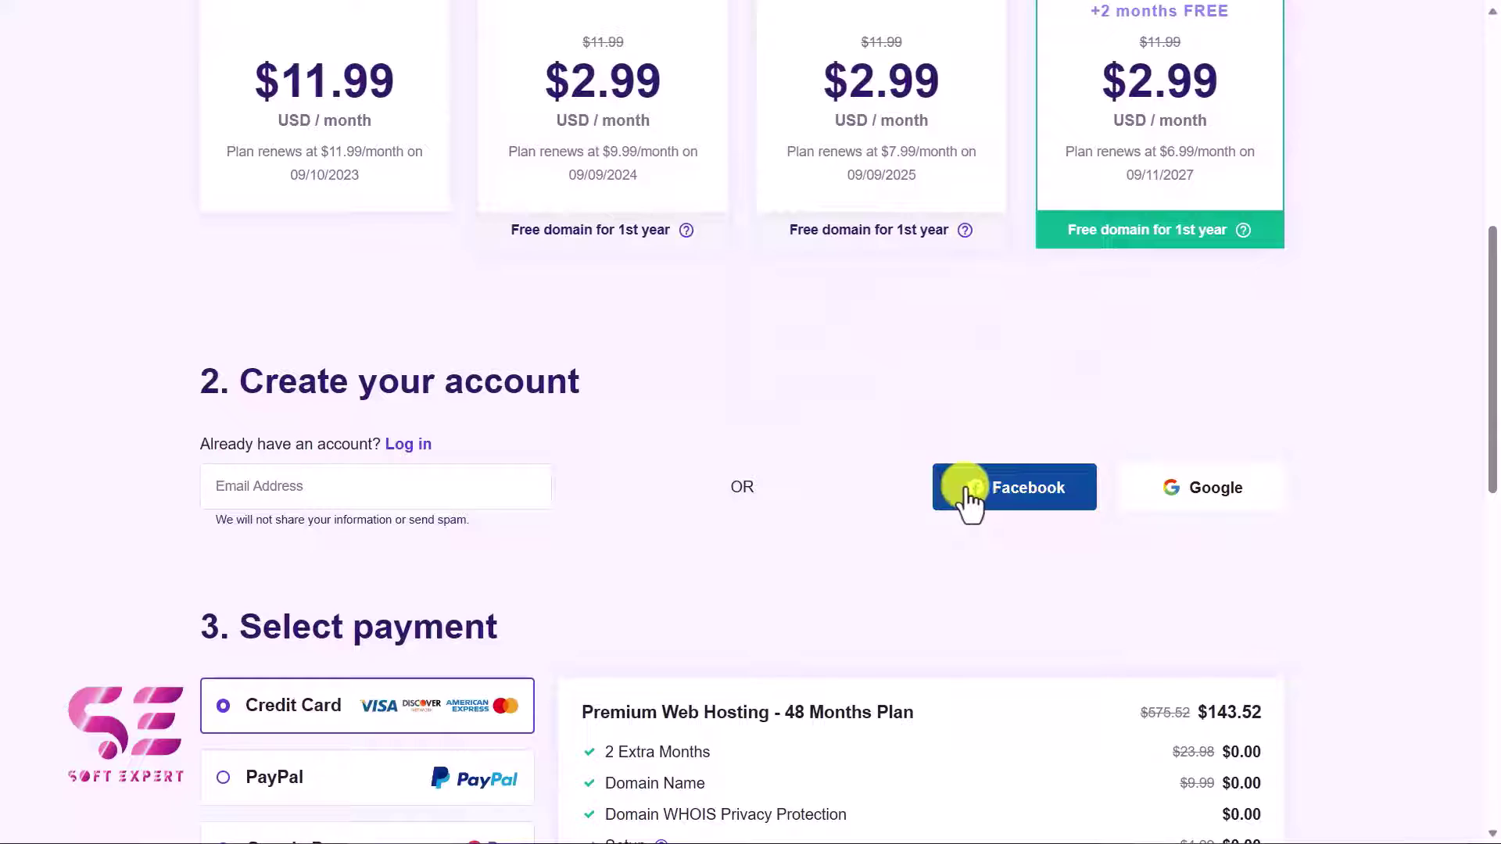
scroll(1208, 512, "down", 4)
scroll(1208, 512, "down", 1)
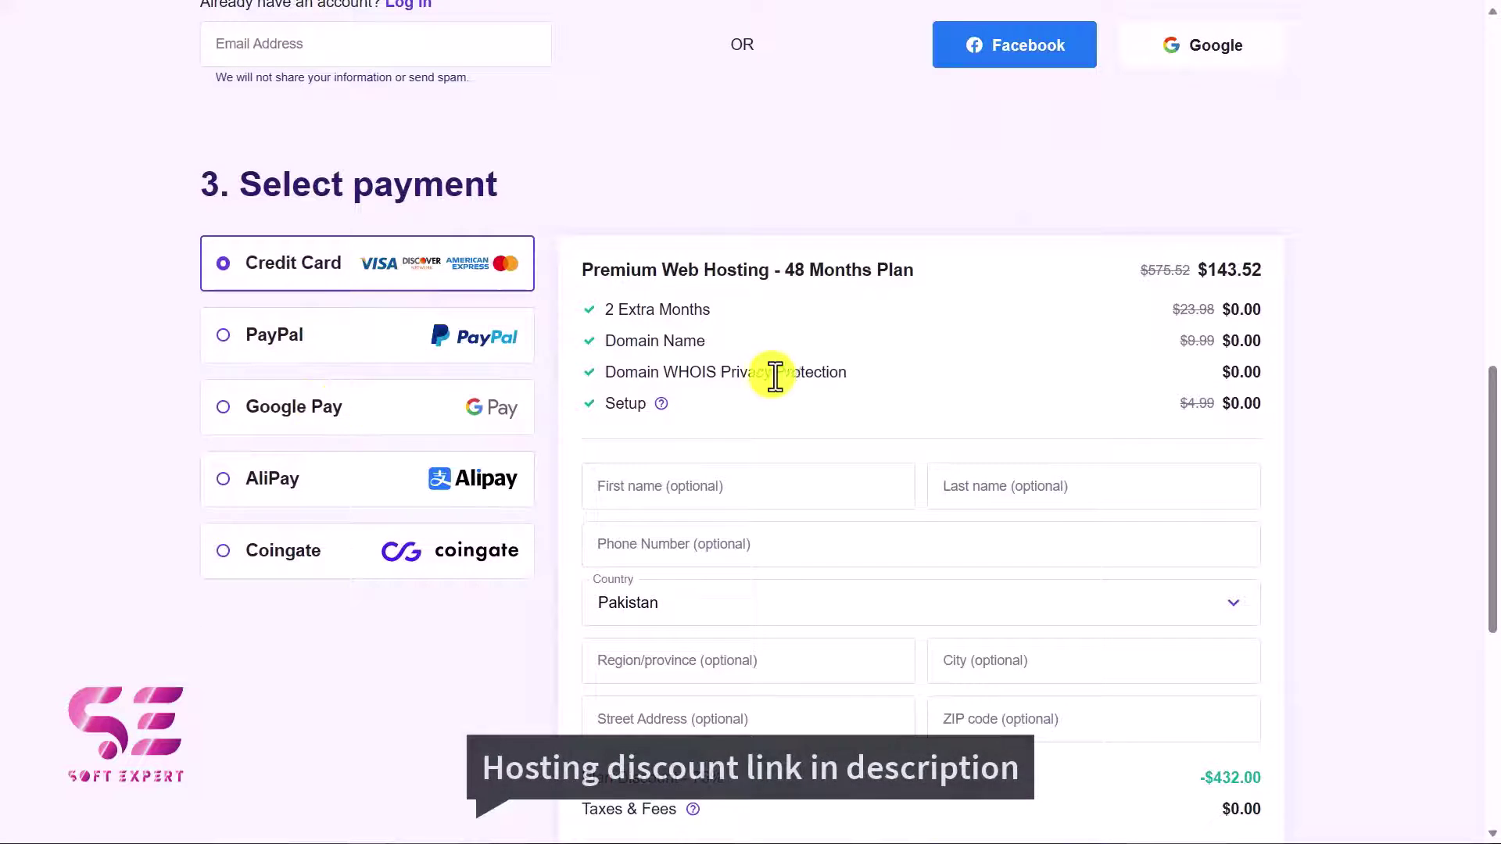
scroll(773, 375, "down", 4)
scroll(774, 375, "down", 3)
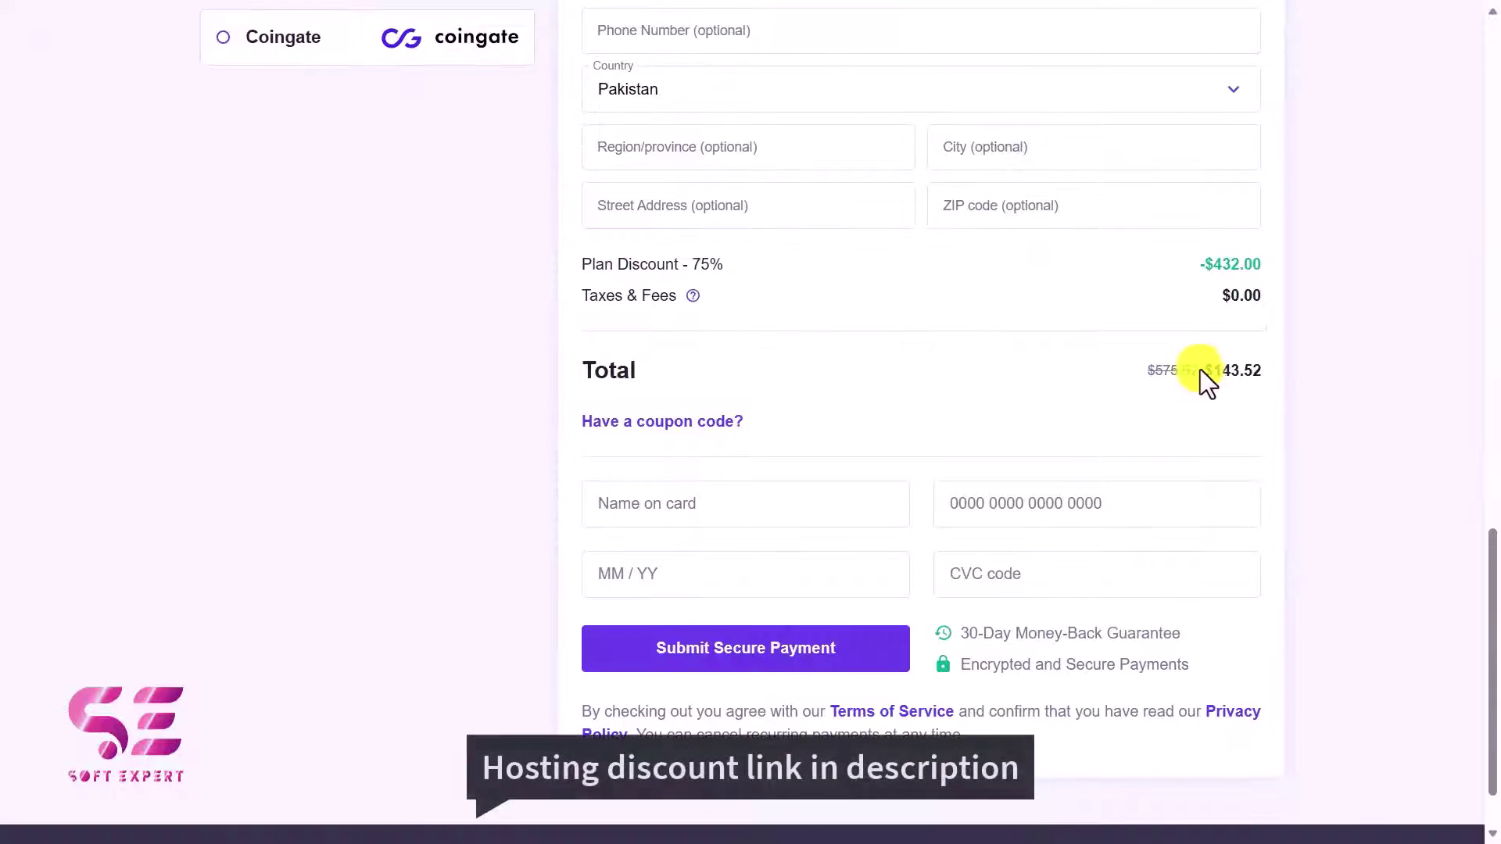
left_click_drag(1202, 369, 1274, 368)
scroll(1274, 368, "up", 14)
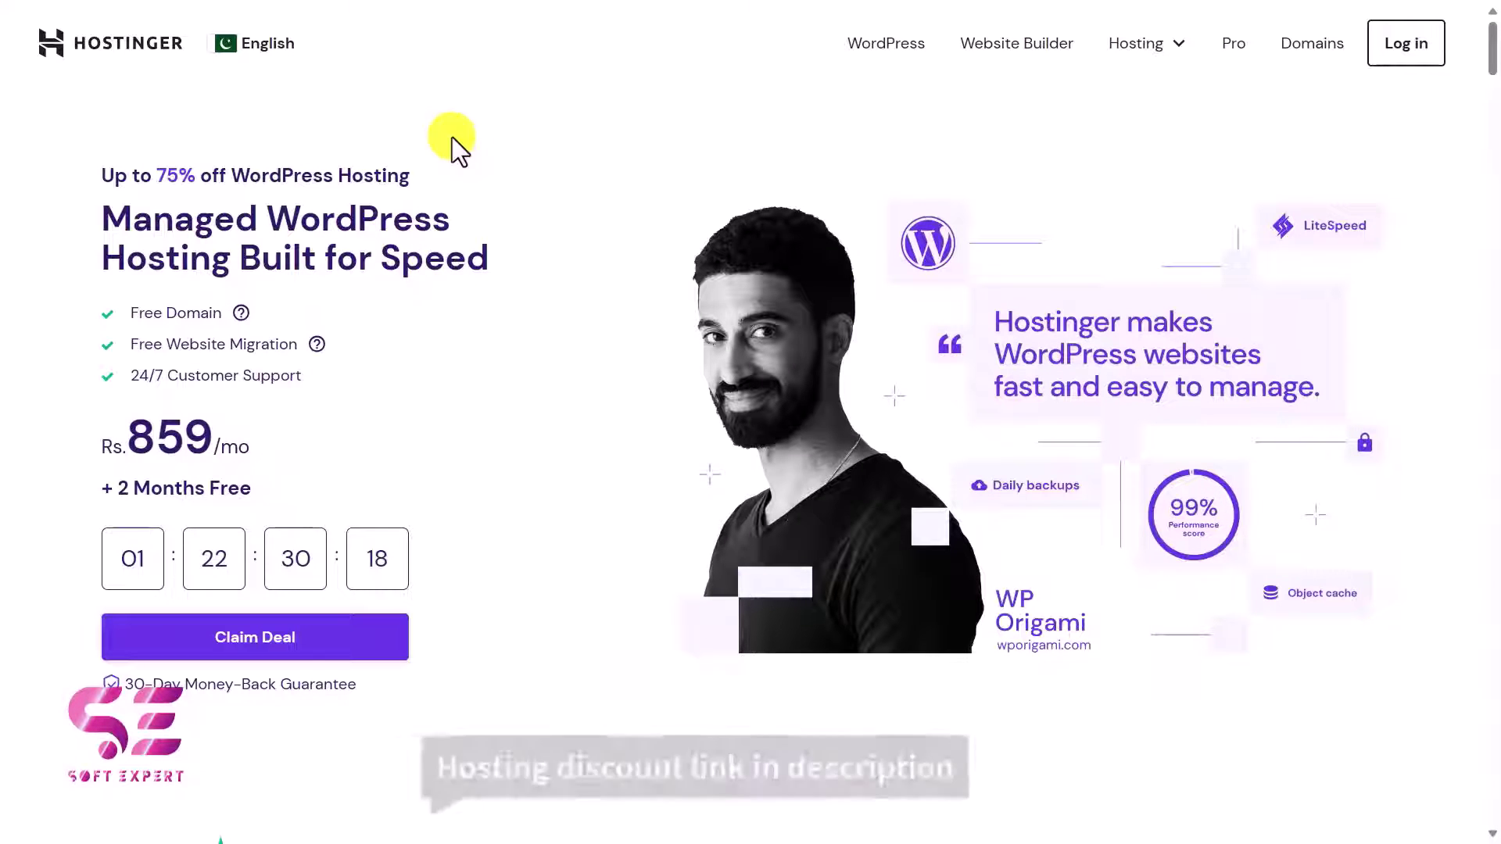
Check Hostinger's Pakistani pricing for the 48-month Premium Web Hosting plan and its local payment methods
scroll(322, 375, "down", 8)
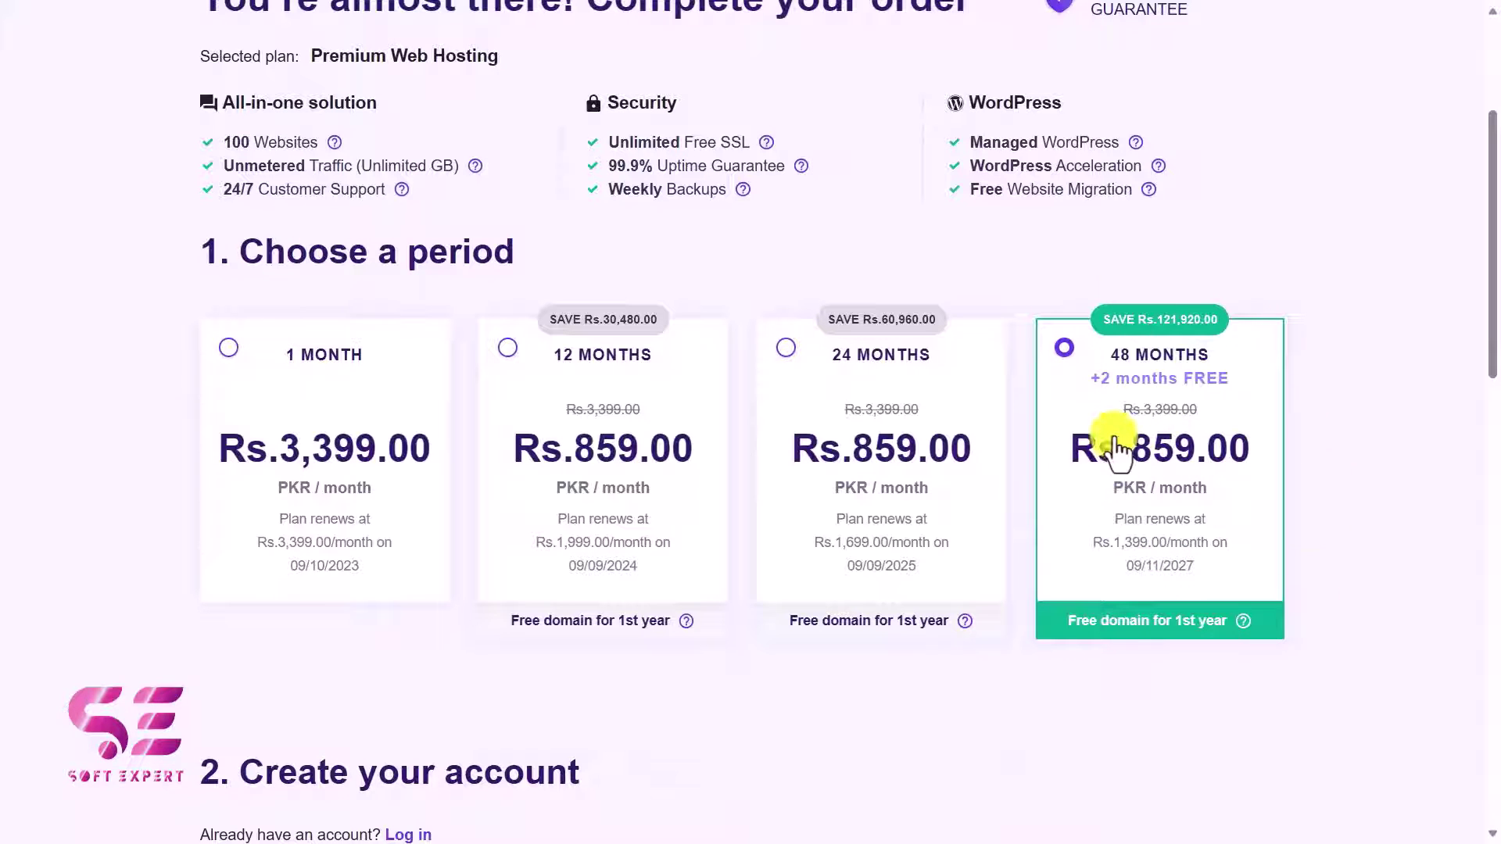
scroll(1116, 446, "down", 10)
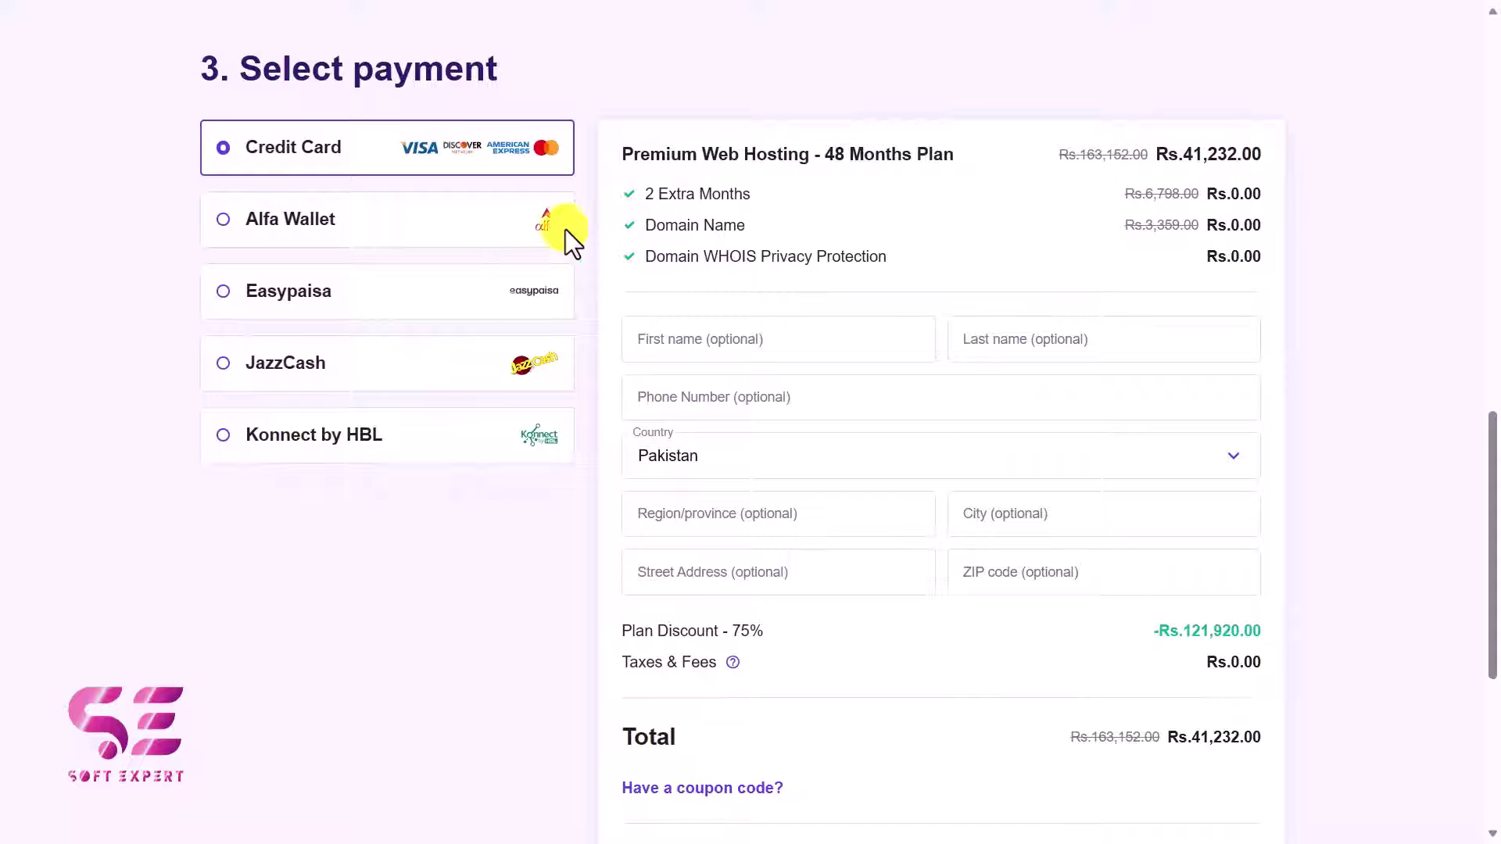
Look over the rest of the Hostinger order page and the hosting dashboard of magiccentersl.com
scroll(630, 316, "down", 3)
scroll(630, 313, "up", 12)
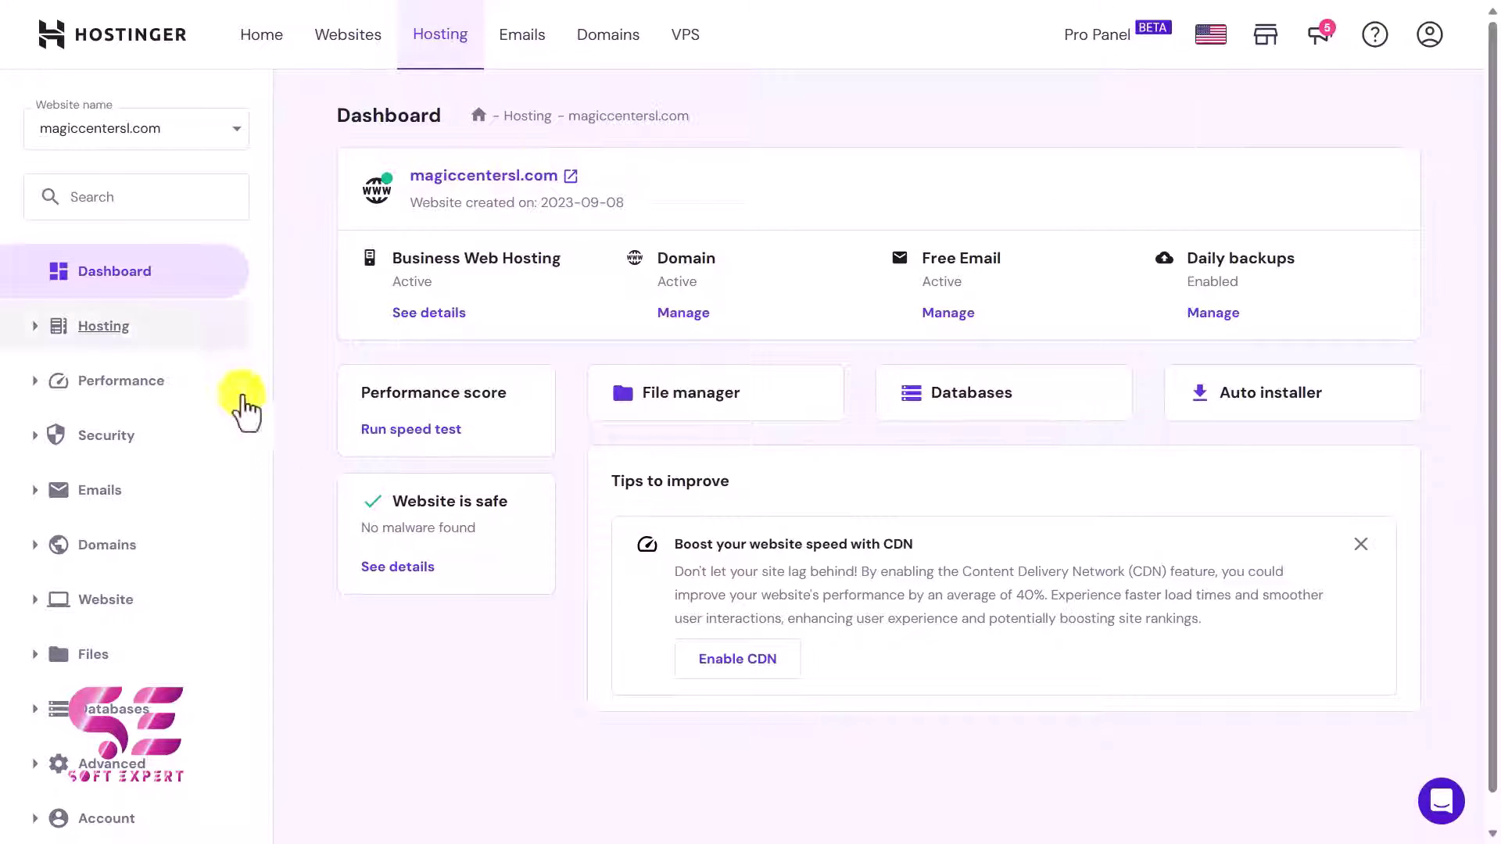
left_click_drag(397, 264, 542, 258)
left_click(543, 258)
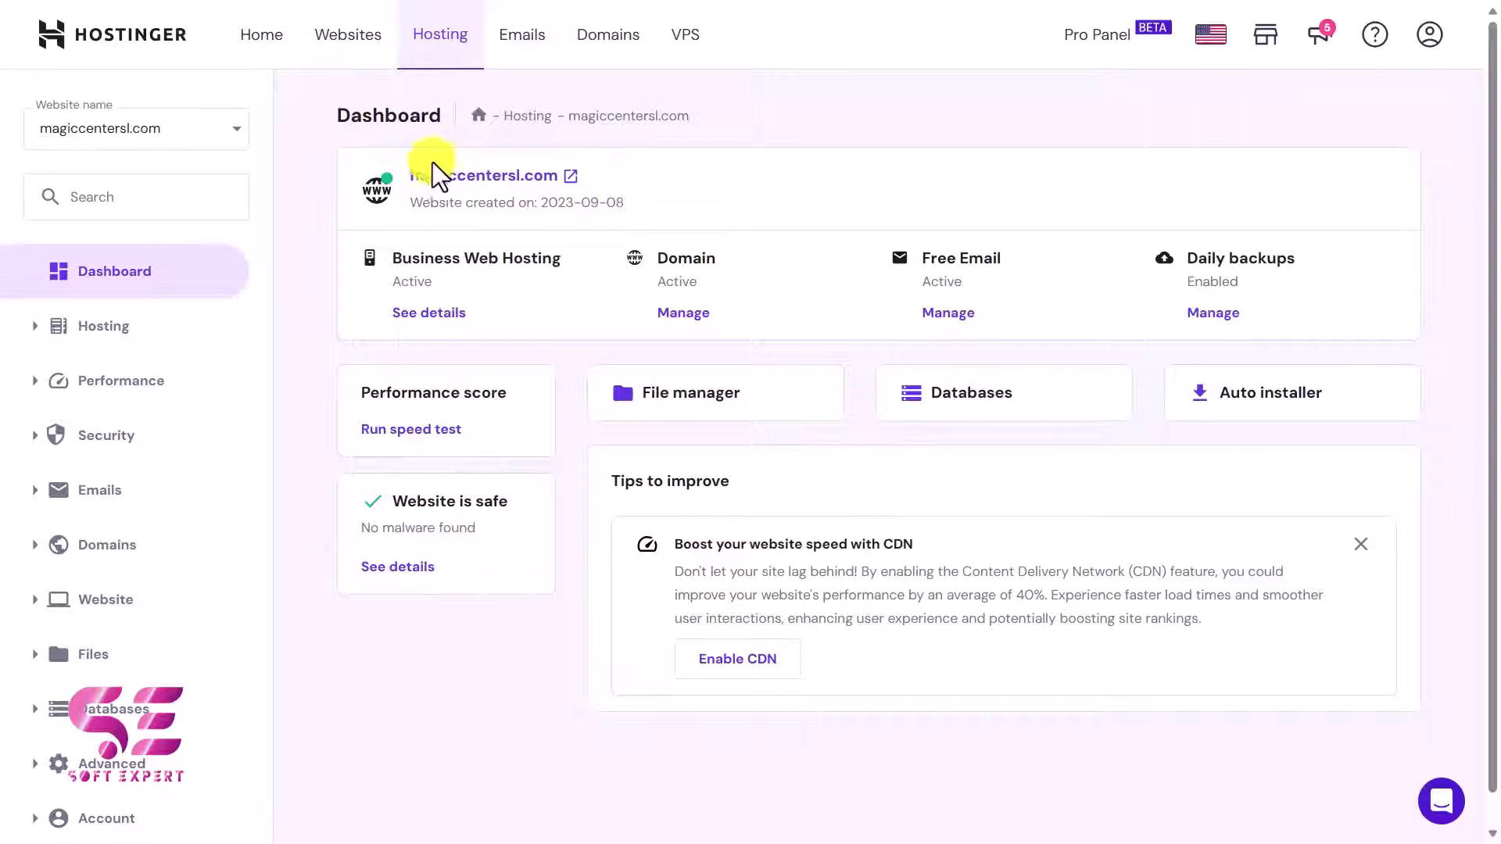
left_click(495, 179)
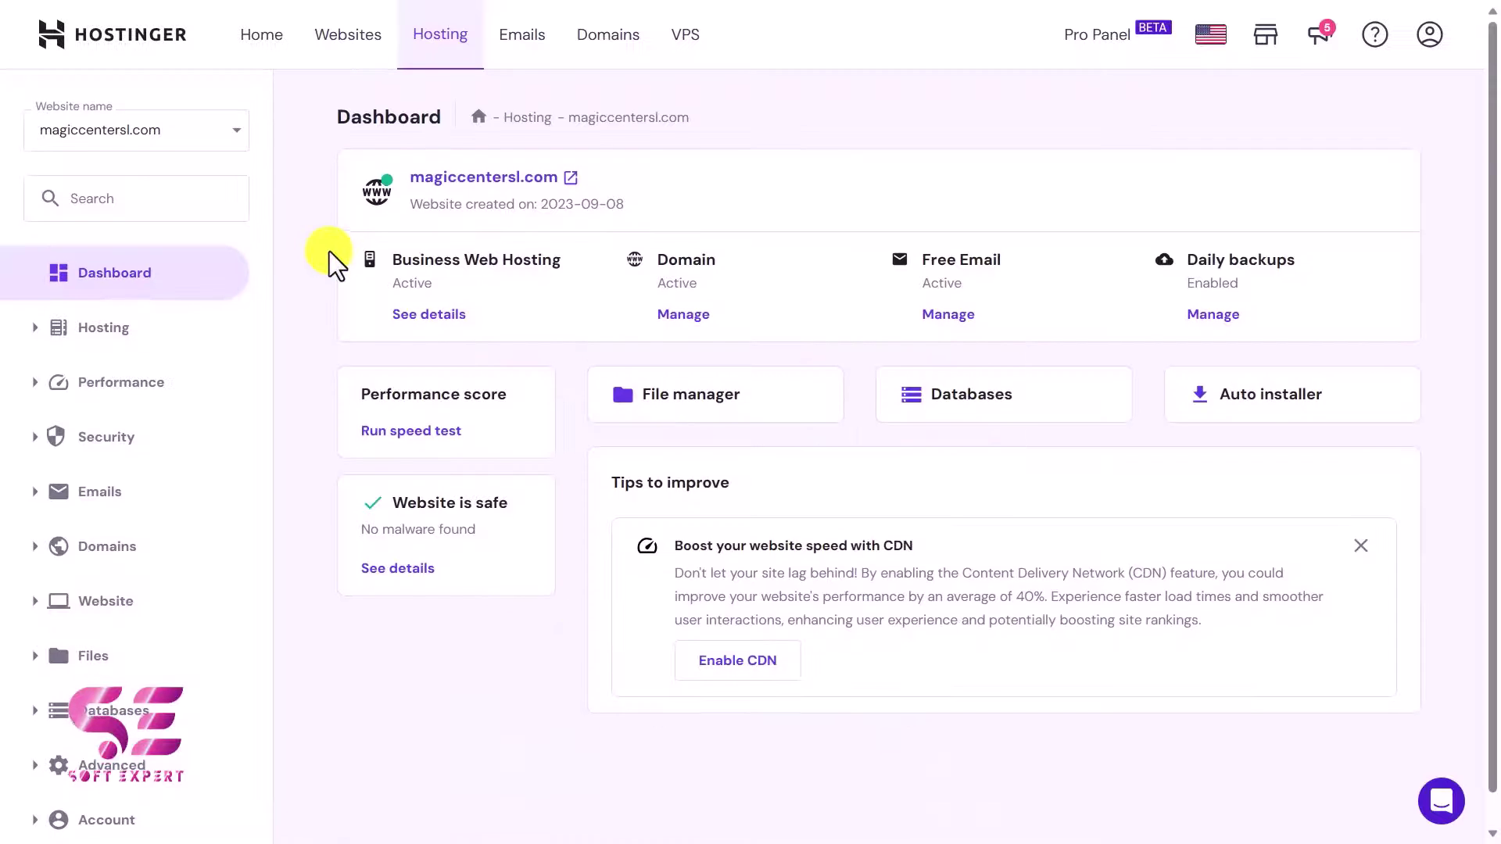
Install WordPress 6.3.1 in English on magiccentersl.com with the title Jobbe, an administrator username and password, and updates only to minor versions
left_click(43, 609)
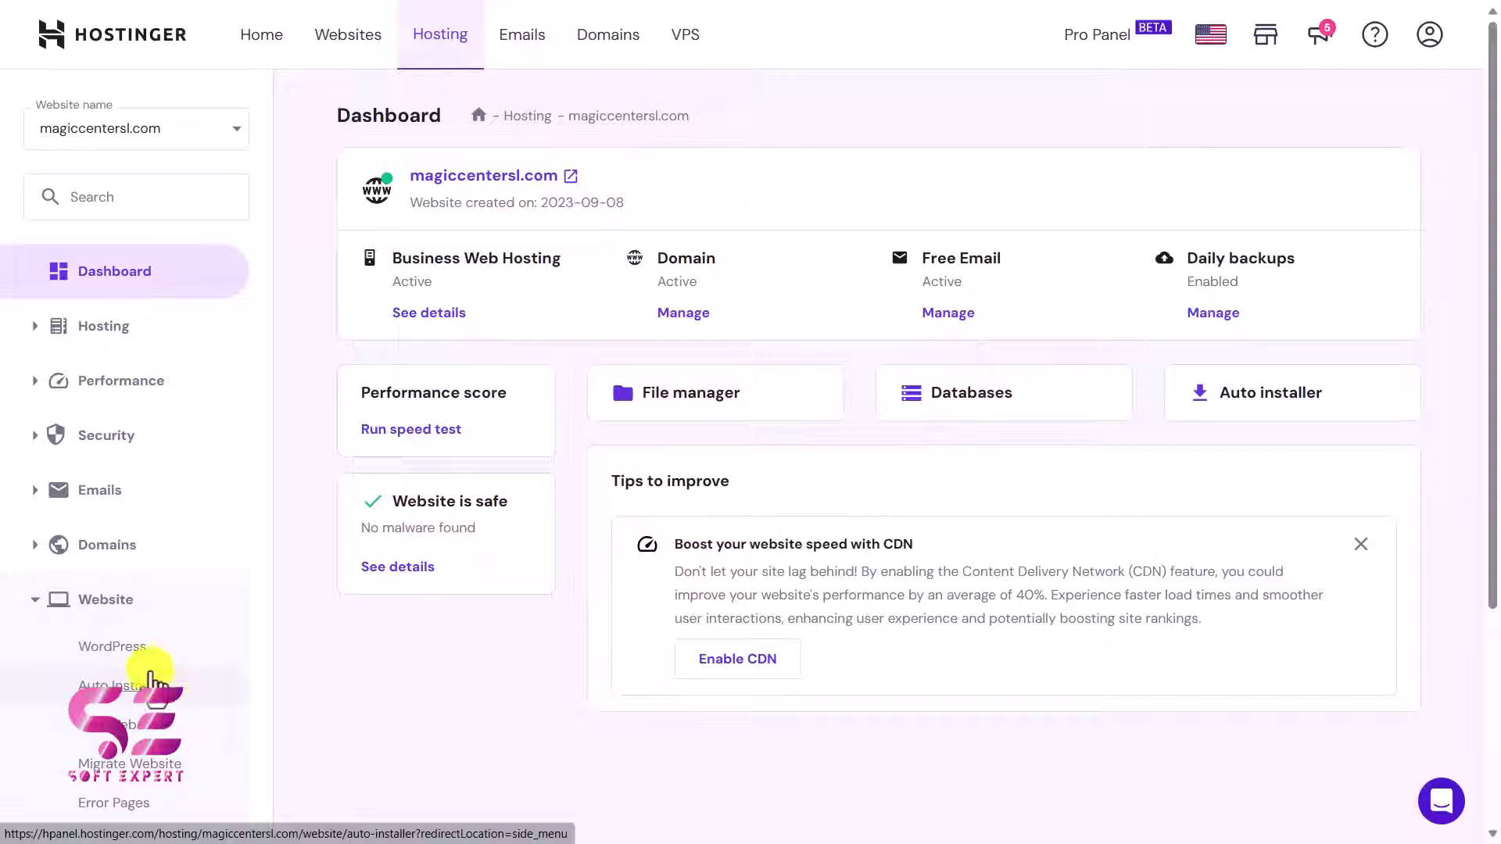
left_click(121, 656)
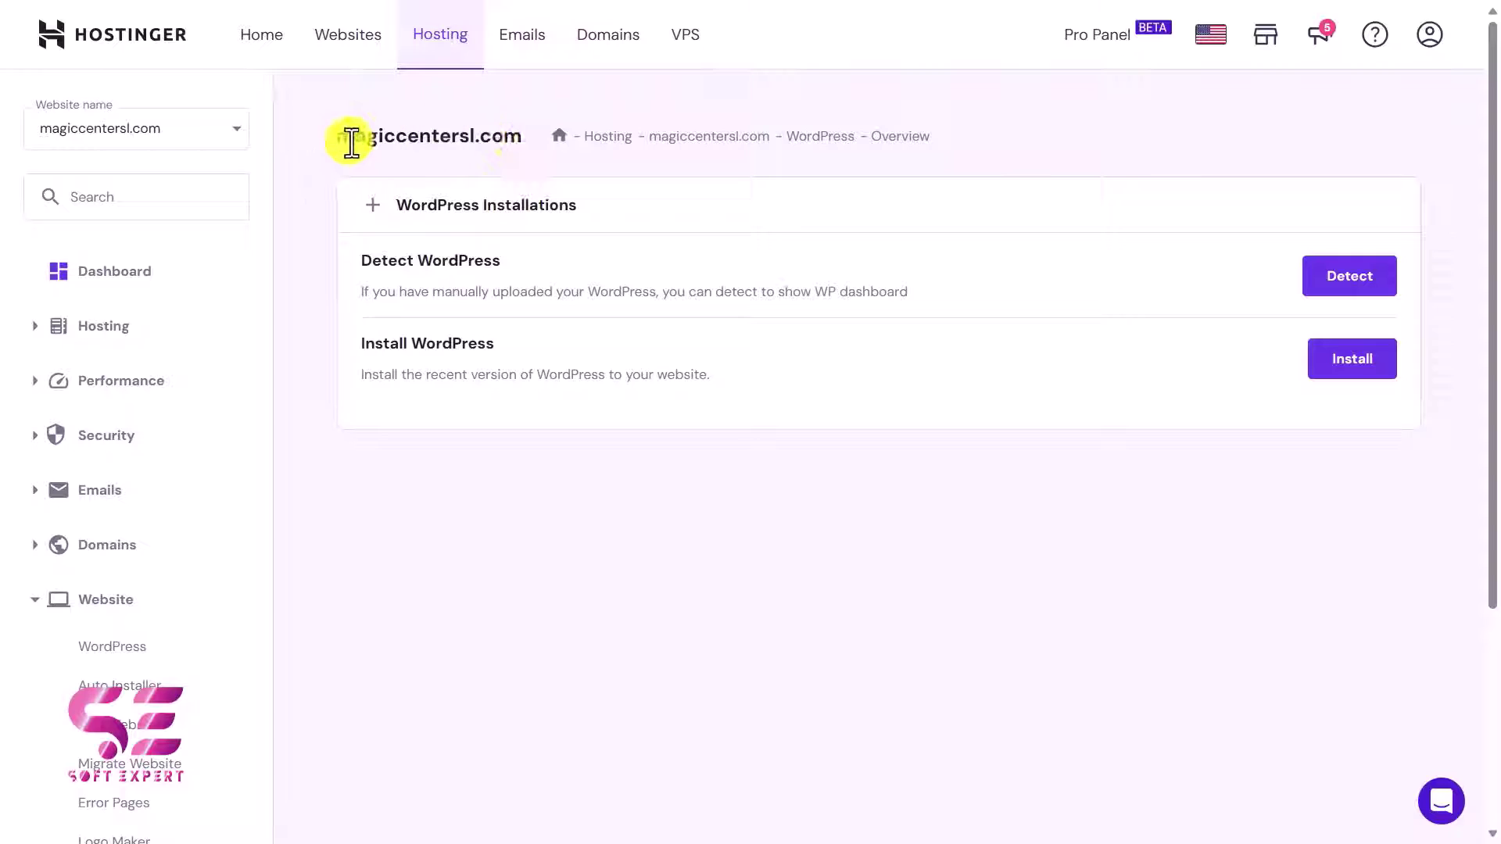
left_click(1353, 362)
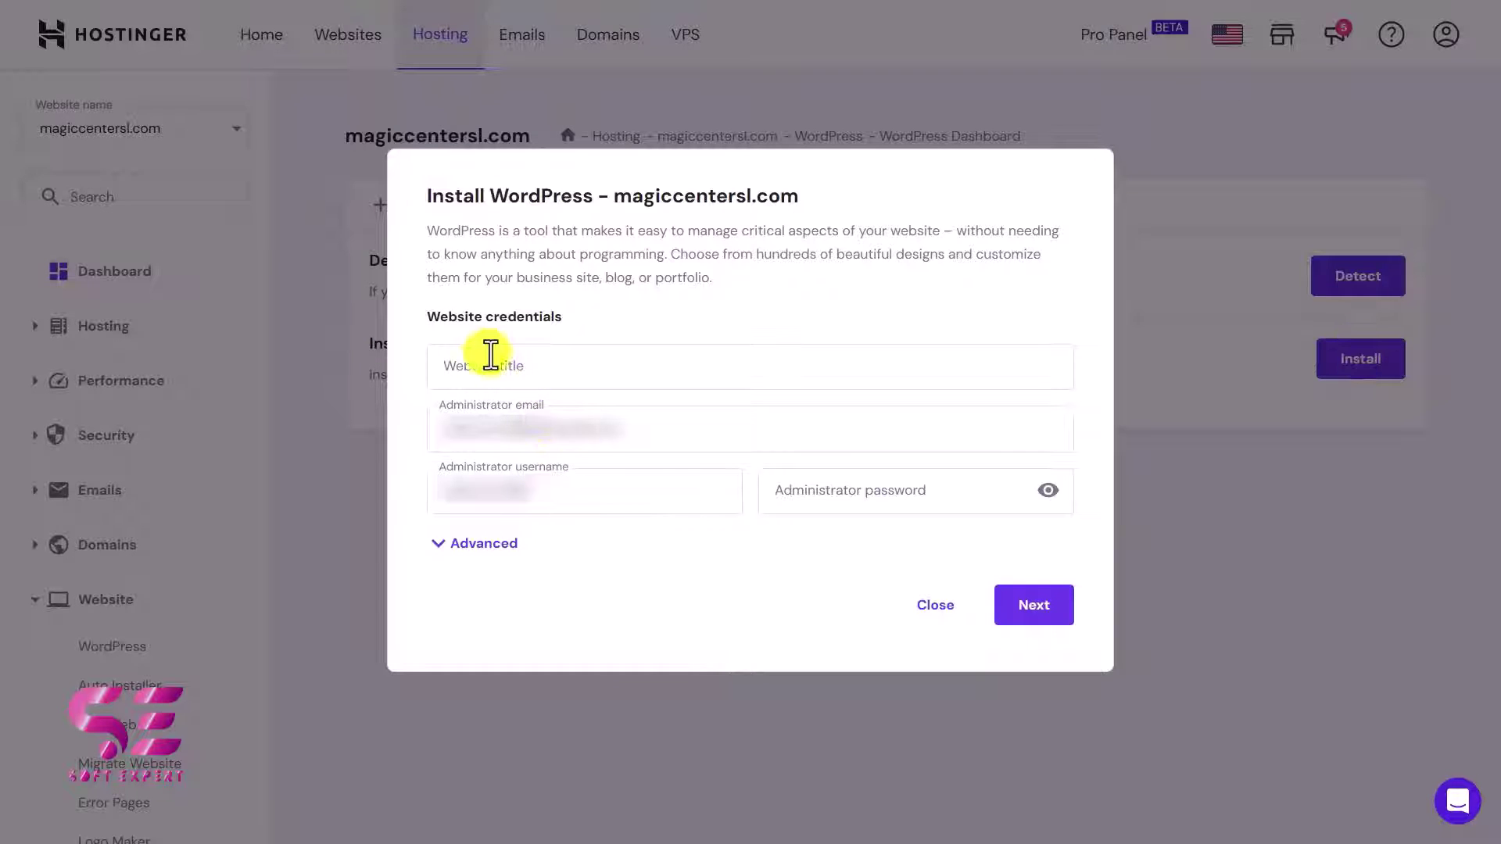
left_click(514, 364)
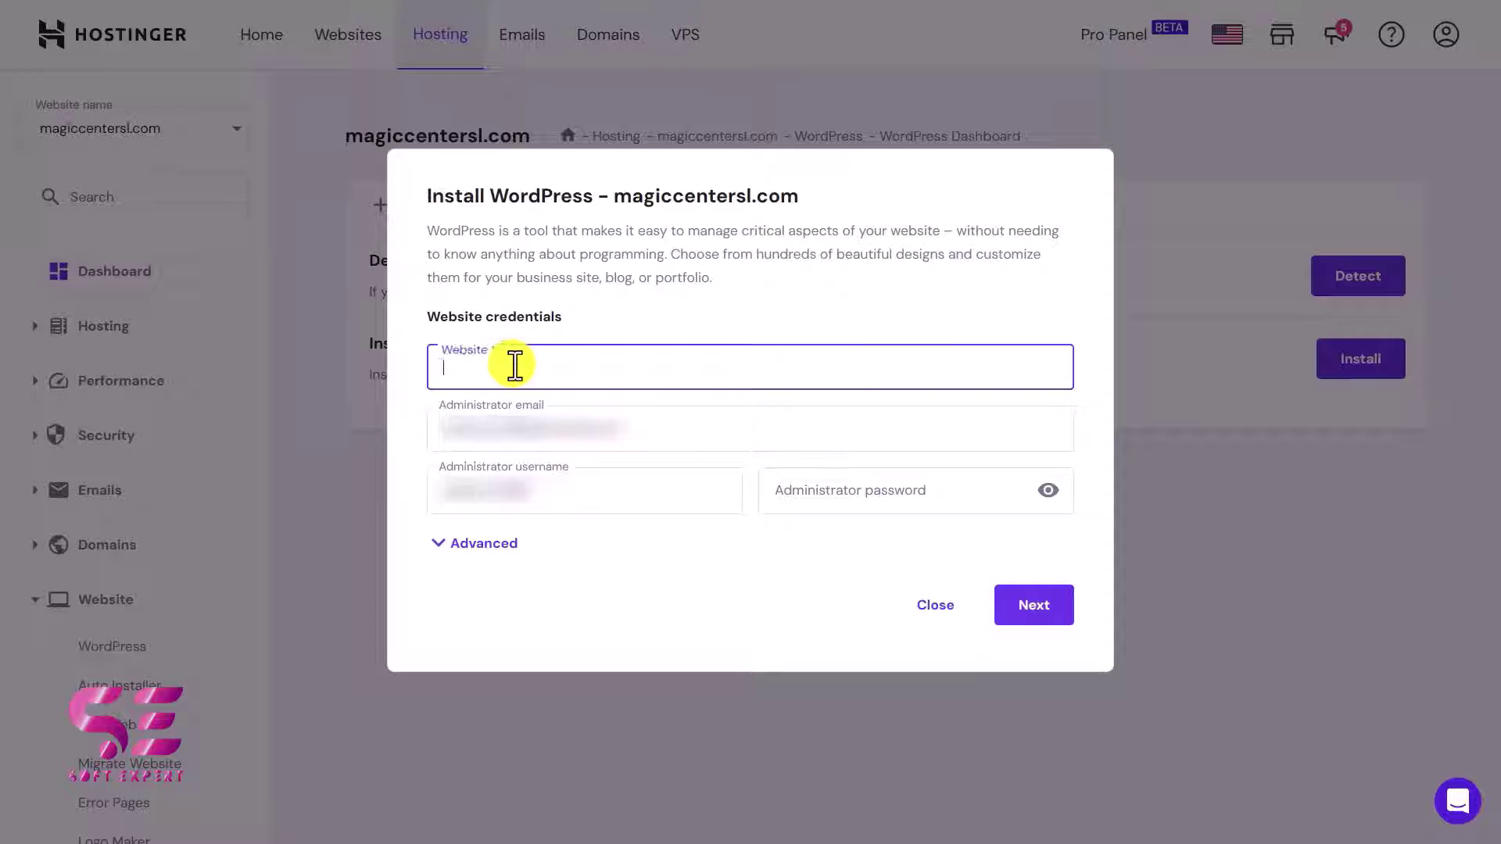
type("Jobbe")
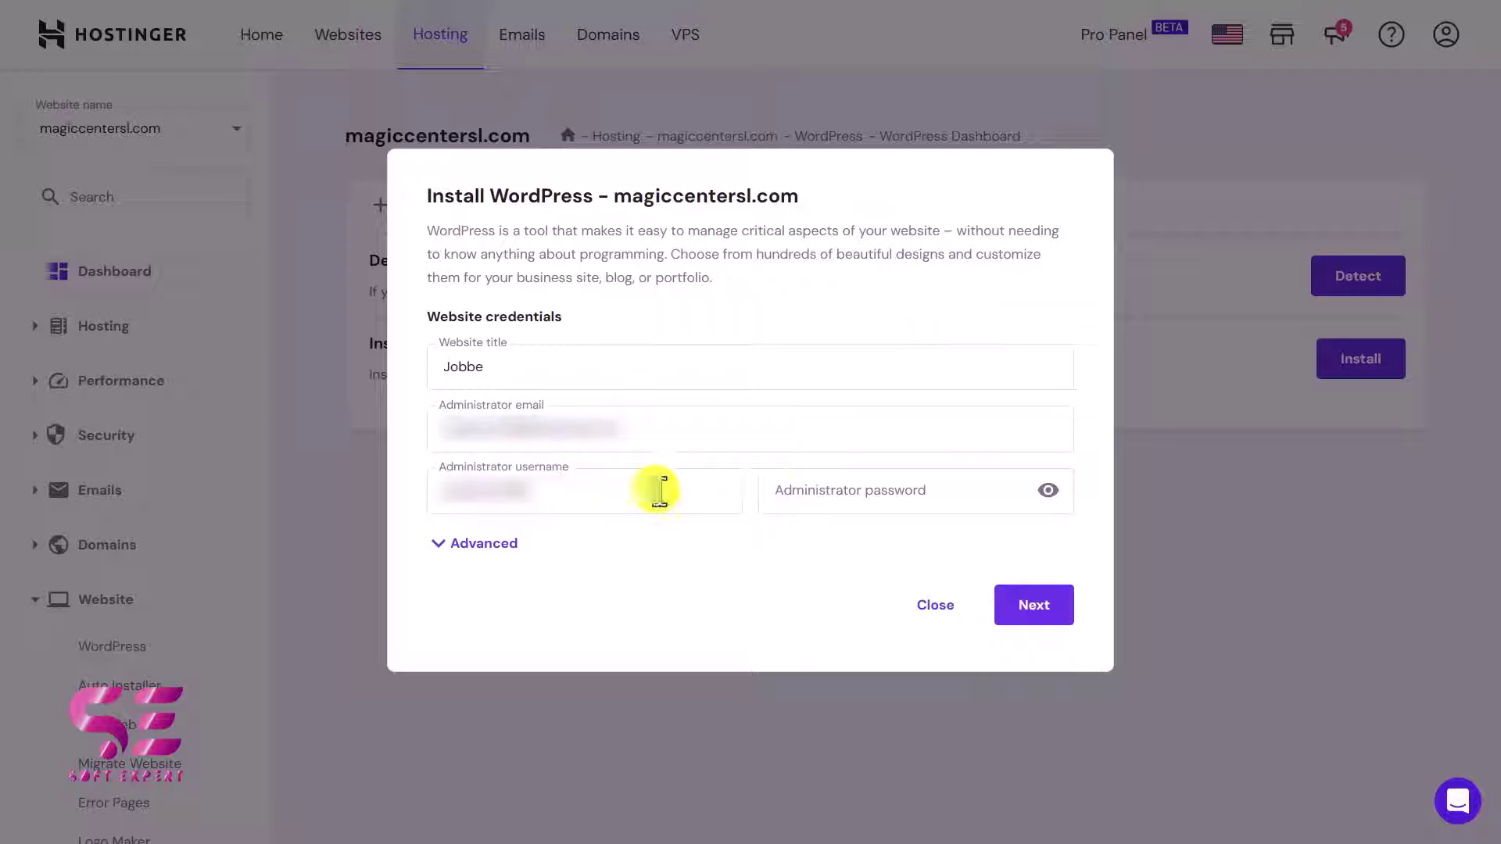
left_click(588, 523)
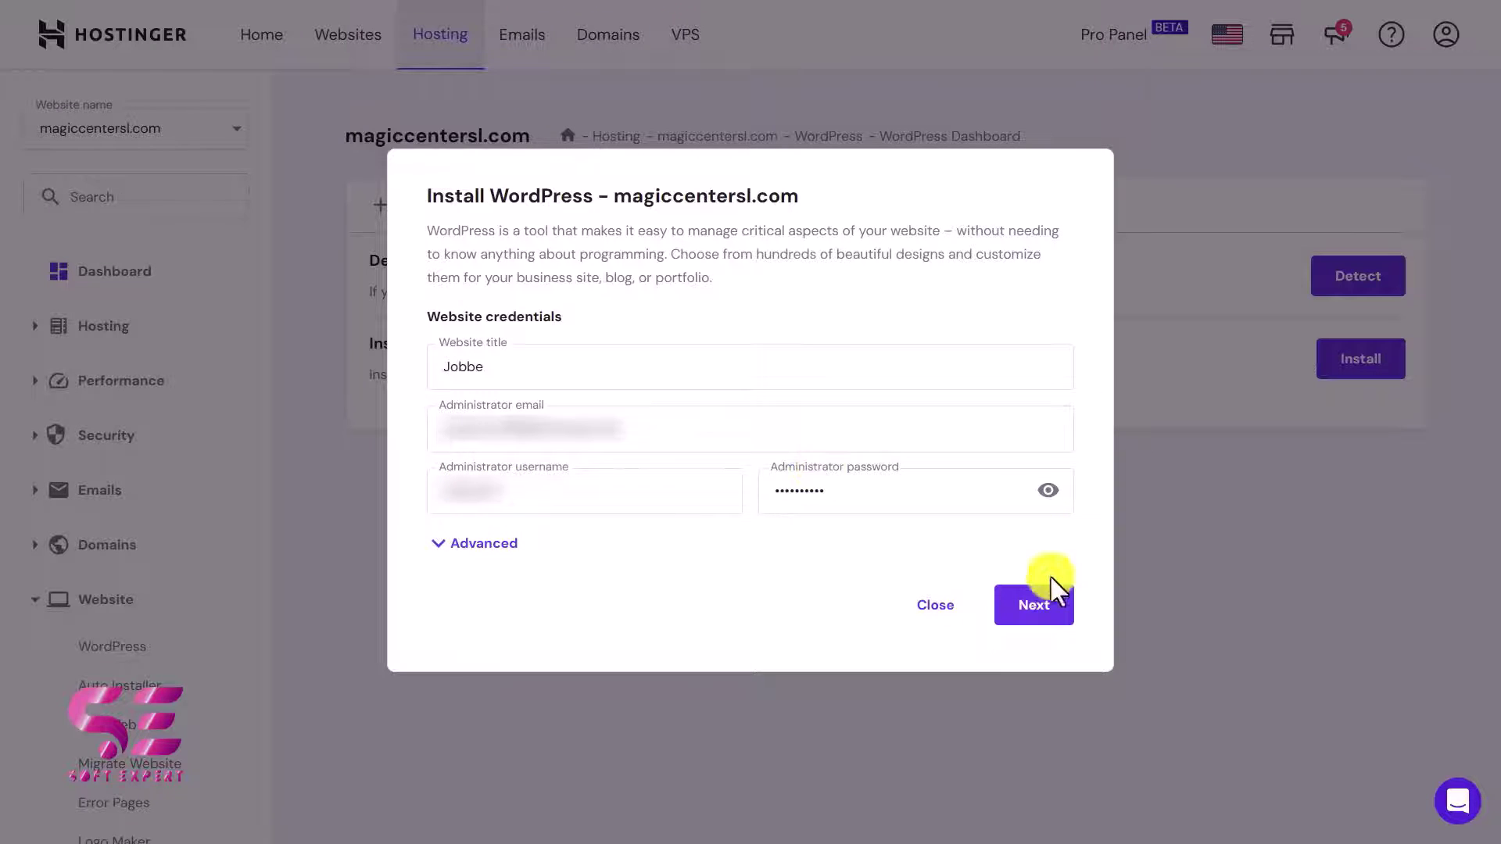
left_click(1043, 609)
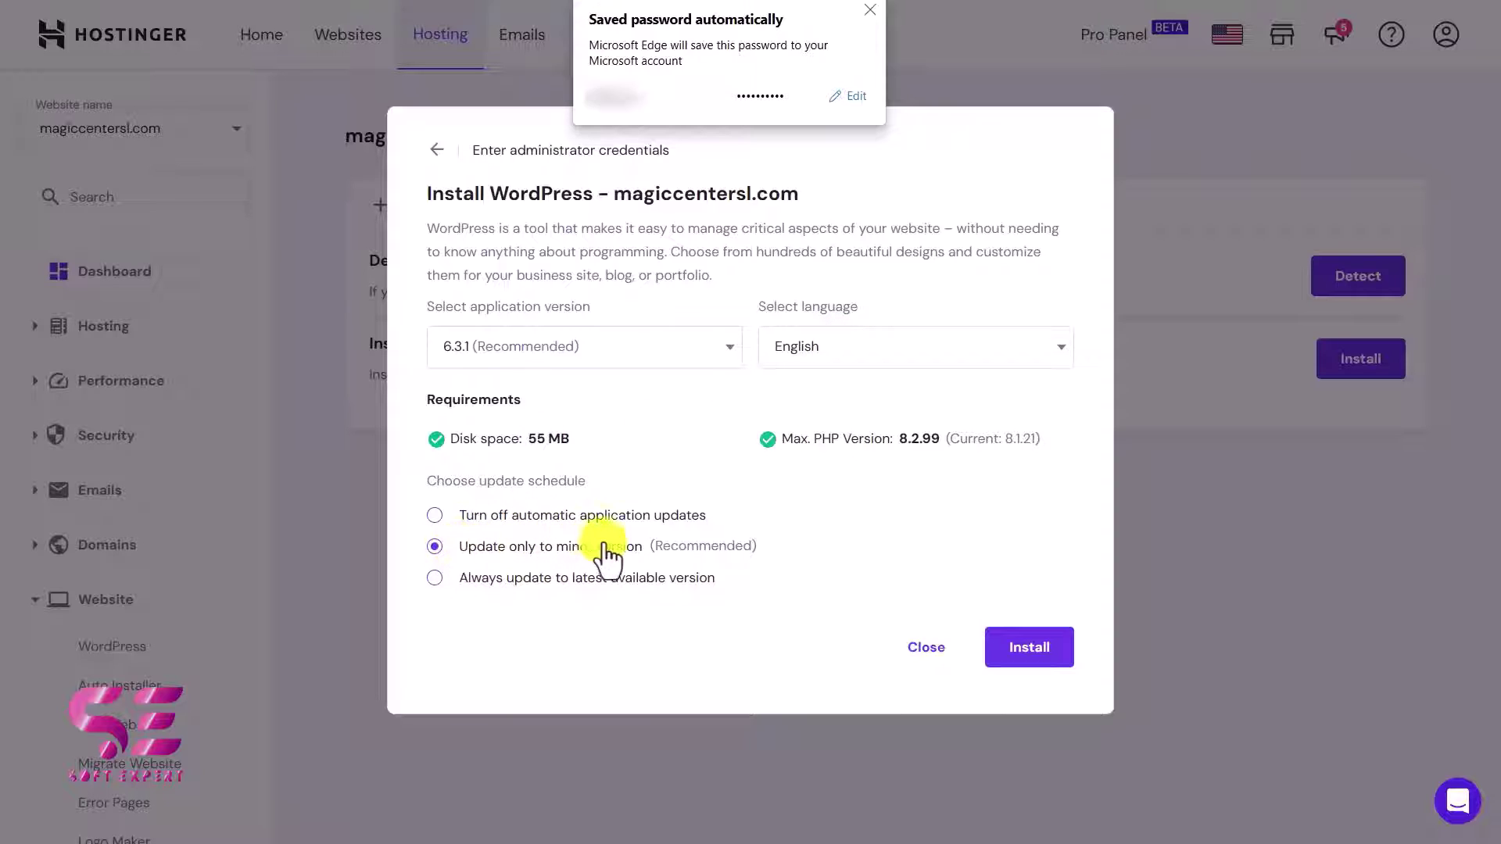
left_click(1030, 651)
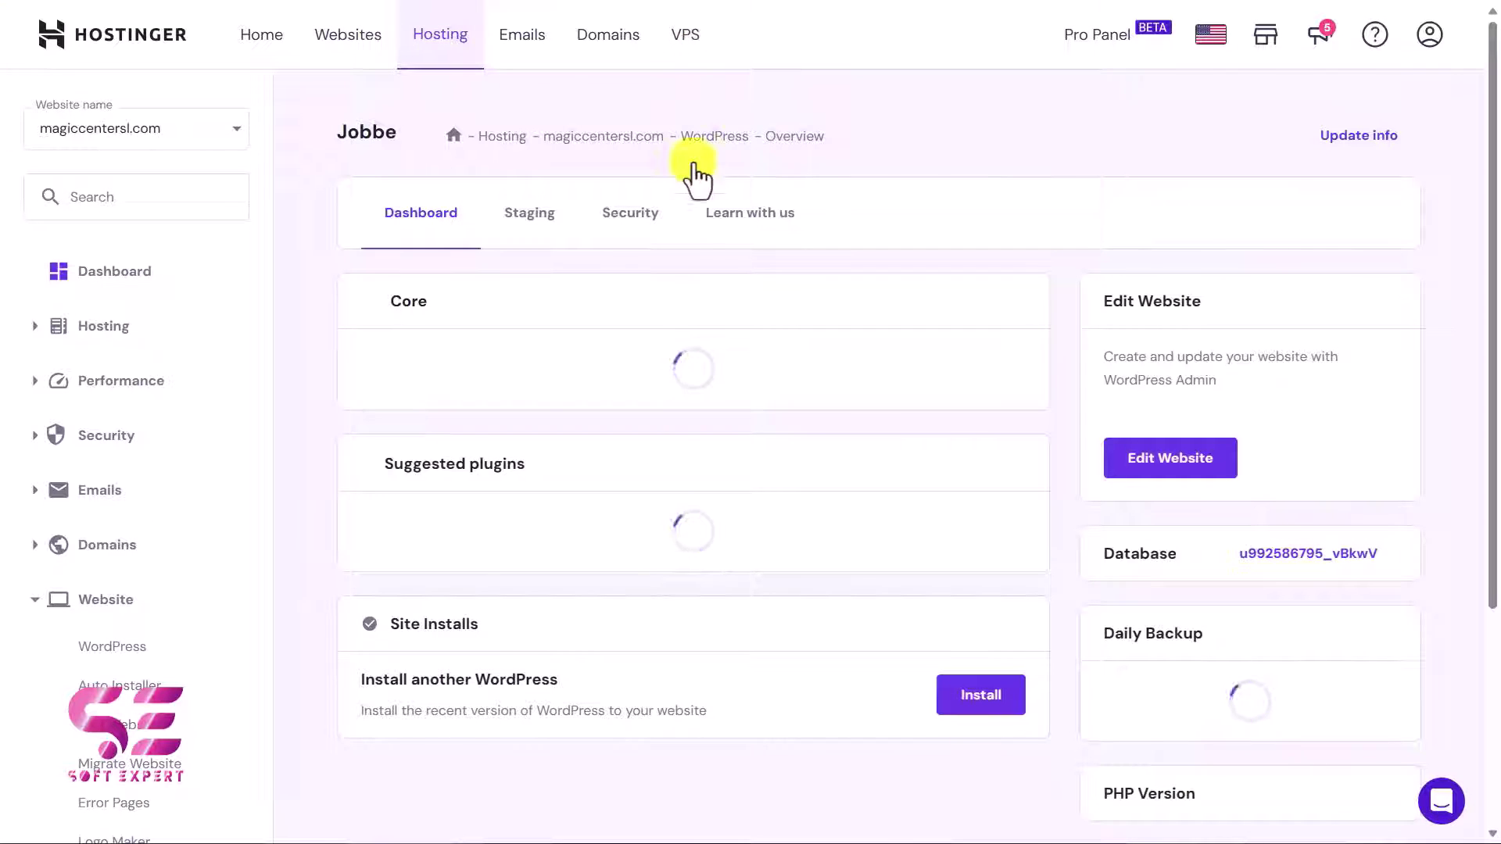
Review the Jobbe site's core settings, daily backup, PHP and WordPress versions, and open its WordPress admin dashboard
scroll(516, 284, "down", 3)
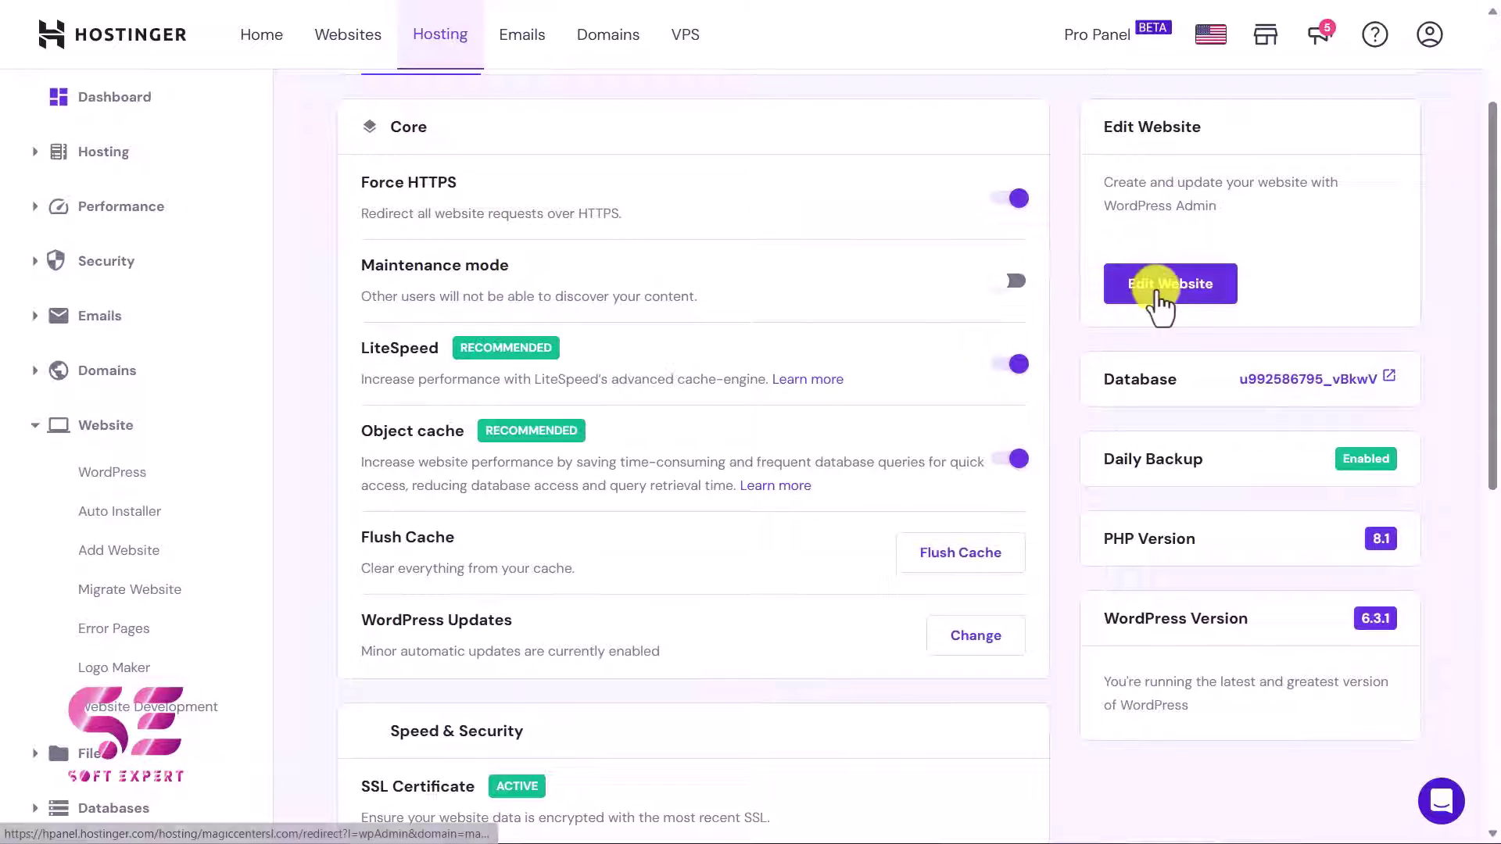
scroll(755, 360, "down", 5)
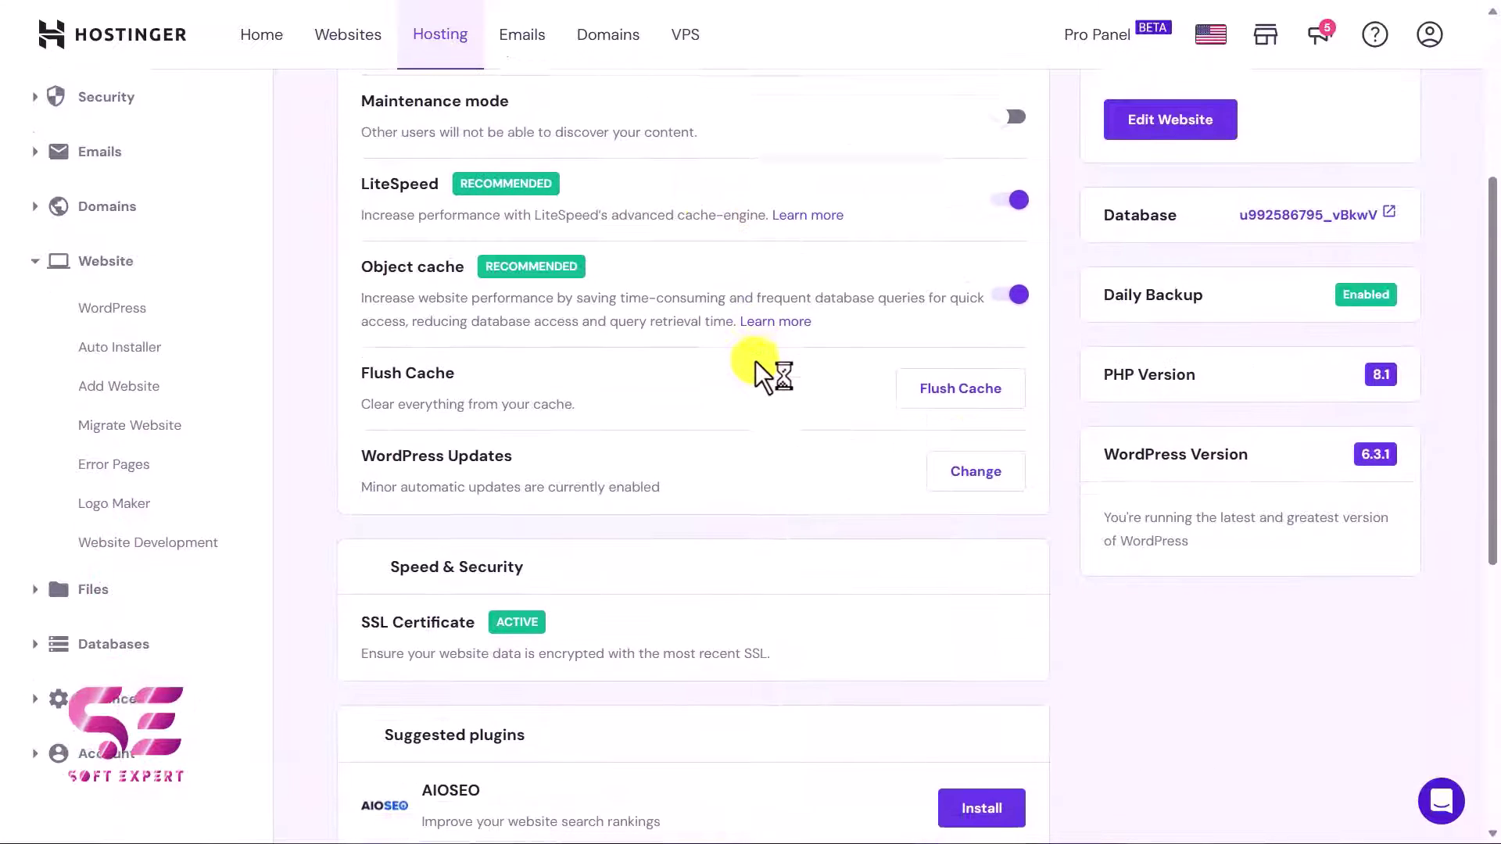
scroll(1100, 443, "up", 3)
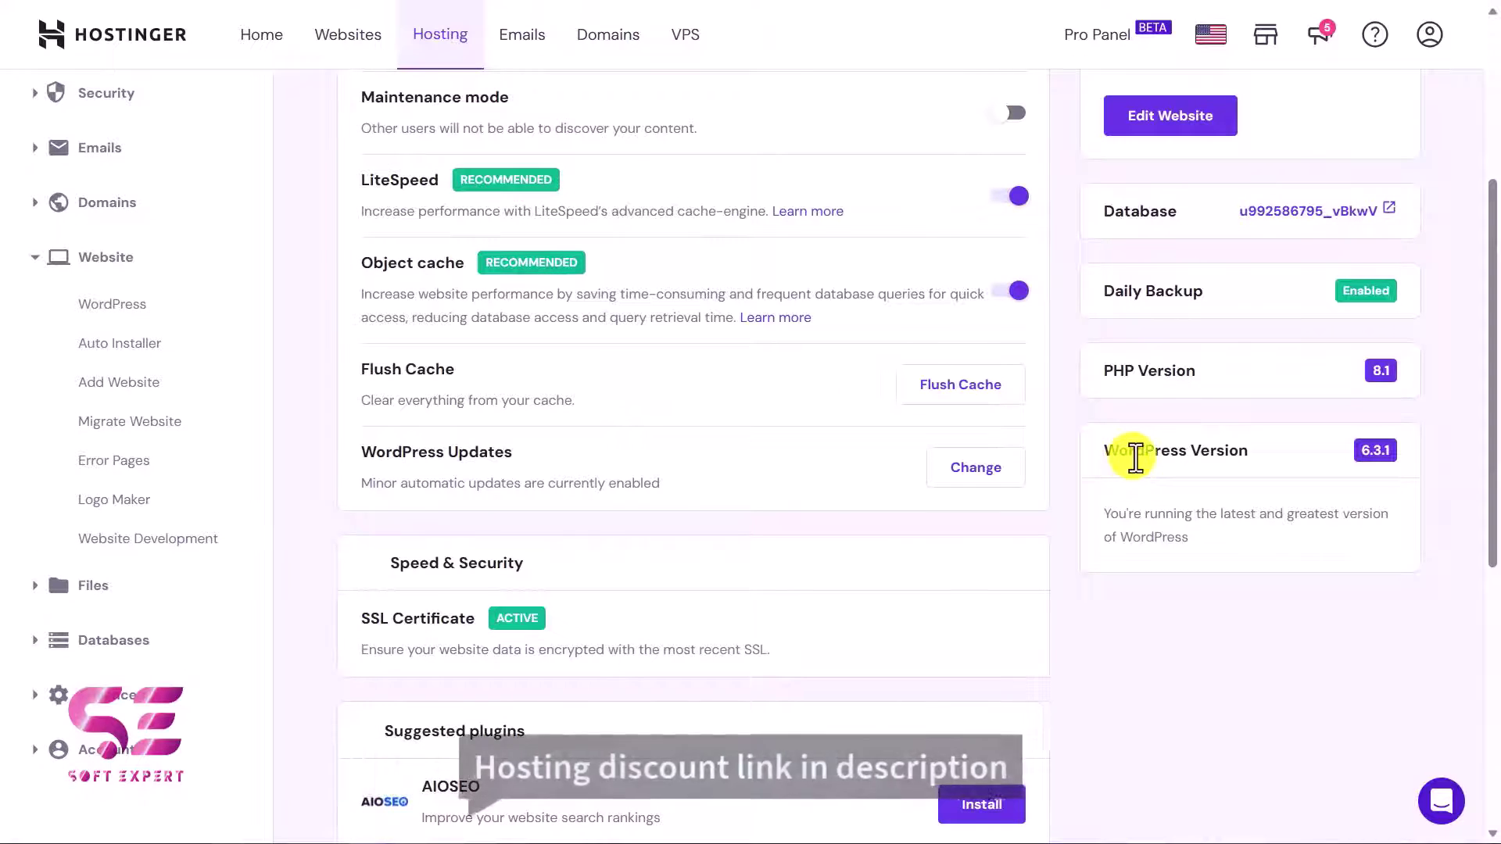
left_click_drag(1129, 452, 1233, 452)
left_click(1233, 453)
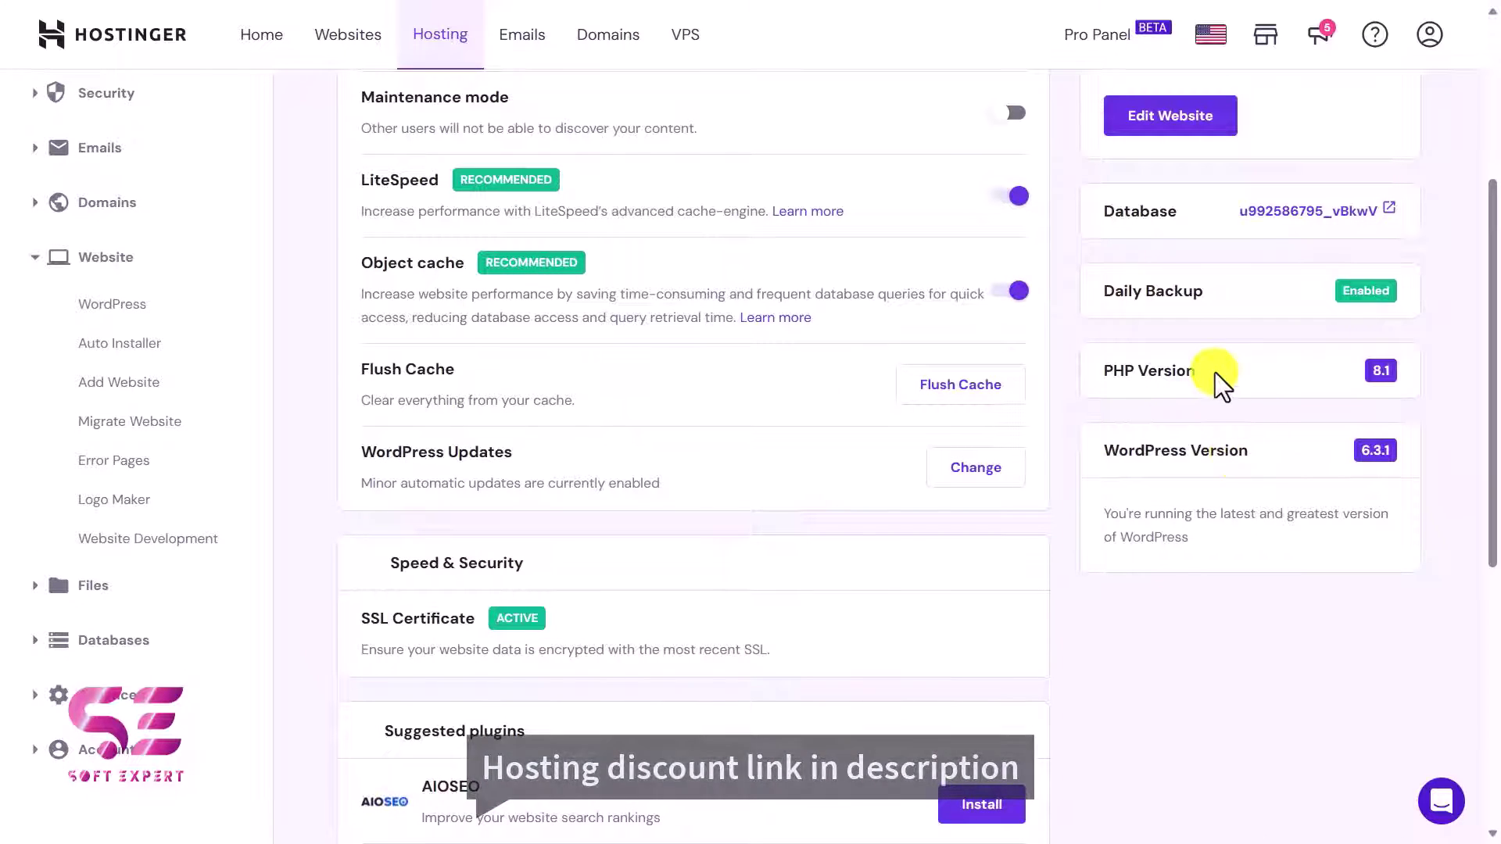
left_click_drag(1204, 298, 1131, 301)
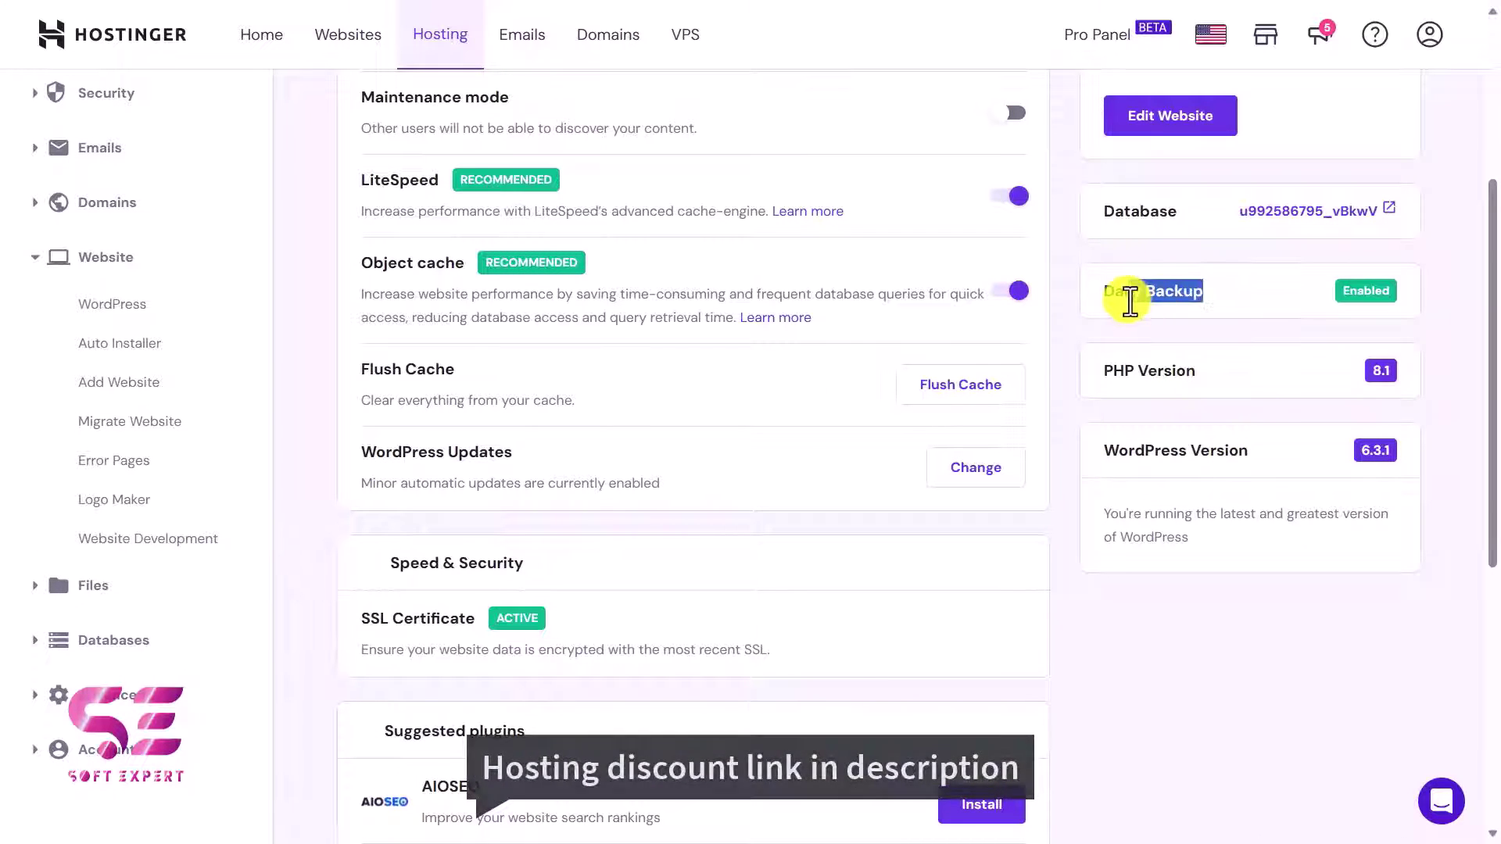
left_click(1245, 319)
scroll(1190, 392, "up", 5)
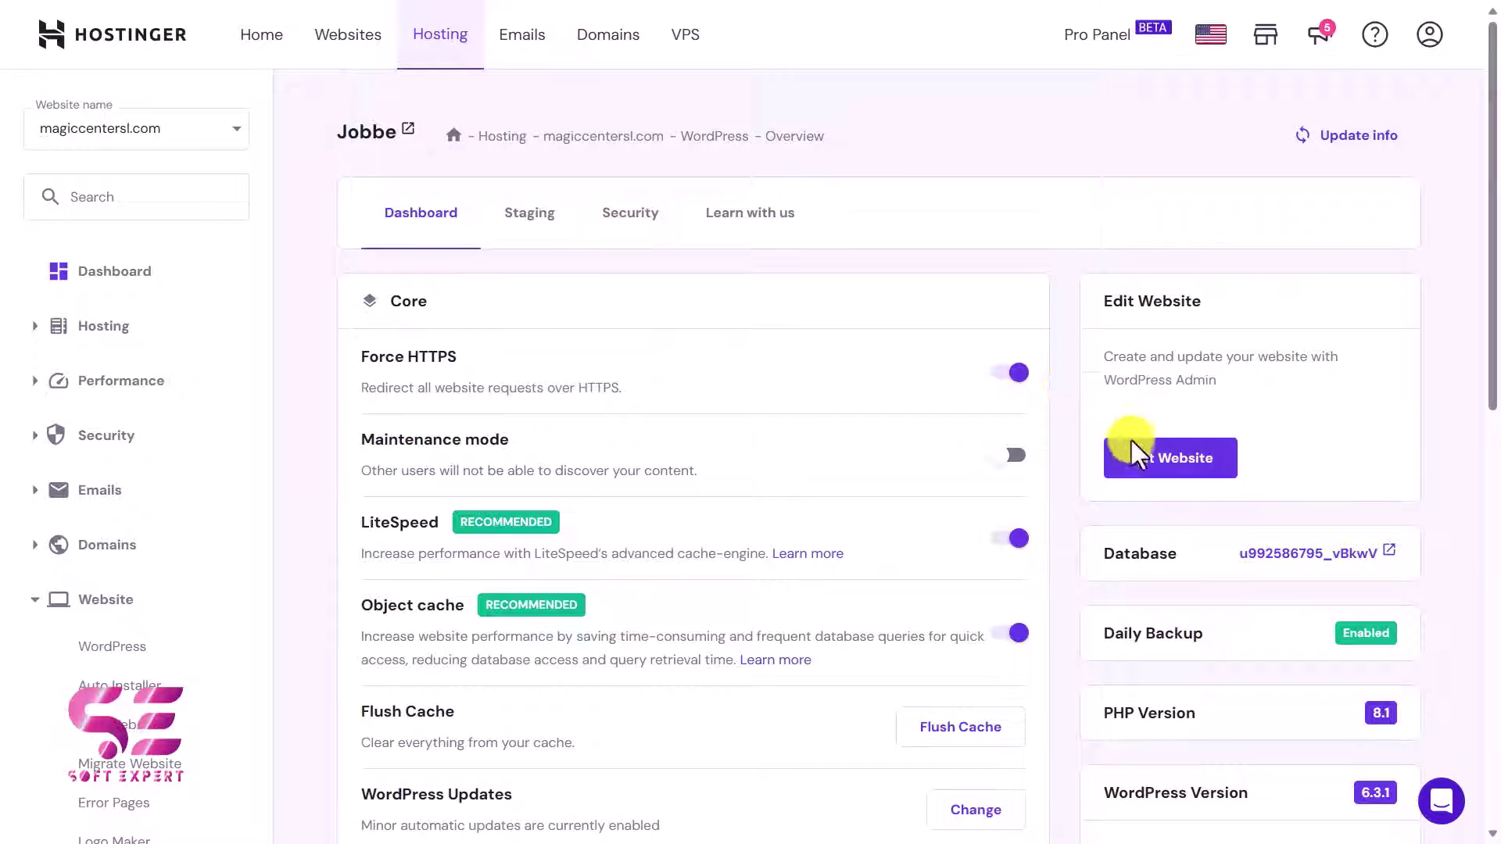
left_click(1213, 460)
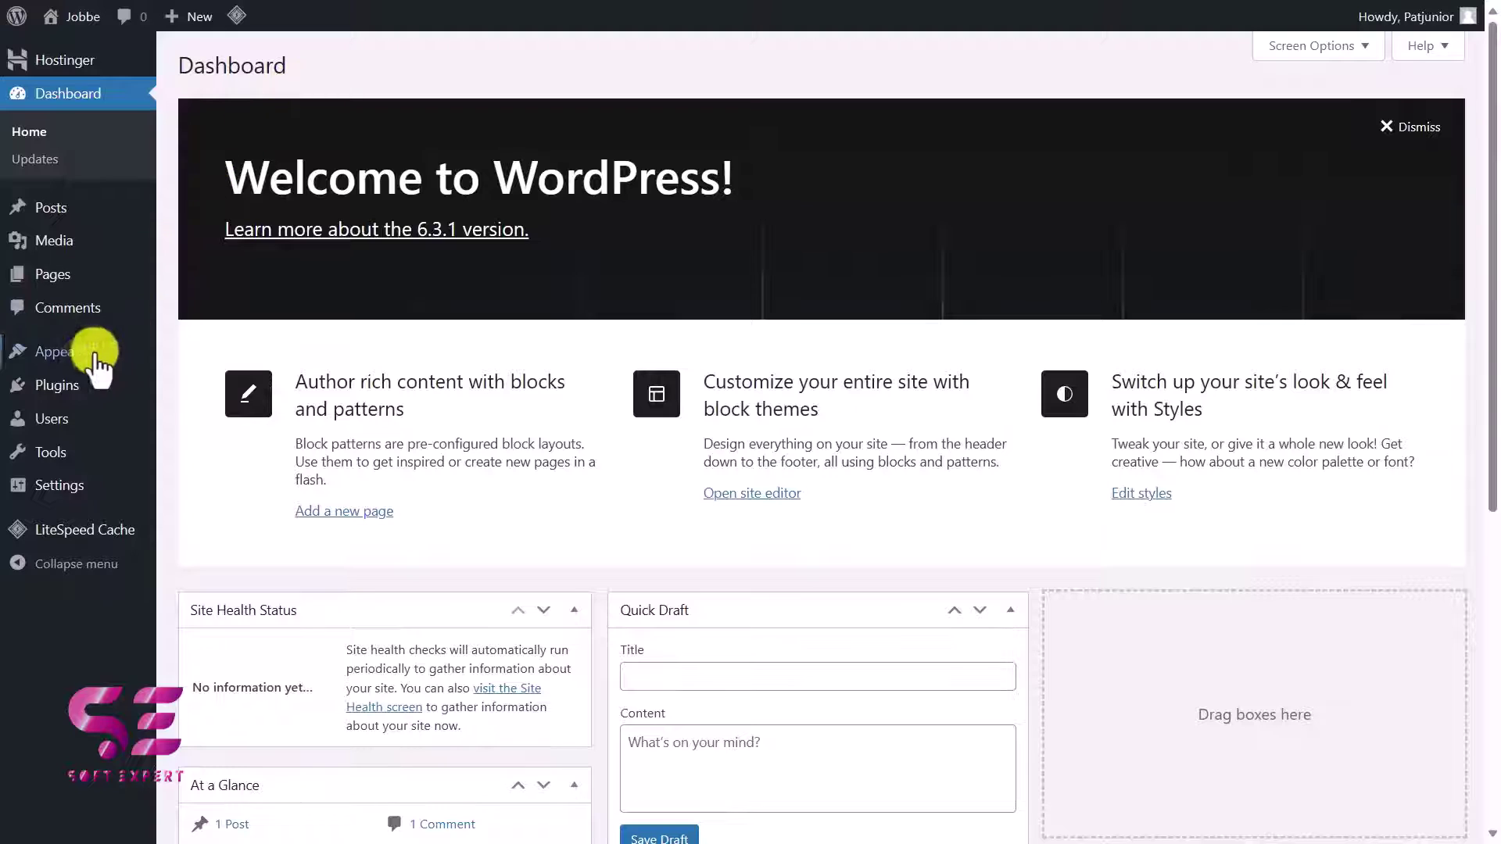
mouse_move(107, 388)
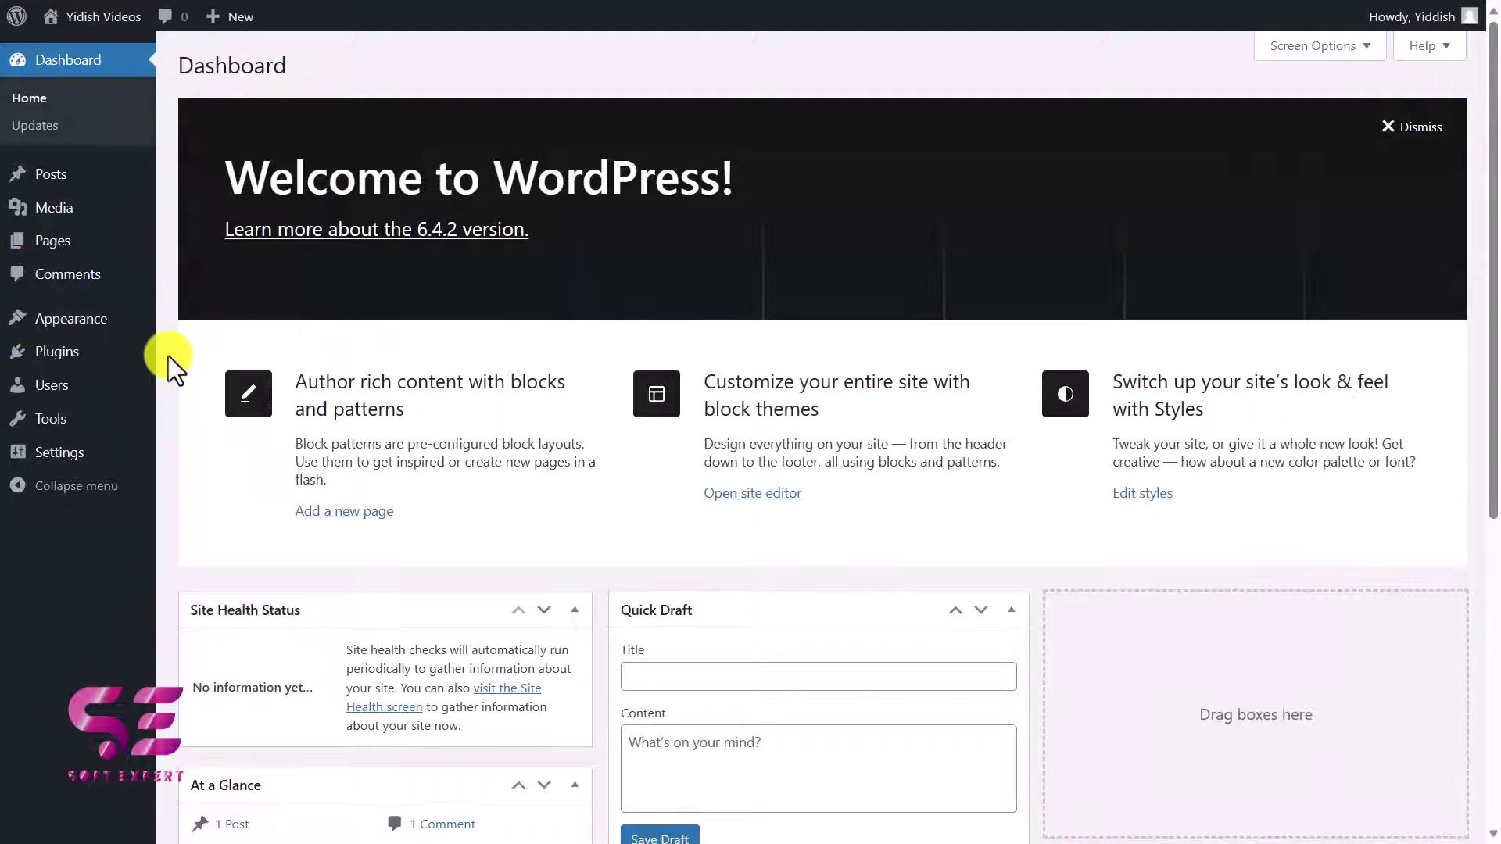
In the Yidish Videos WordPress admin, upload themeforest-8681SQOu-vidmov-video-wordpress-theme-wordpress-theme.zip from the VidMov folder, then install and activate the theme
mouse_move(114, 333)
left_click(196, 325)
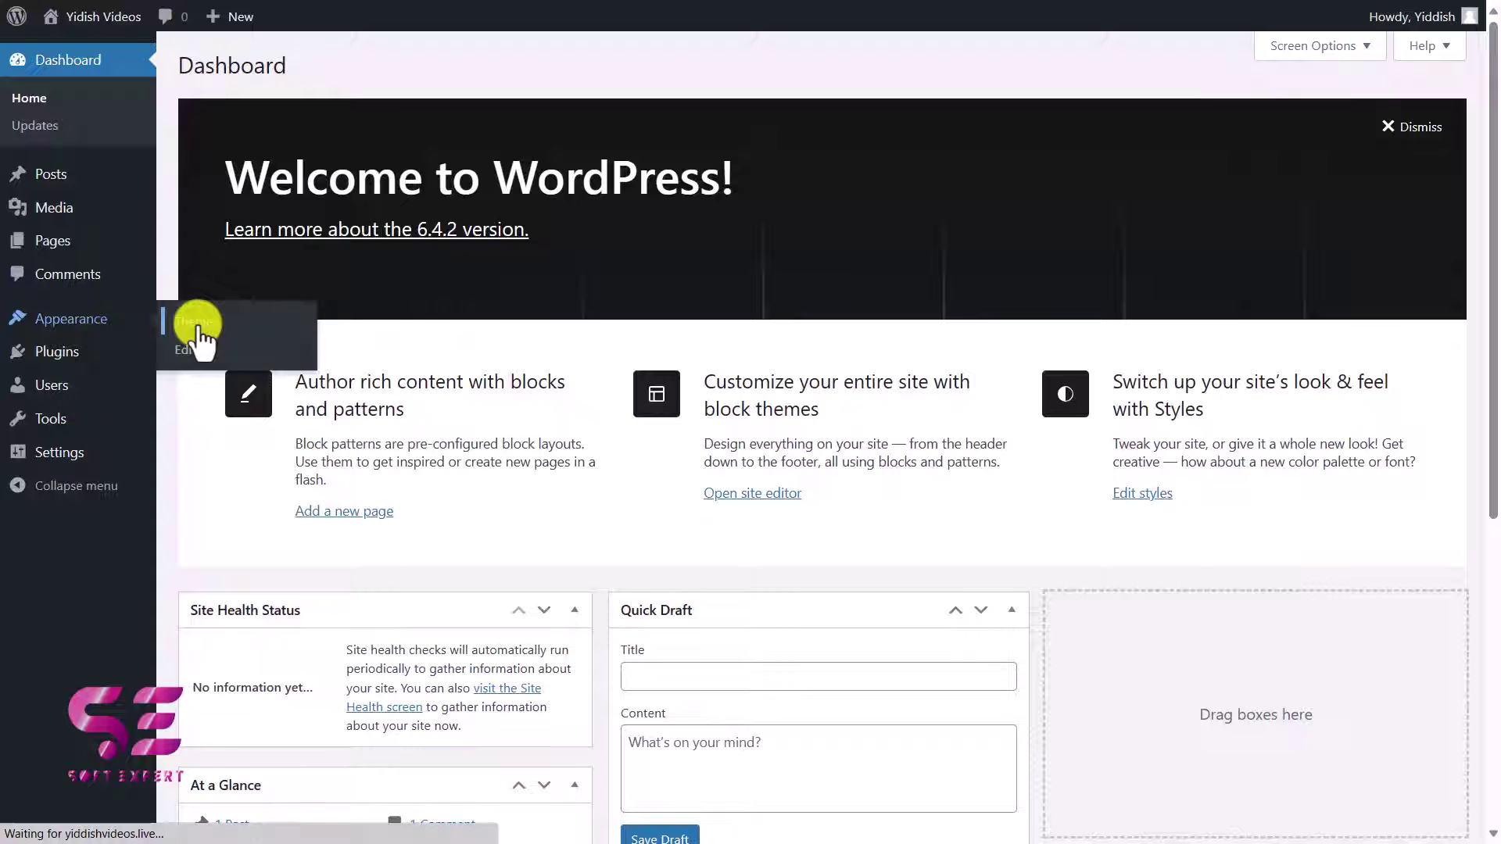
left_click(345, 77)
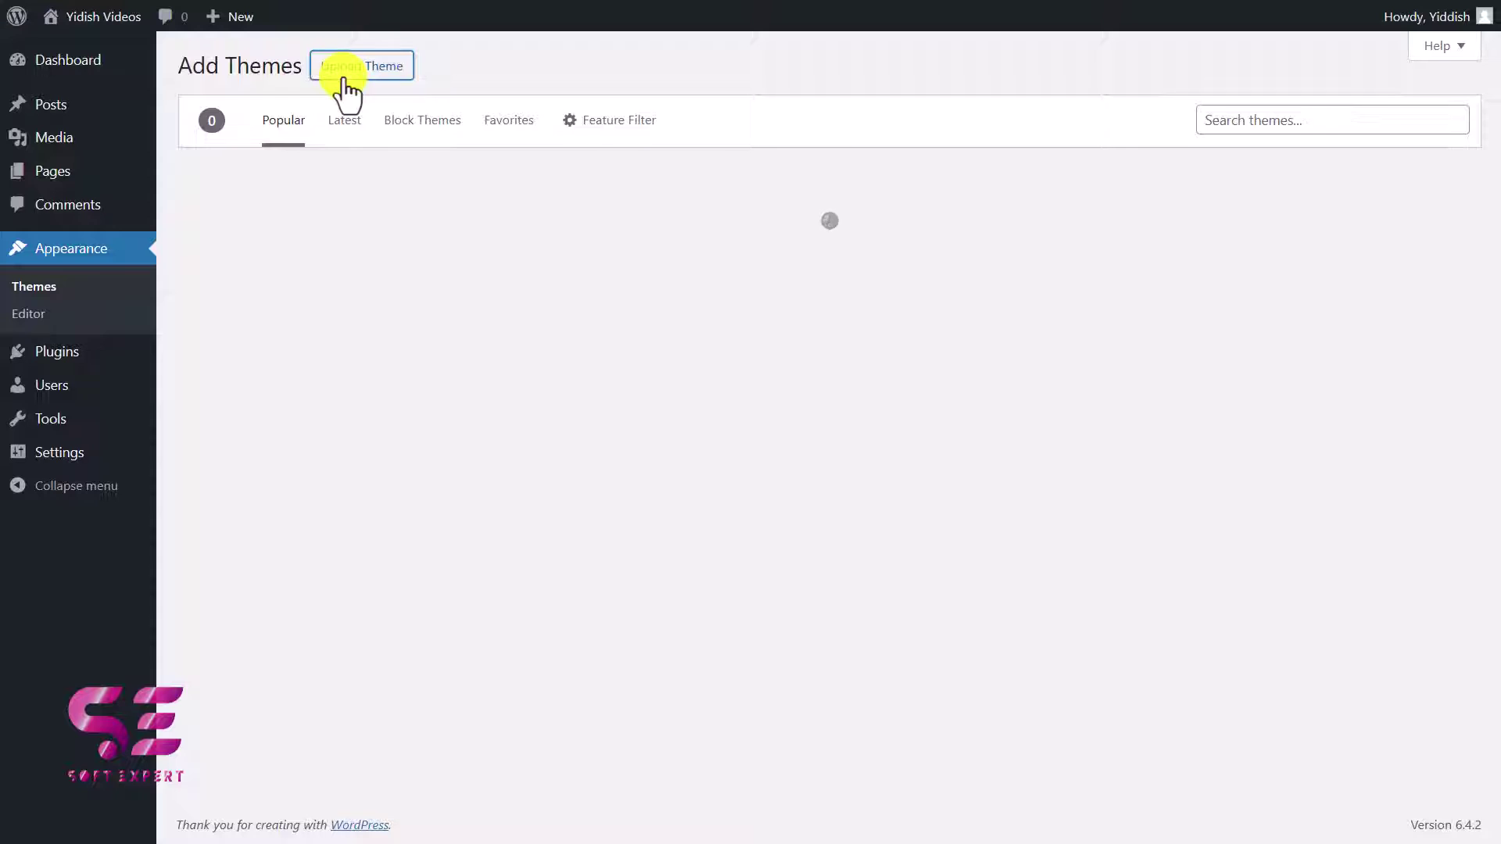
left_click(344, 74)
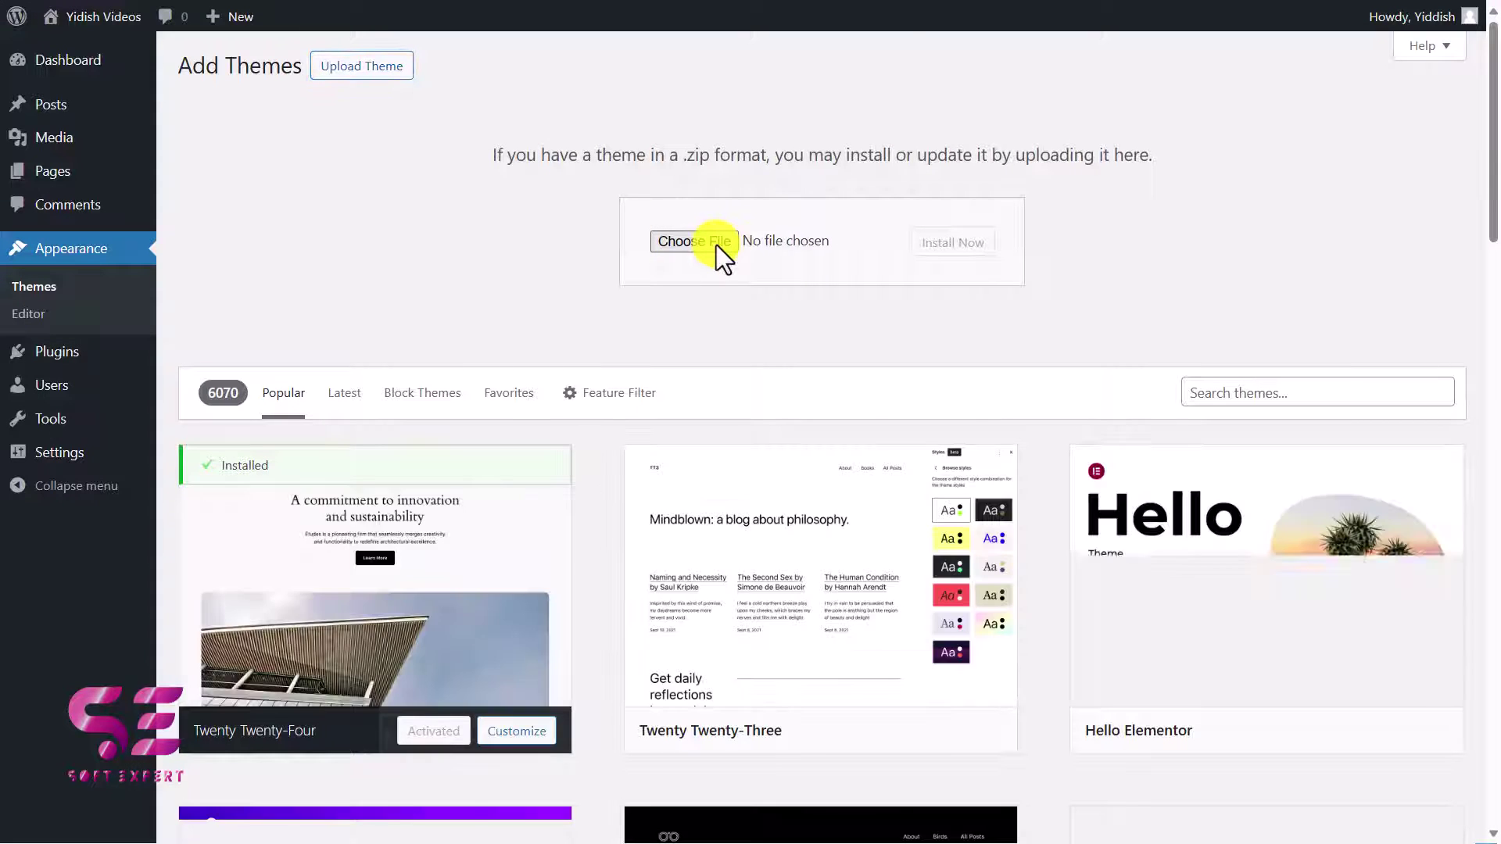
left_click(694, 241)
left_click(322, 150)
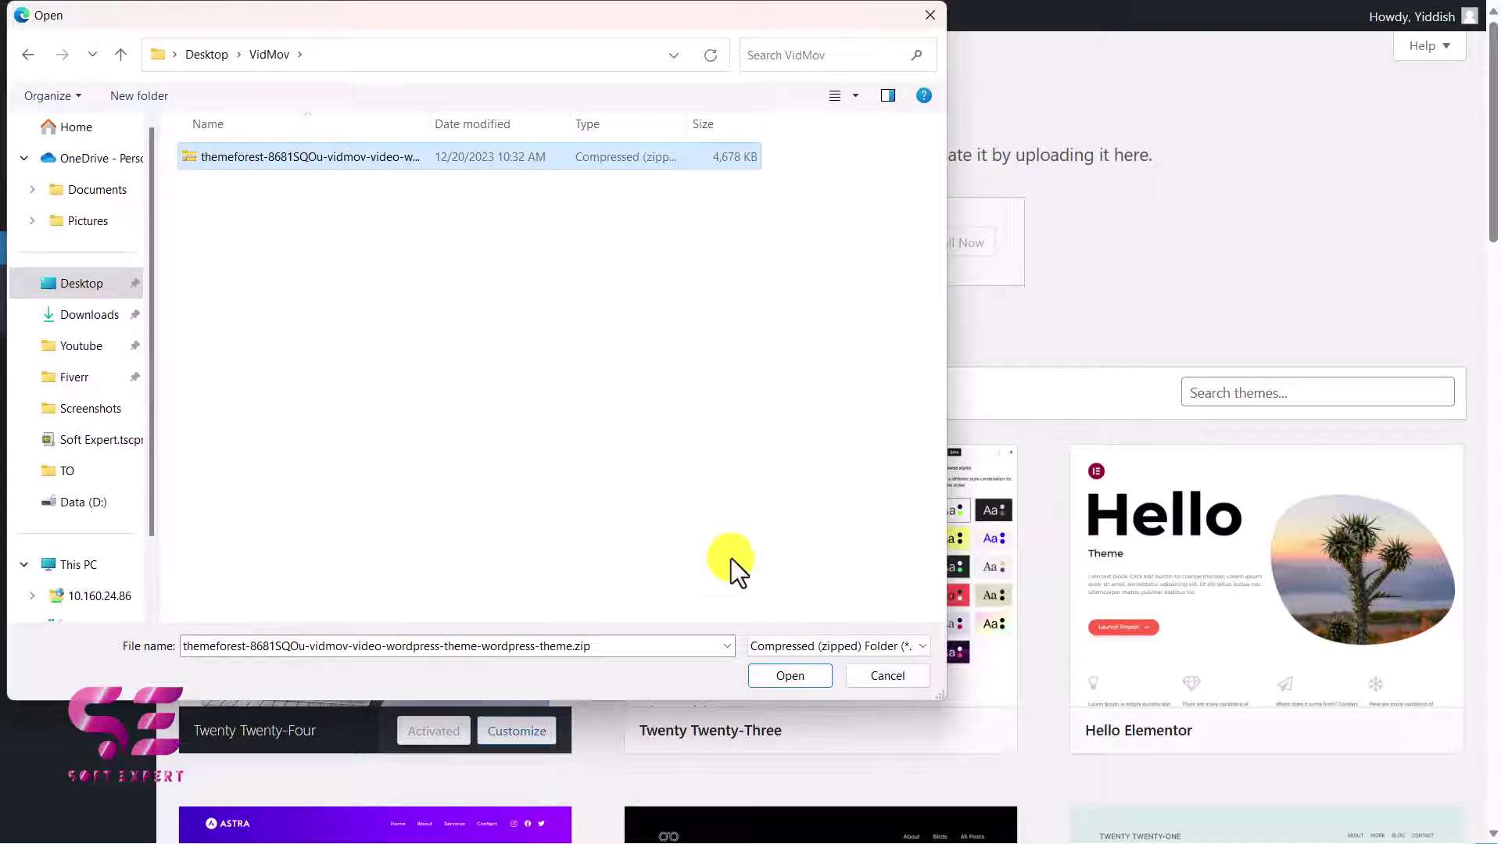
left_click(769, 678)
left_click(952, 245)
left_click(279, 231)
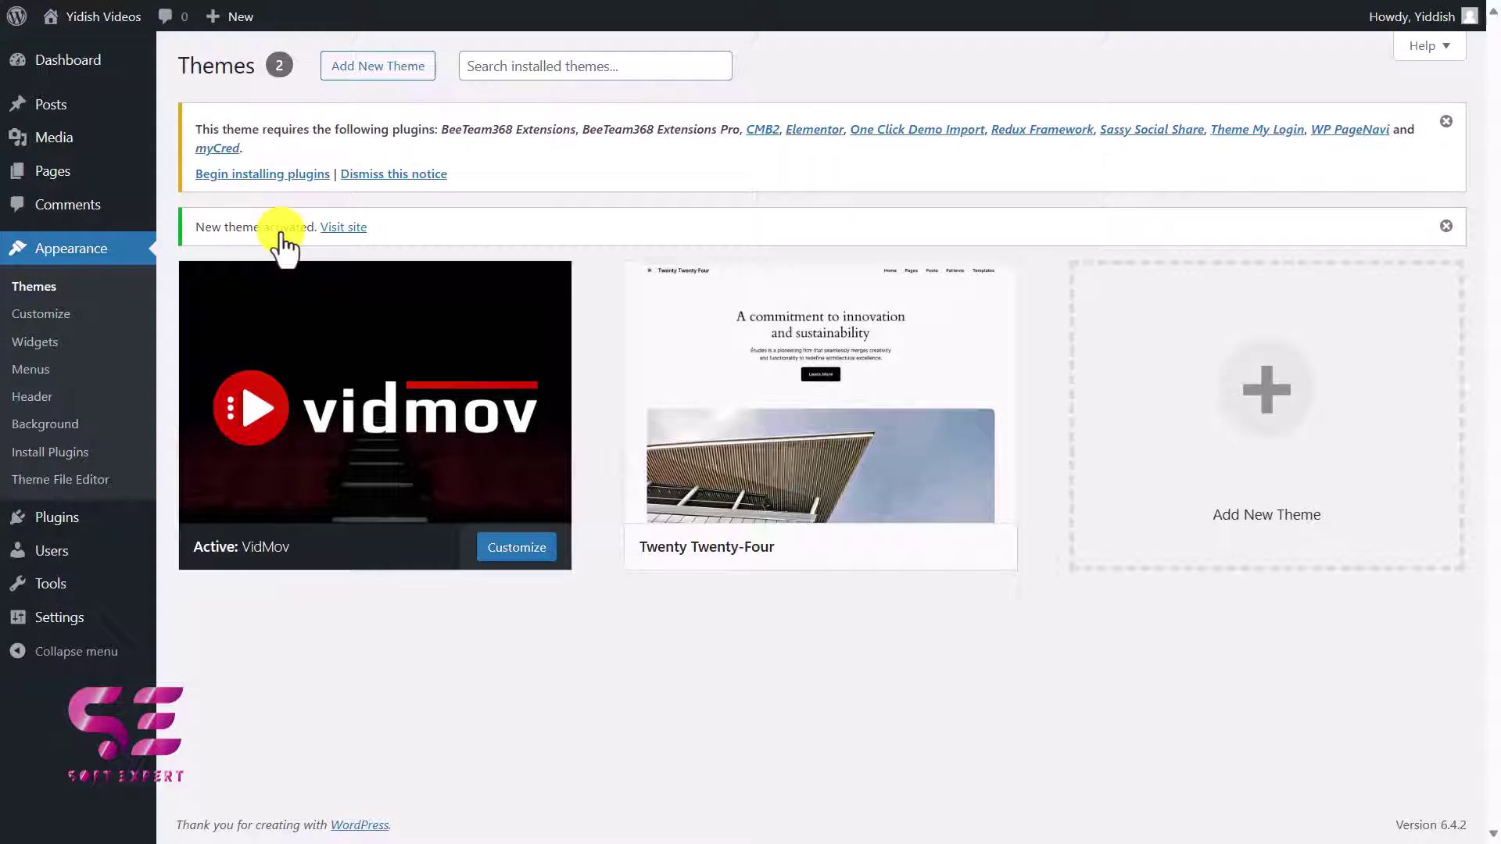
Delete the inactive Twenty Twenty-Four theme
left_click(787, 398)
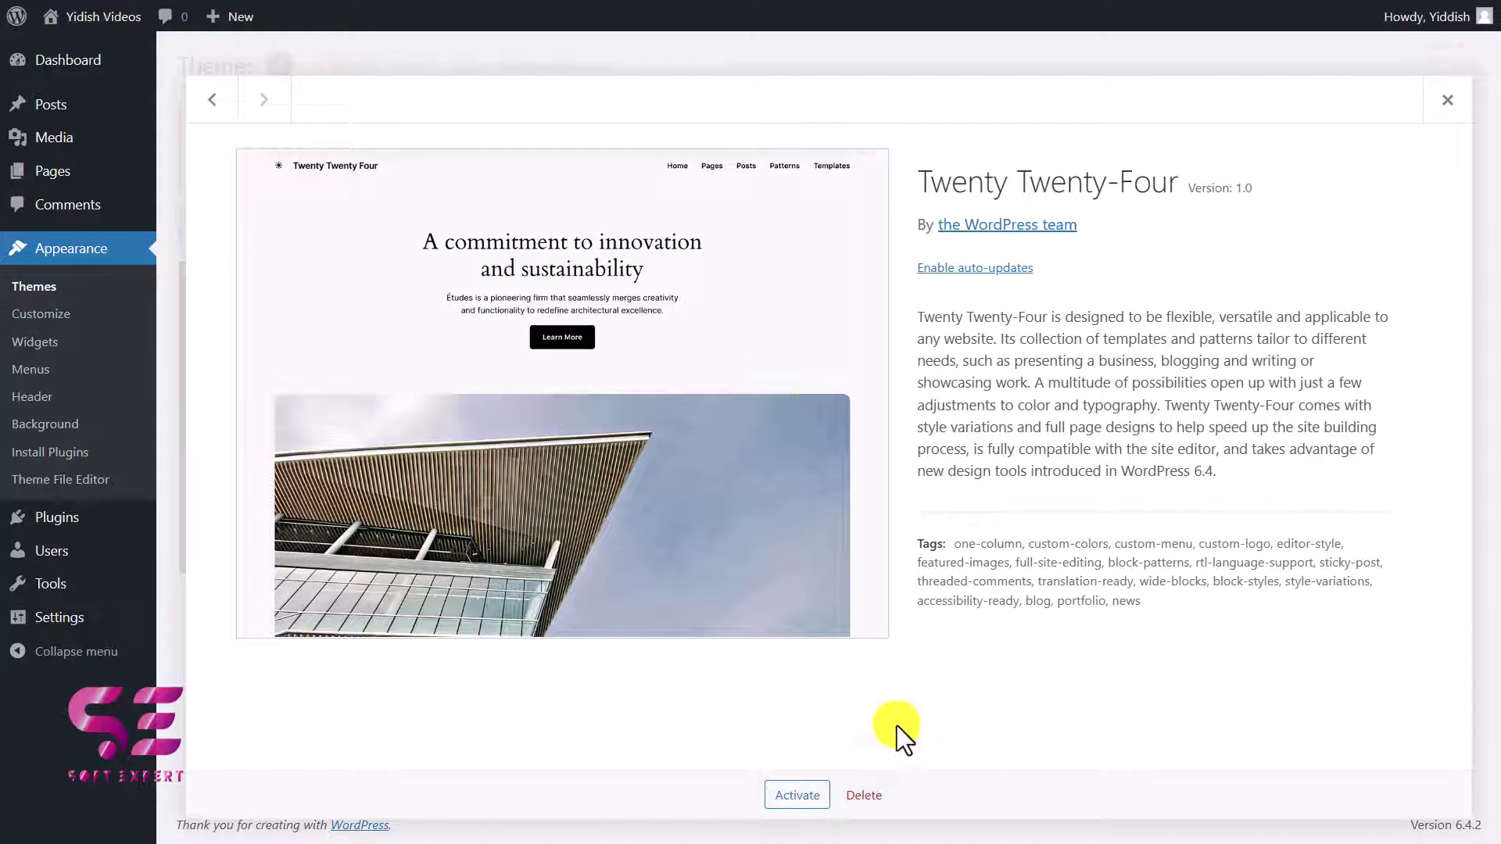
left_click(868, 797)
key("Return")
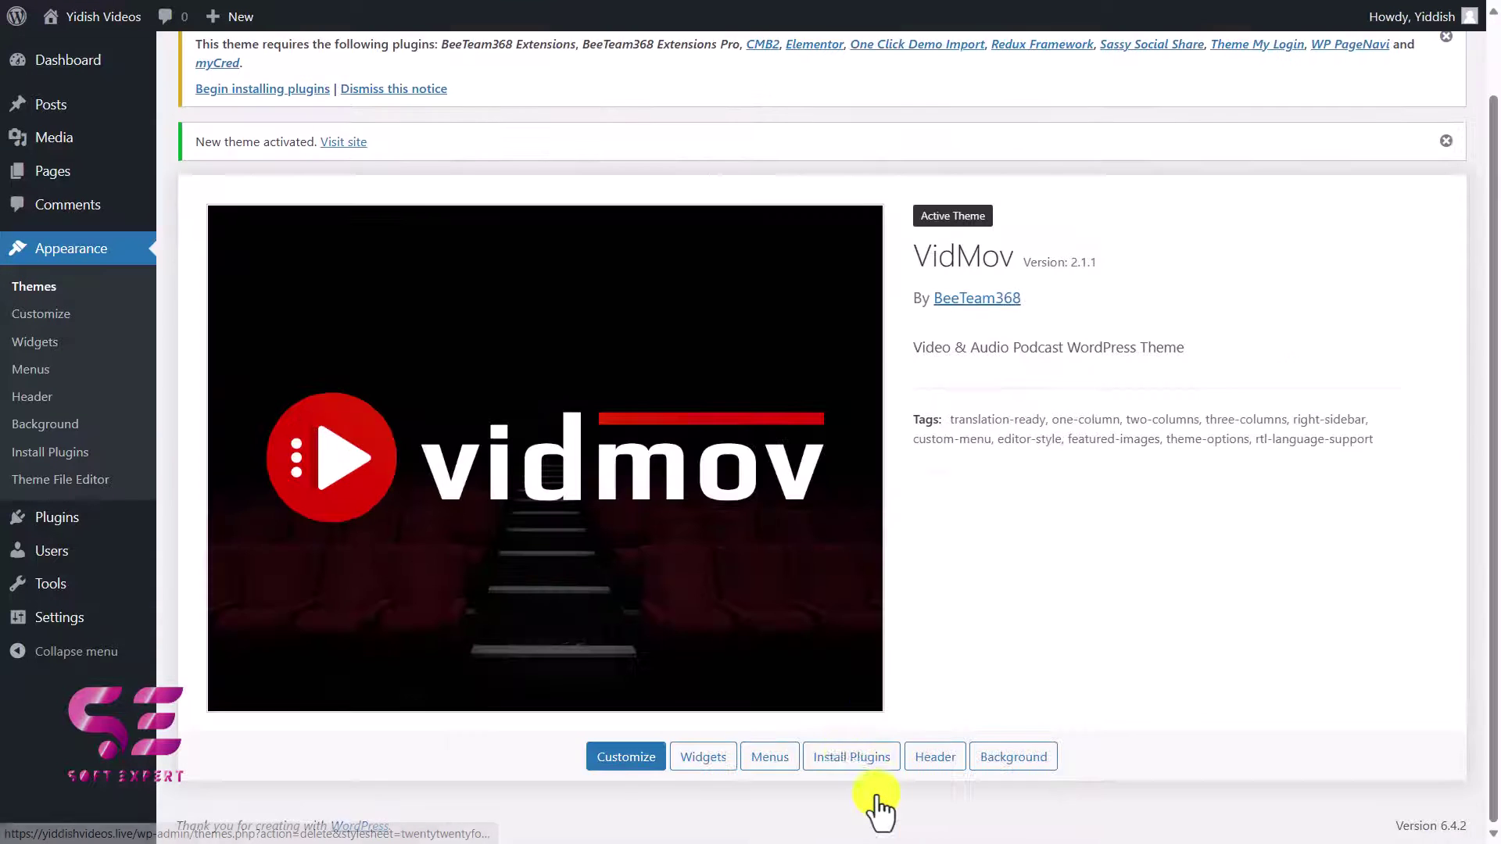
scroll(667, 285, "up", 1)
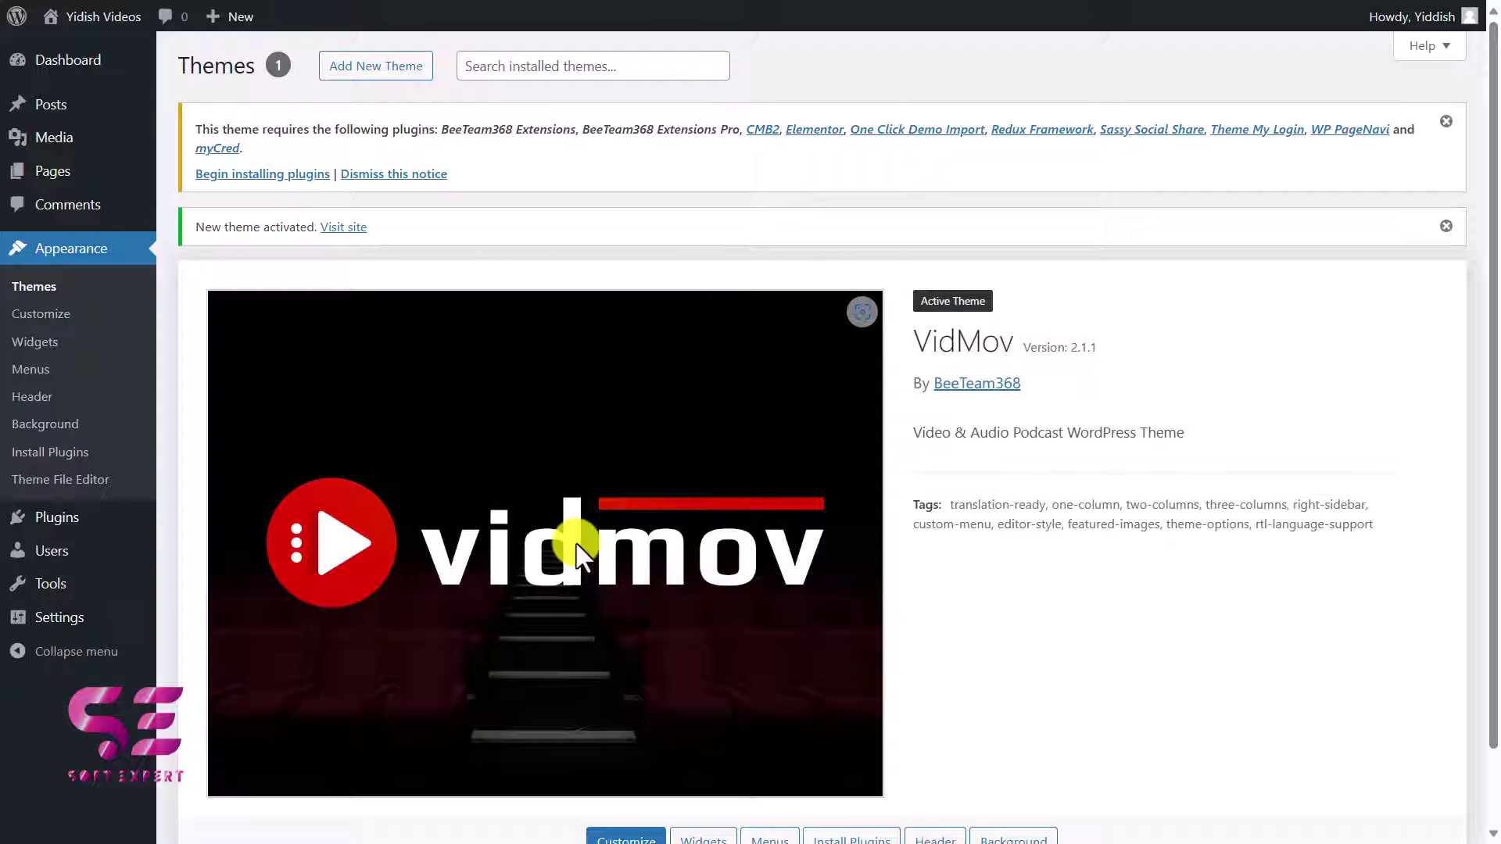
Install all the plugins required by the VidMov theme in one bulk action
left_click(266, 177)
left_click(197, 173)
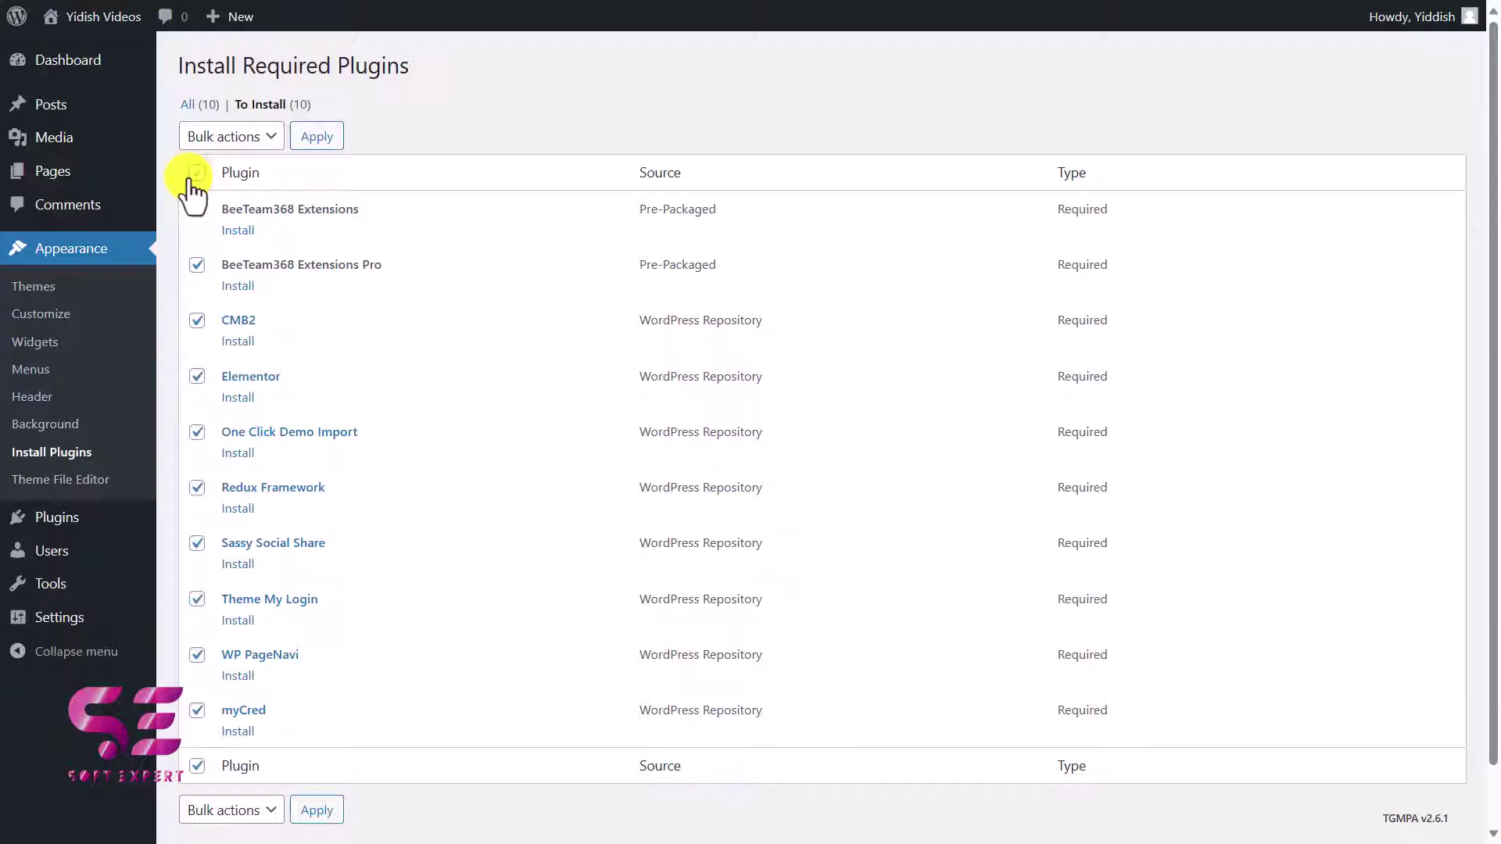
left_click(251, 149)
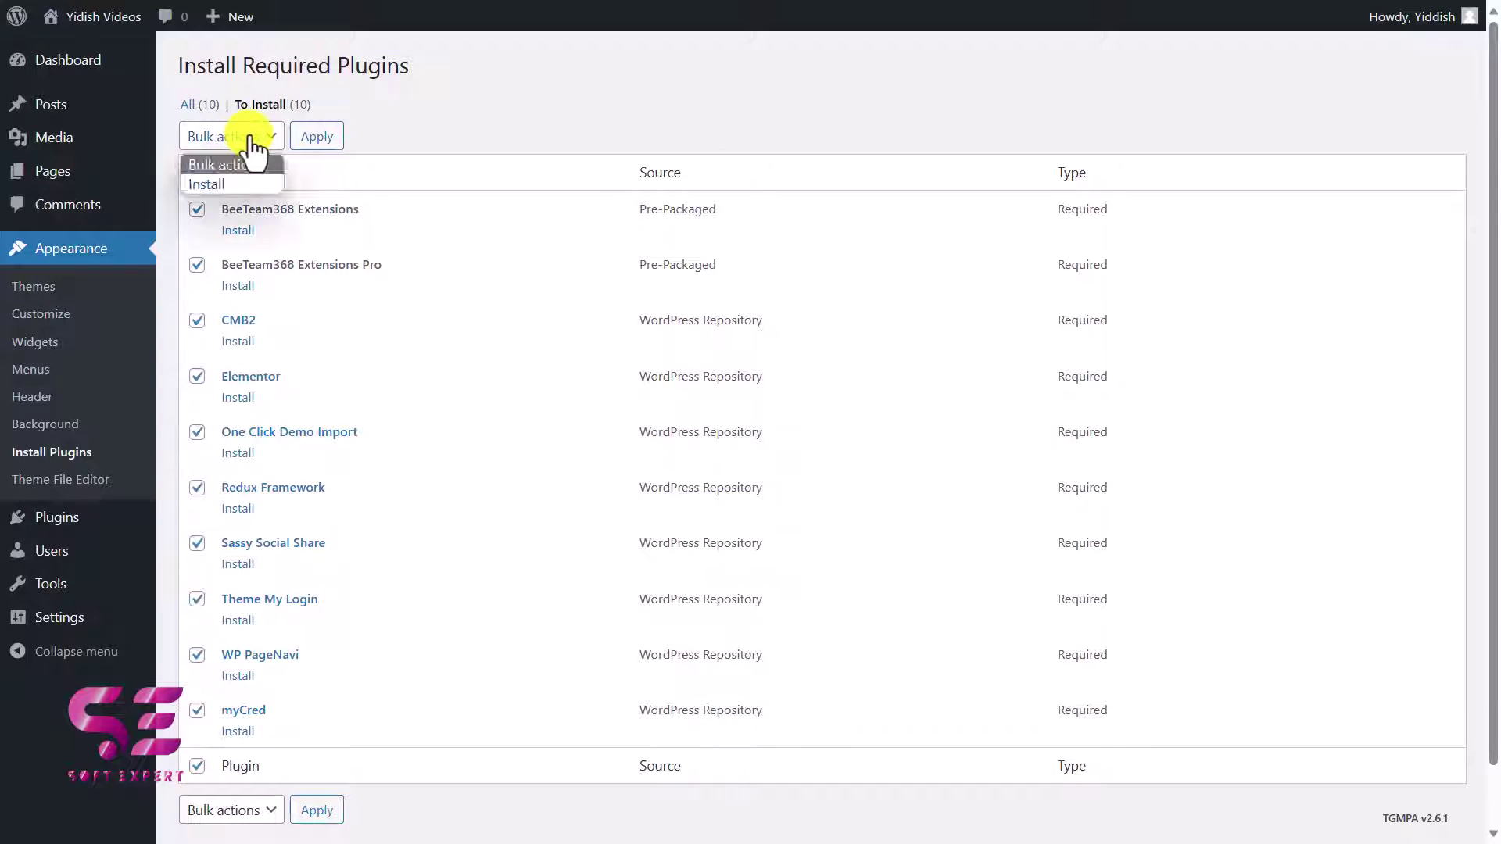
left_click(217, 181)
left_click(323, 147)
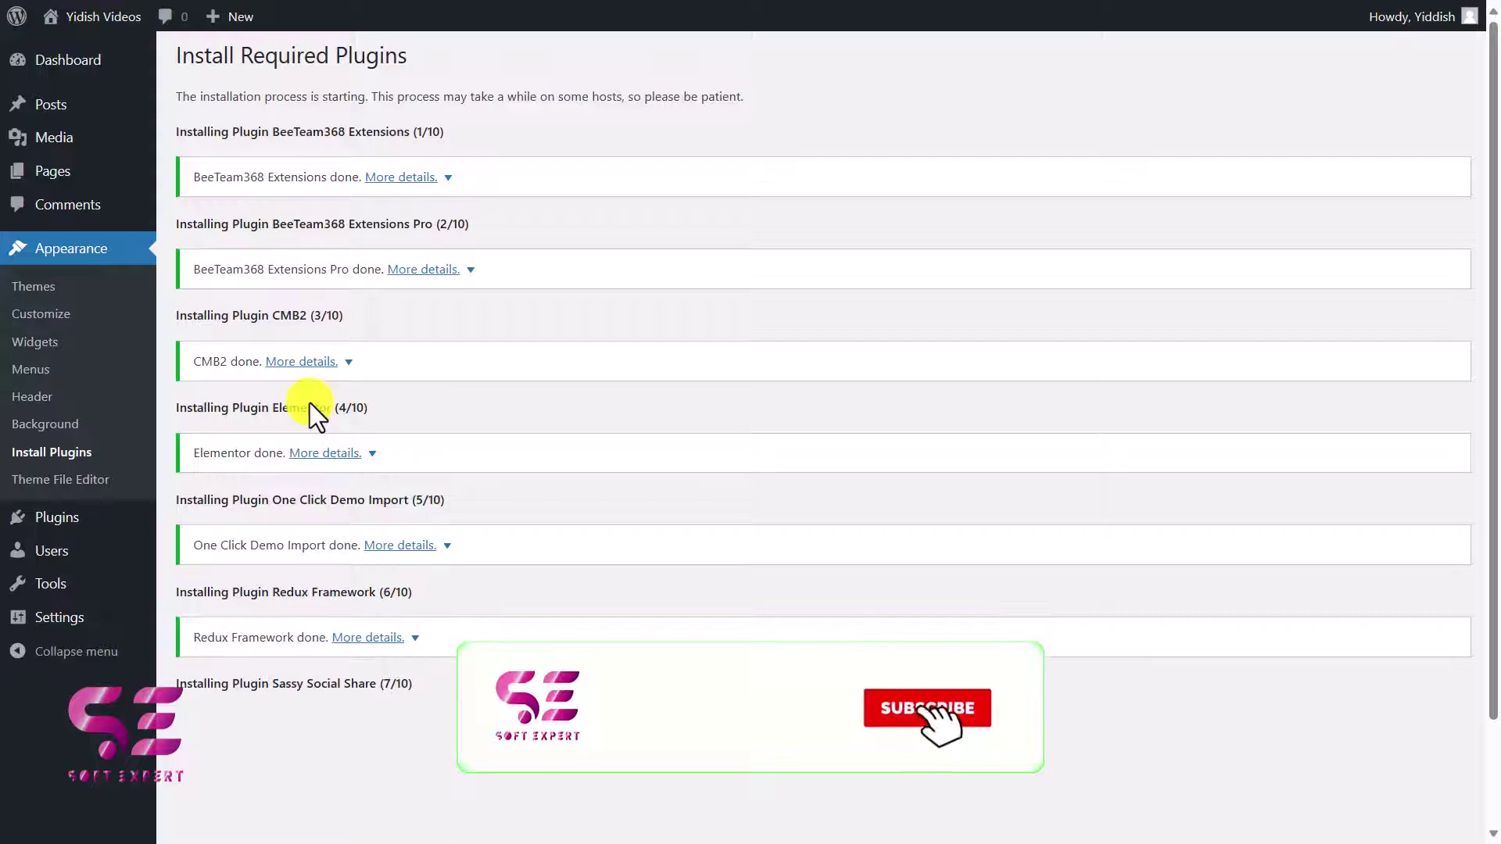
scroll(310, 402, "down", 3)
scroll(346, 528, "down", 2)
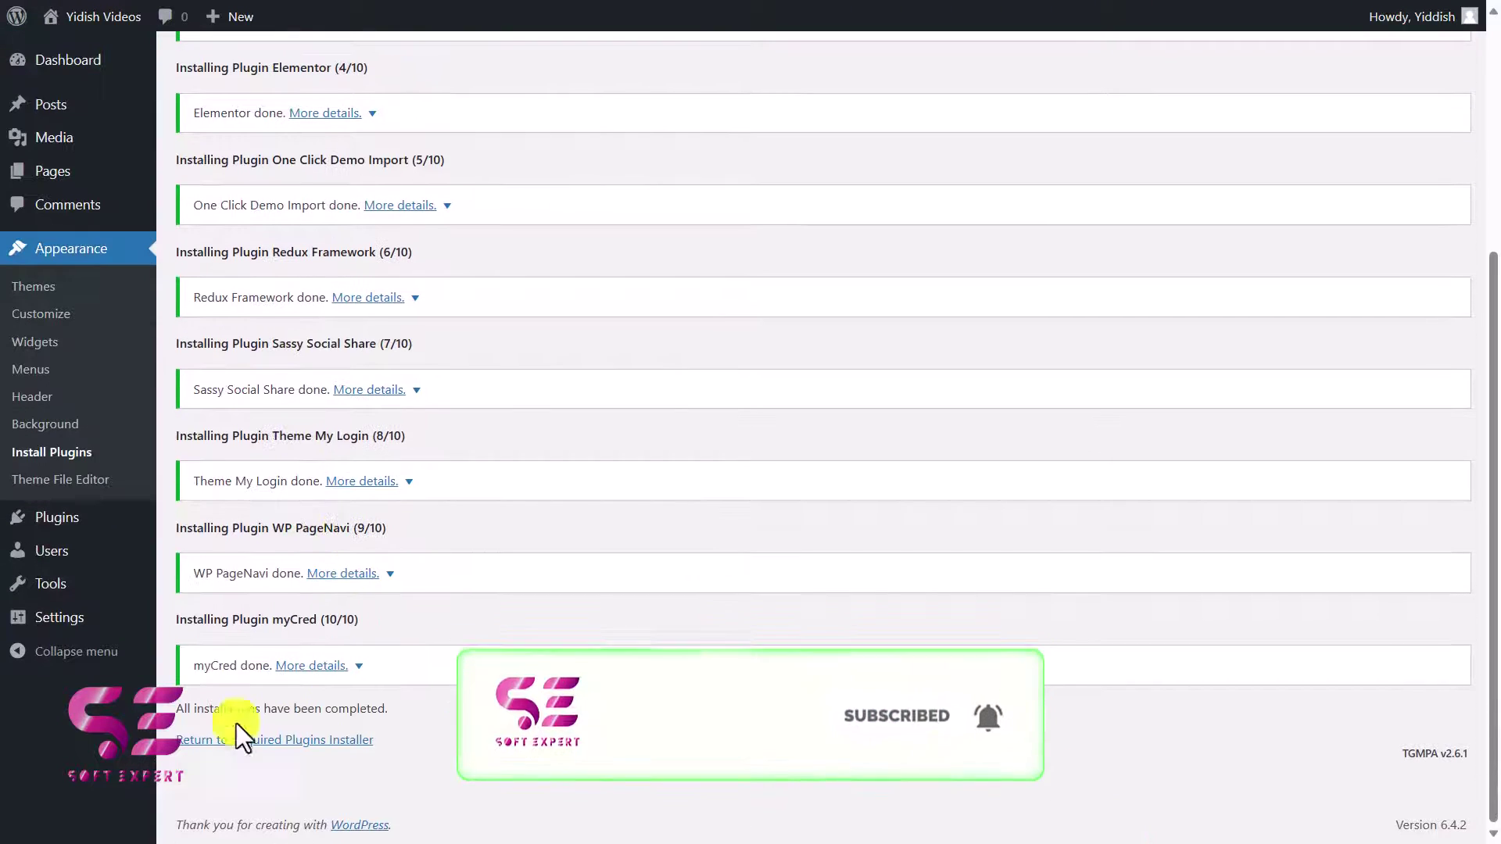
Activate all the required plugins in one bulk action and return to the dashboard
left_click(281, 741)
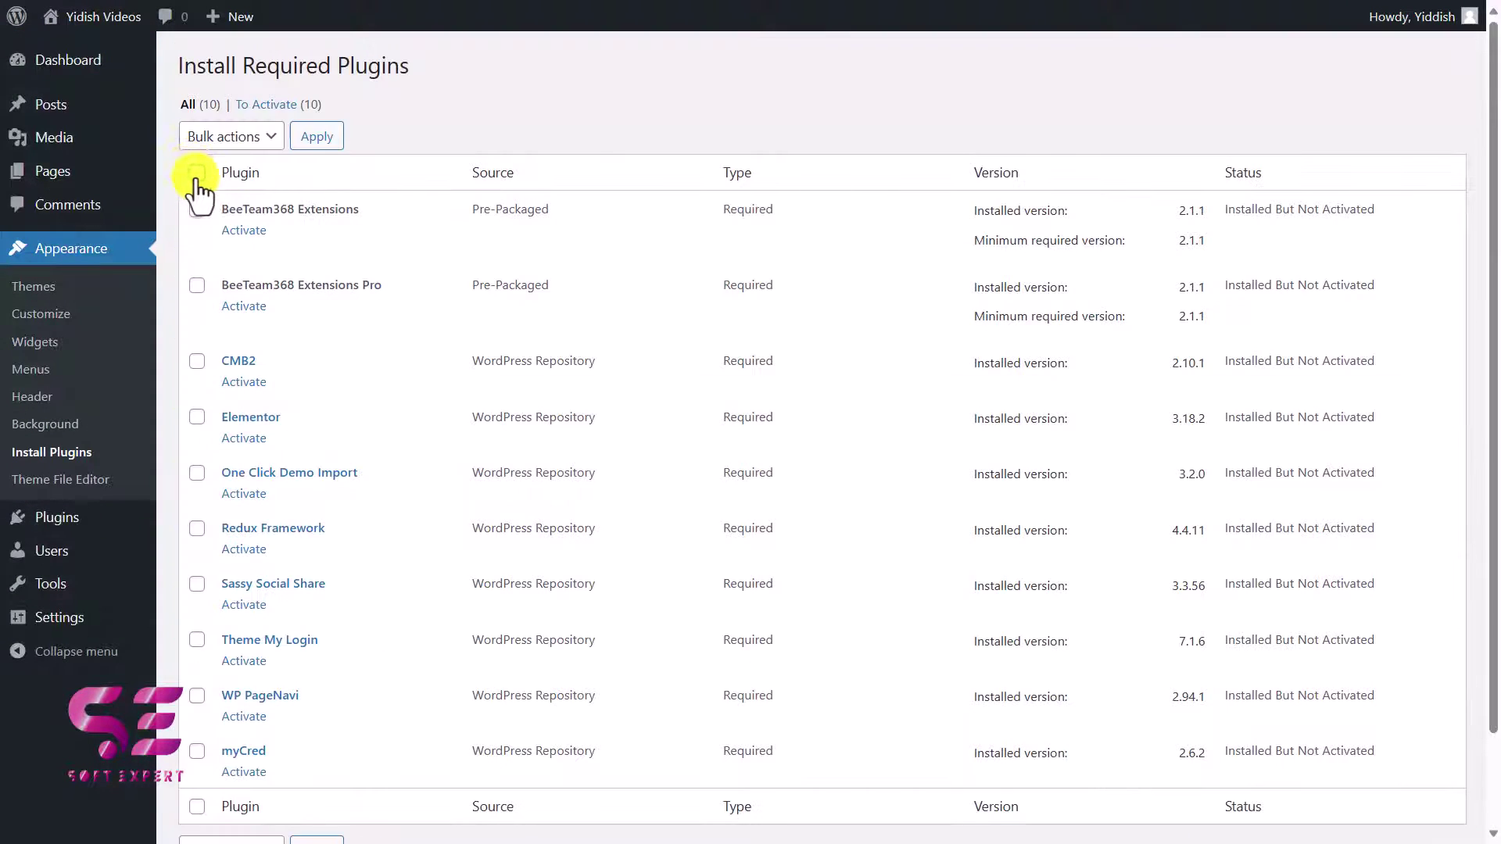
left_click(196, 173)
left_click(201, 139)
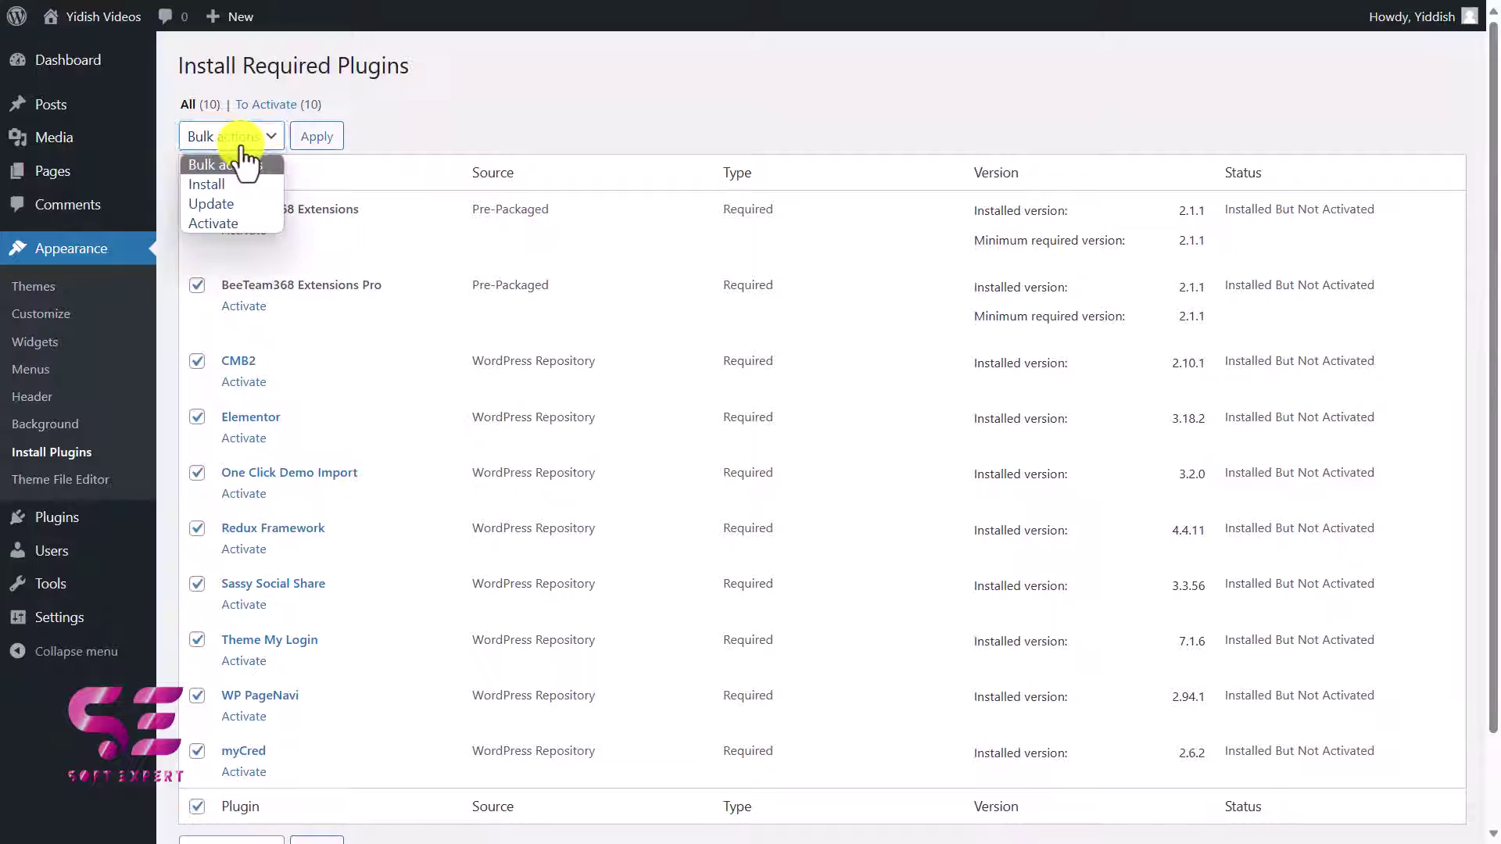
left_click(219, 227)
left_click(313, 139)
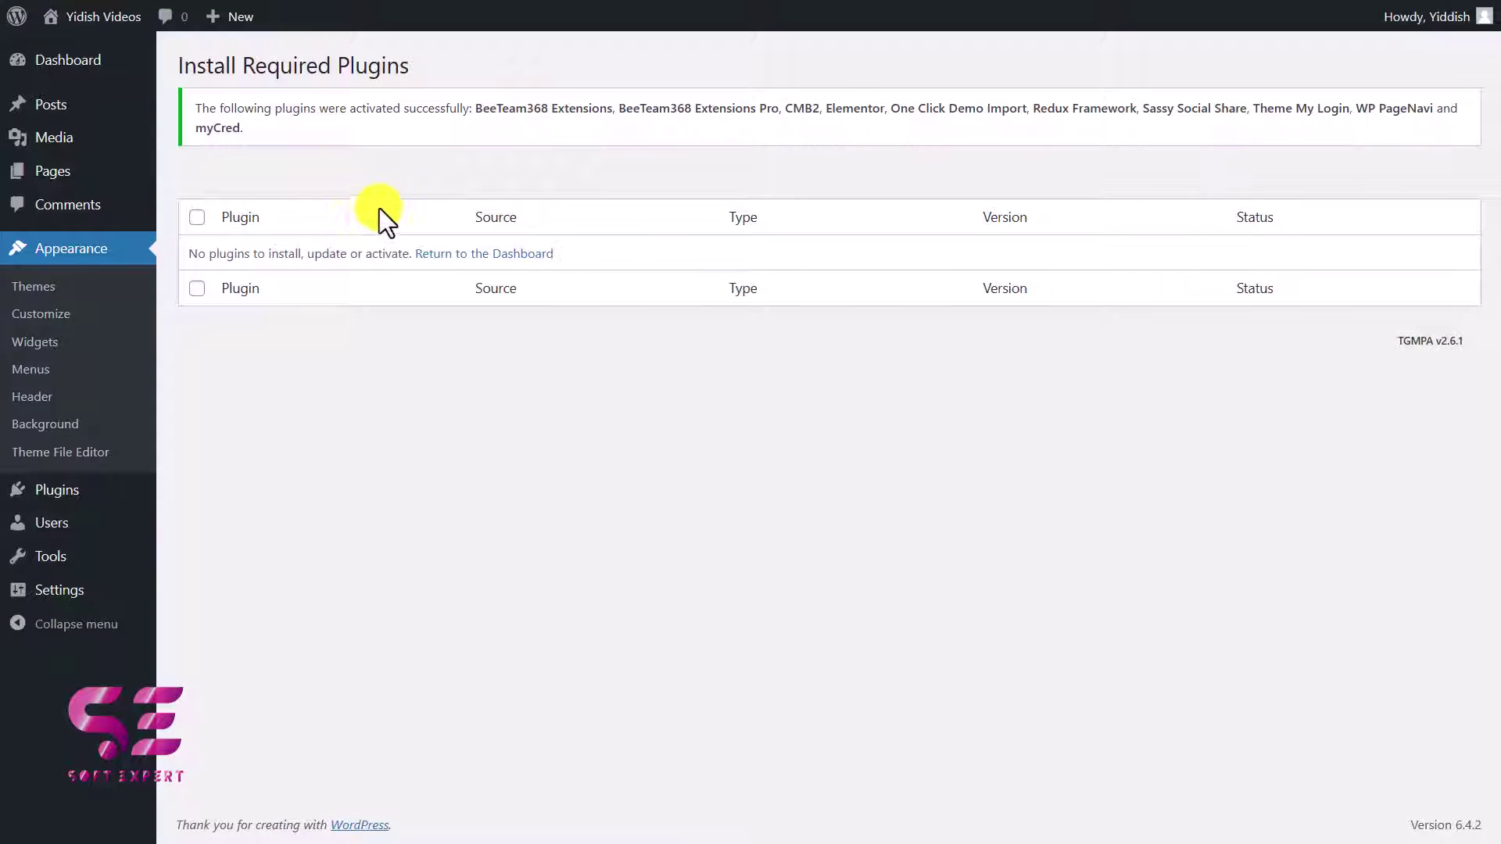
left_click(453, 256)
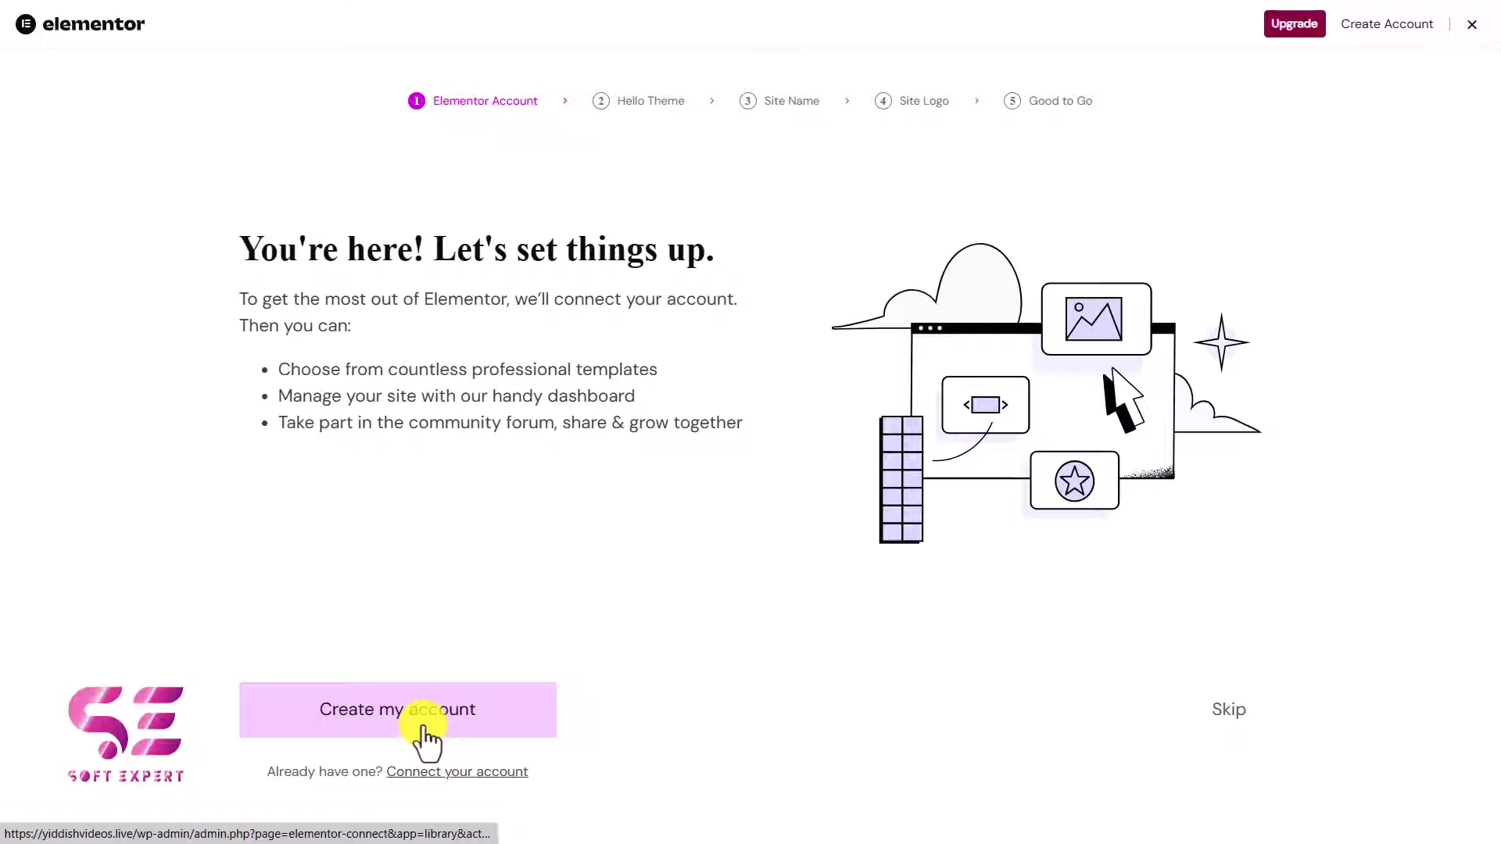
Close the Elementor account setup wizard and return to the WordPress dashboard
left_click(1468, 24)
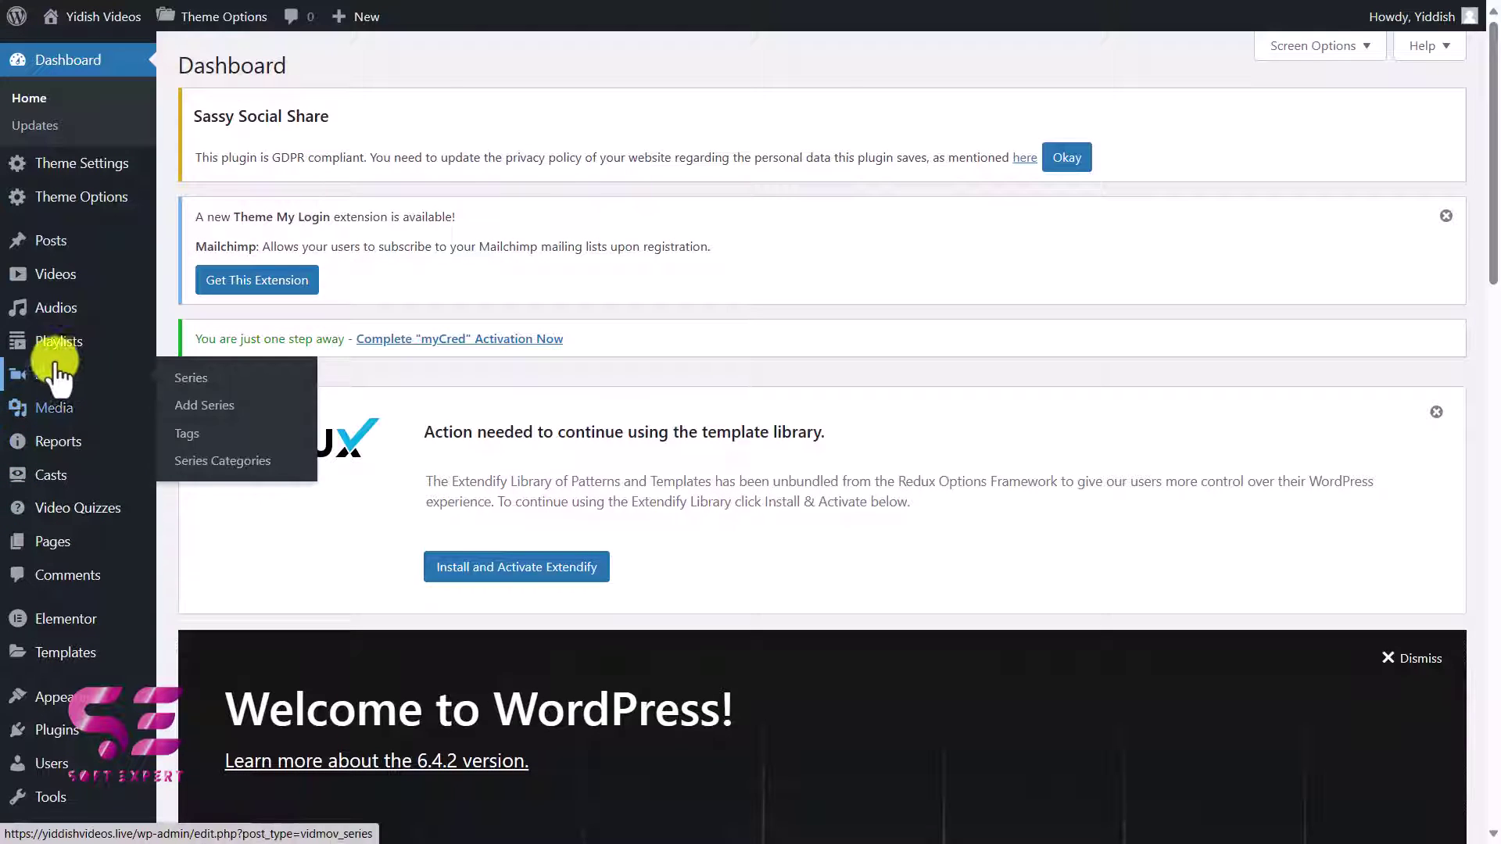
mouse_move(121, 289)
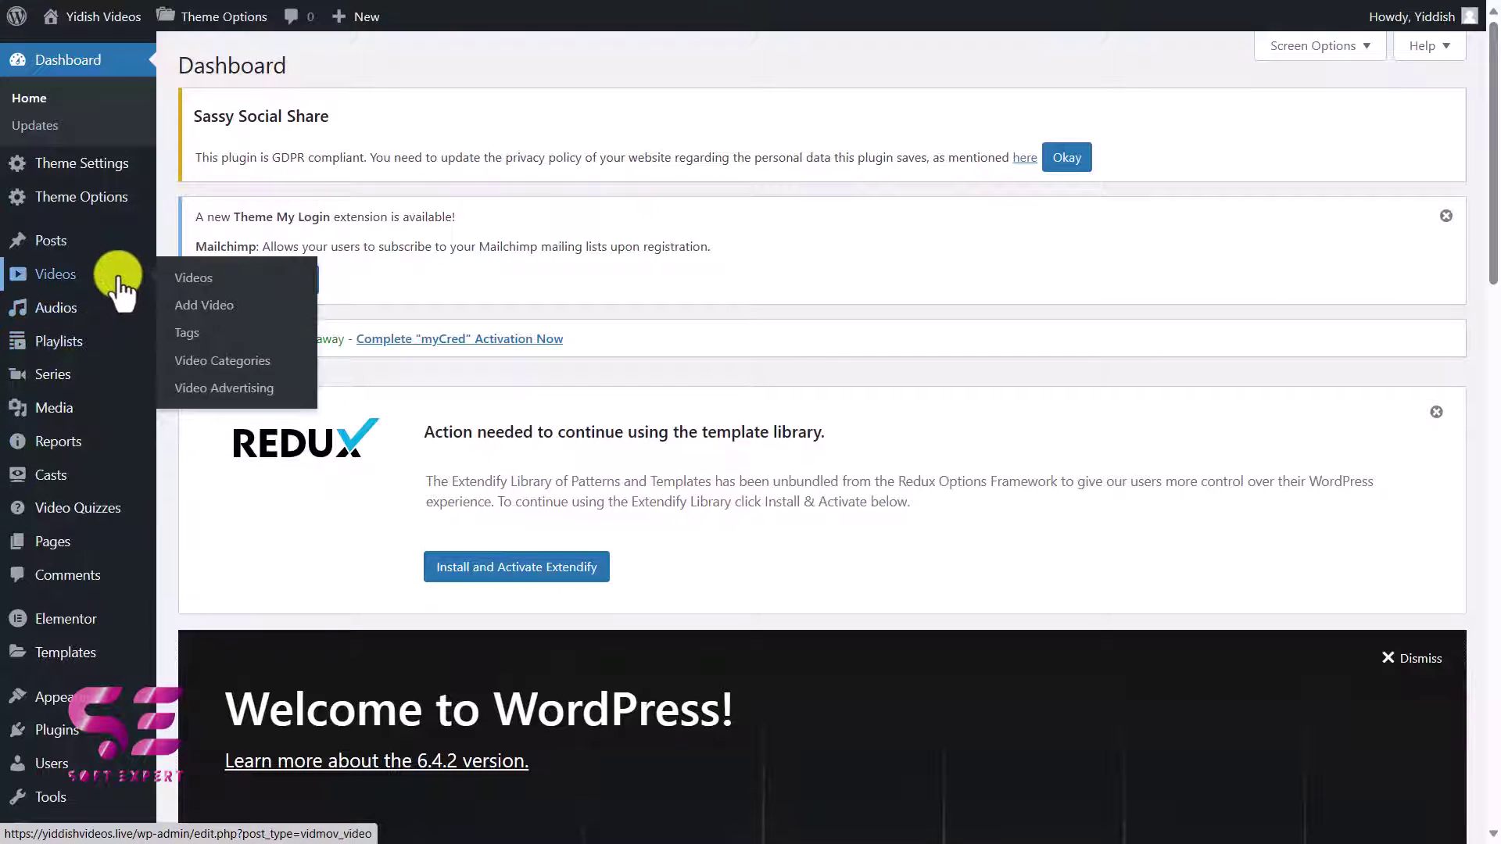
mouse_move(96, 491)
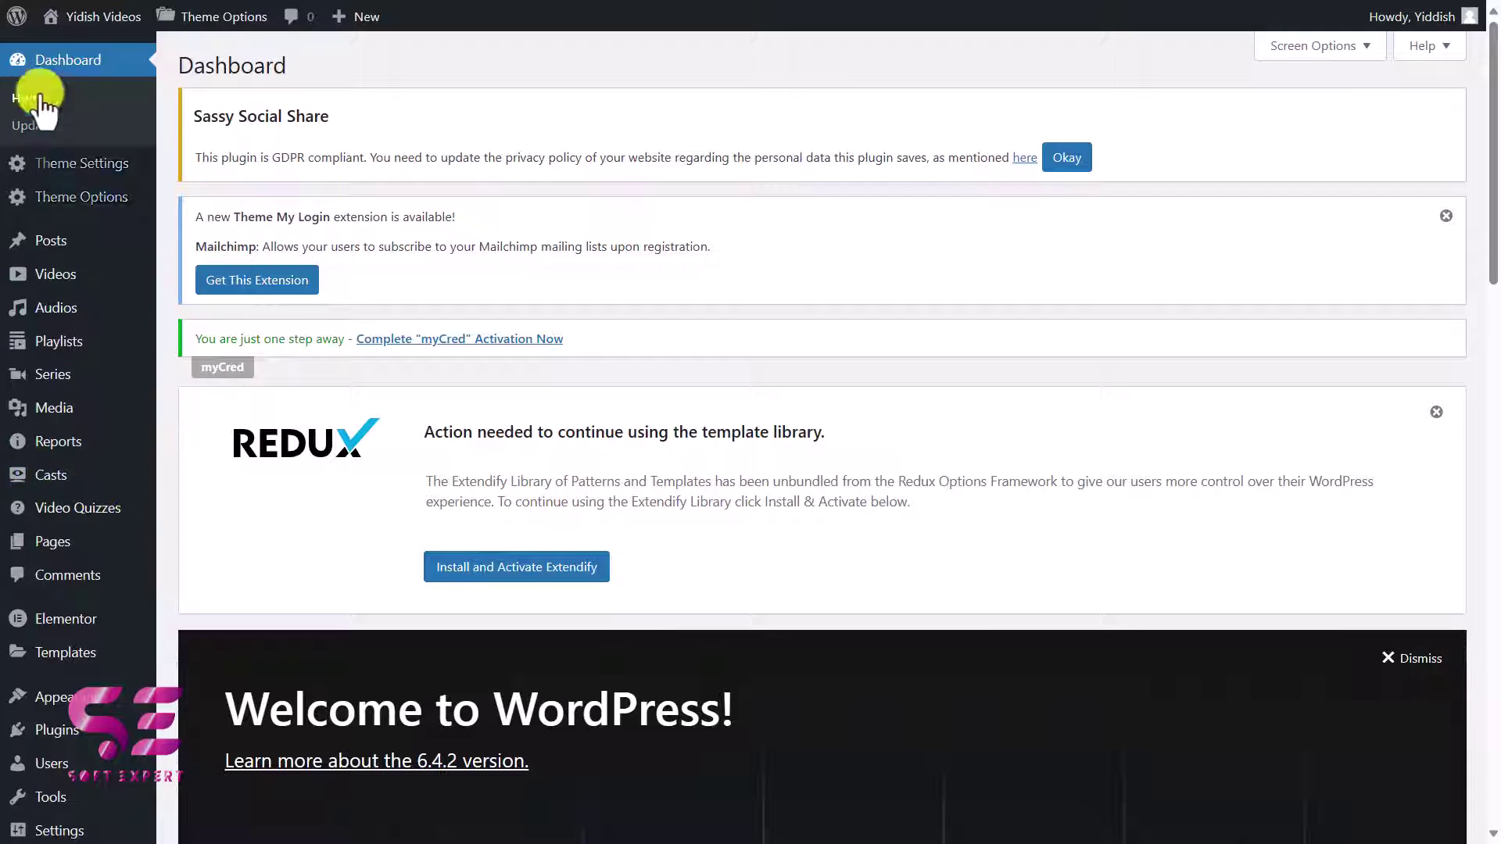
Open the site's front page in a new window and examine its sort options, expanded side menu and page content
right_click(45, 22)
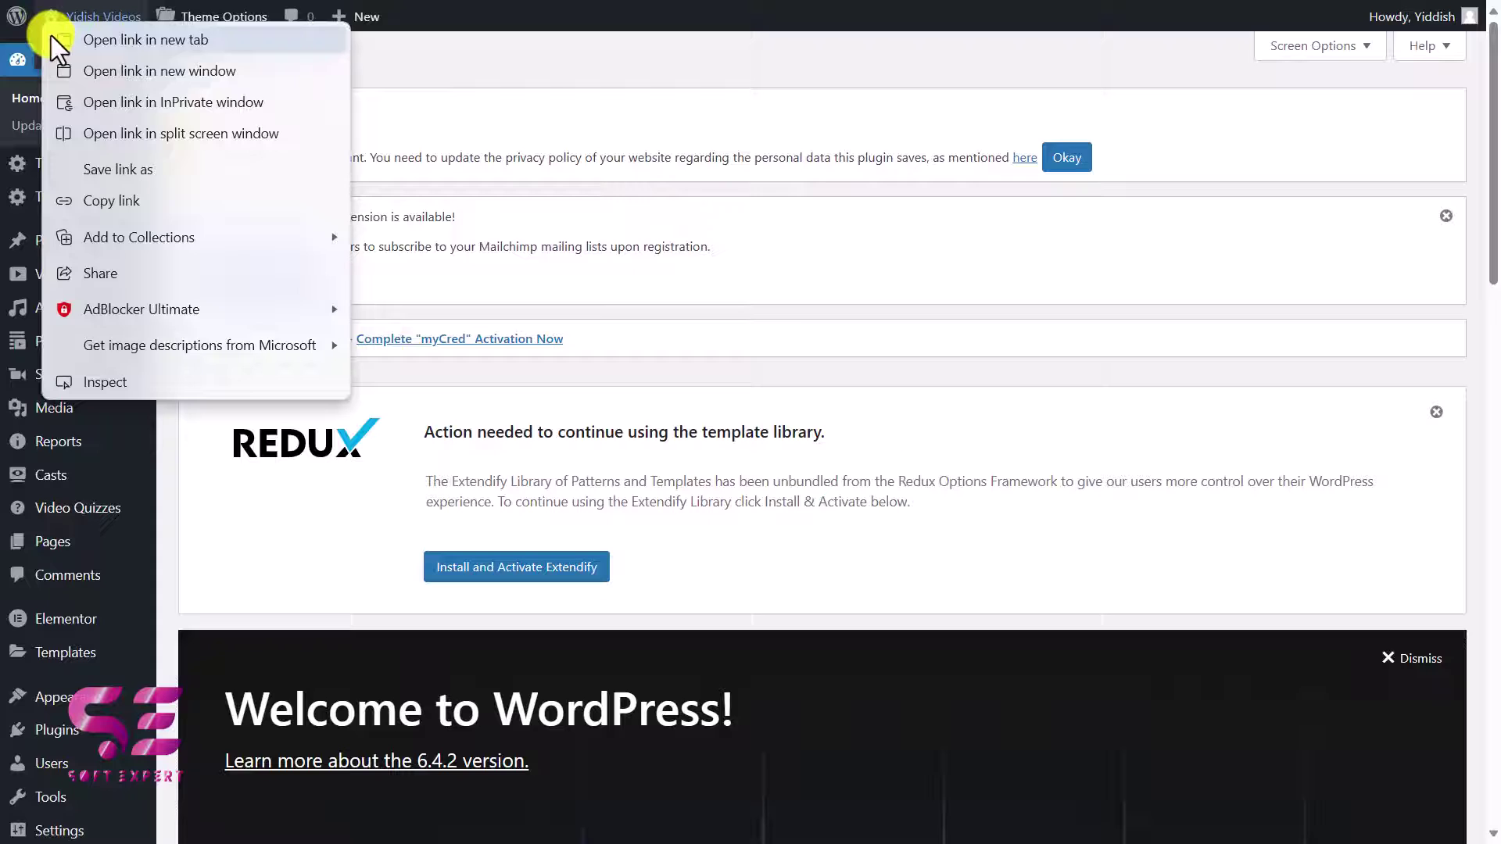
left_click(329, 78)
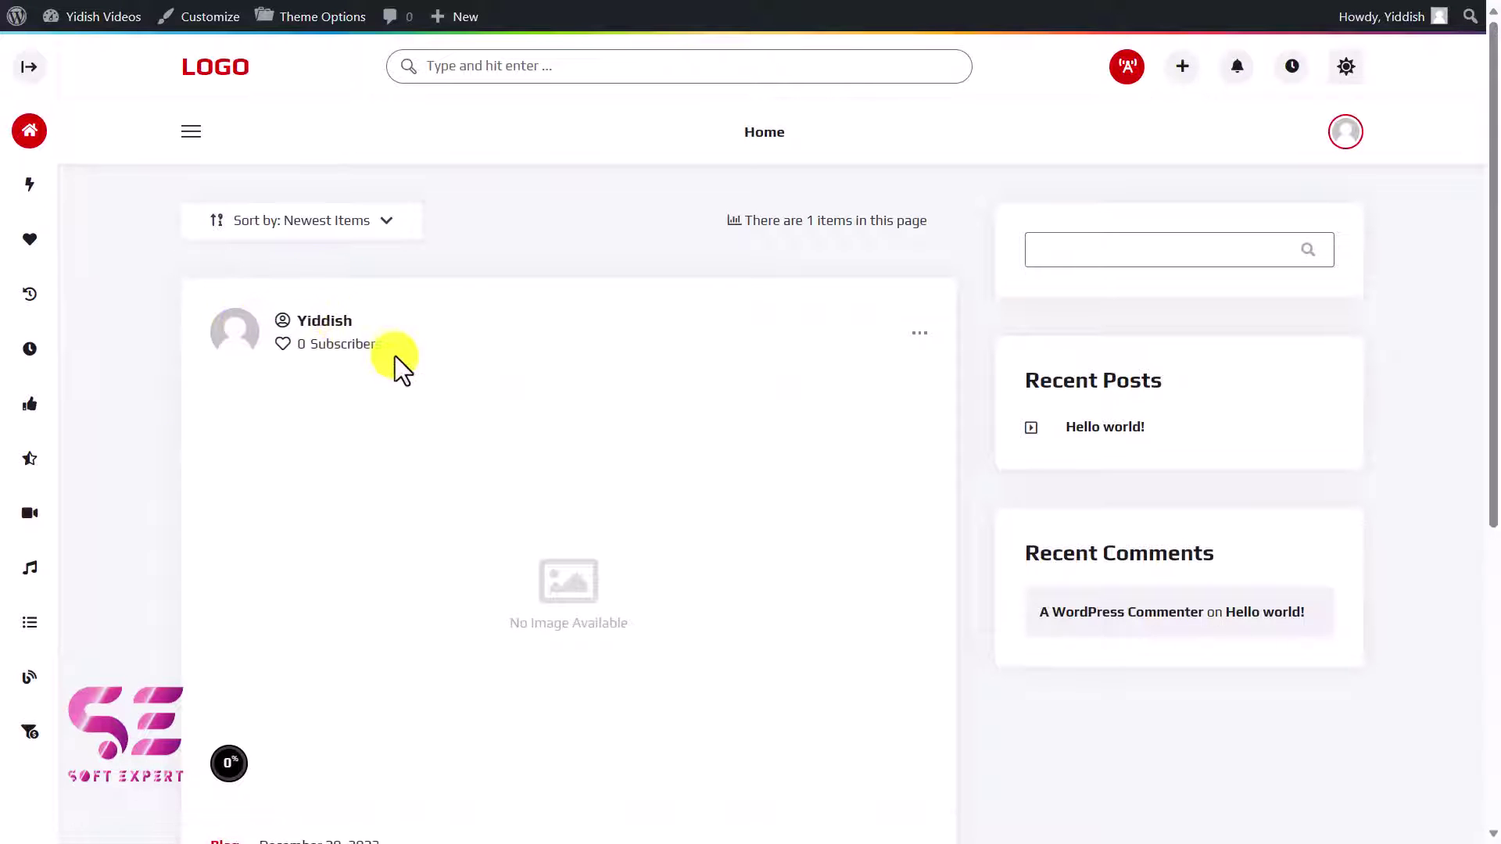
left_click(384, 223)
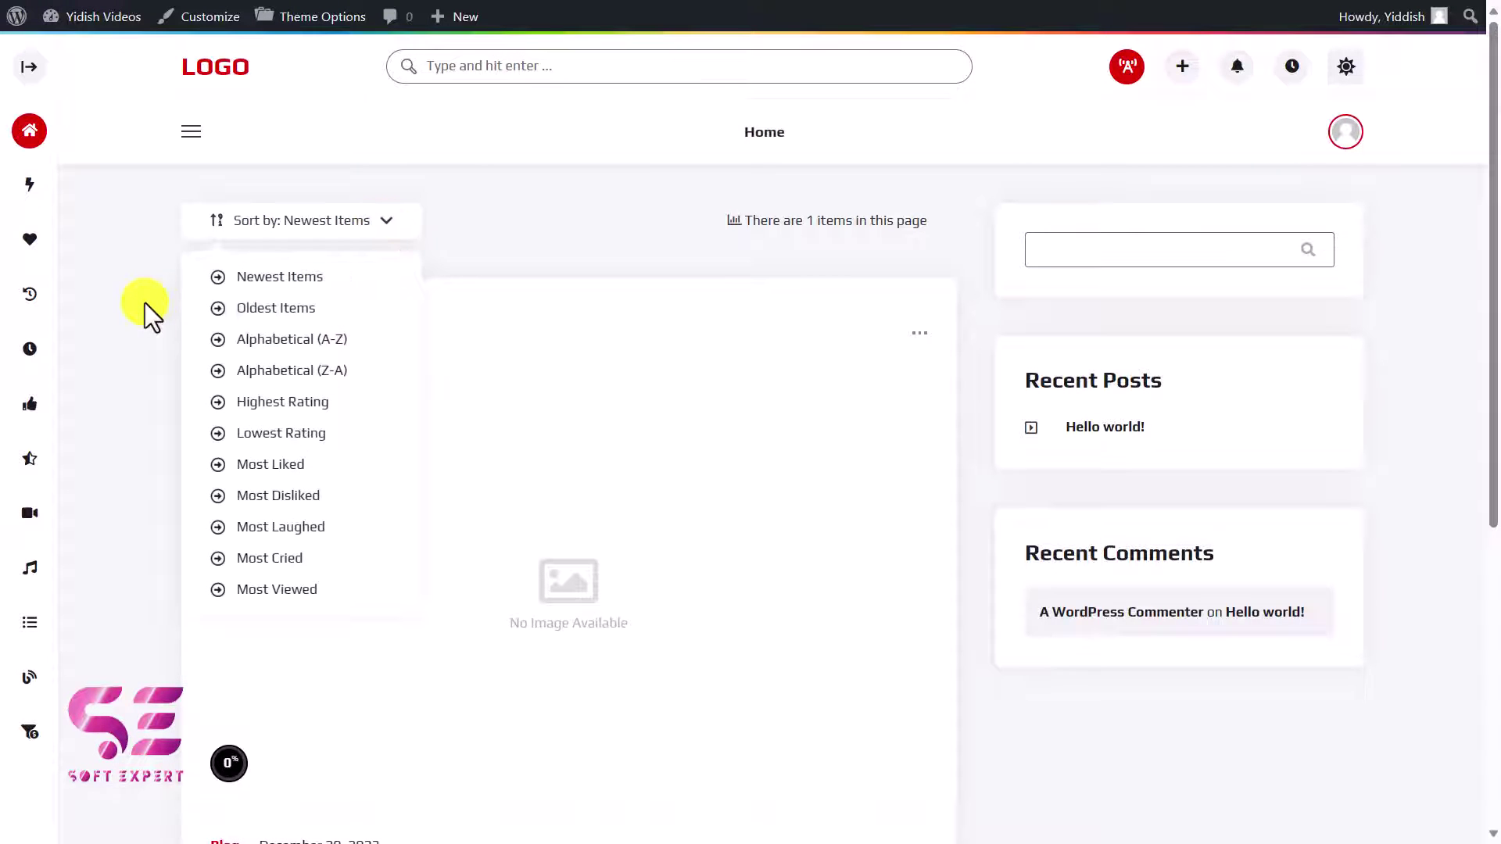
left_click(29, 66)
scroll(118, 594, "down", 2)
scroll(117, 594, "up", 2)
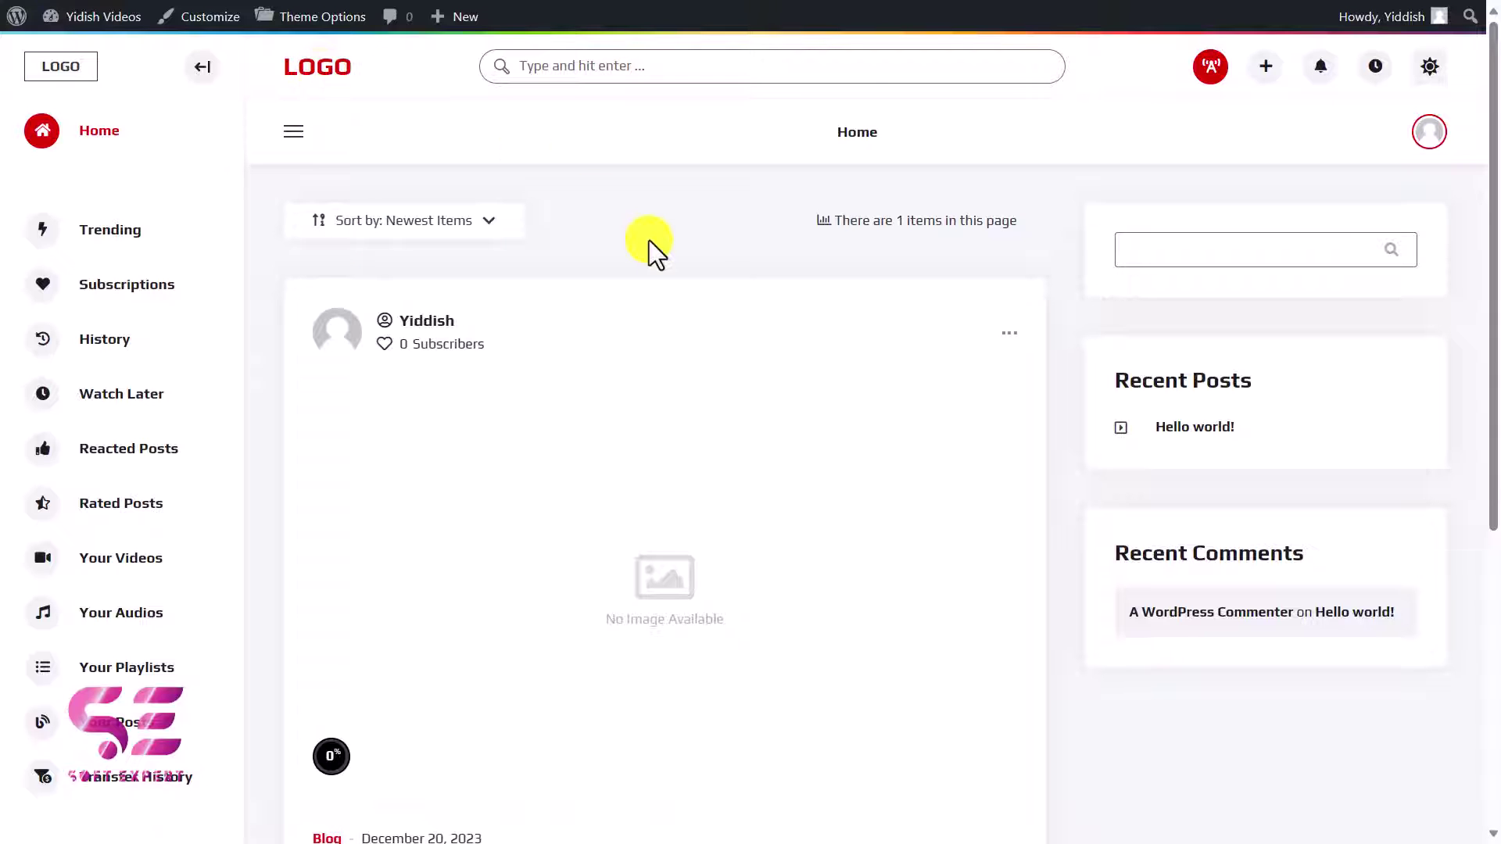
scroll(648, 241, "down", 6)
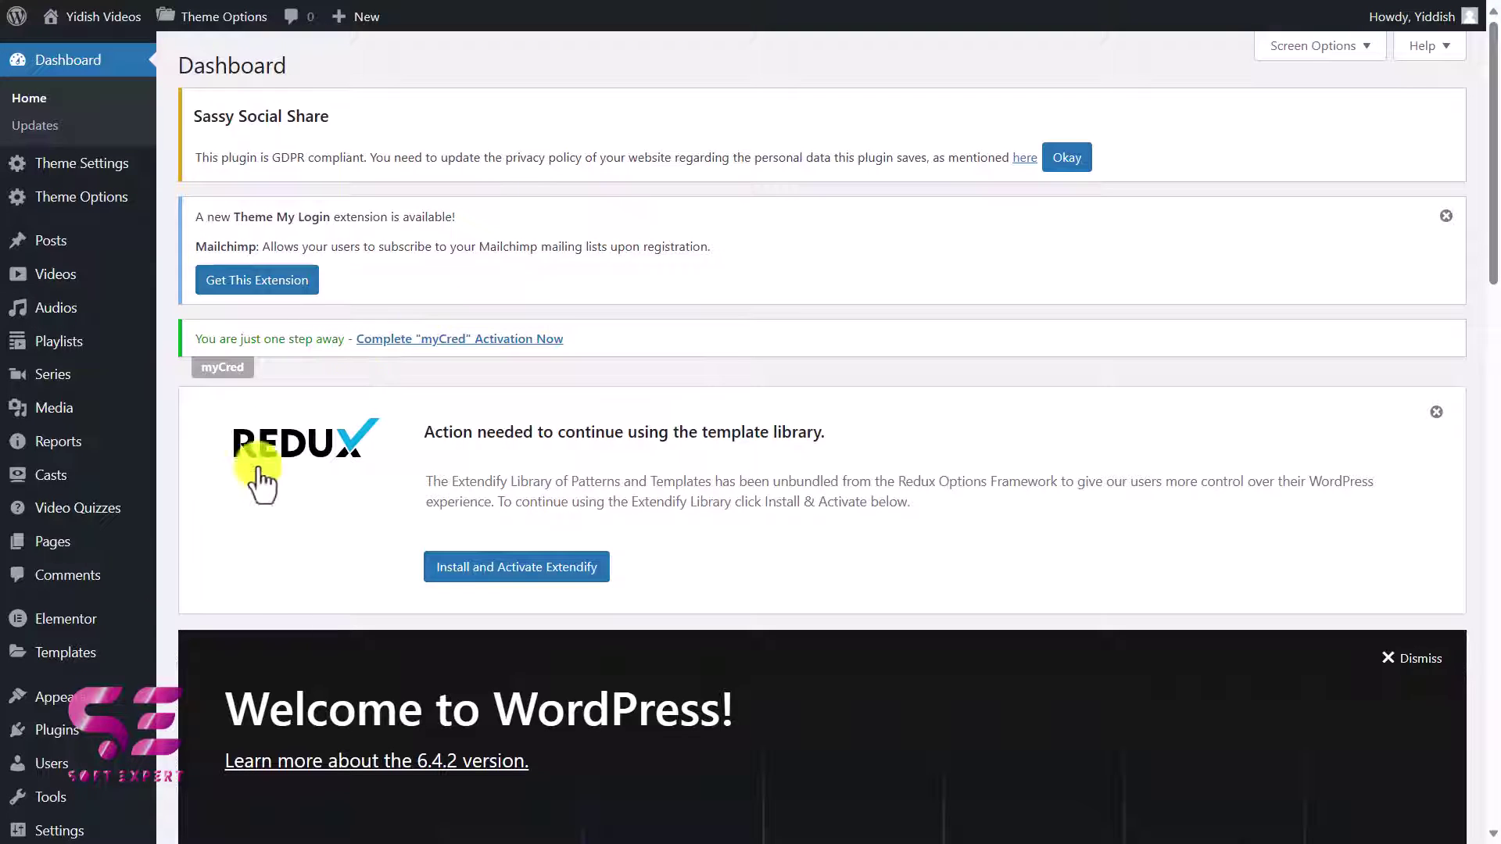
Open the demo data import, and copy the purchase code from the license PDF in the VidMov folder into the theme's Purchase Code field
mouse_move(98, 696)
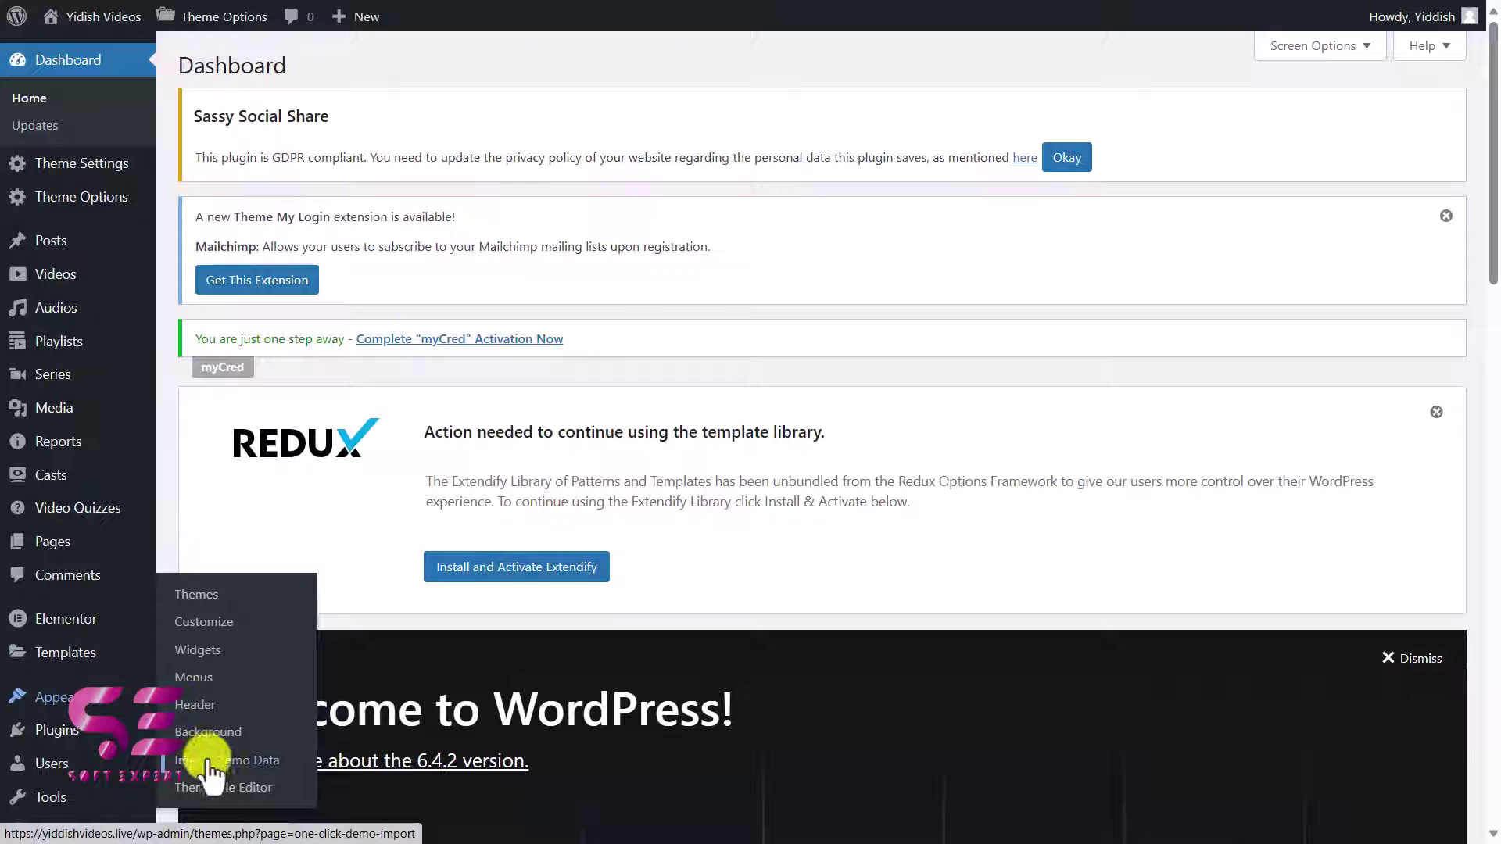
left_click(247, 762)
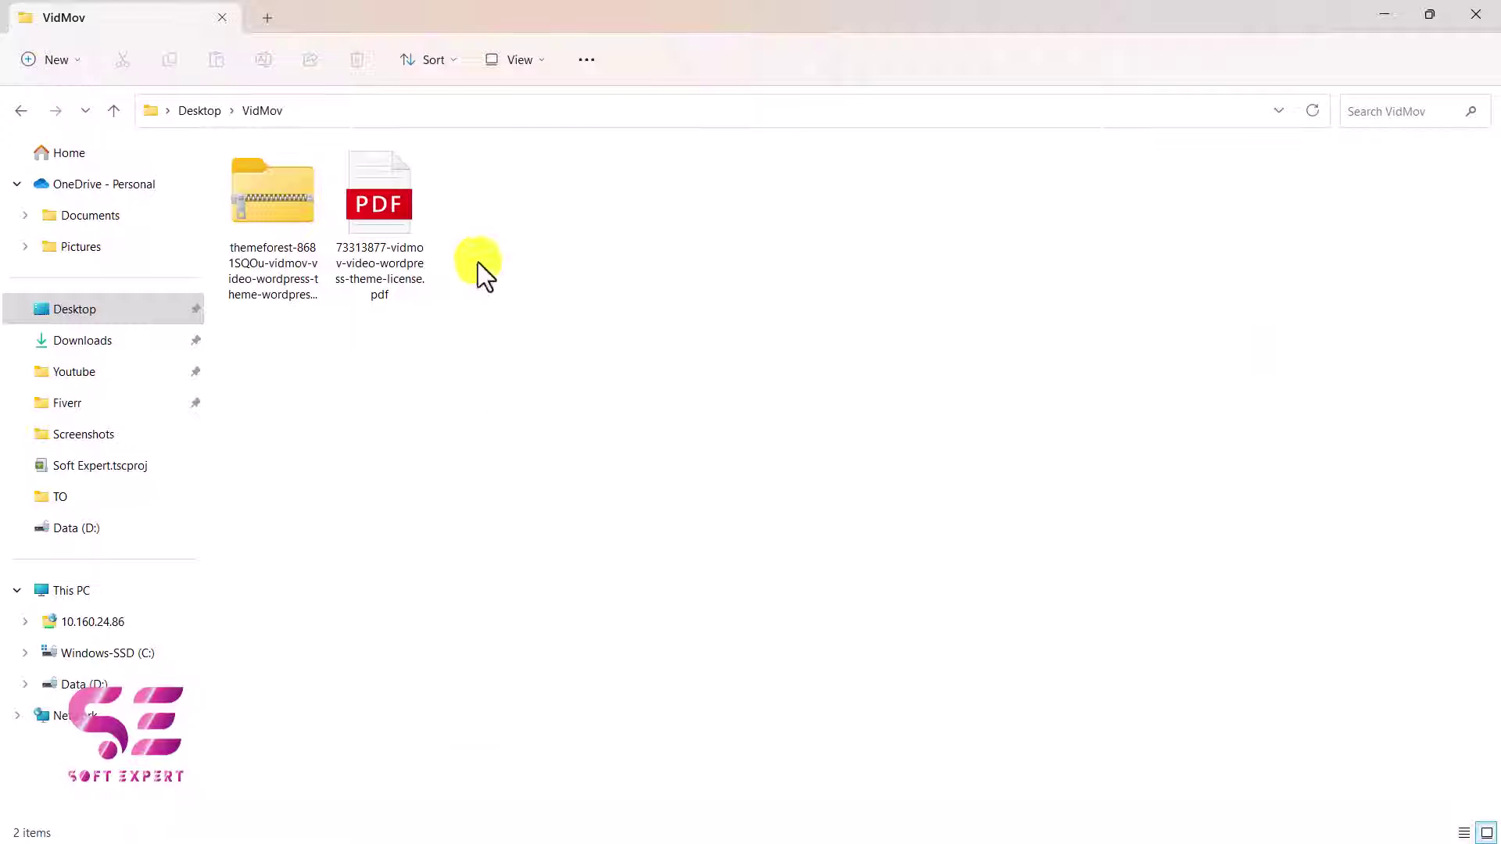
left_click(369, 251)
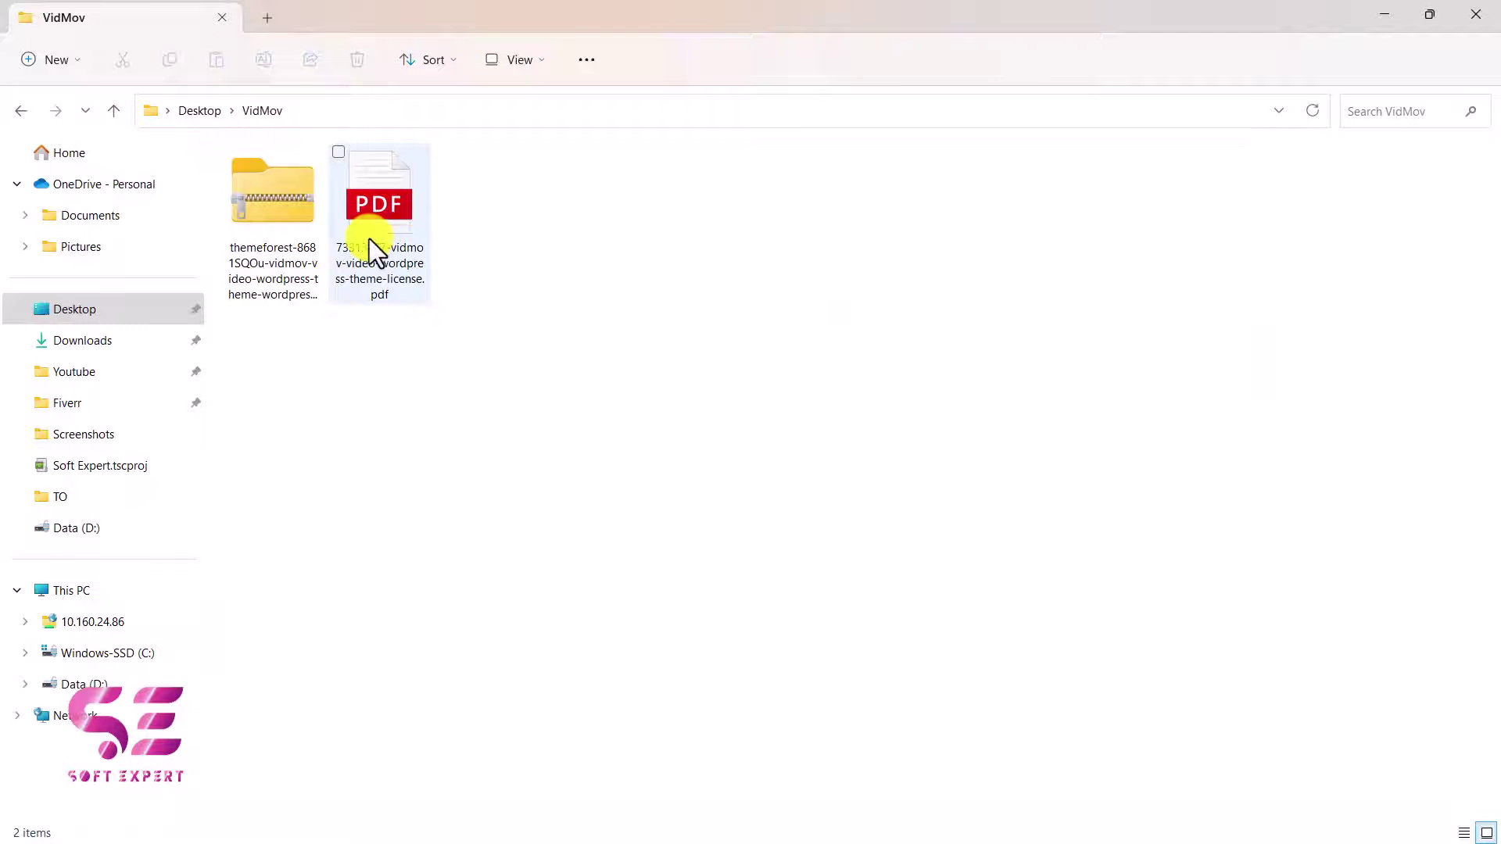
double_click(369, 238)
left_click_drag(579, 409, 852, 410)
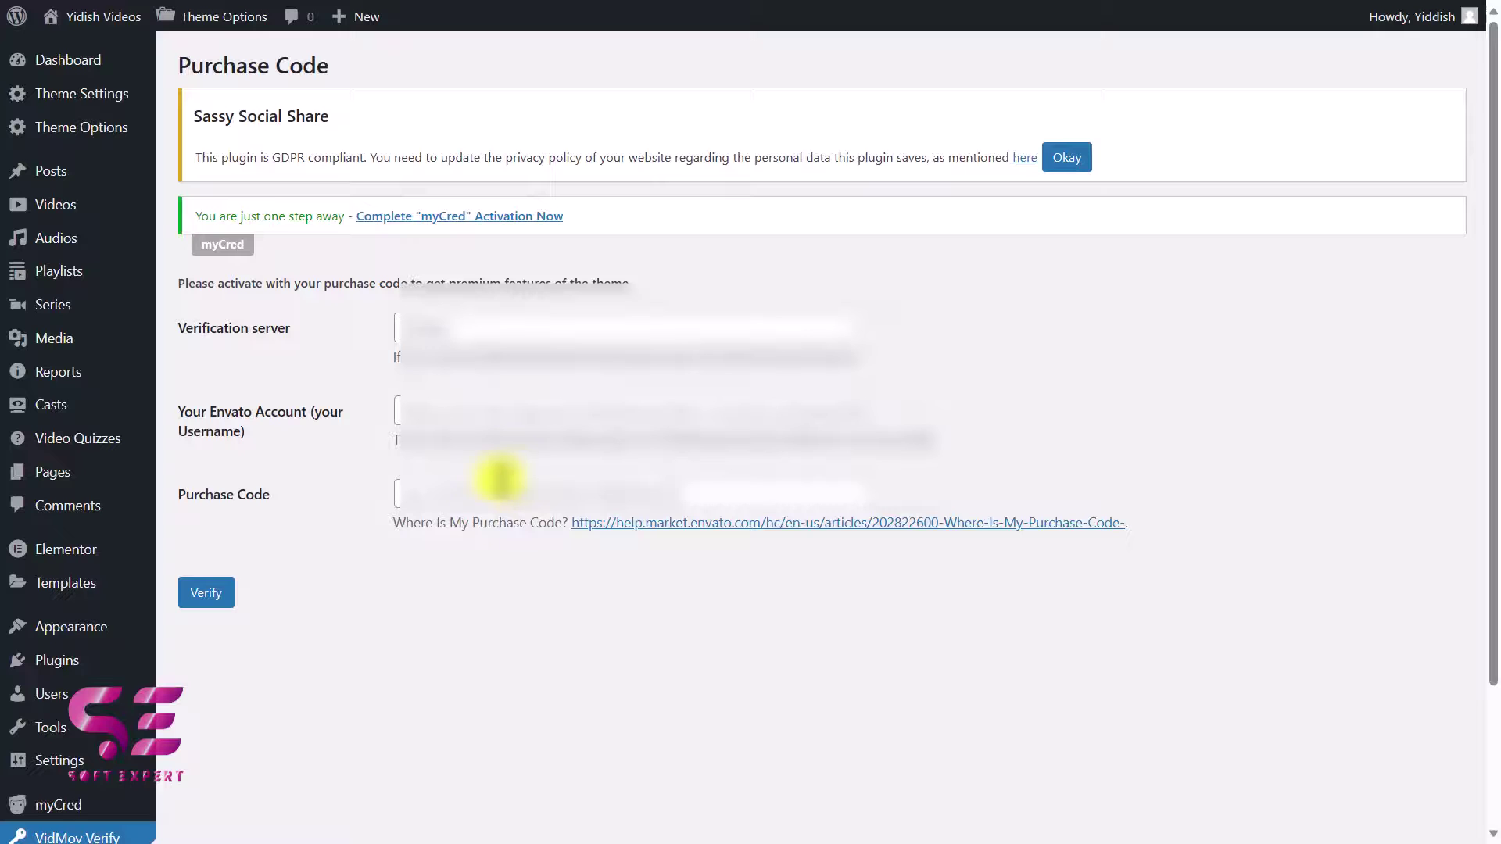
left_click(485, 492)
key("ctrl+v")
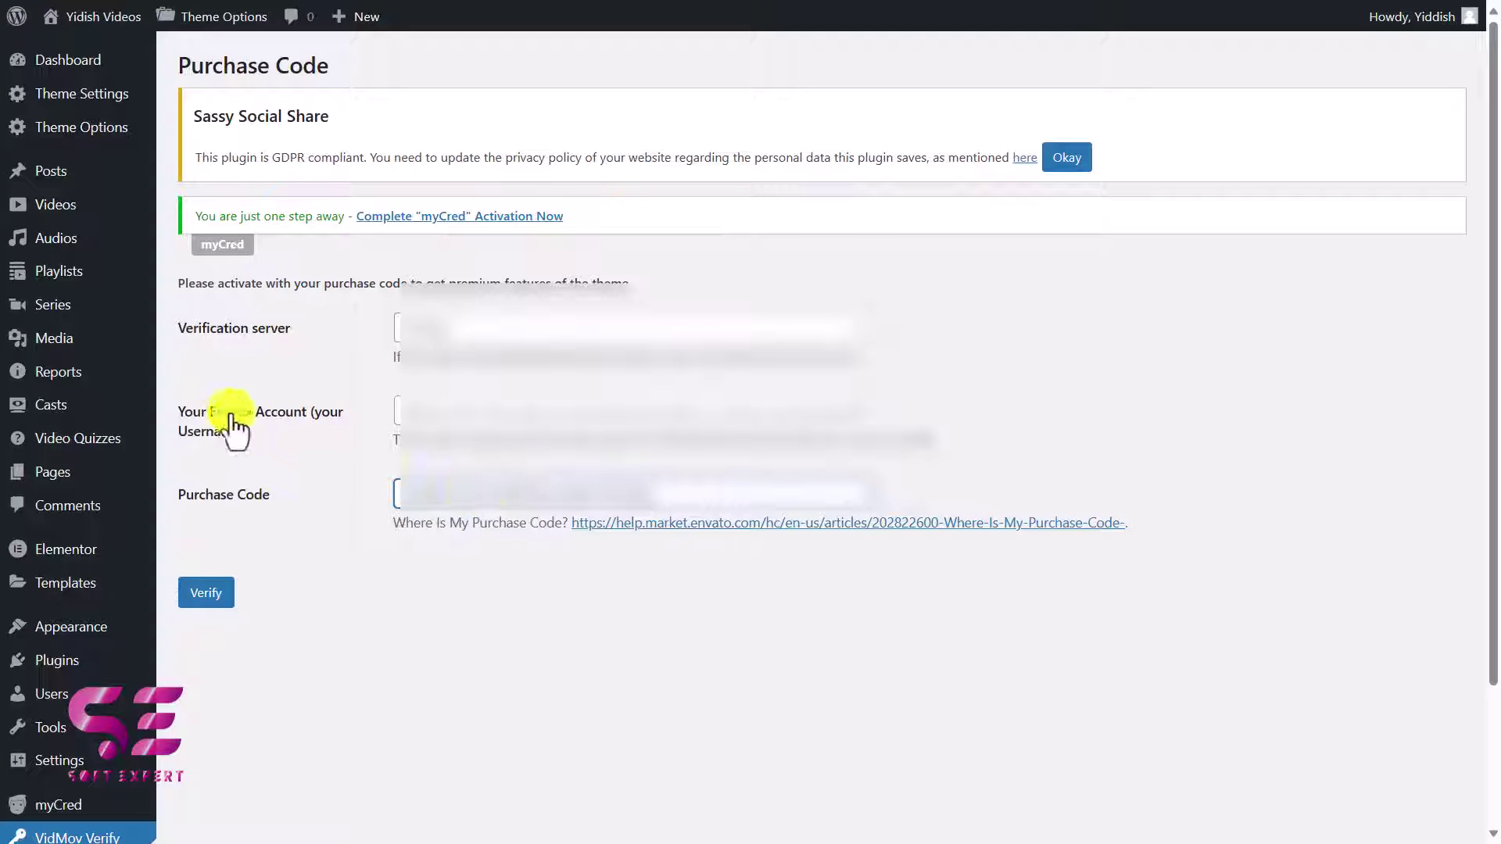
Fill in the Envato account username, choose the verification server and verify the VidMov purchase code
key("alt+Tab")
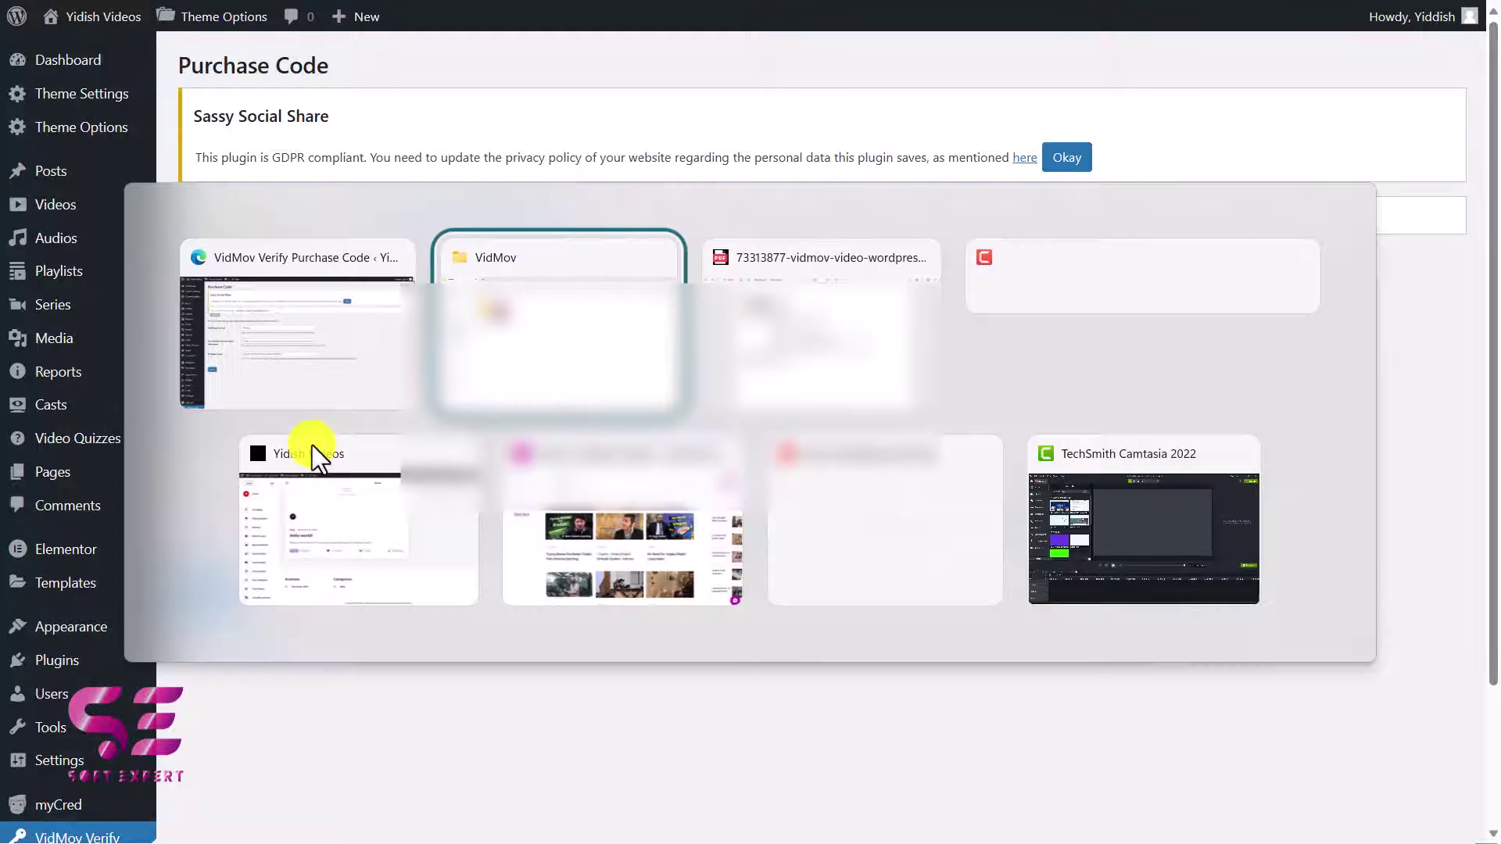
key("Escape")
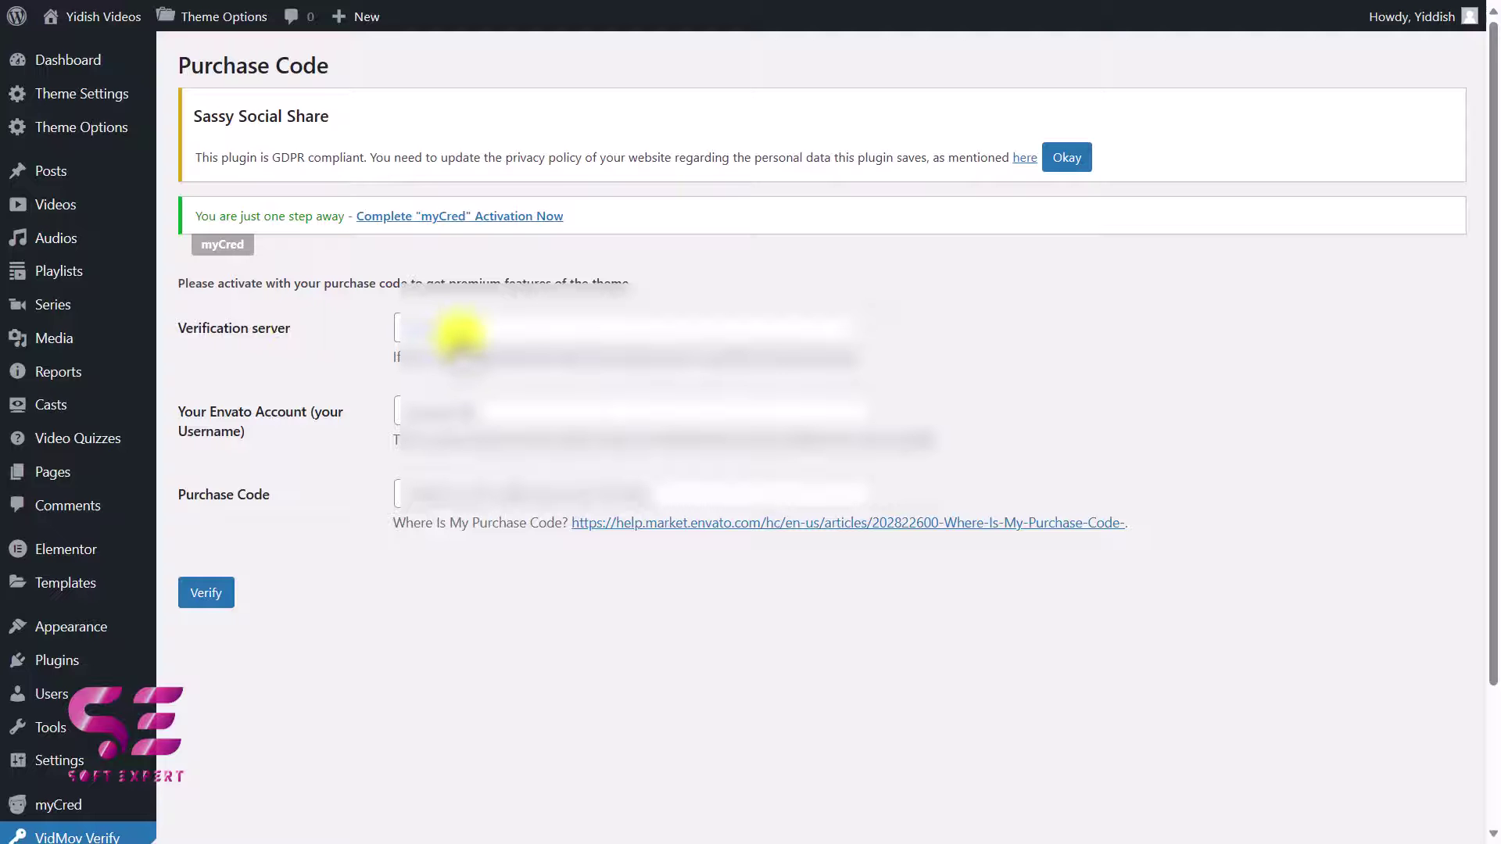
left_click(457, 332)
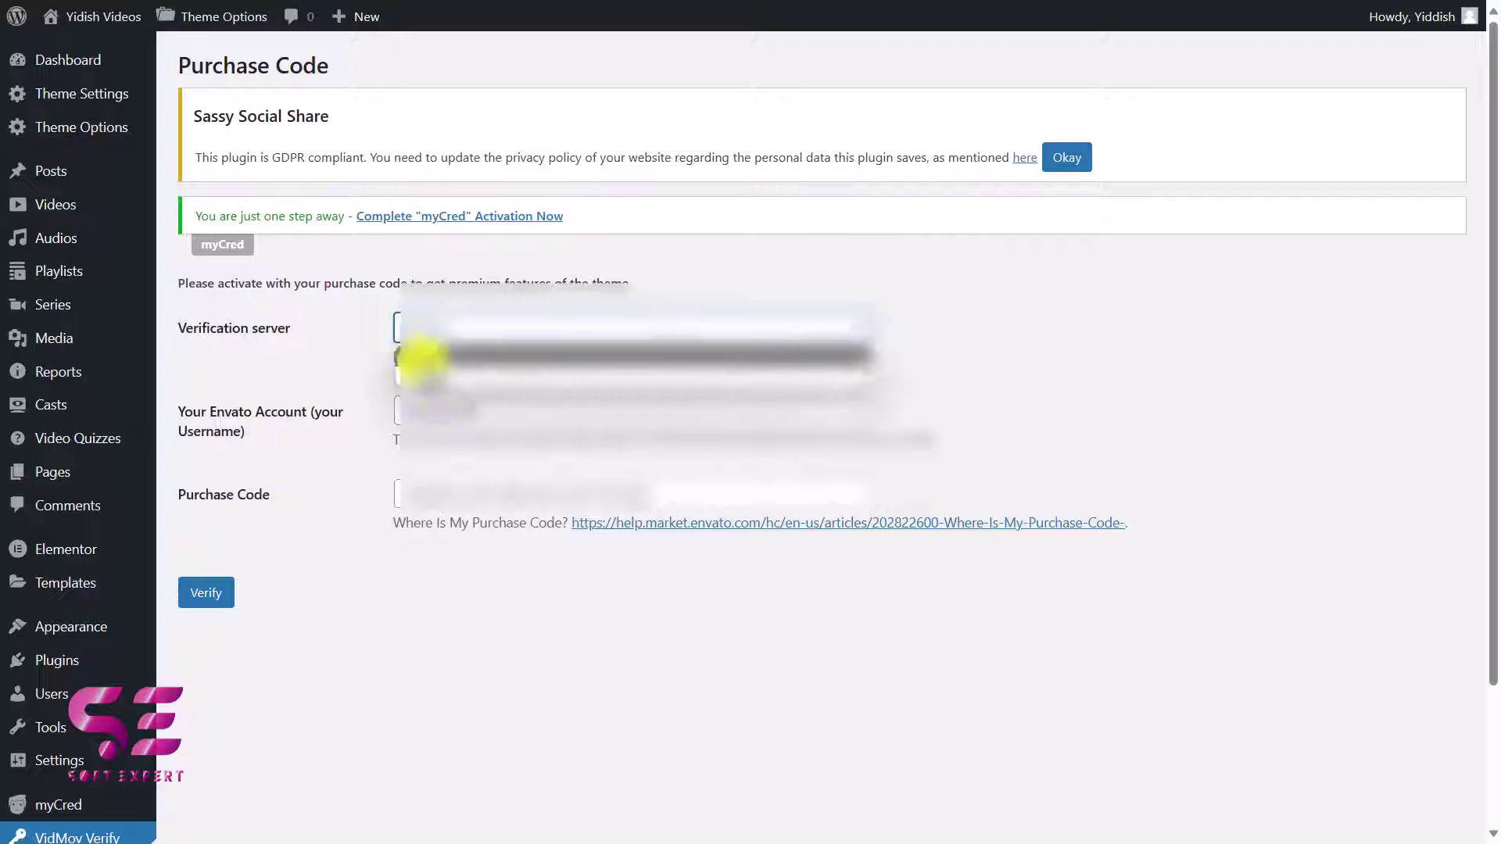
left_click(368, 354)
left_click(205, 597)
scroll(205, 609, "down", 3)
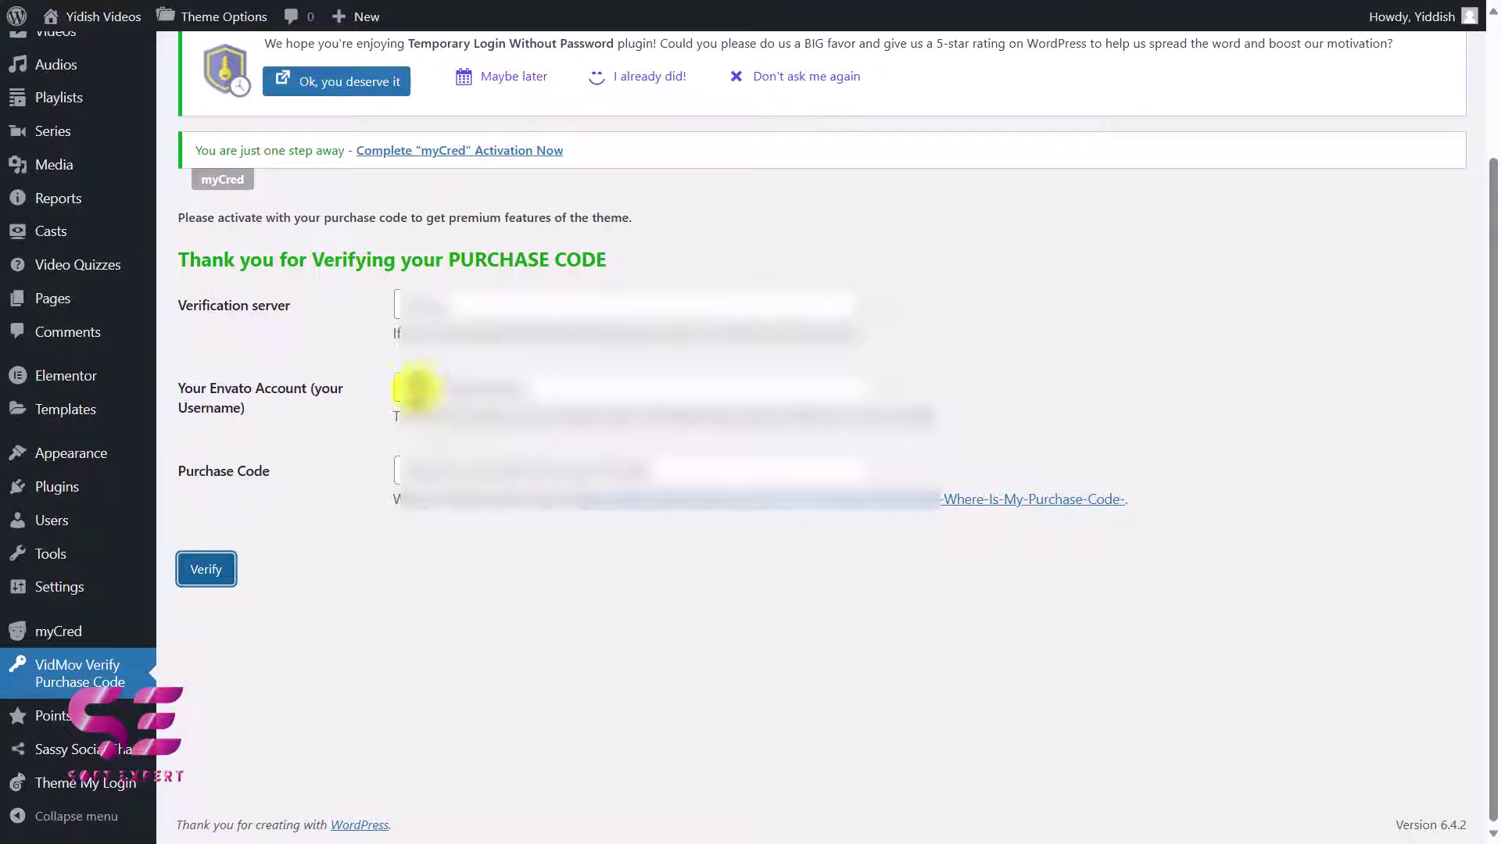
scroll(372, 368, "up", 2)
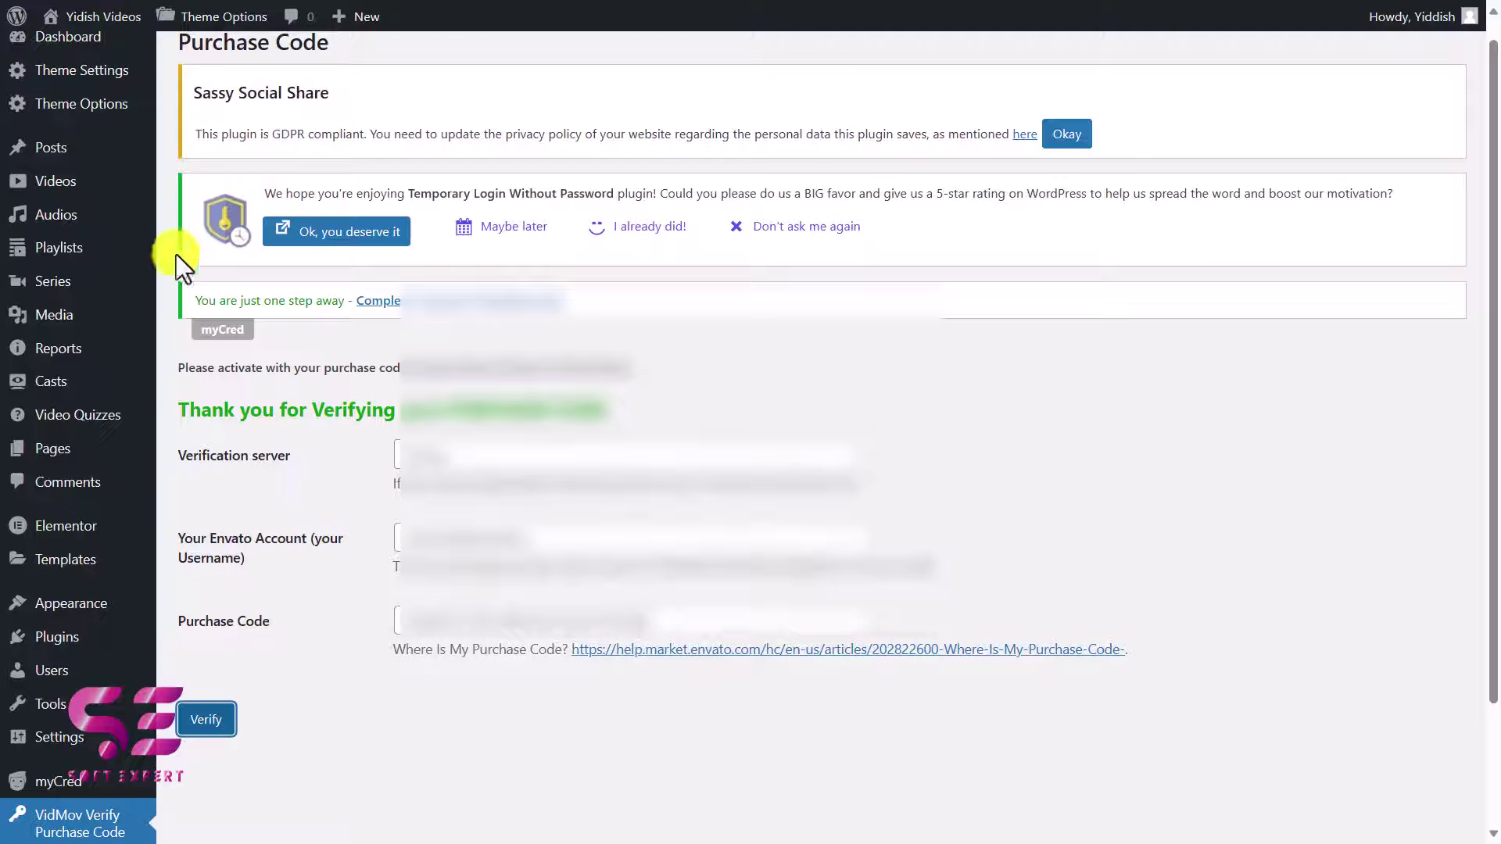
Open the VidMov Theme Options and review the Global Settings, from RTL Mode to Exclude Pages from Search Results
left_click(107, 107)
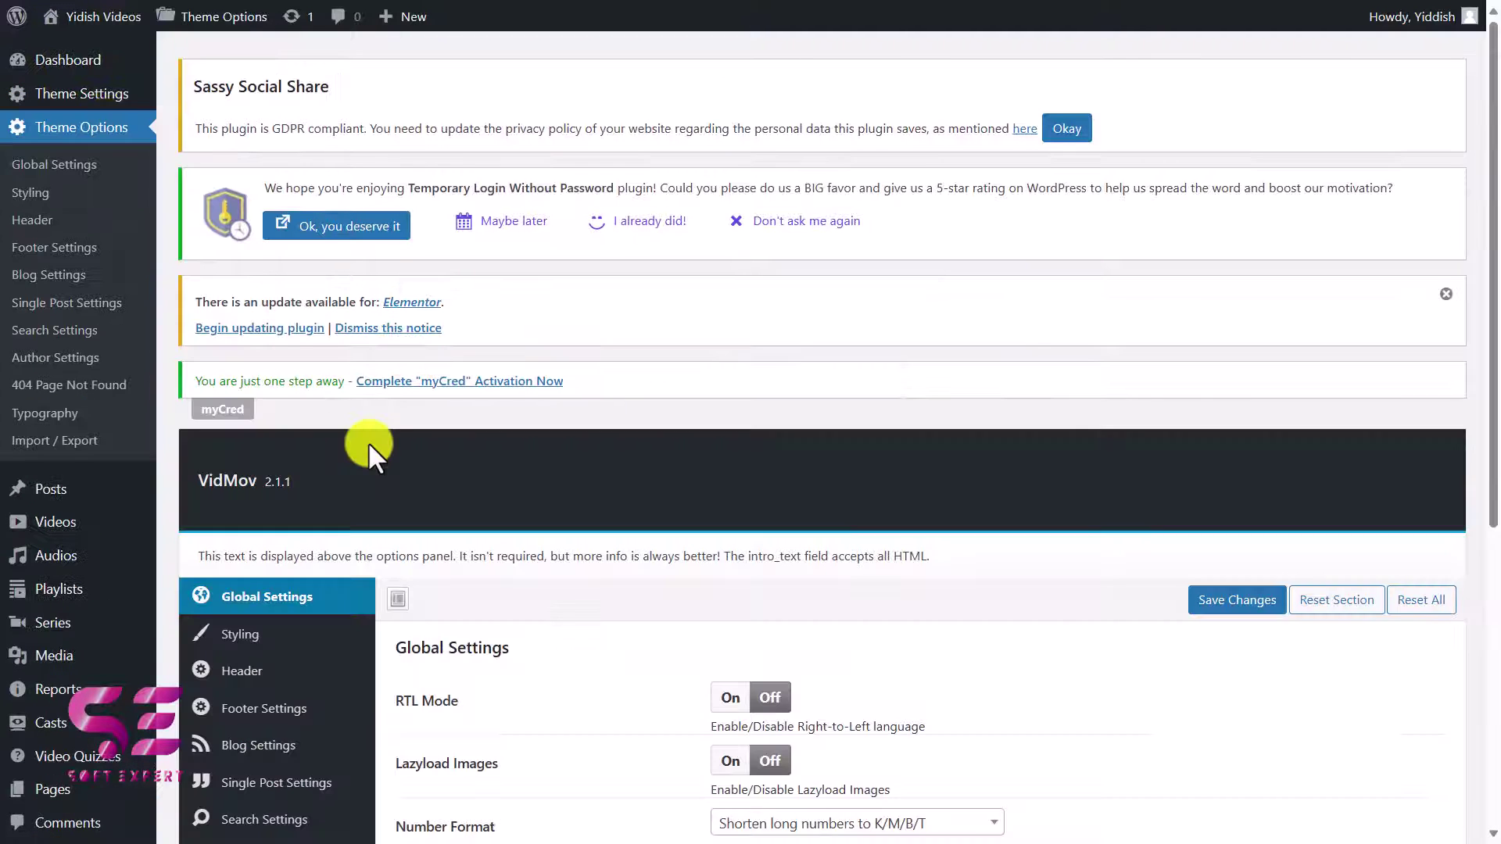
scroll(368, 442, "down", 3)
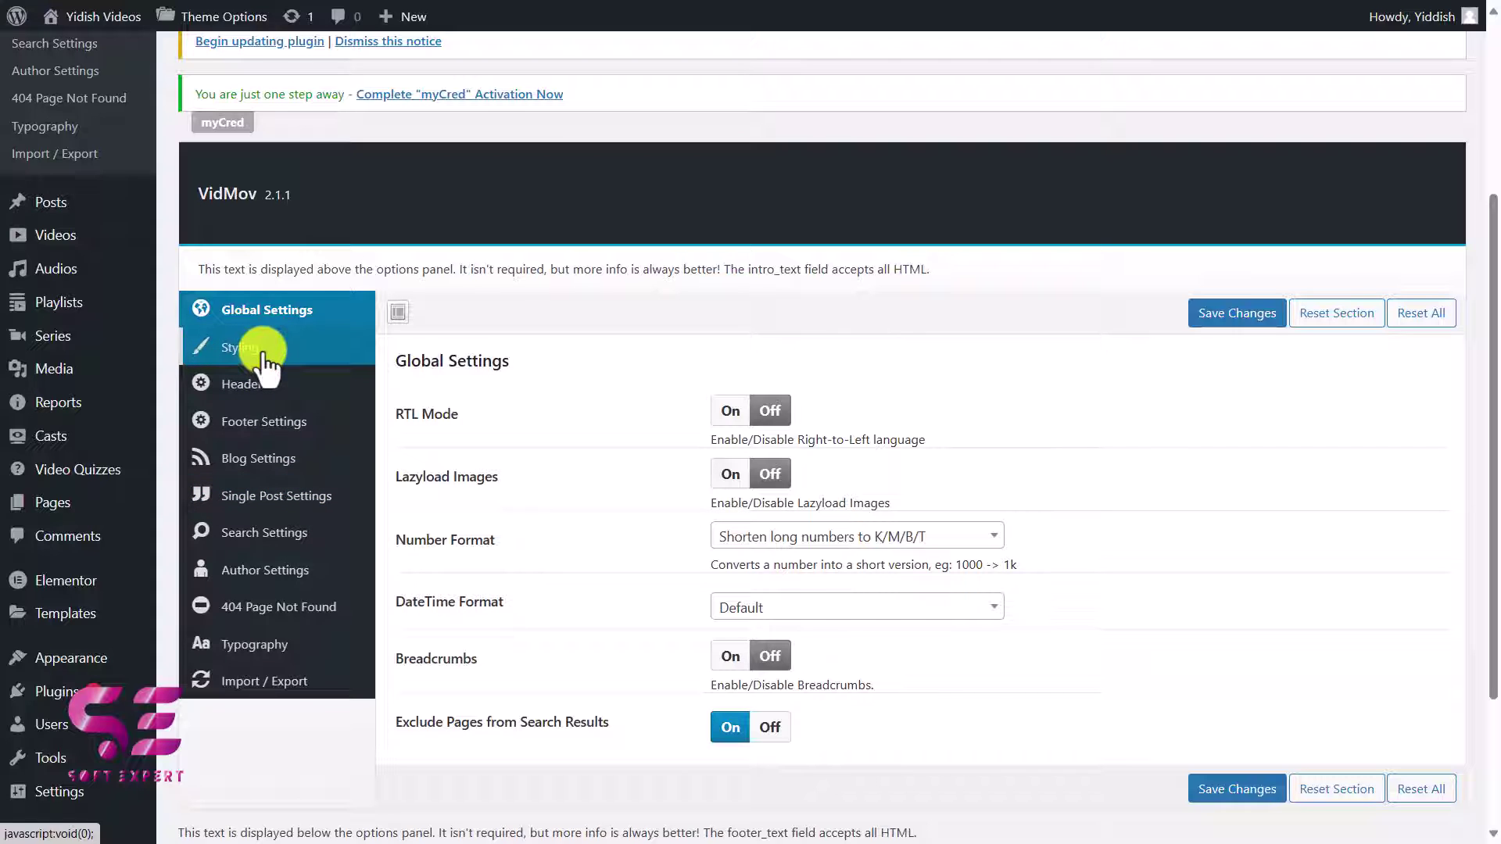
scroll(264, 364, "up", 2)
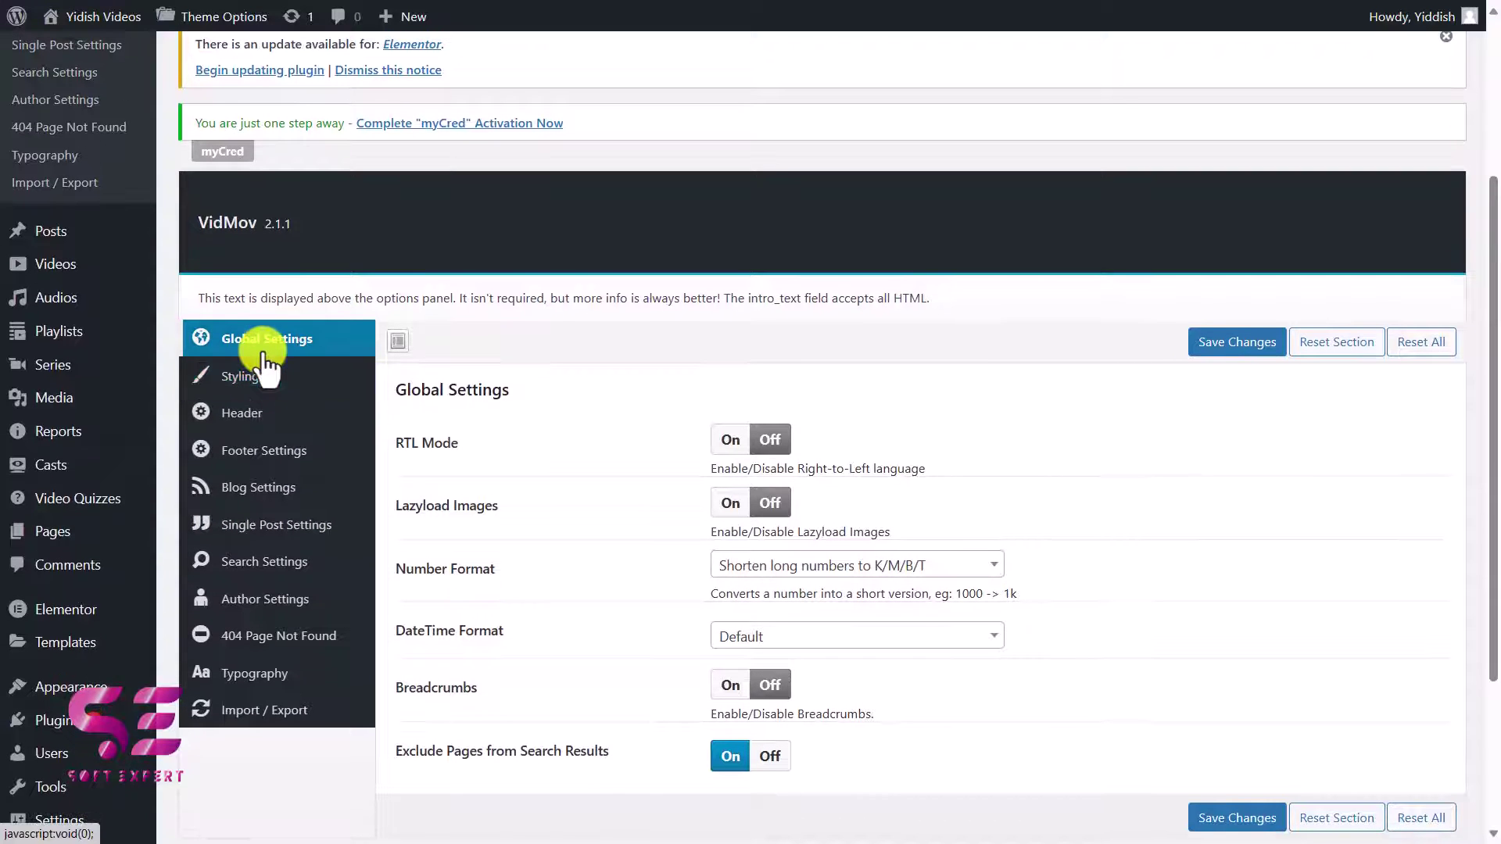
scroll(265, 364, "down", 2)
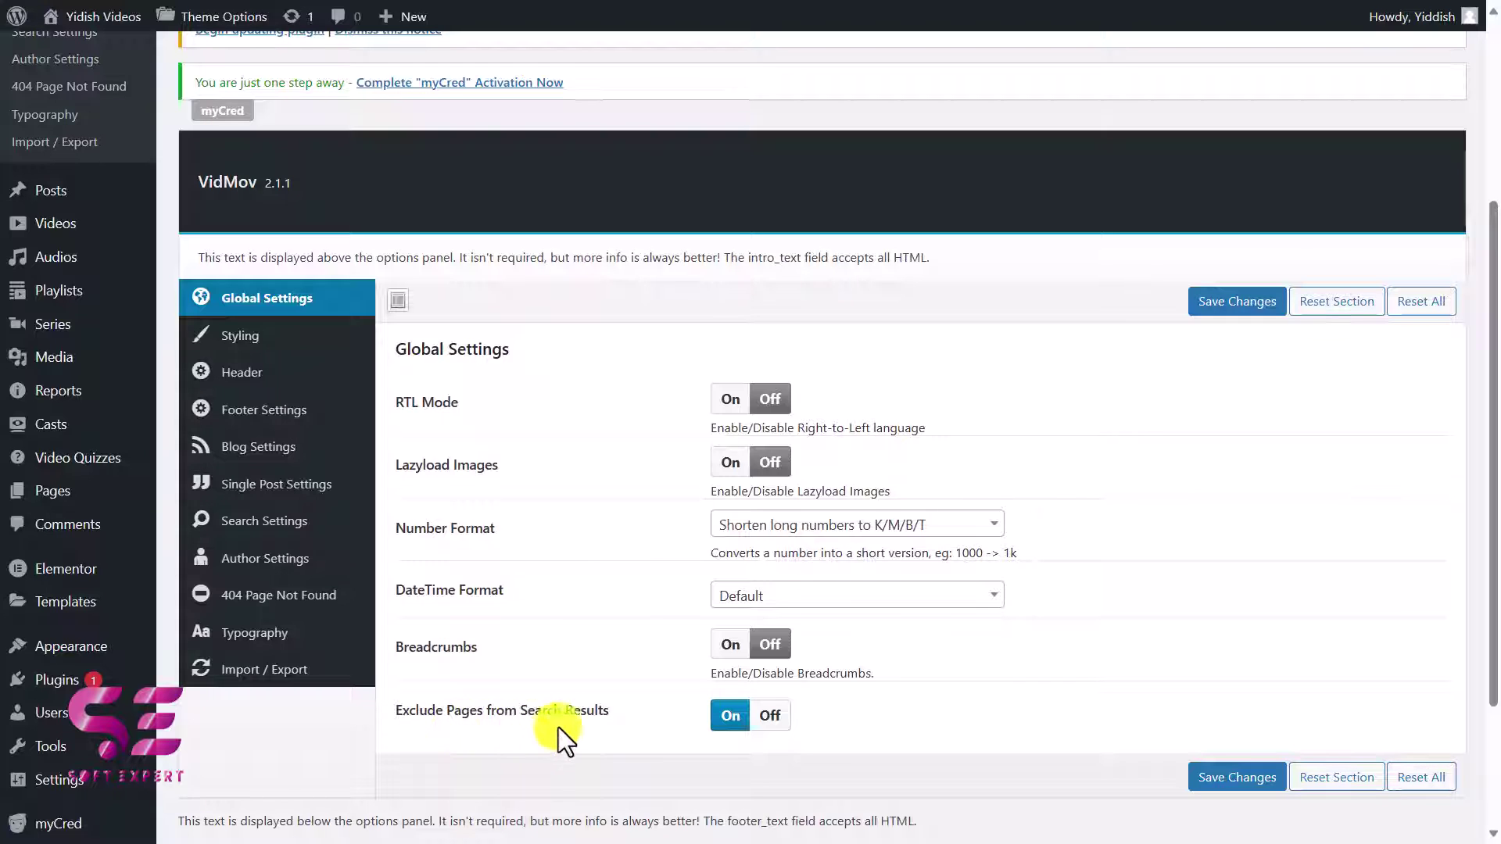
scroll(631, 724, "down", 1)
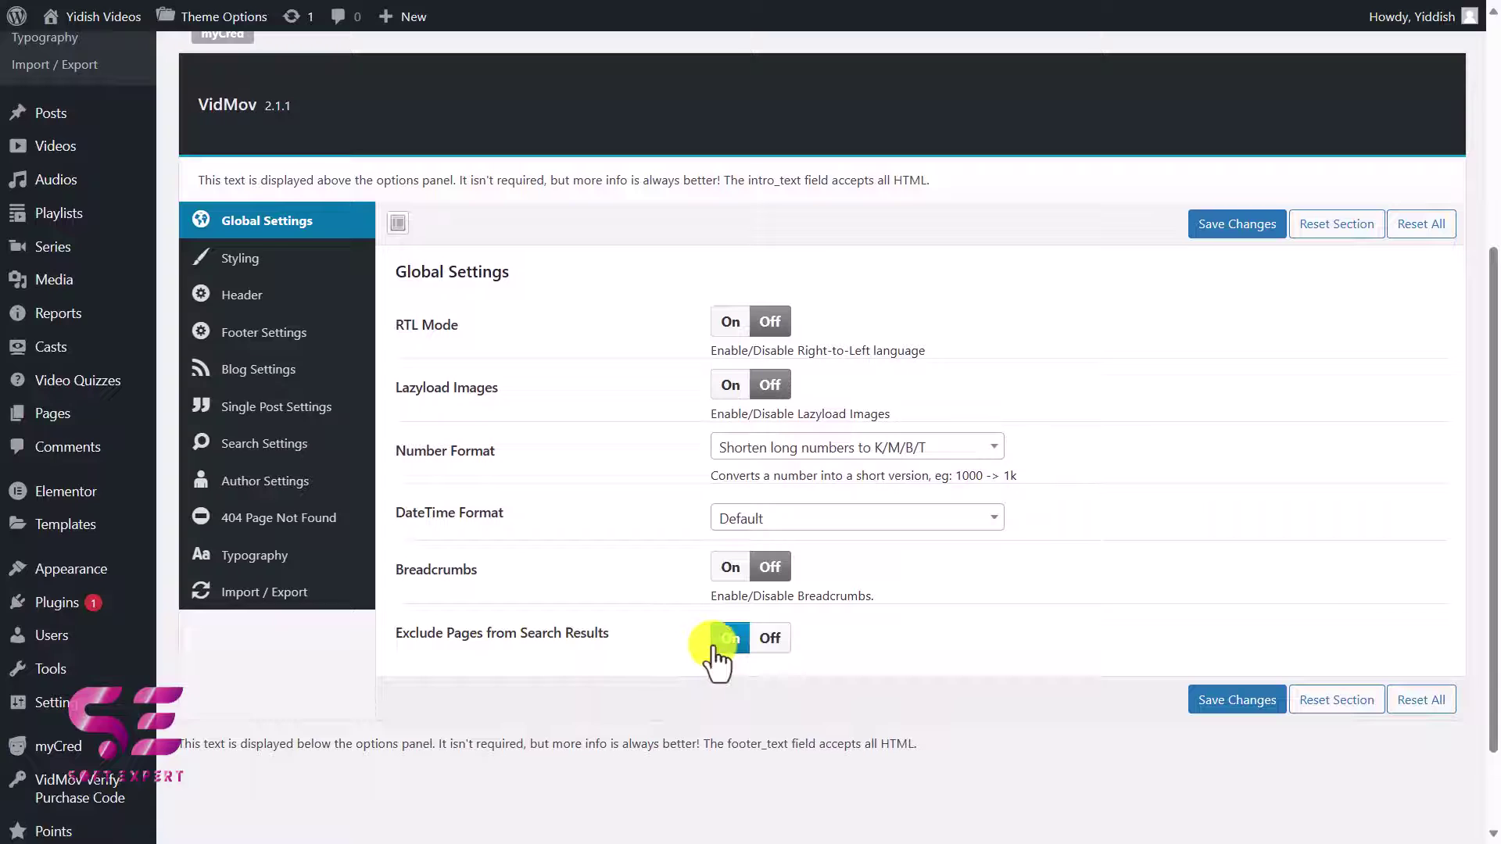
Set the theme's default Color Mode to Dark in the Styling options, save the changes and check the site's front page
left_click(302, 262)
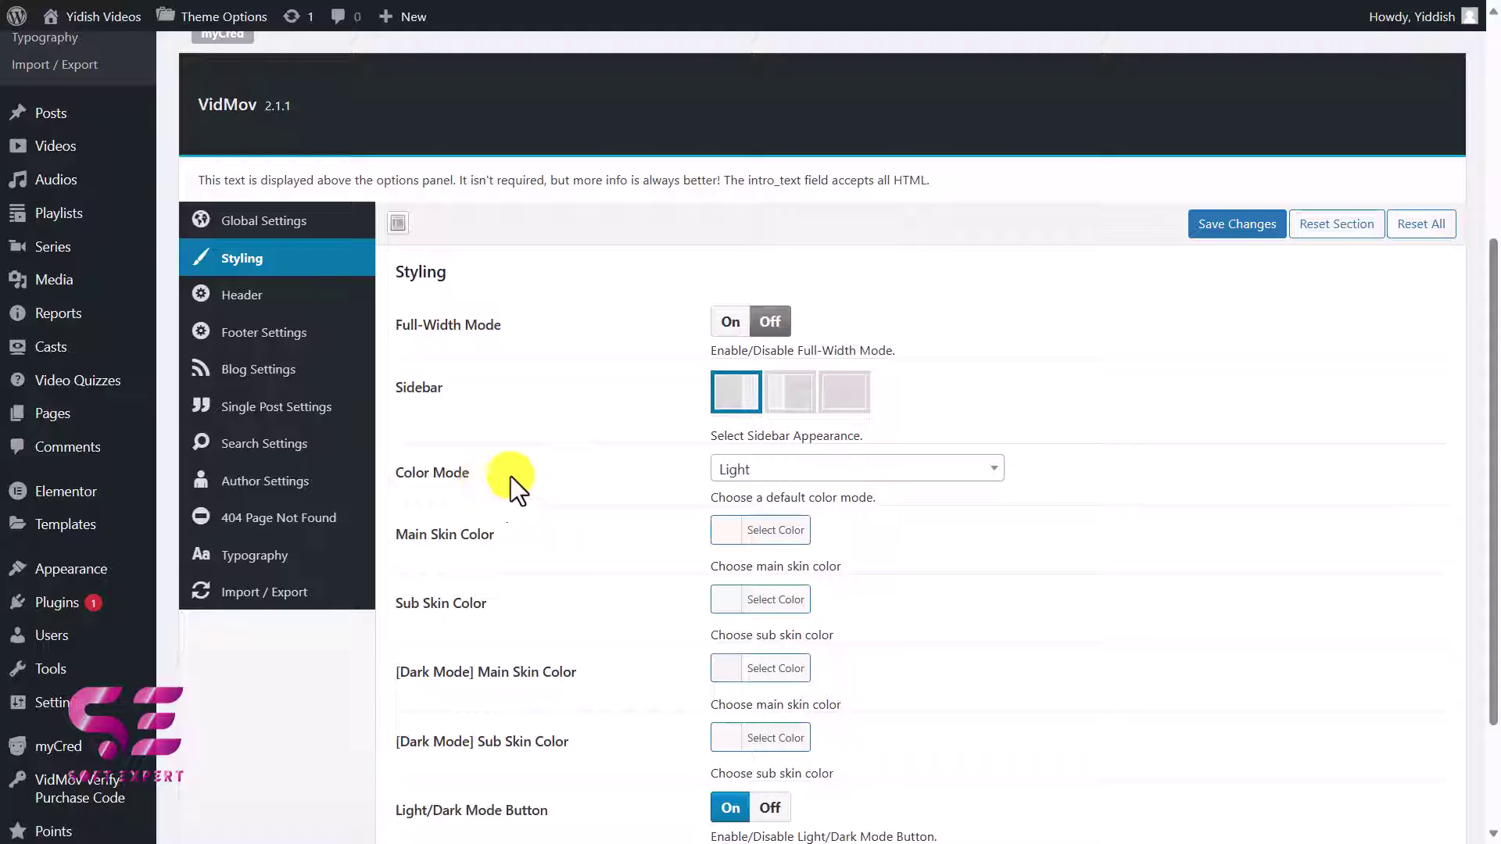
left_click(787, 469)
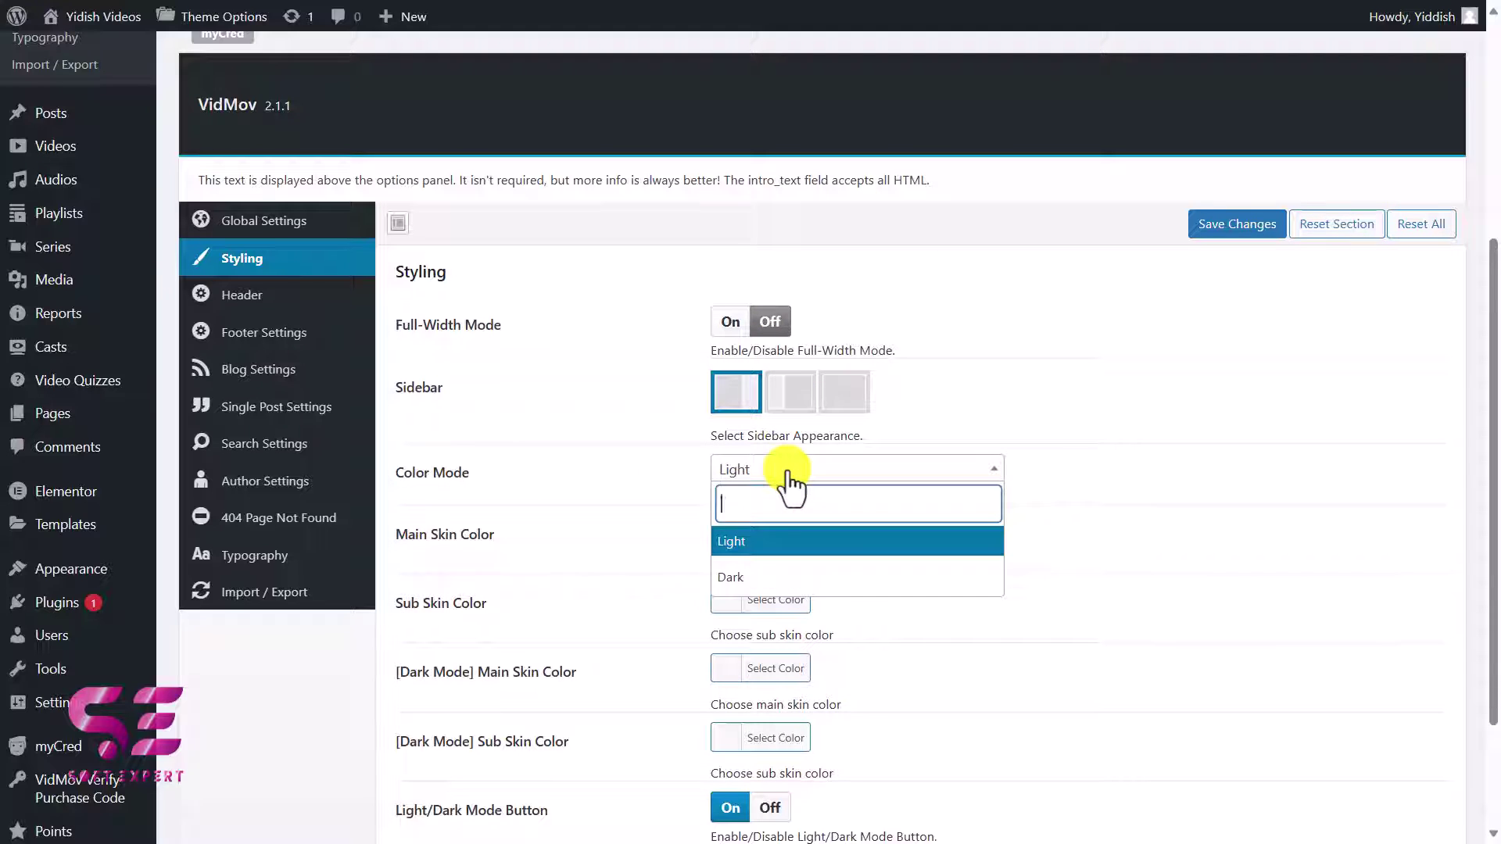
left_click(789, 475)
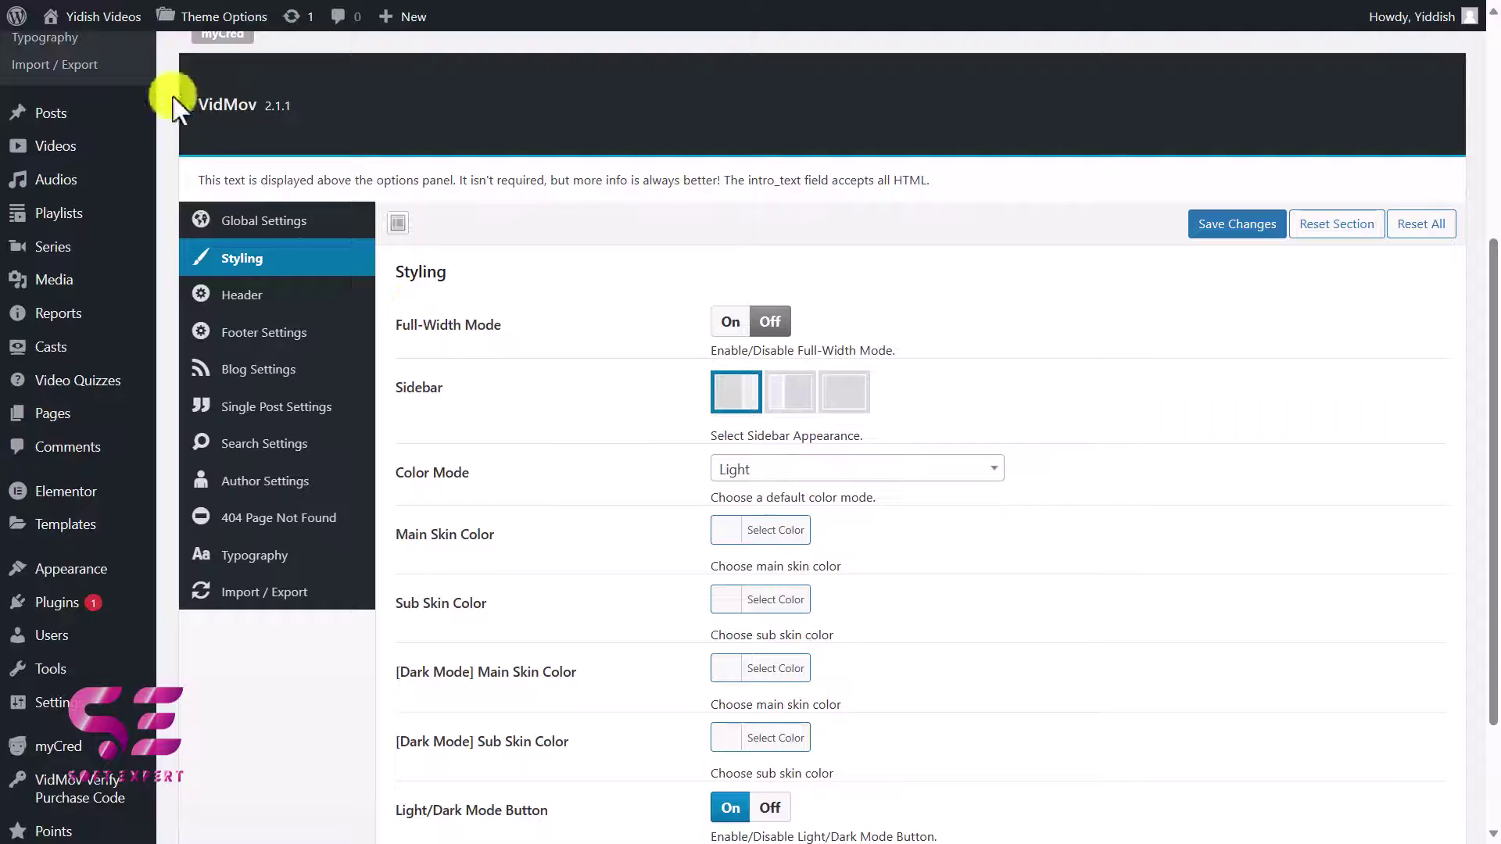
left_click(119, 16)
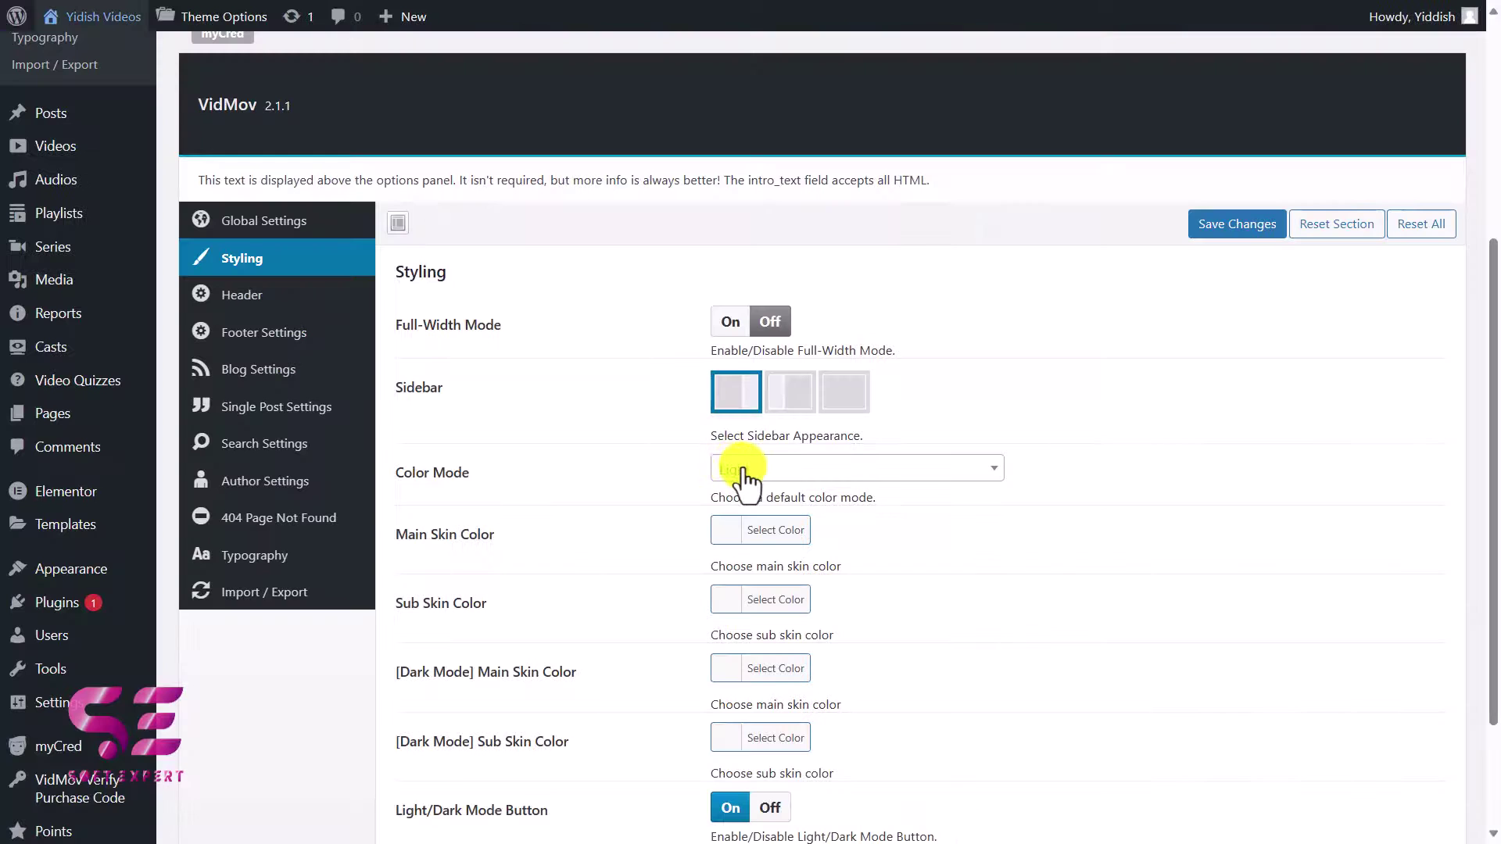
left_click(737, 469)
left_click(742, 577)
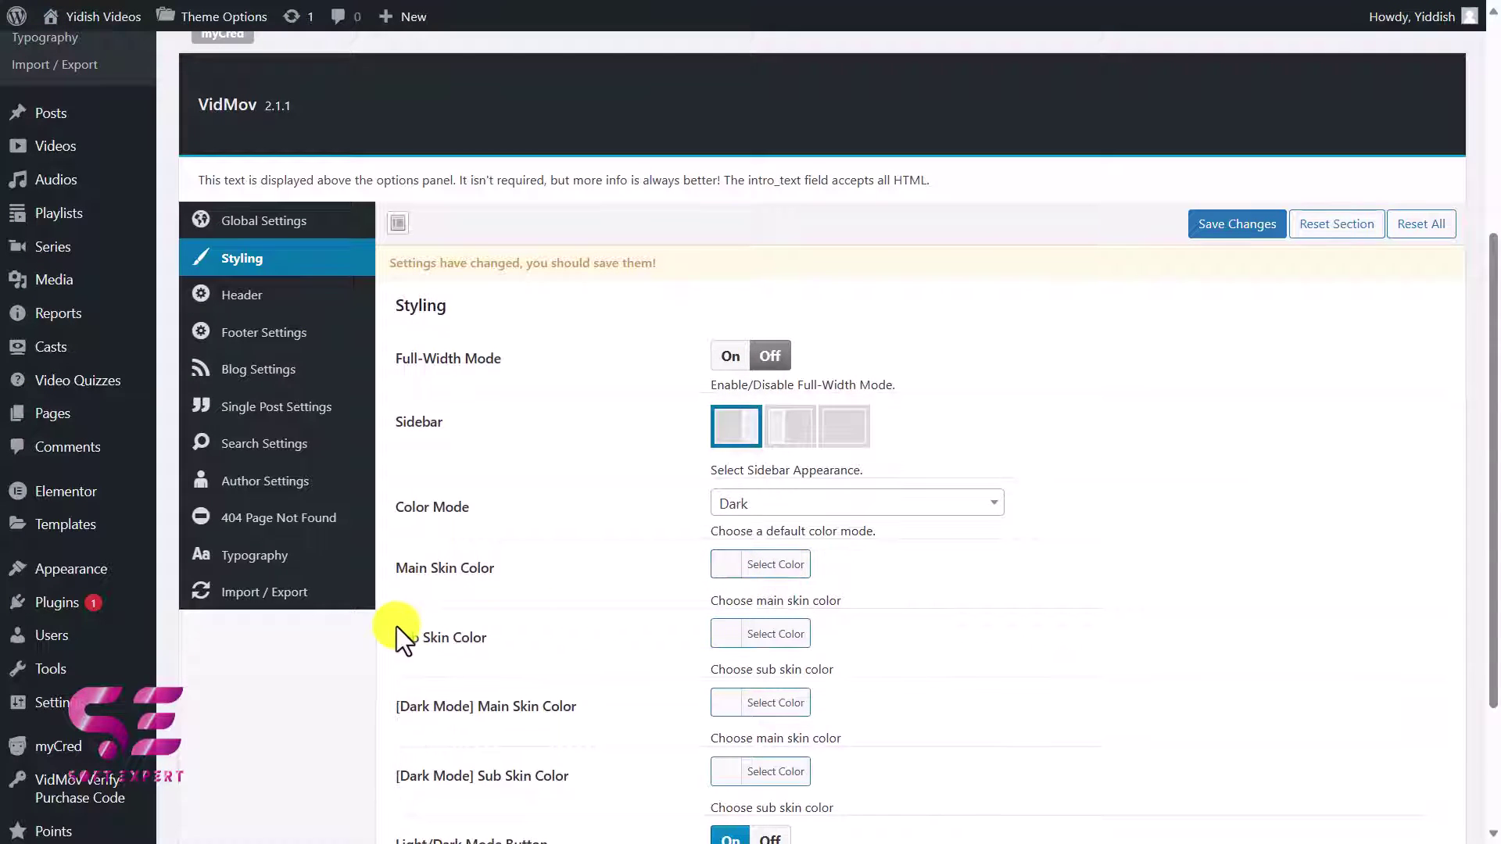
scroll(397, 626, "down", 2)
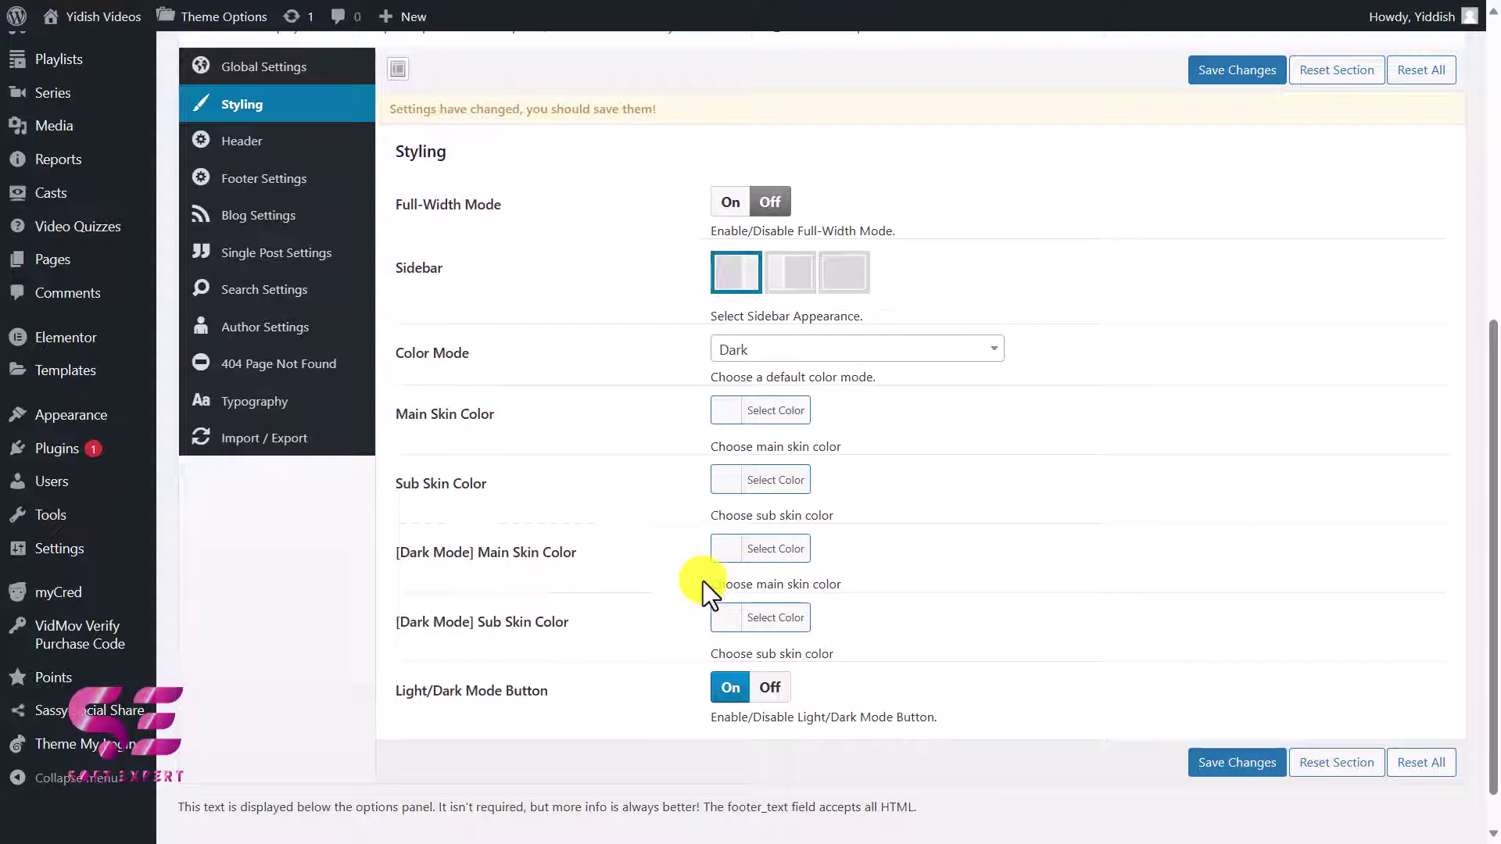
left_click(1208, 763)
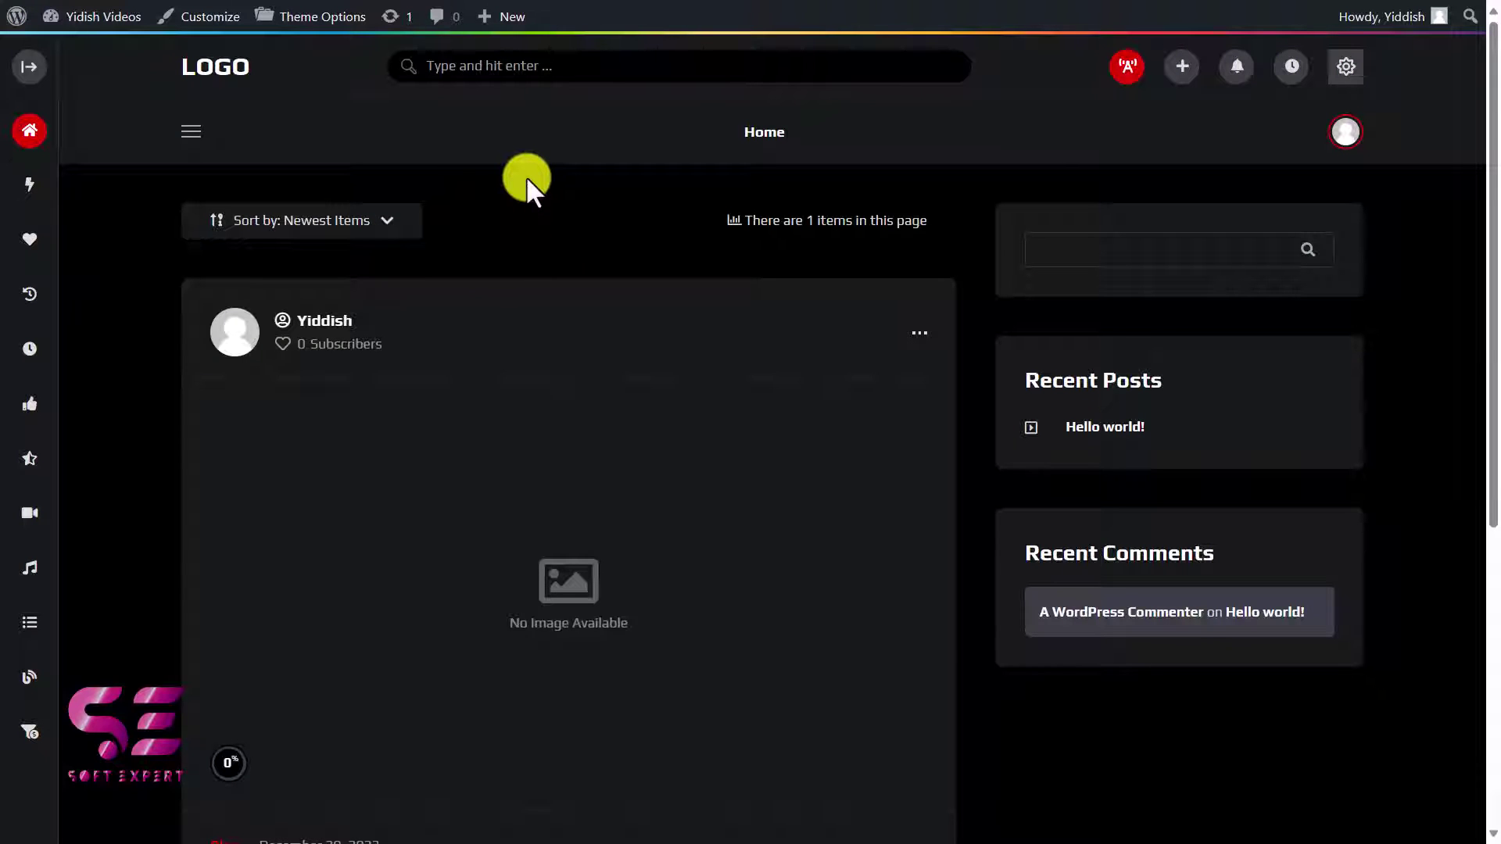
key("alt+Tab")
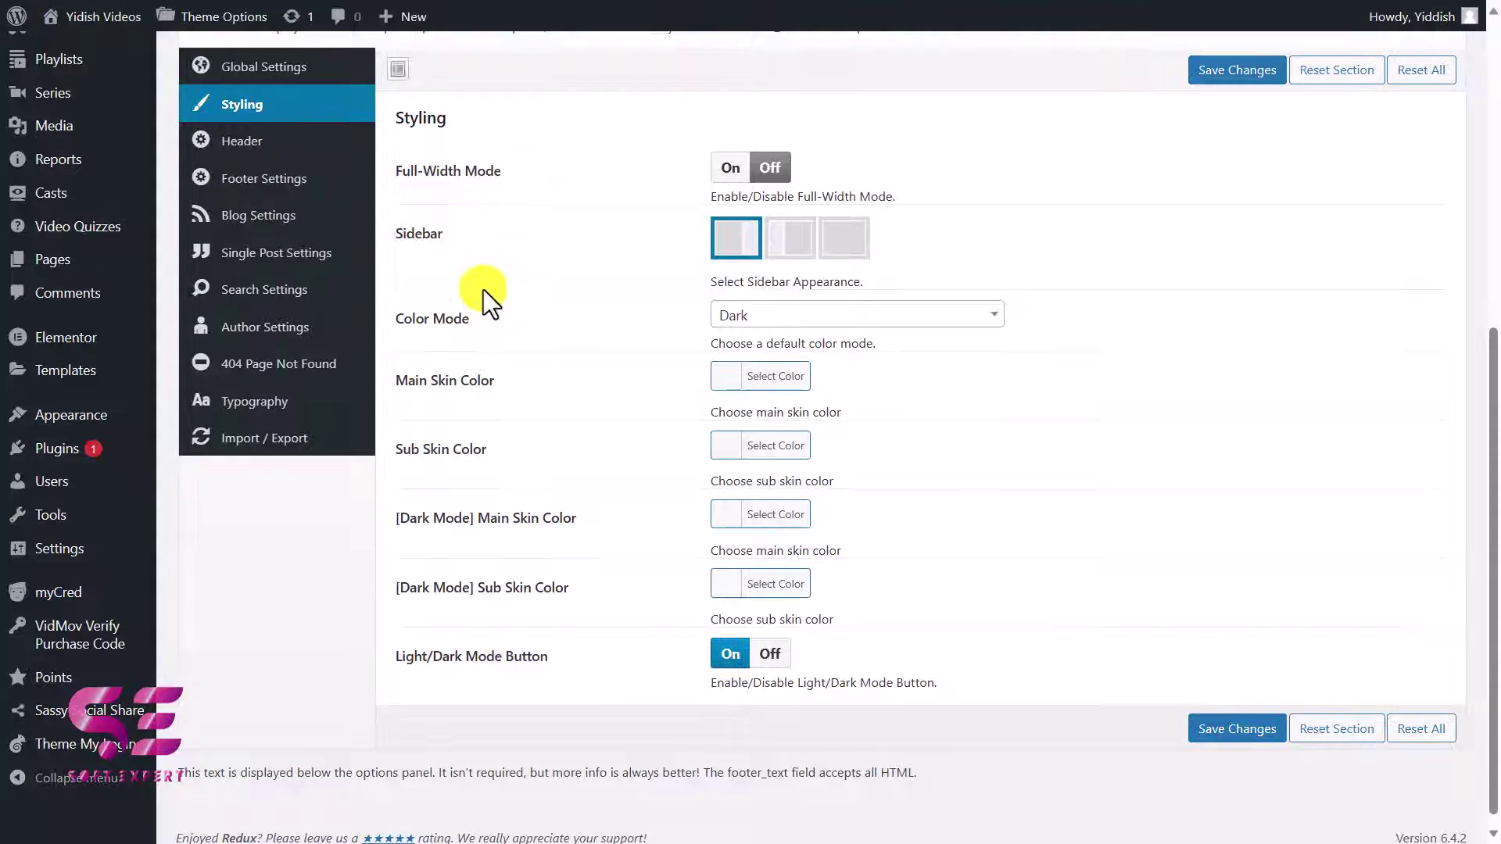
Open the Header options and review the Main Navigation Style, Sticky Menu, Header Banner and Header Background settings
left_click(294, 145)
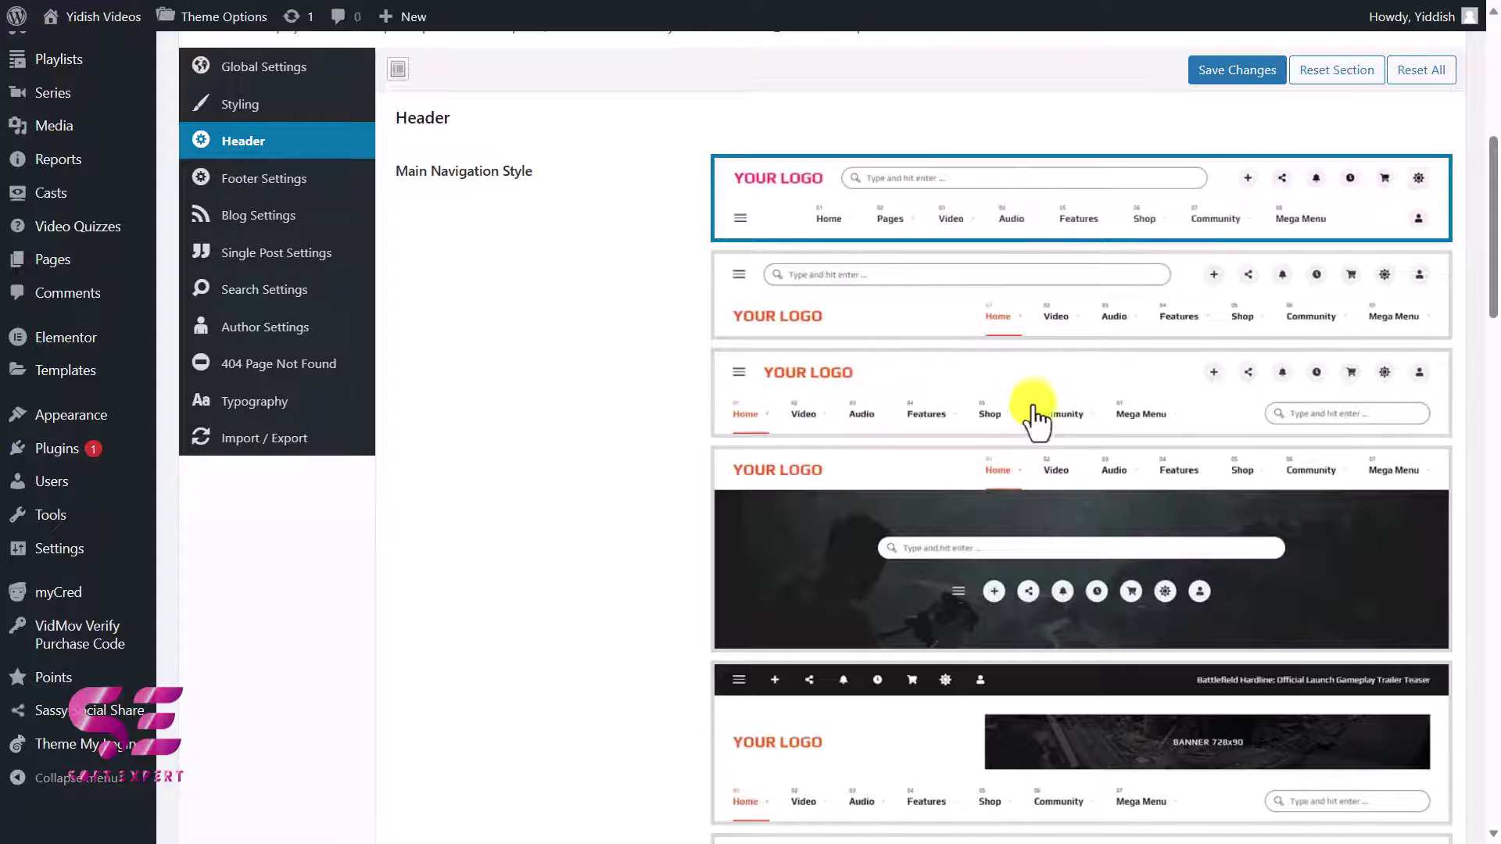
scroll(1038, 539, "down", 3)
scroll(1033, 538, "down", 4)
scroll(962, 409, "up", 8)
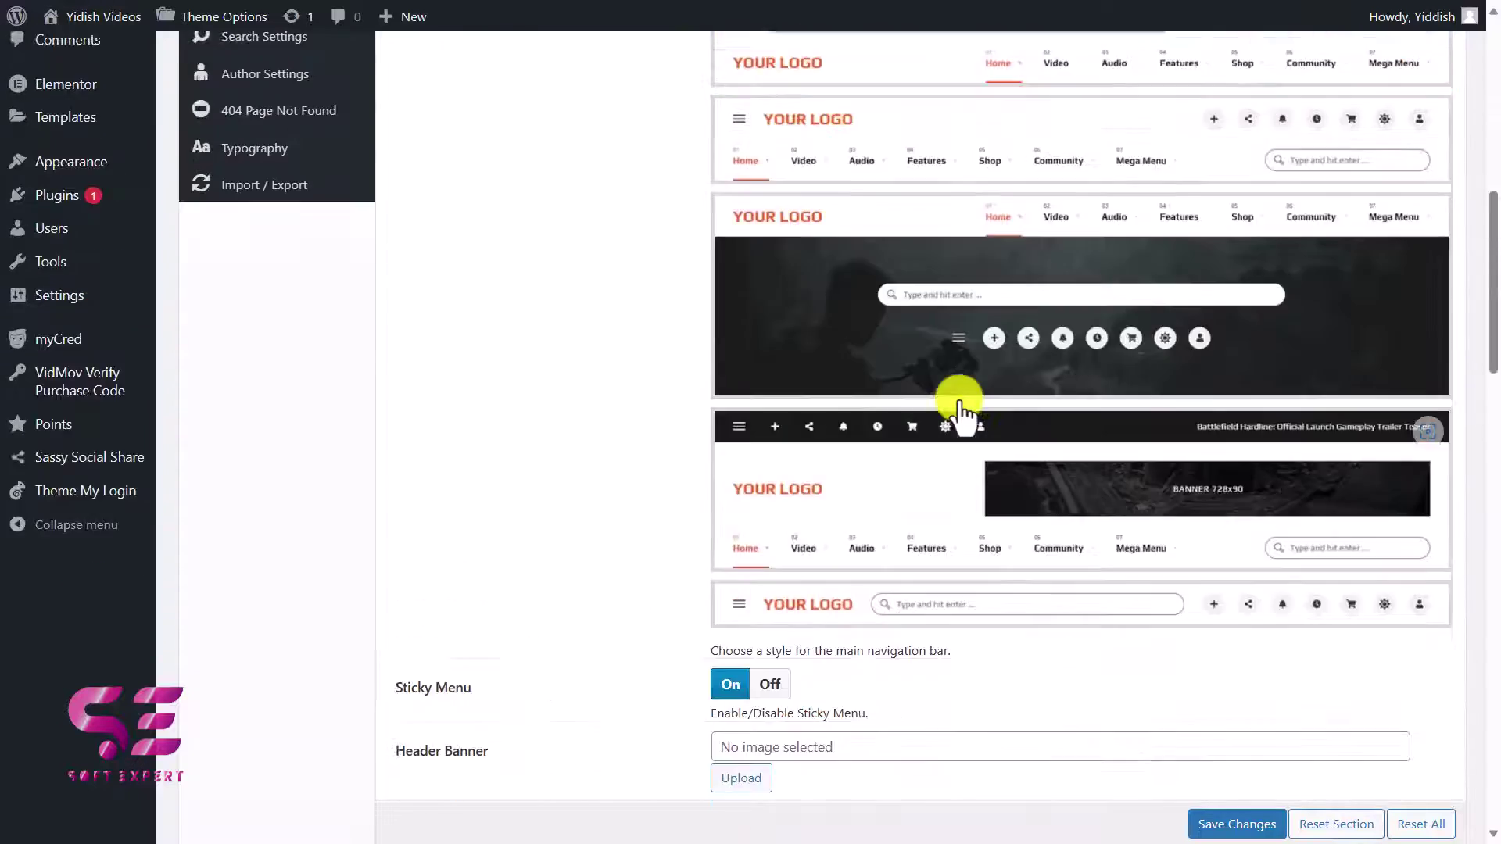
scroll(967, 562, "down", 10)
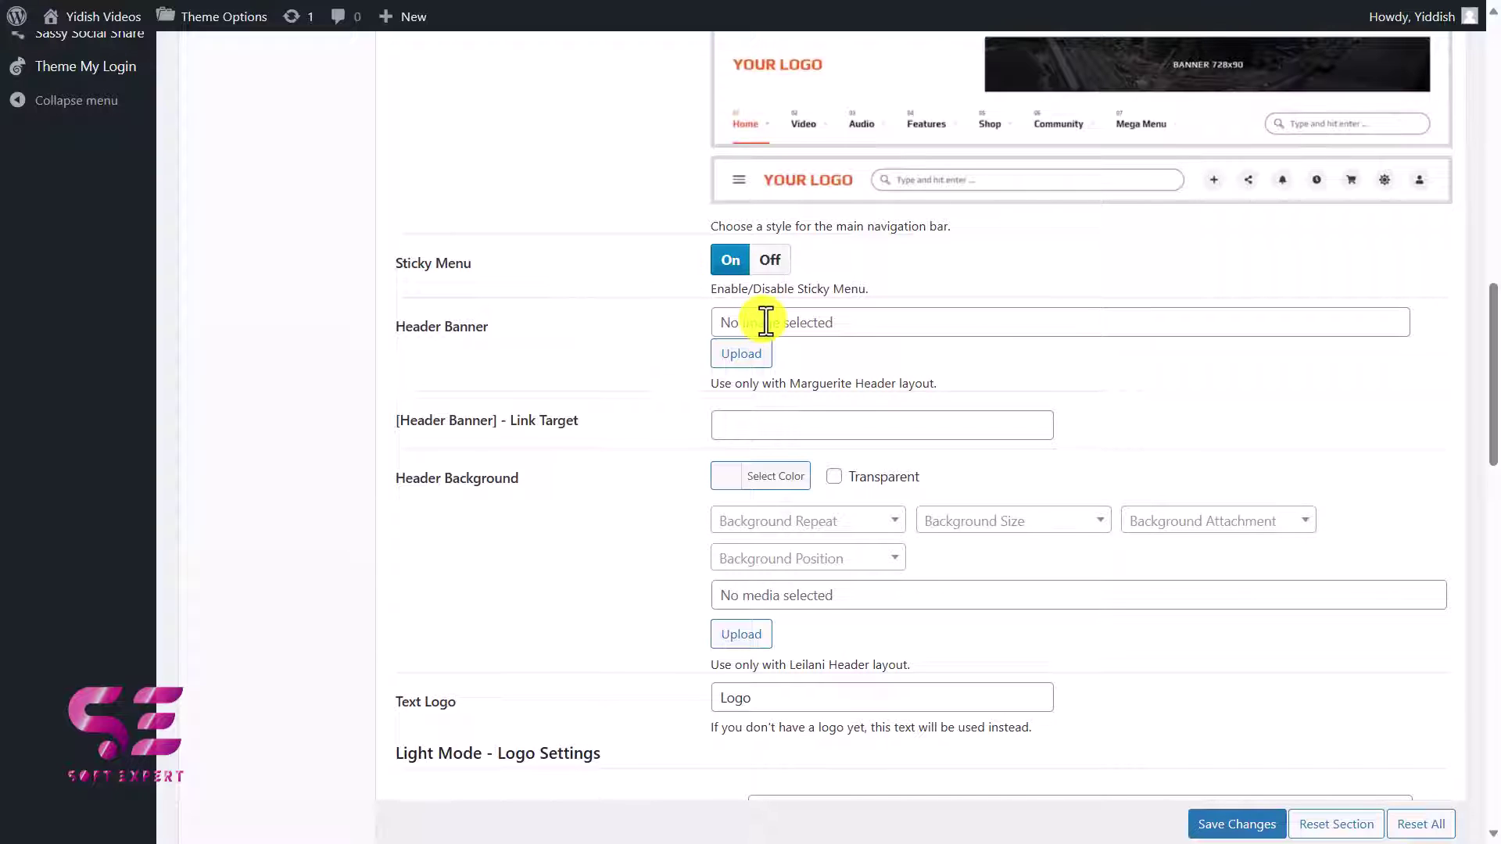
scroll(805, 335, "down", 2)
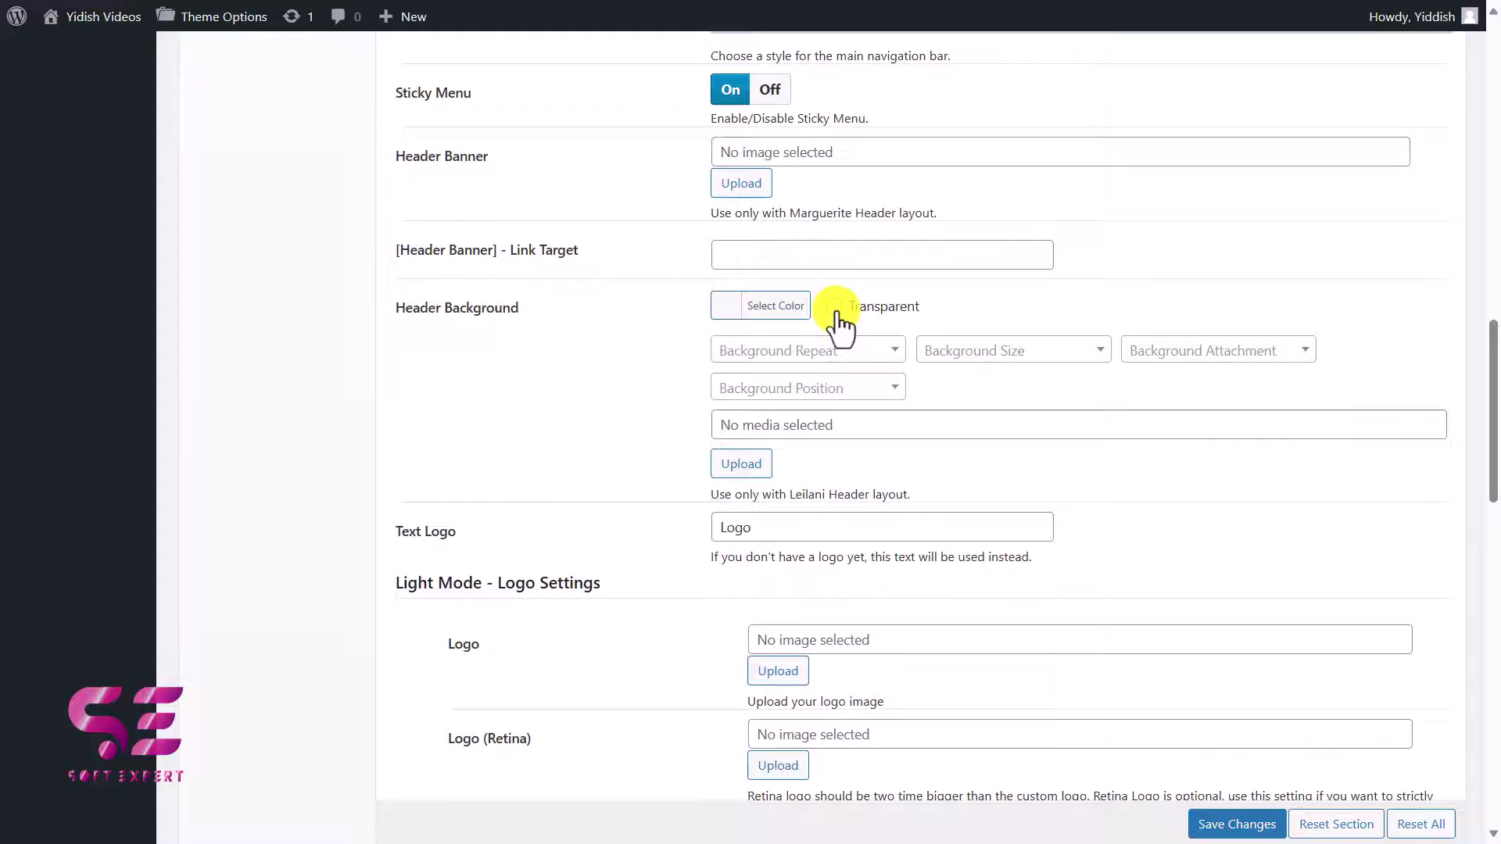
scroll(821, 351, "down", 1)
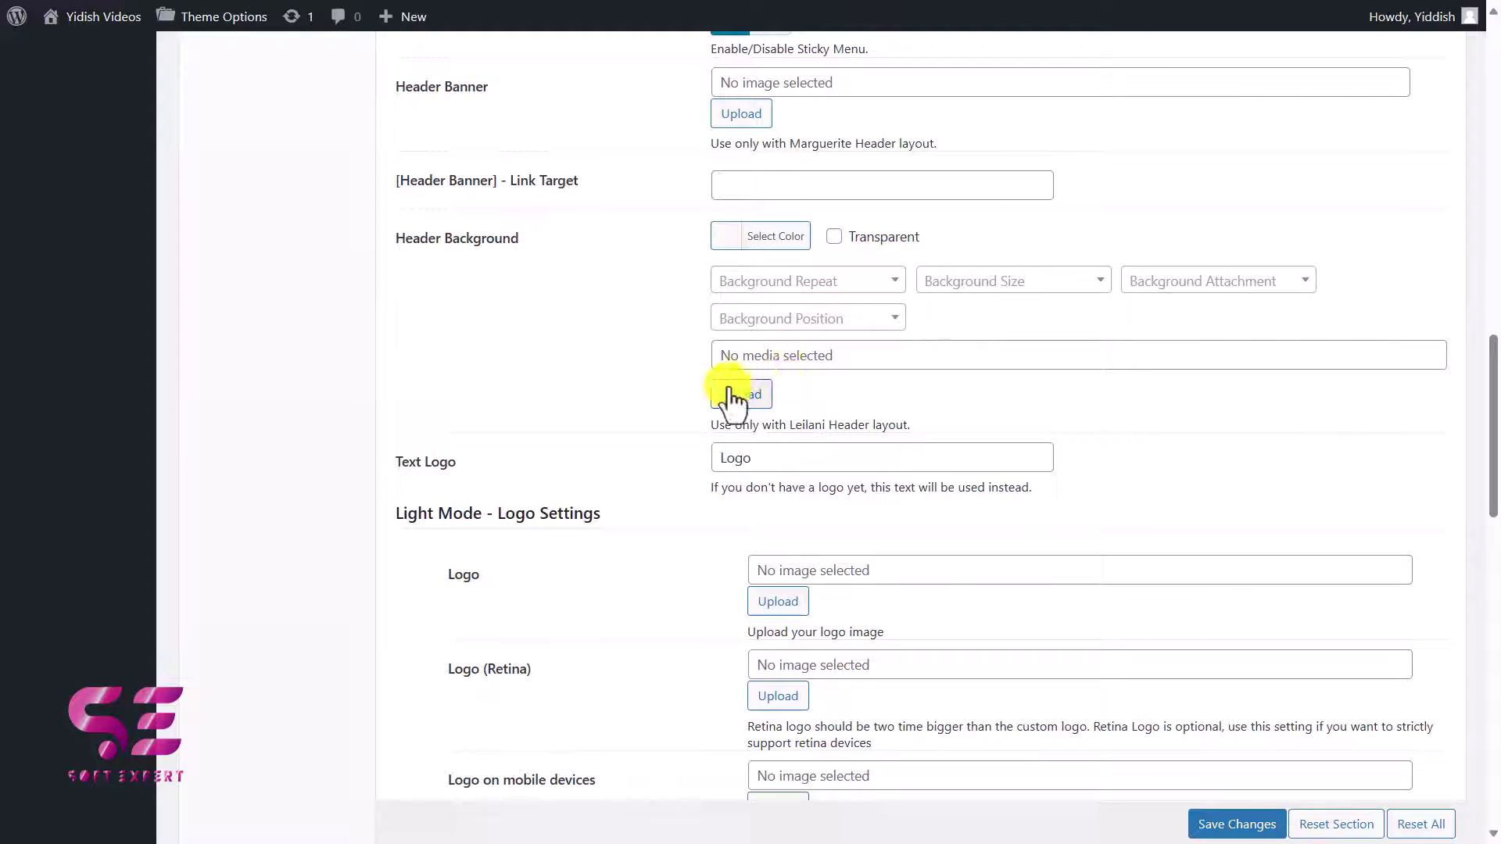
Examine the Text Logo field, the light and dark mode logo settings and the Side Menu options in the Header section
scroll(780, 395, "down", 4)
left_click_drag(763, 165, 708, 168)
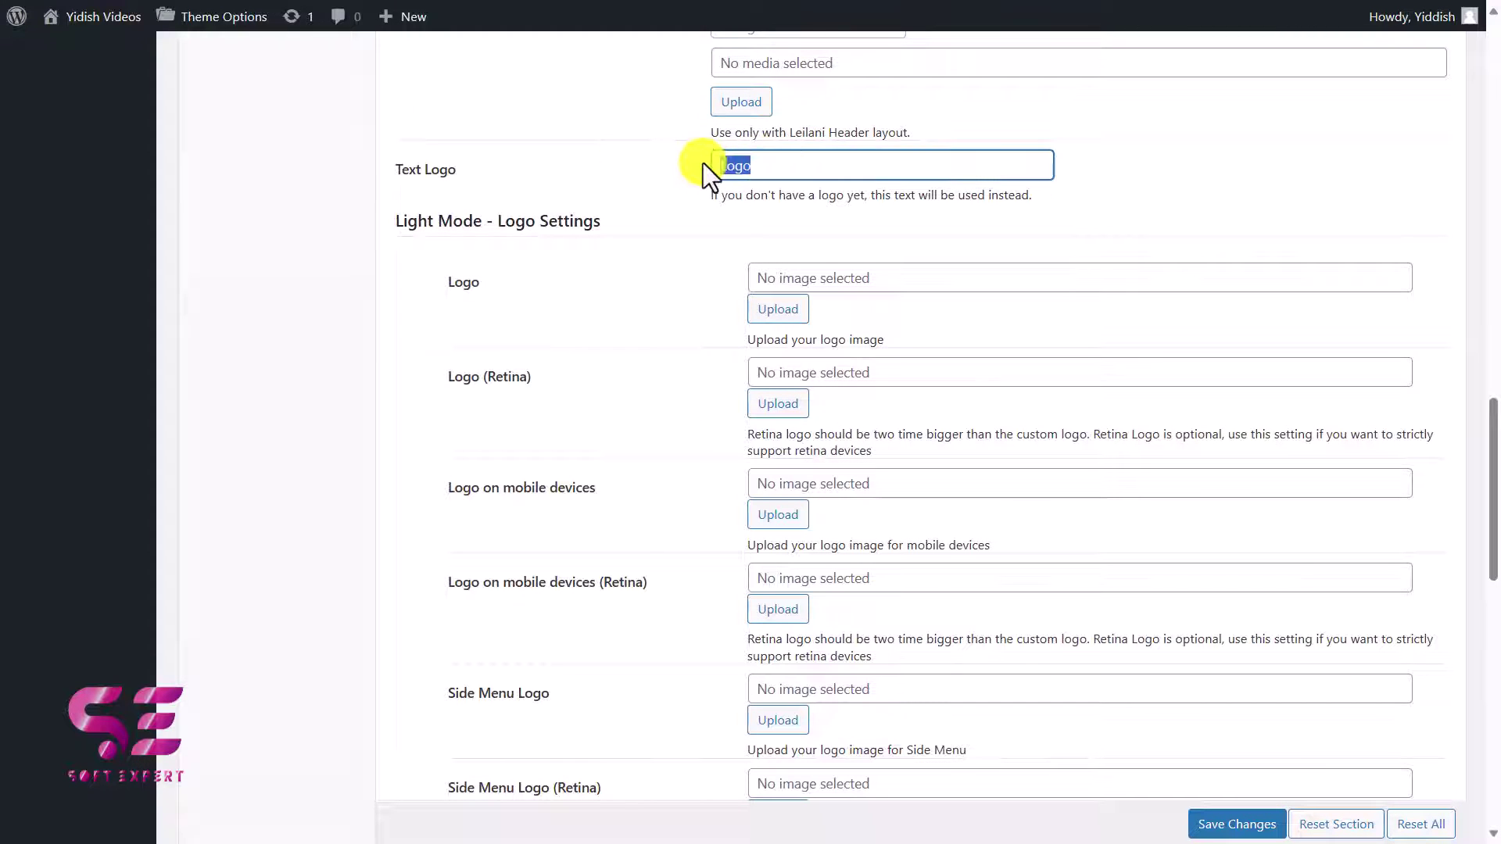
left_click(684, 175)
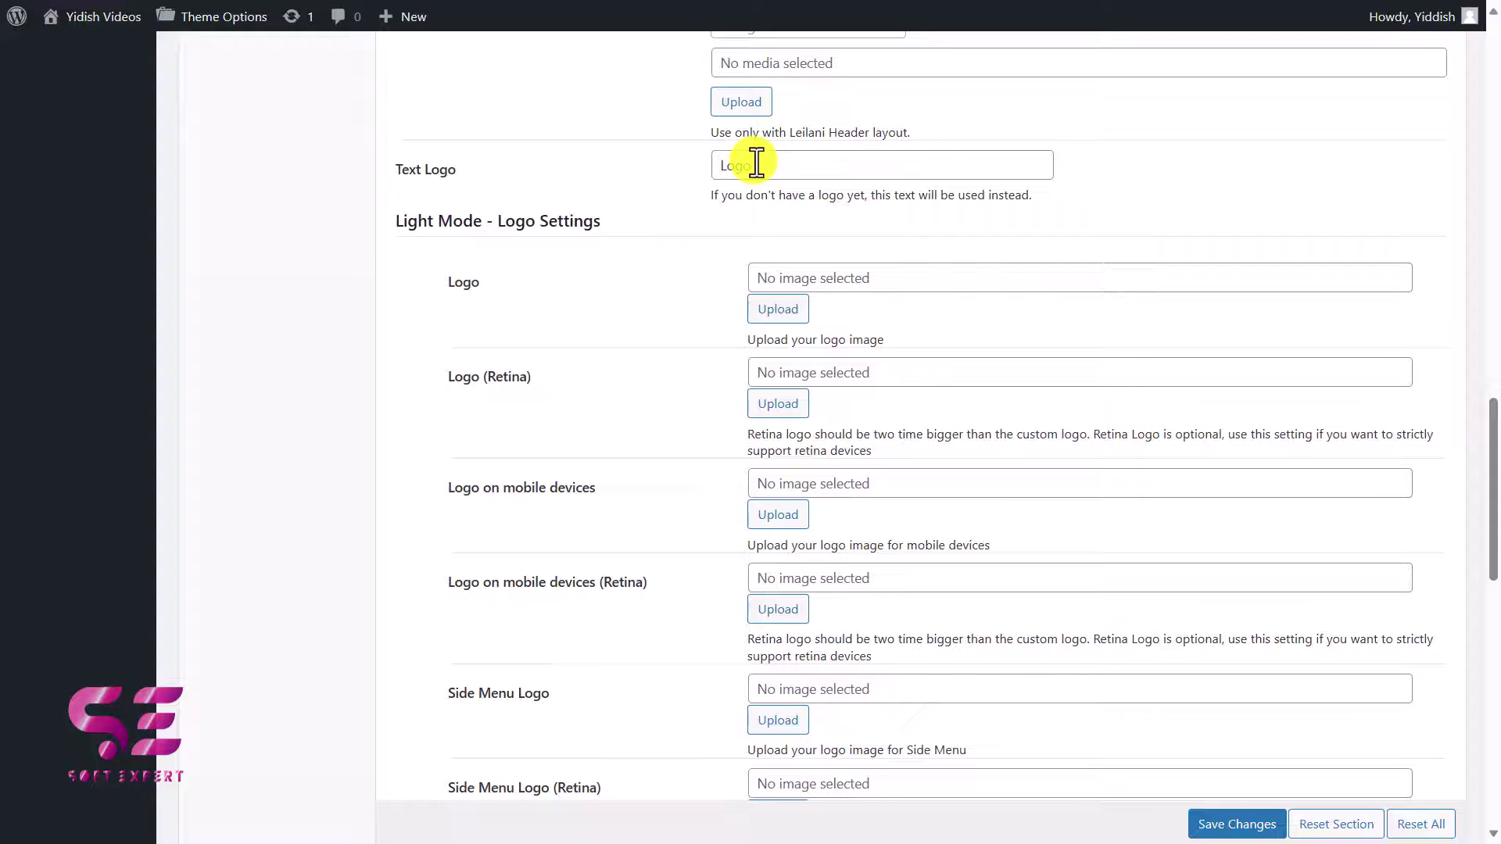
scroll(696, 261, "down", 2)
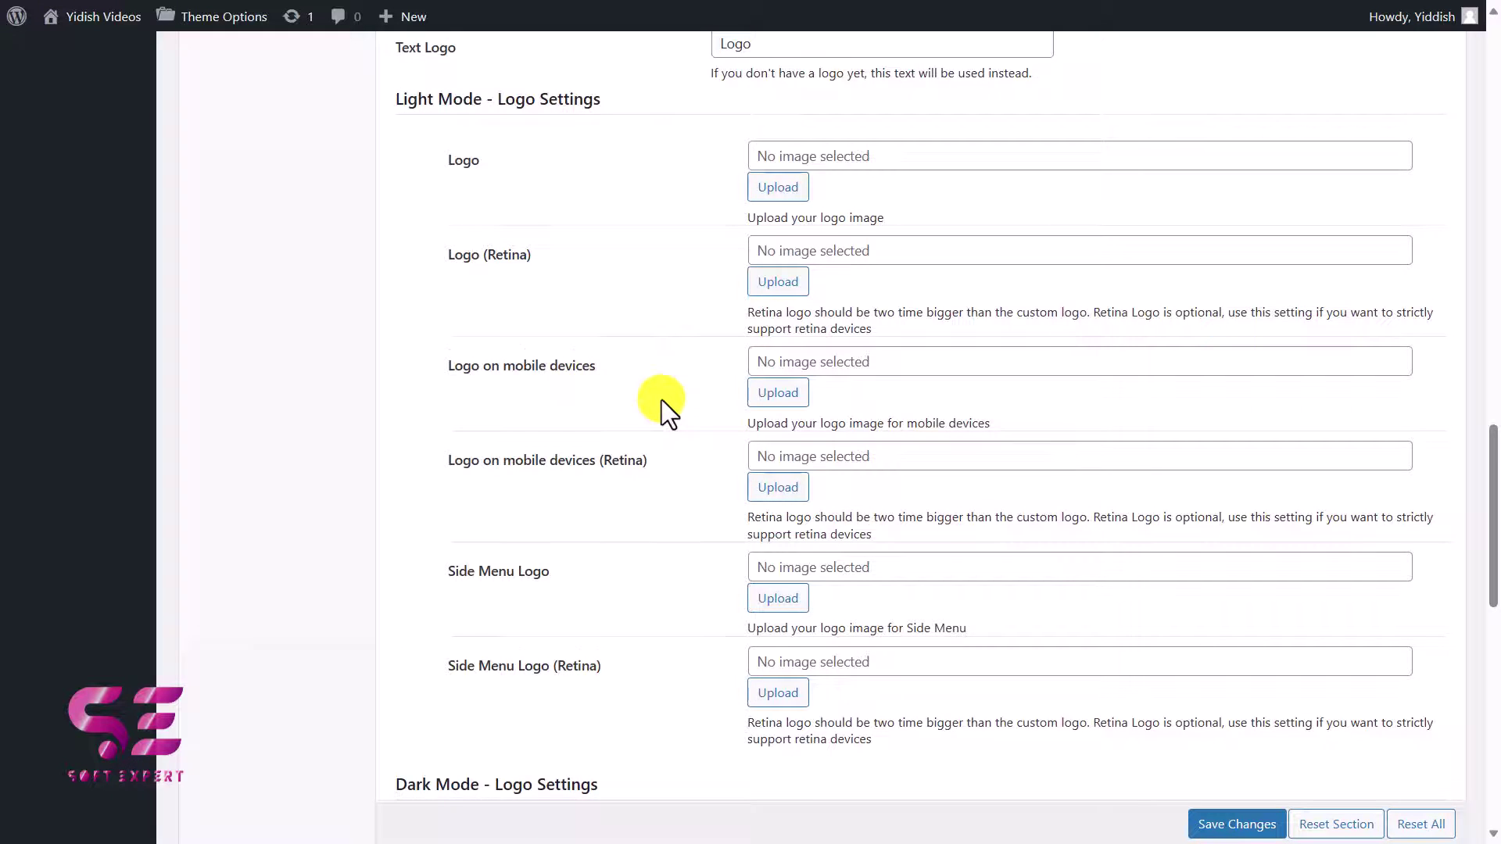
scroll(662, 400, "down", 7)
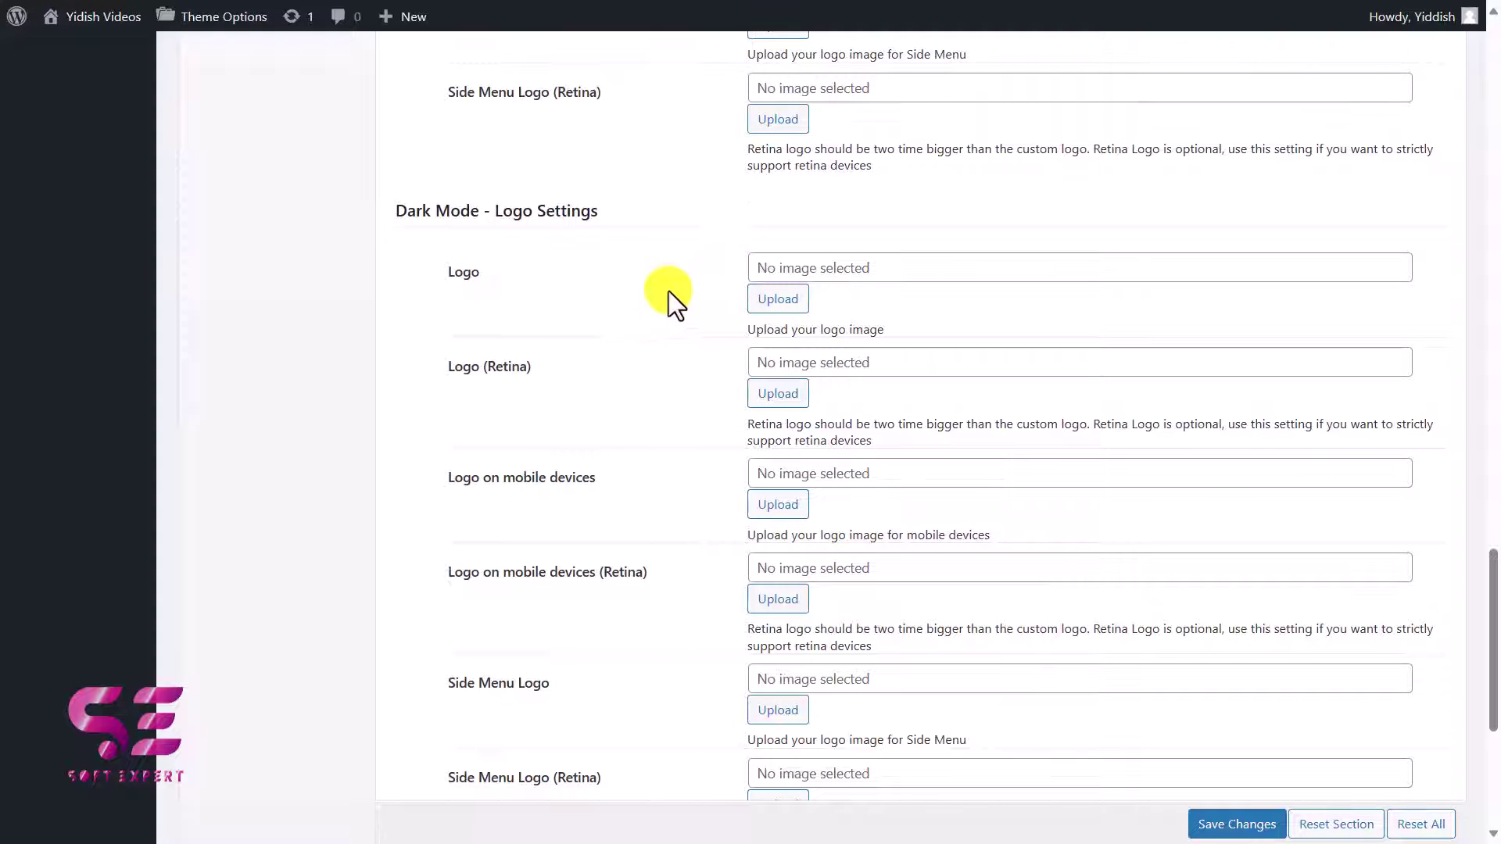
scroll(732, 338, "down", 5)
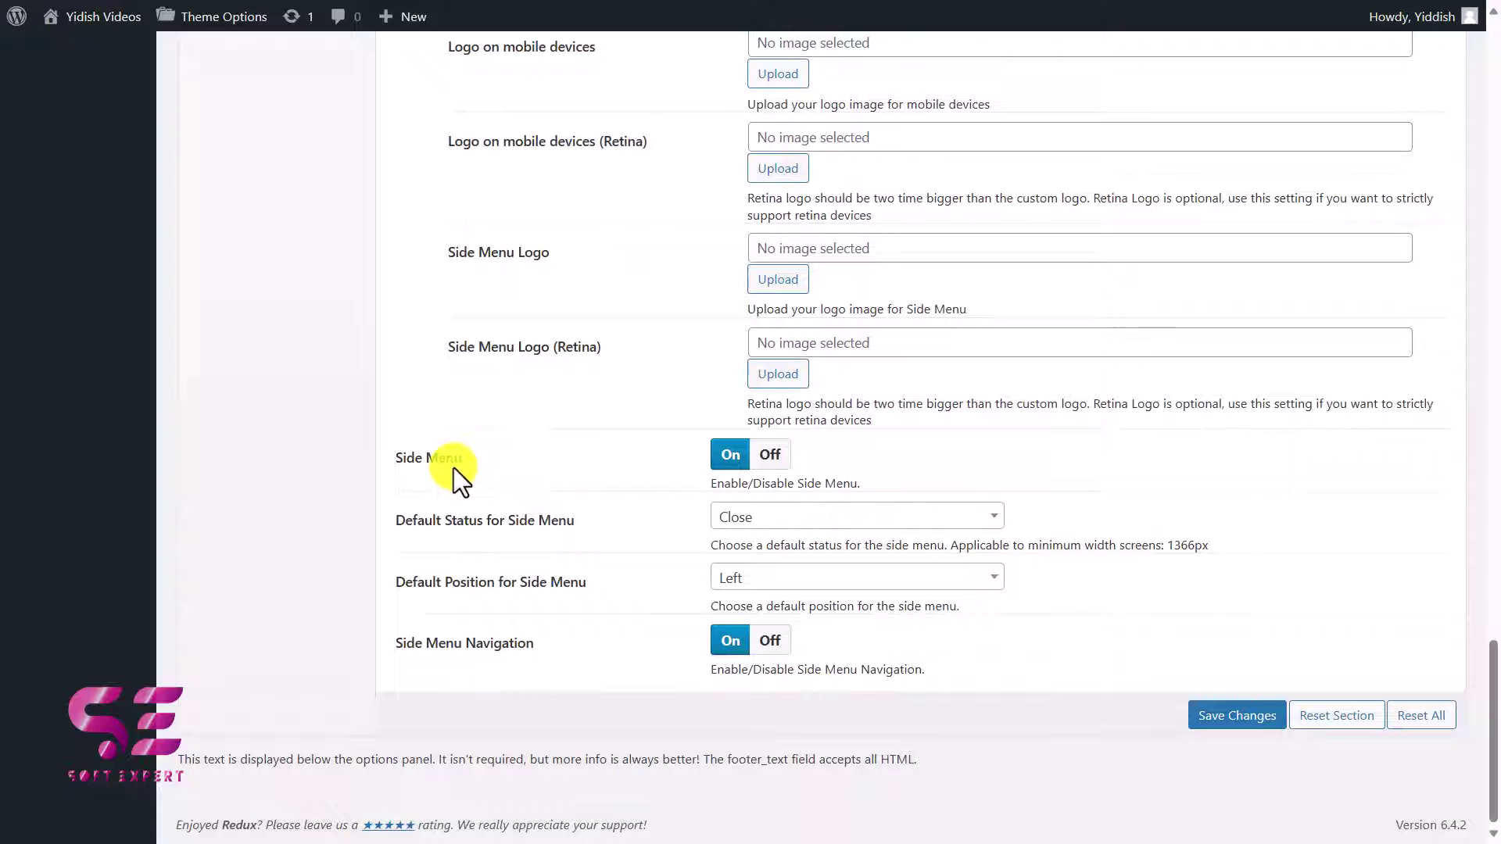
Expand the side menu on the site's front page to see its entries, and return to the Theme Options
key("alt+Tab")
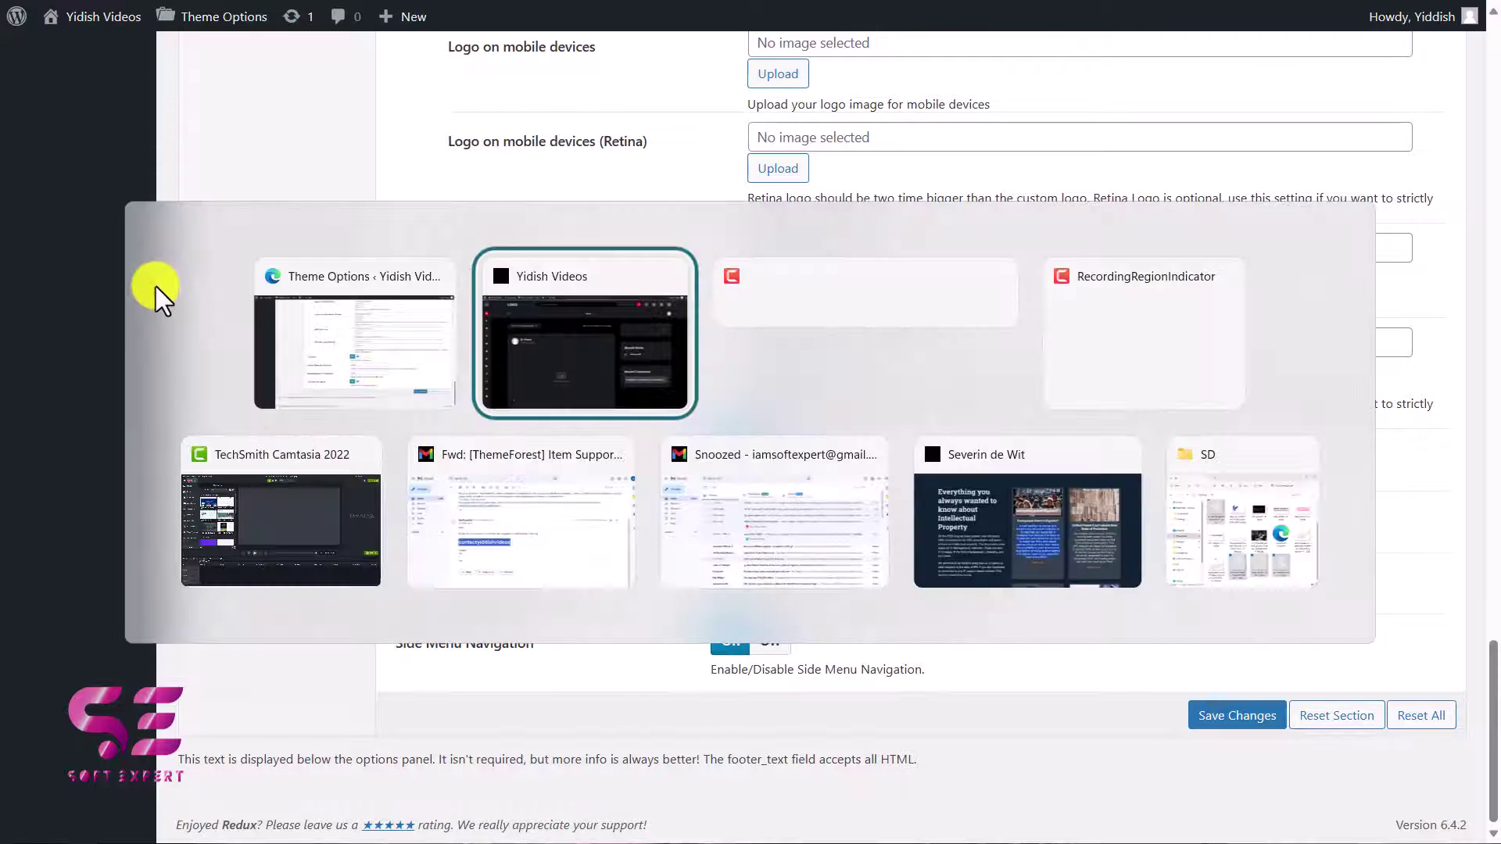
key("alt+Tab")
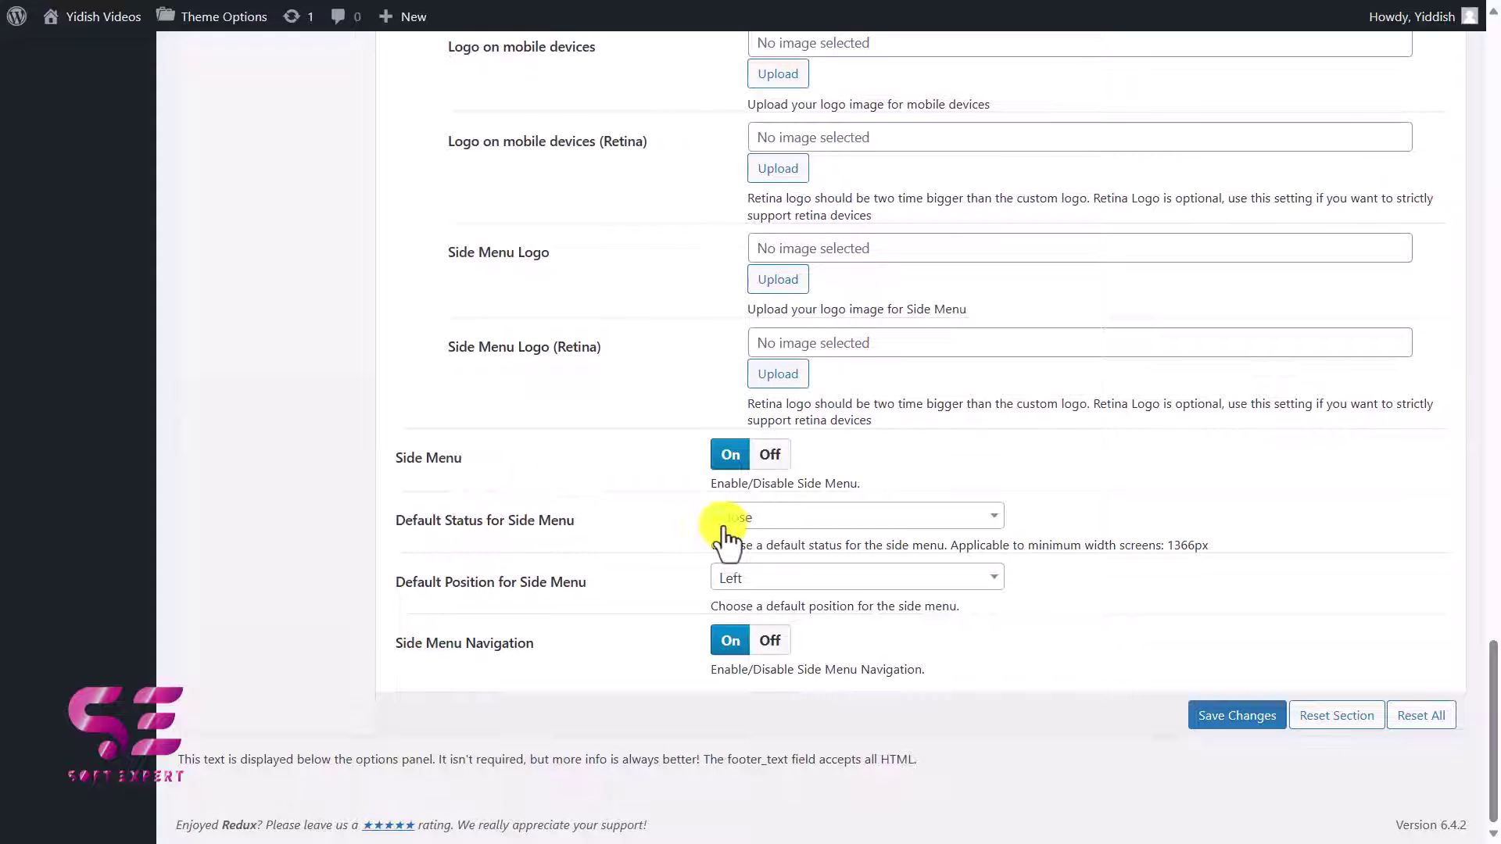
key("alt+Tab")
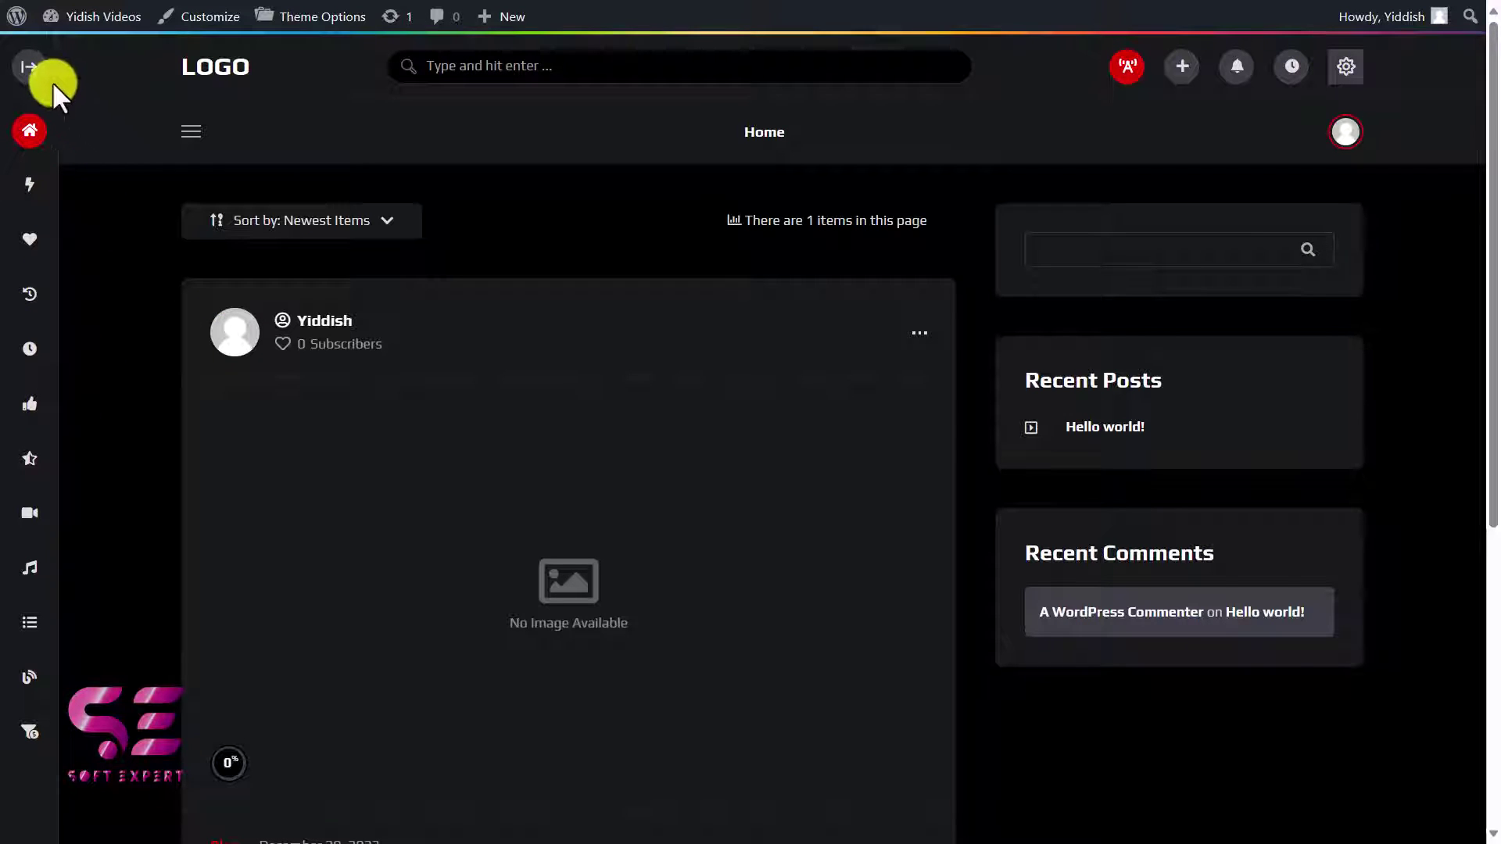
left_click(36, 68)
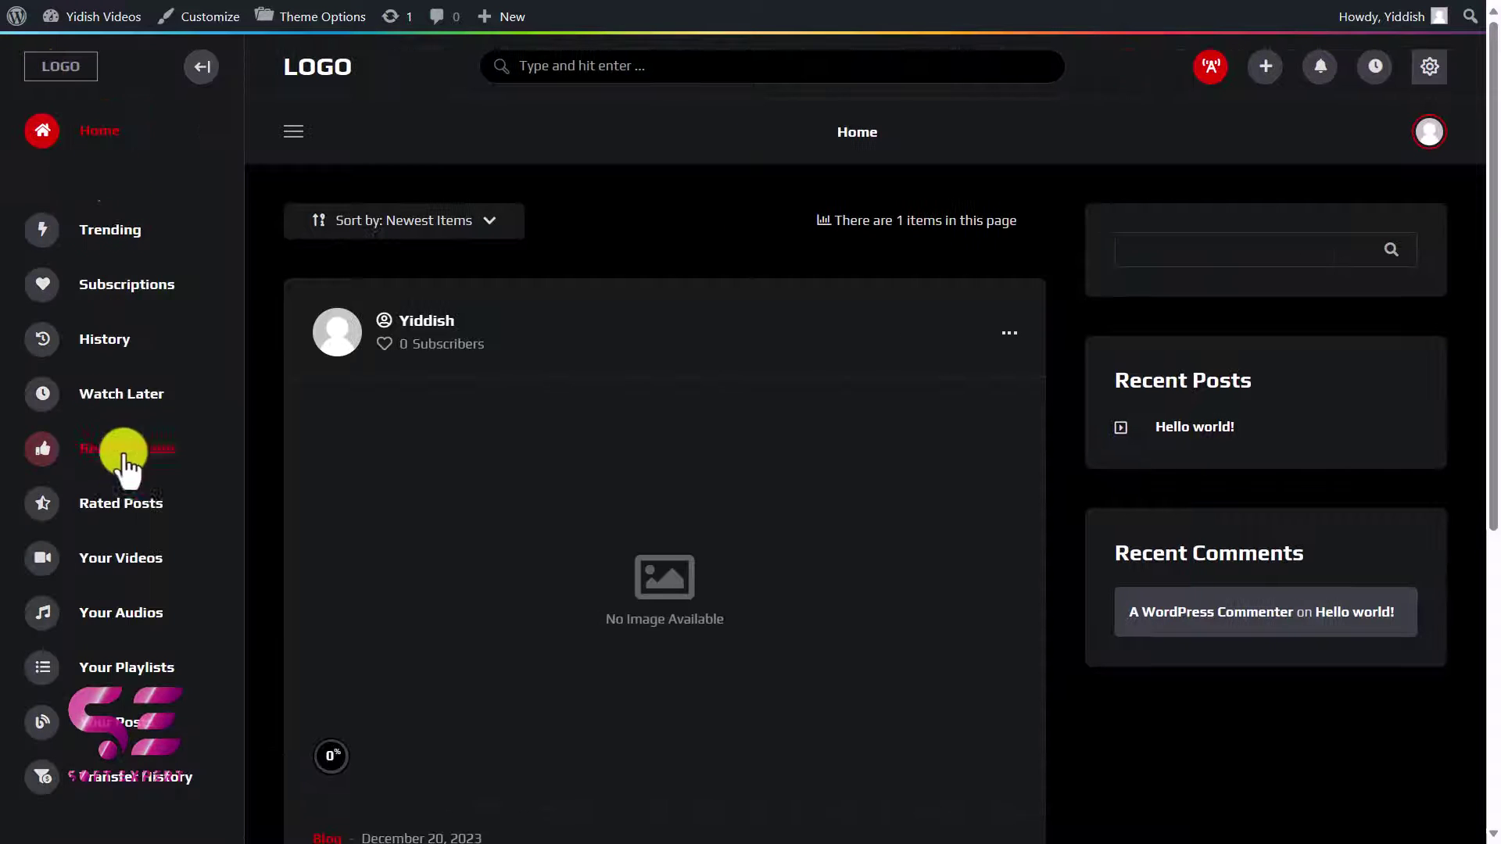
key("alt+Tab")
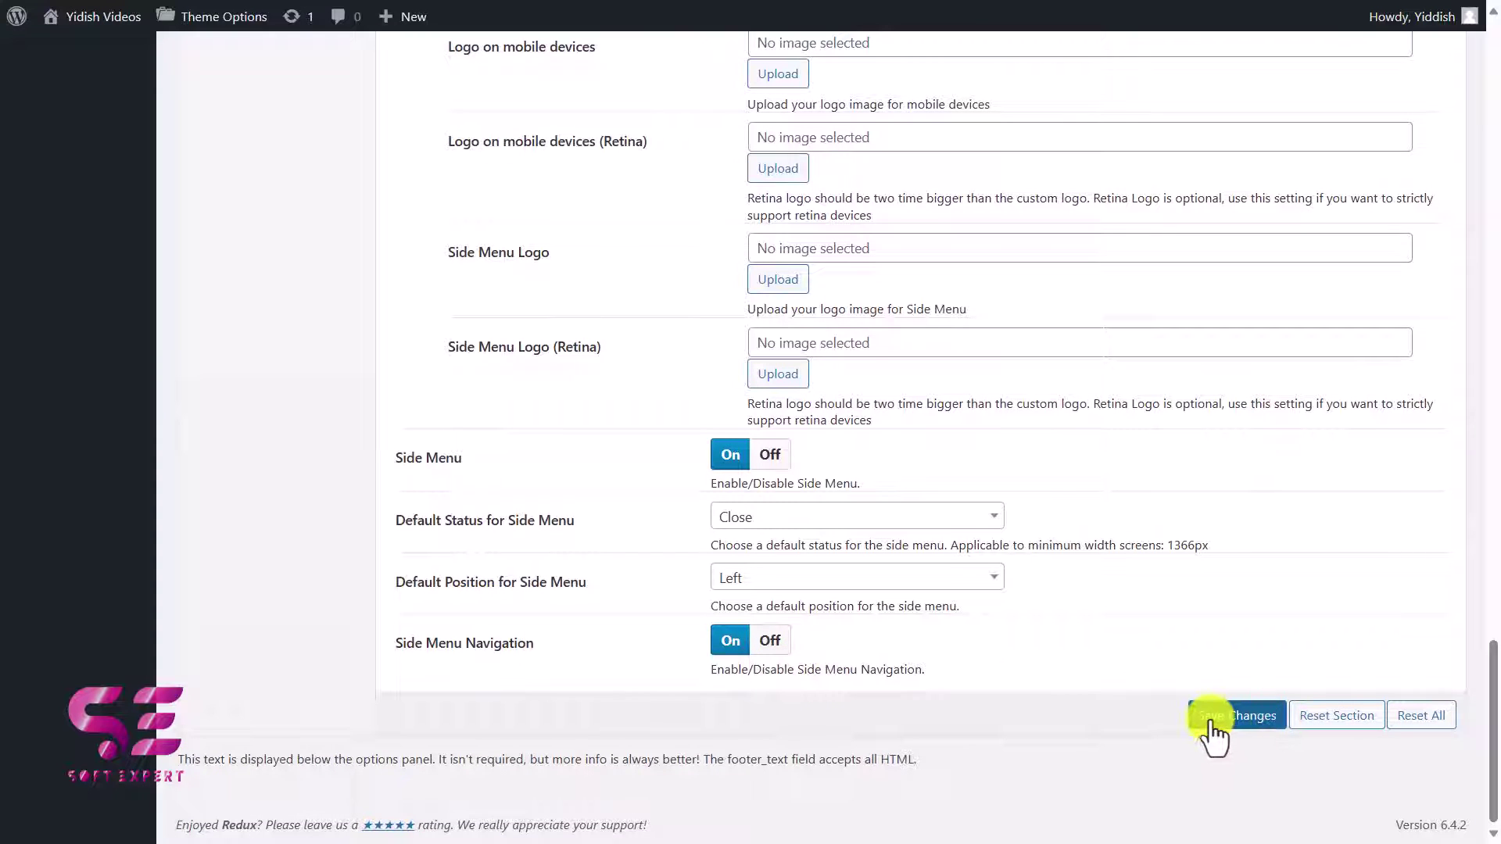
Set the footer copyright text to "Copyright © 2023" in the Footer Settings and save the changes
scroll(1085, 637, "up", 15)
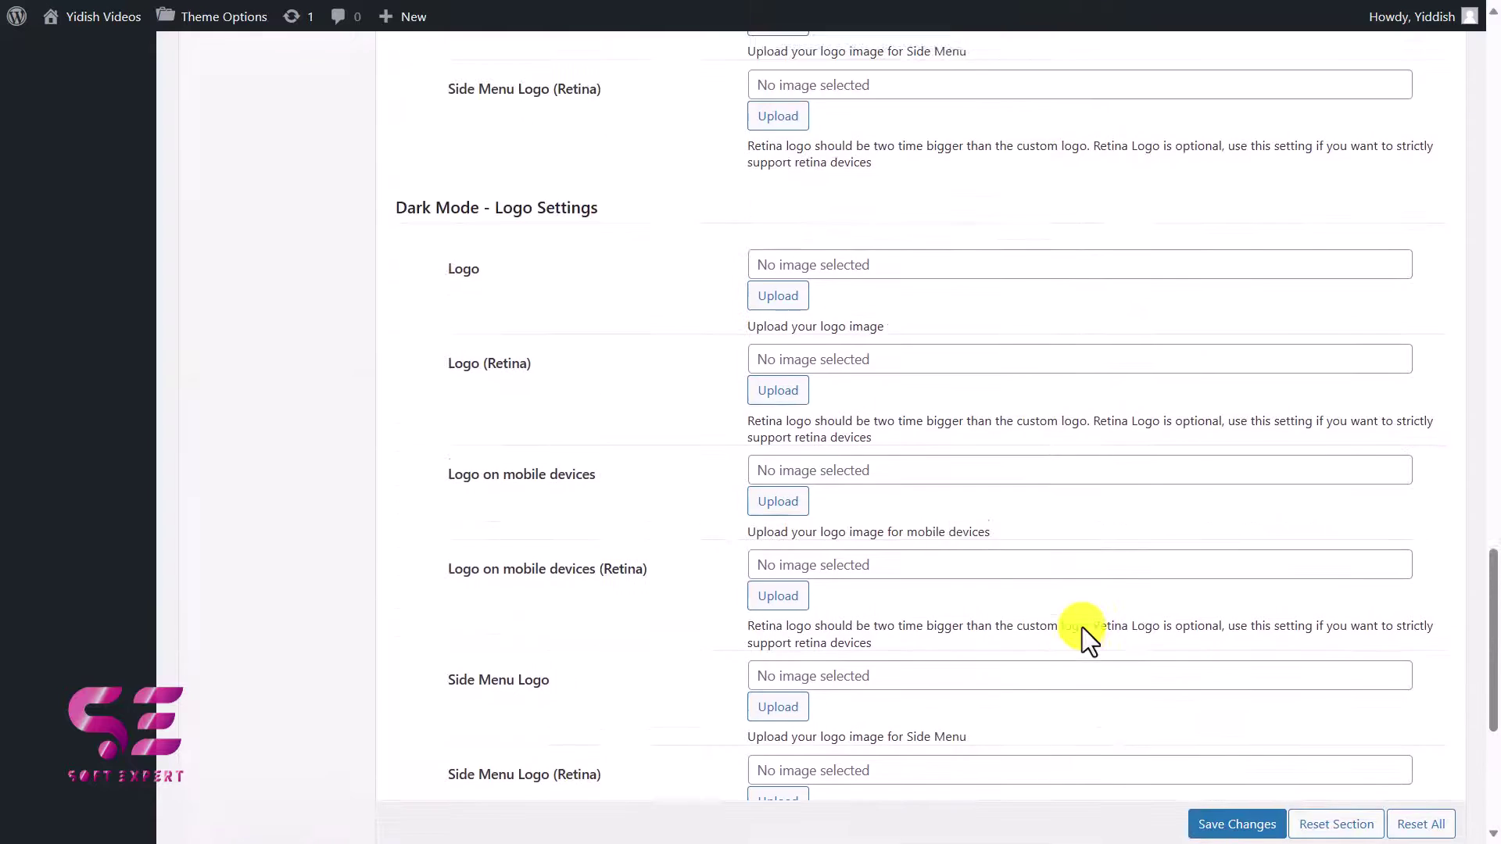
left_click(268, 248)
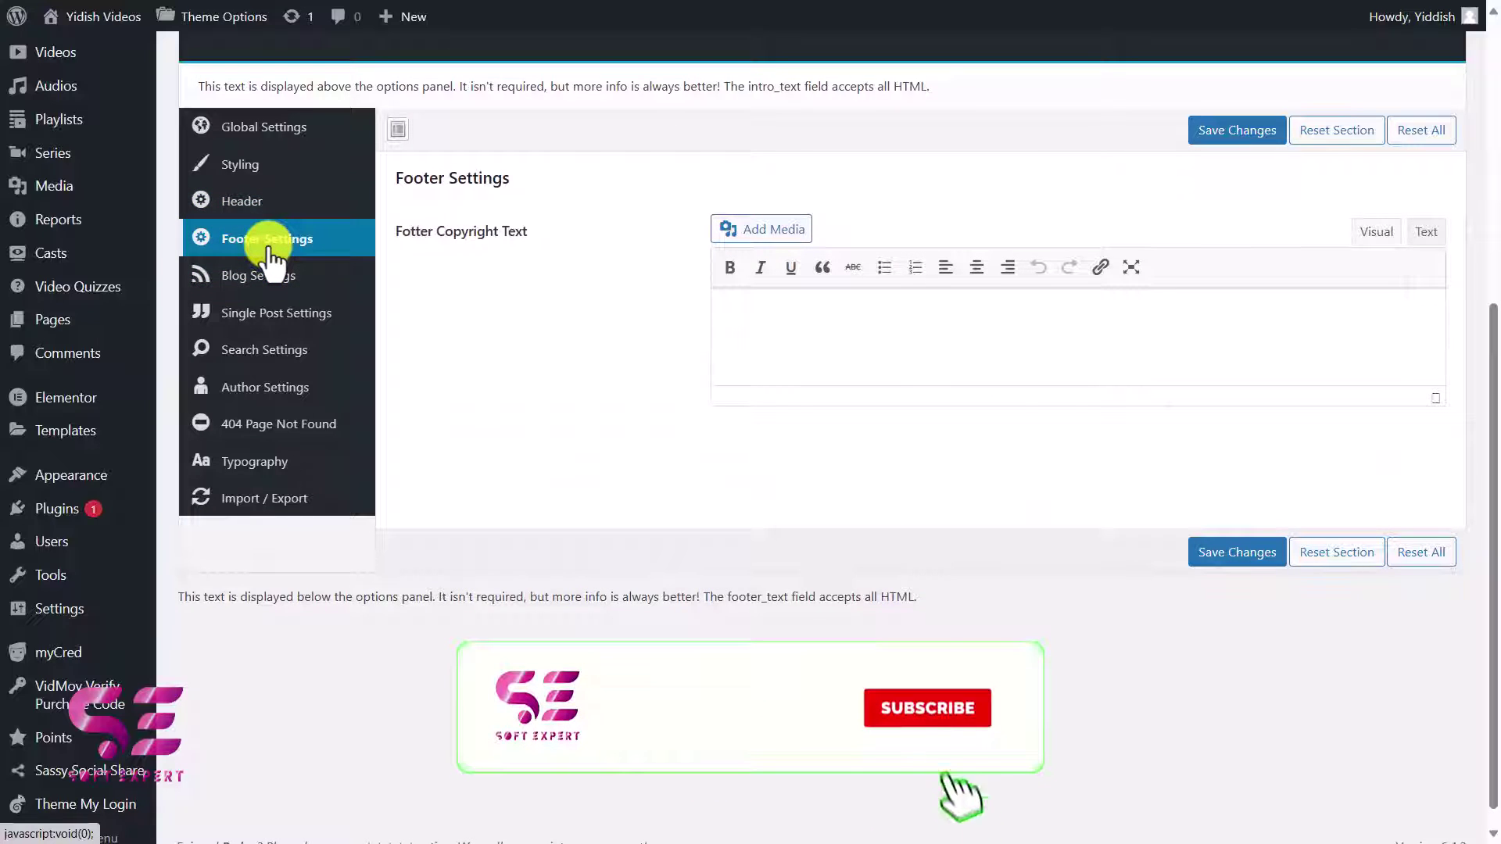
left_click(870, 344)
type("Copyright © 2023")
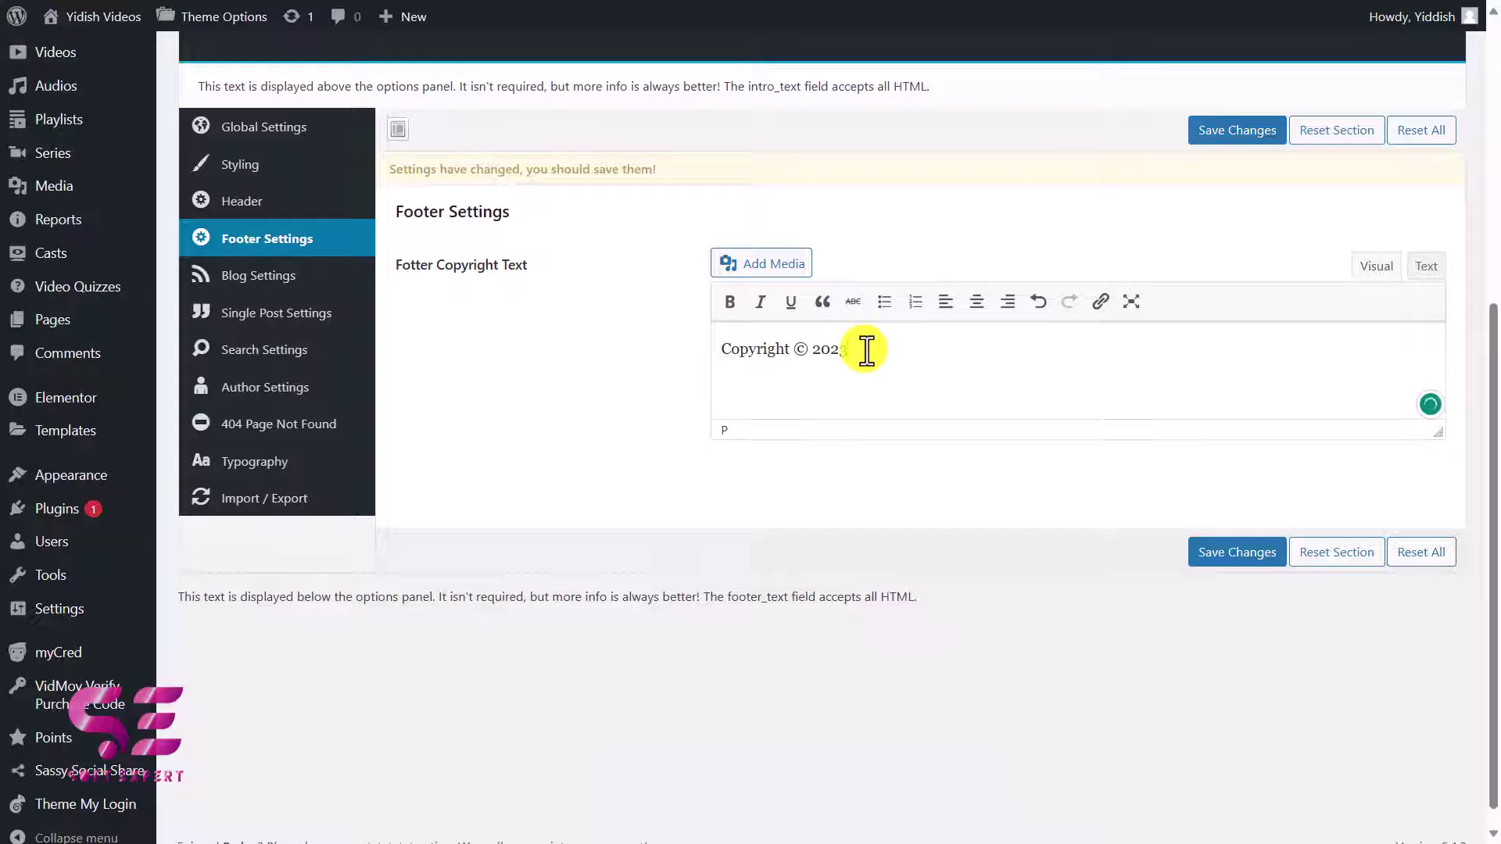
left_click(1210, 560)
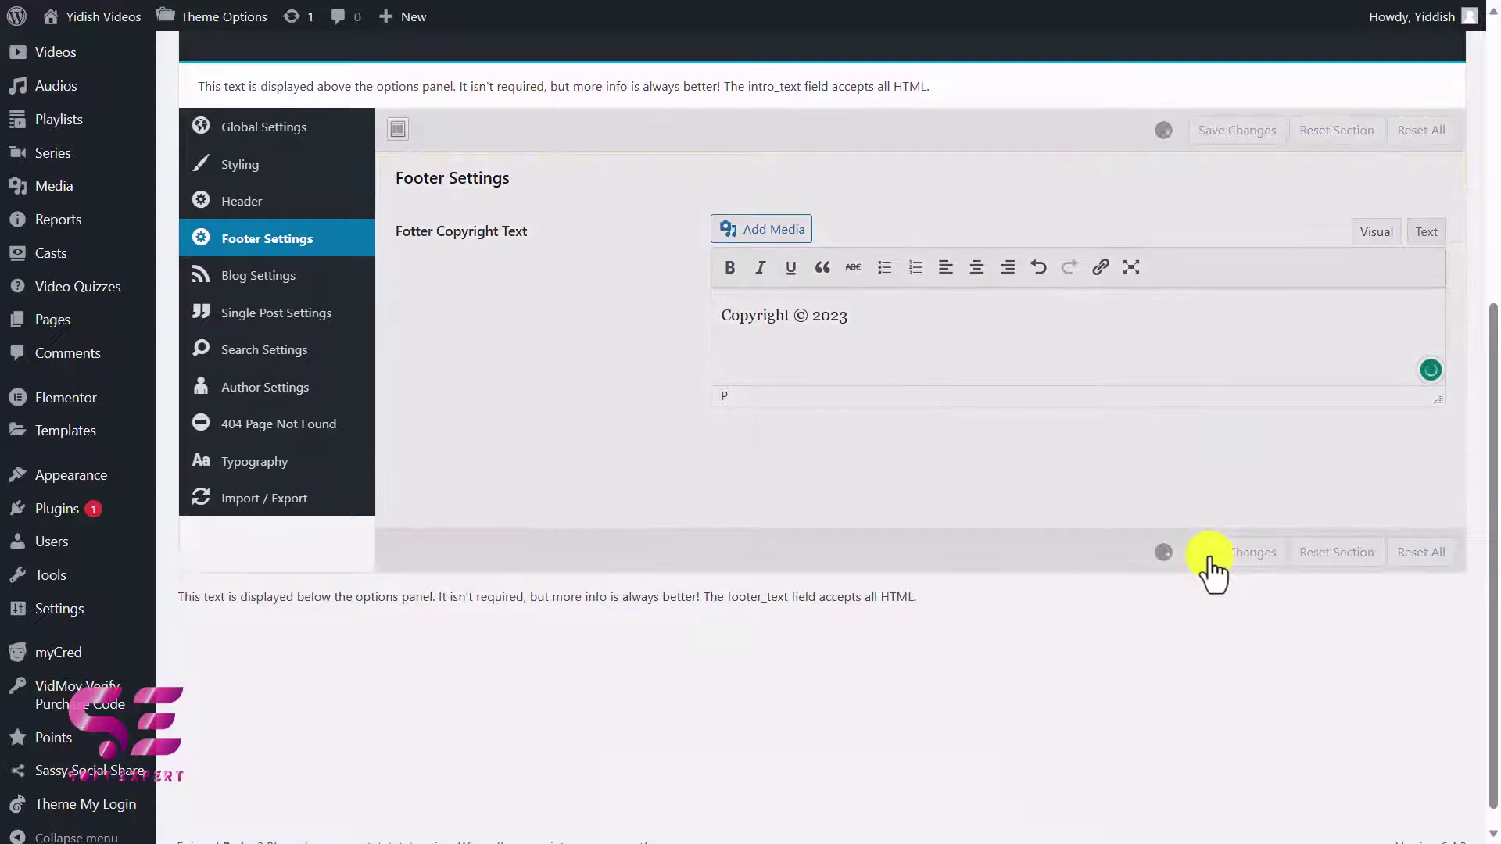
Open the Blog Settings and review the Archive Loop Style, Sidebar and Main Navigation Style choices
left_click(282, 278)
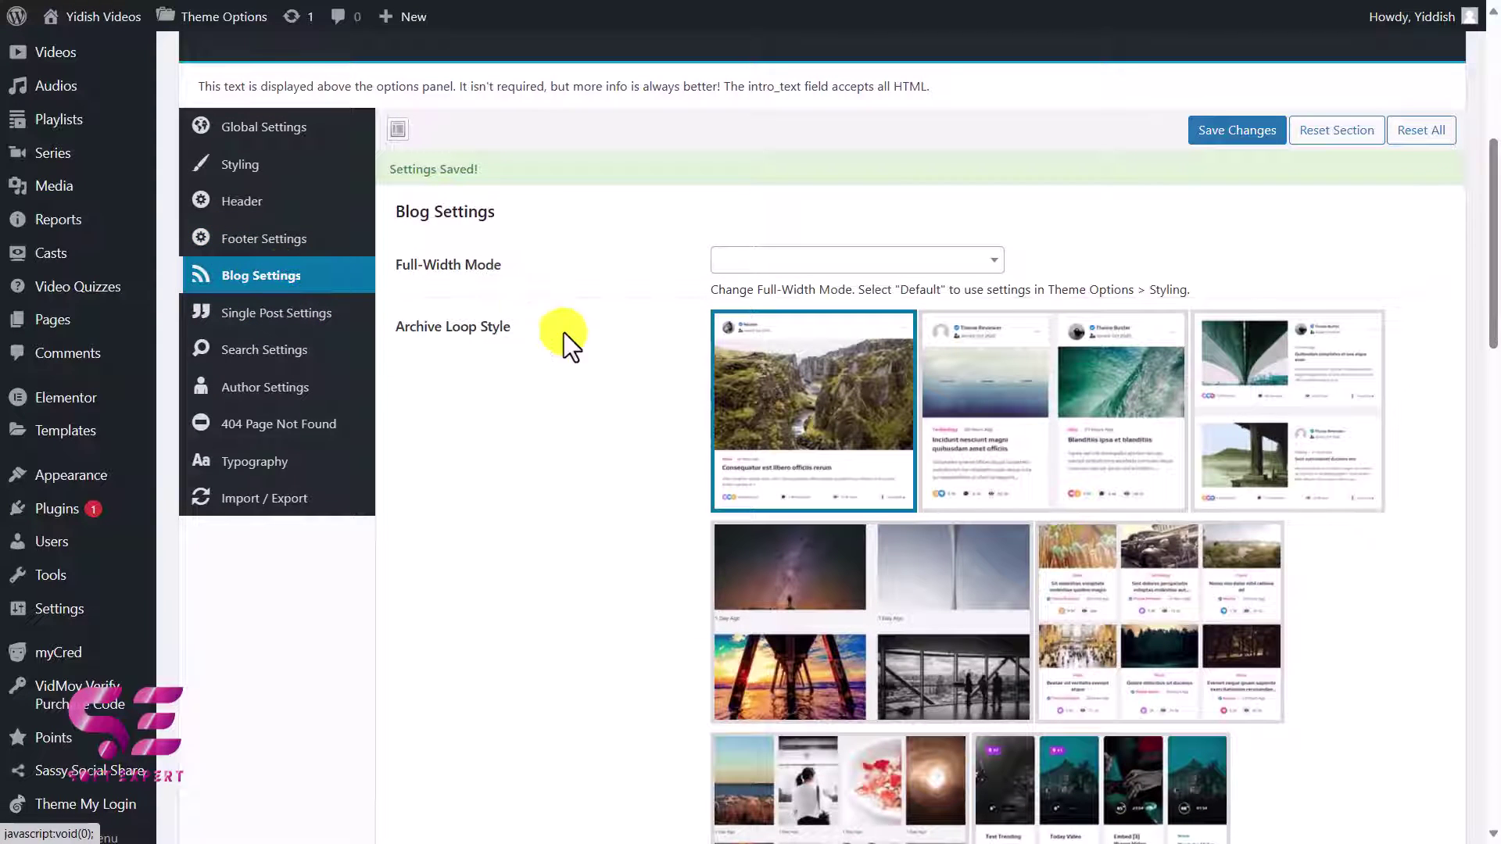
left_click(811, 404)
scroll(813, 407, "down", 2)
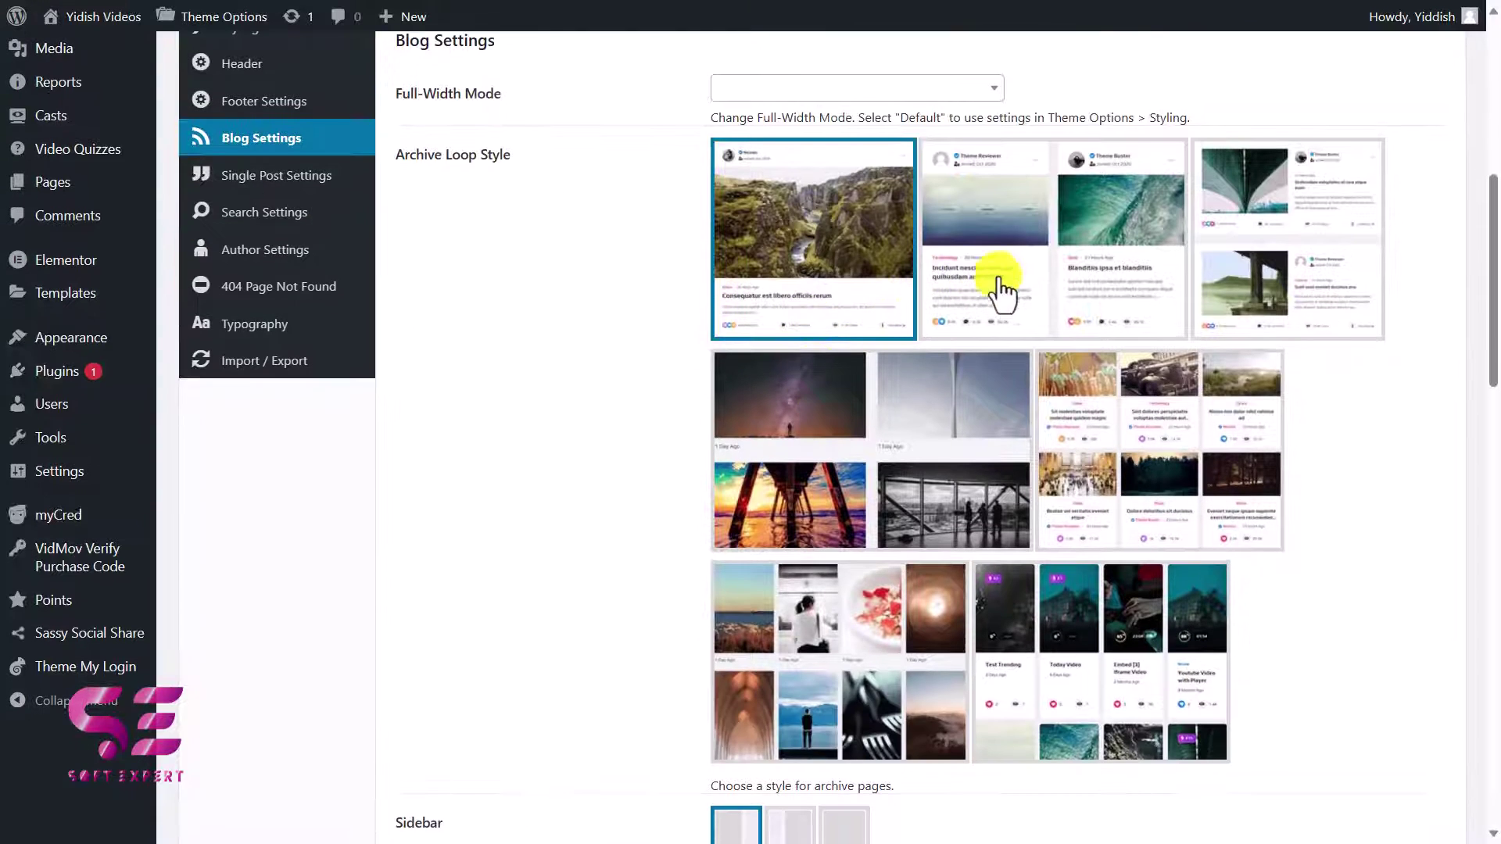
scroll(967, 496, "down", 4)
scroll(967, 496, "down", 5)
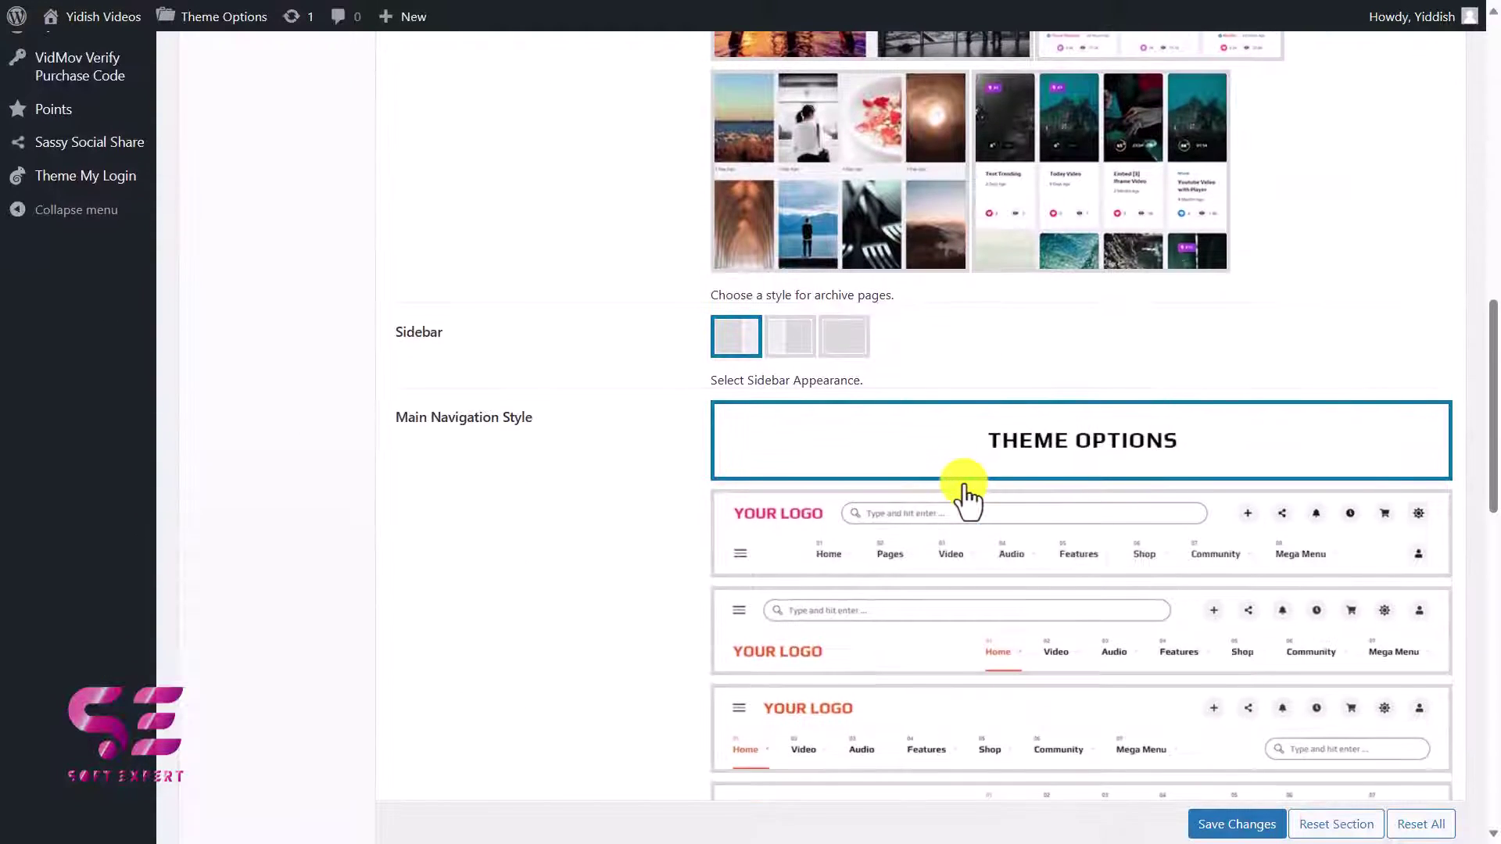
scroll(838, 441, "down", 12)
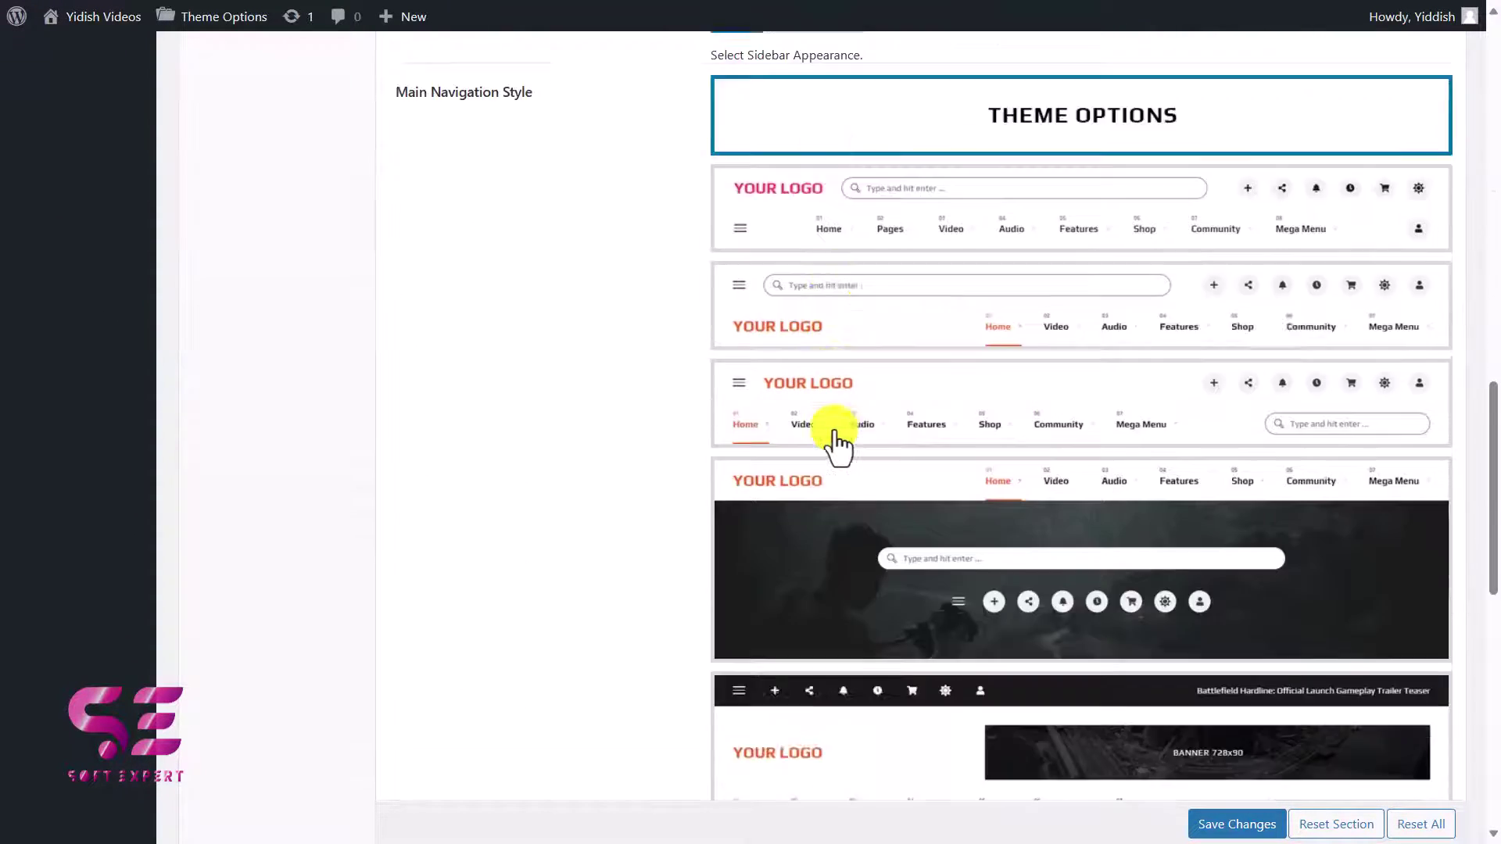
scroll(667, 392, "down", 3)
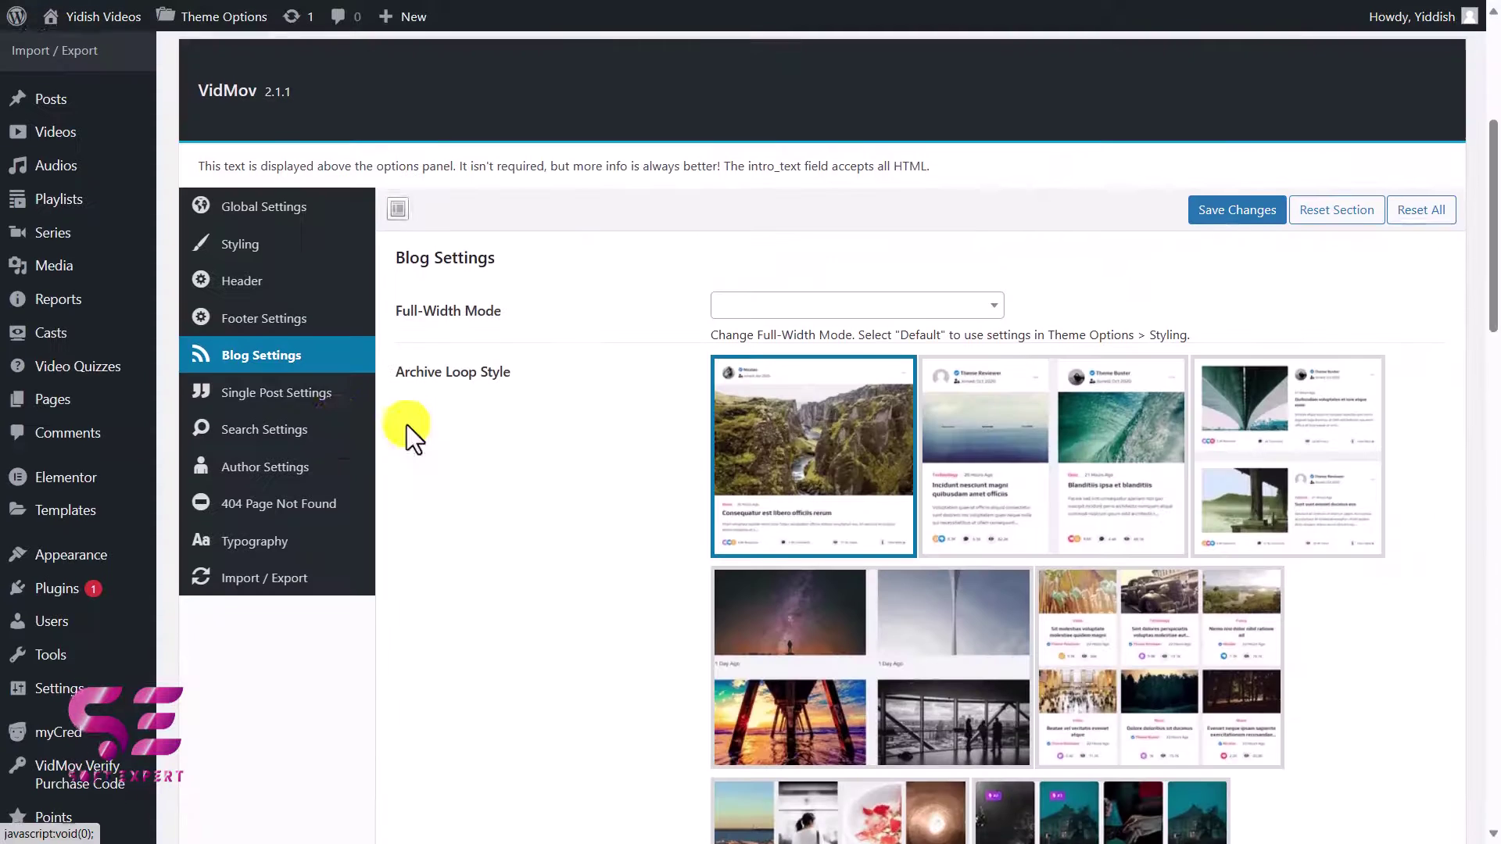
Review the Single Post Settings, from the sidebar and navigation style to the post display toggles and related posts
left_click(298, 408)
scroll(500, 367, "down", 1)
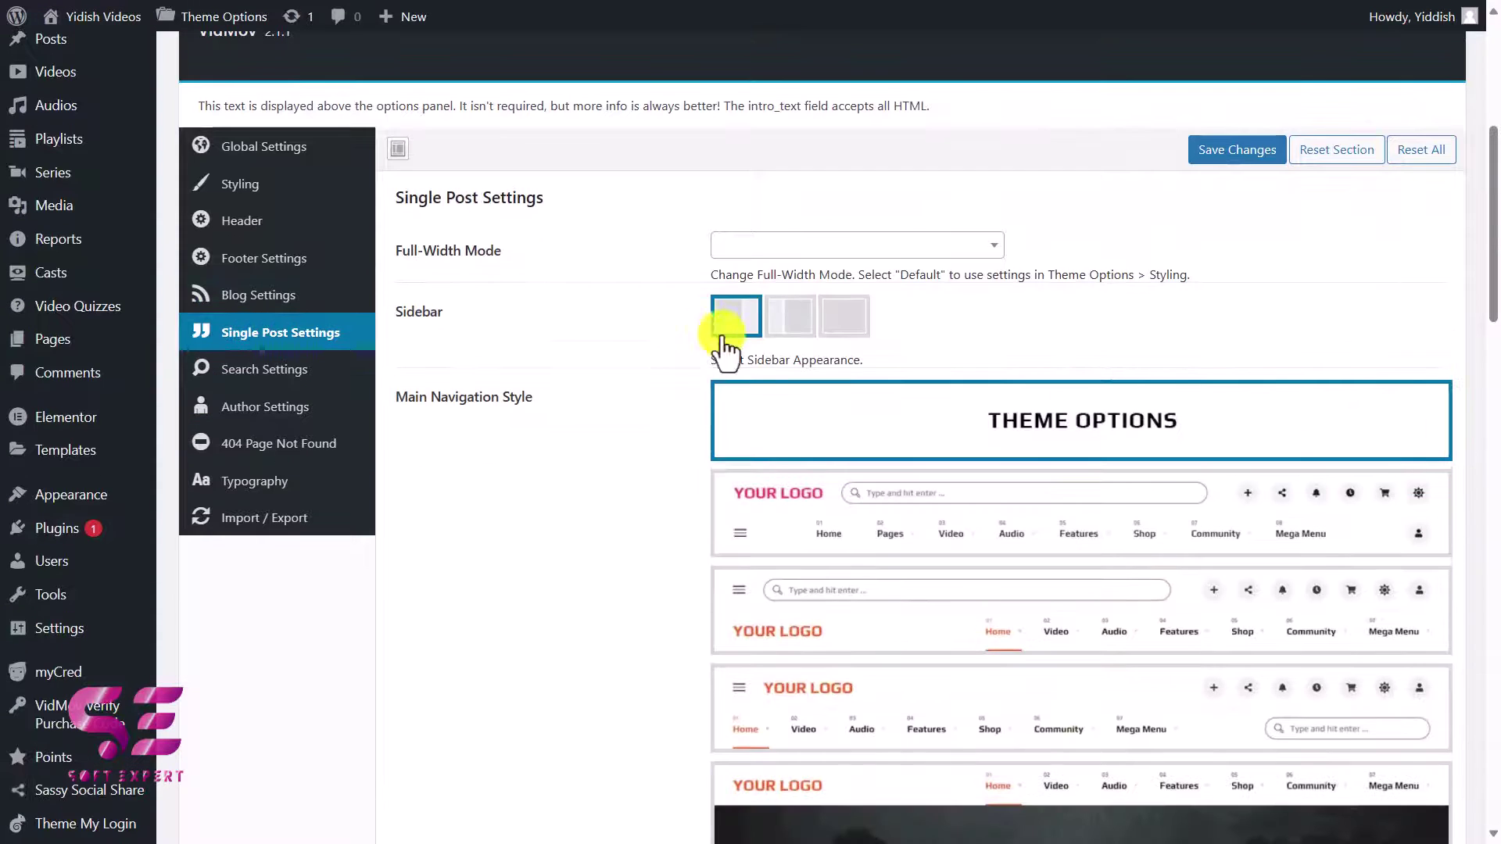
scroll(771, 375, "down", 10)
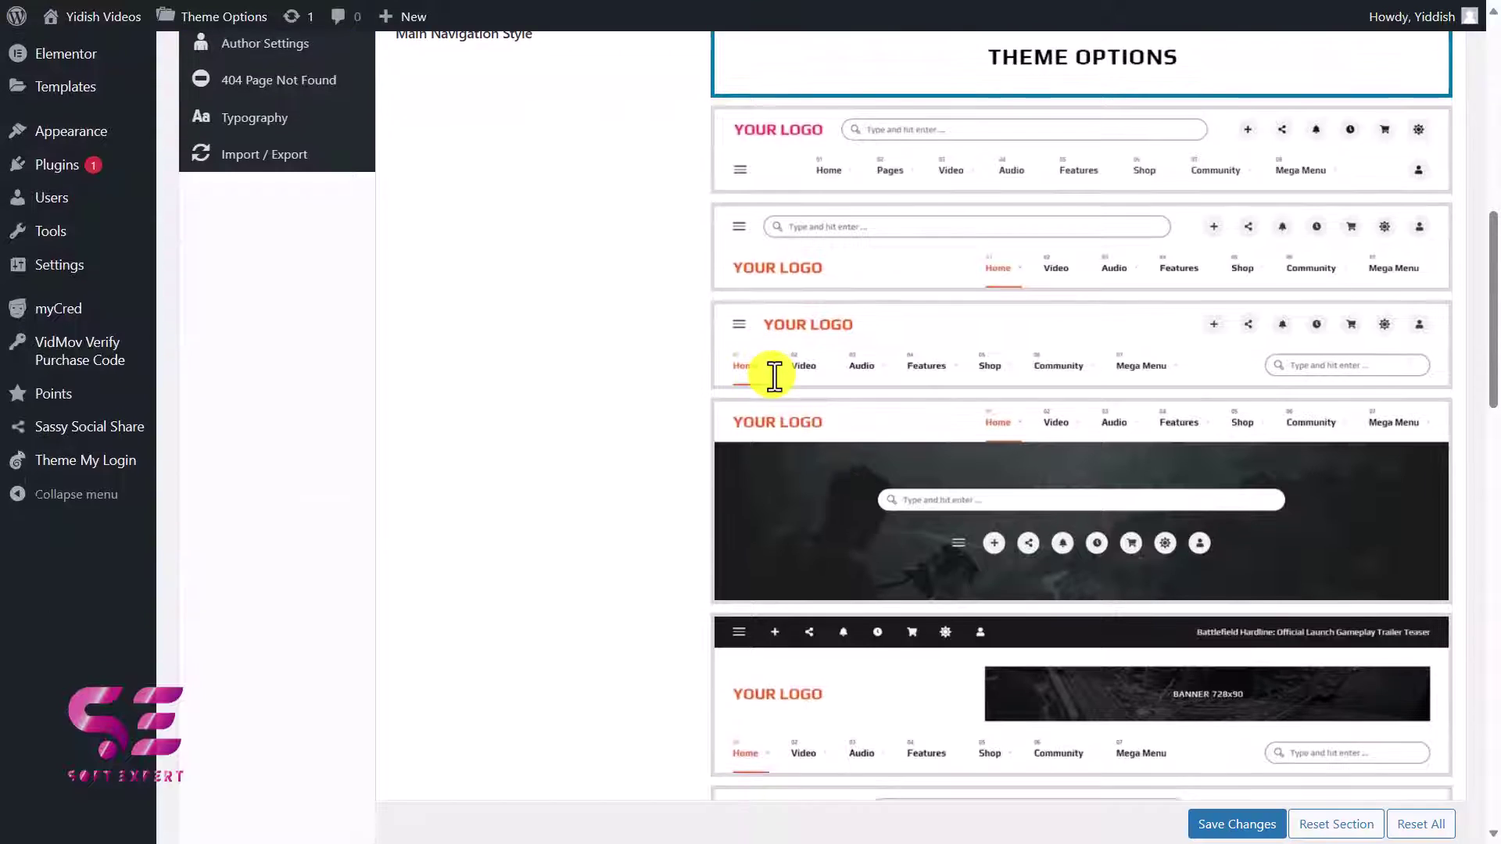
scroll(794, 178, "down", 3)
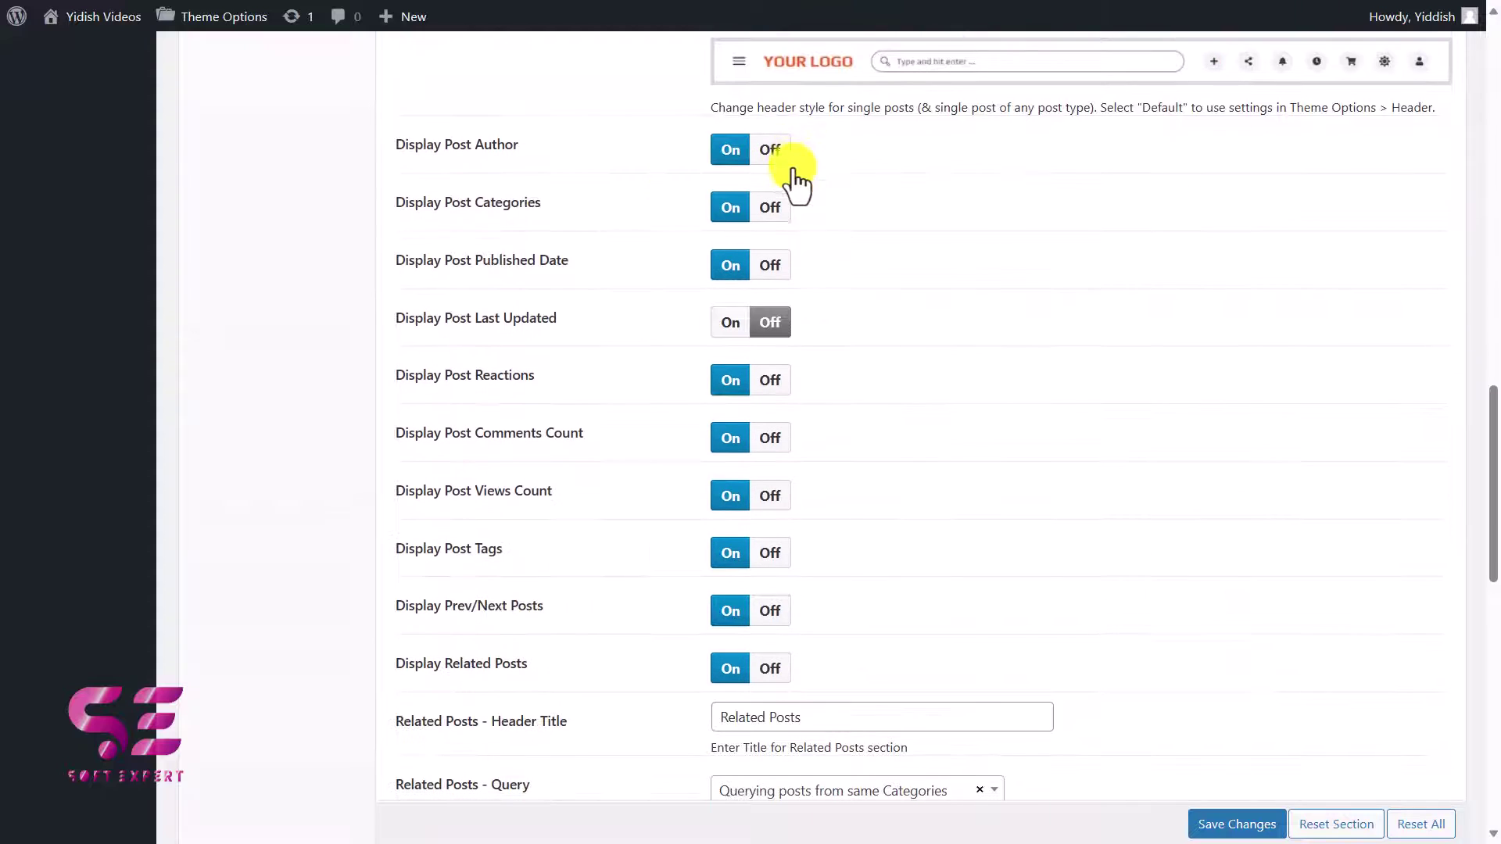
Look through the Search Settings, Author Settings and 404 Page Not Found options
scroll(695, 604, "up", 15)
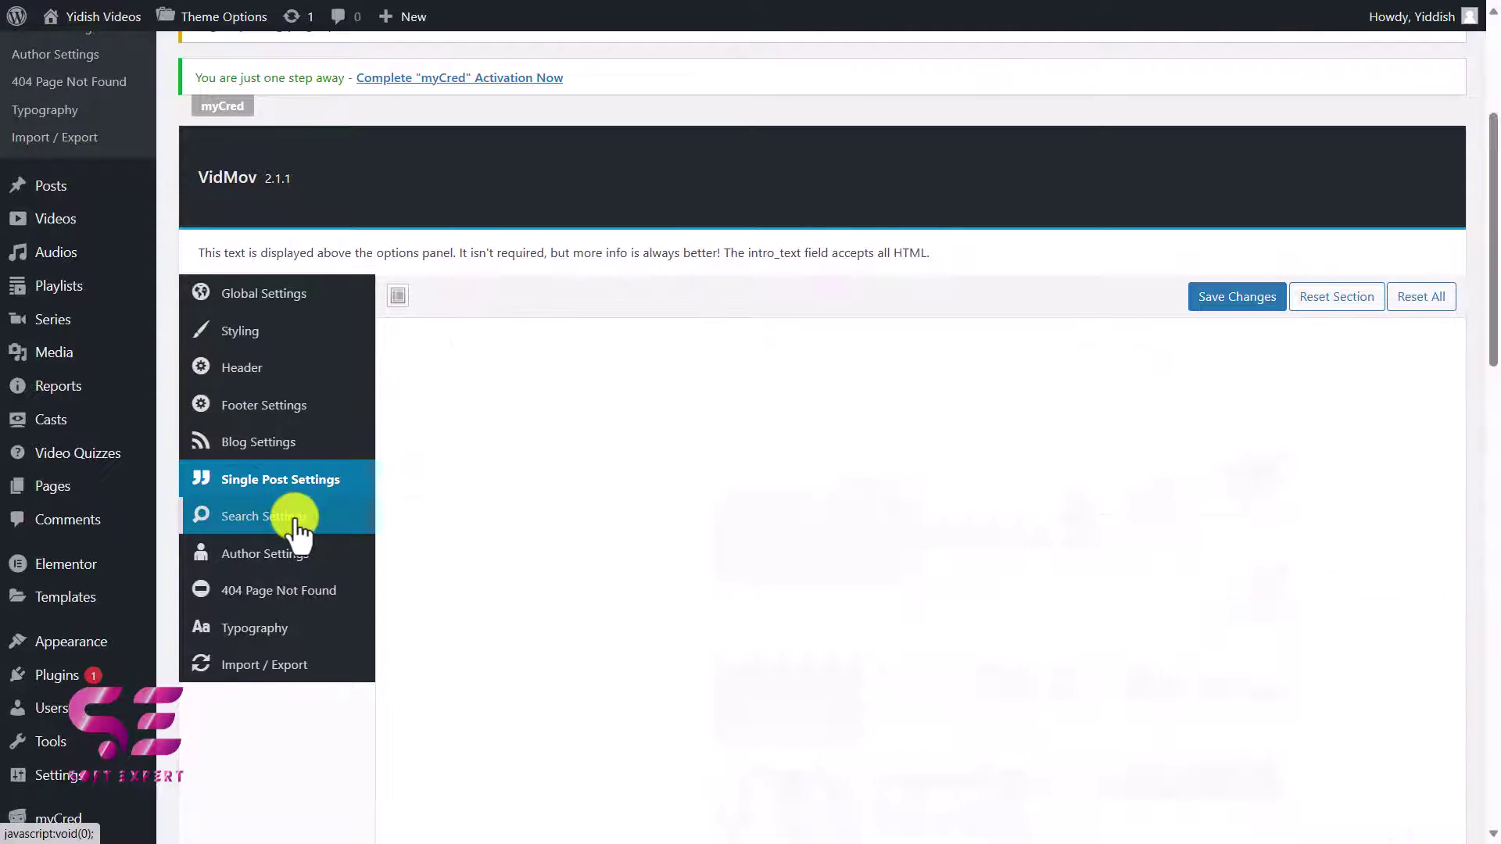
left_click(291, 517)
left_click(295, 555)
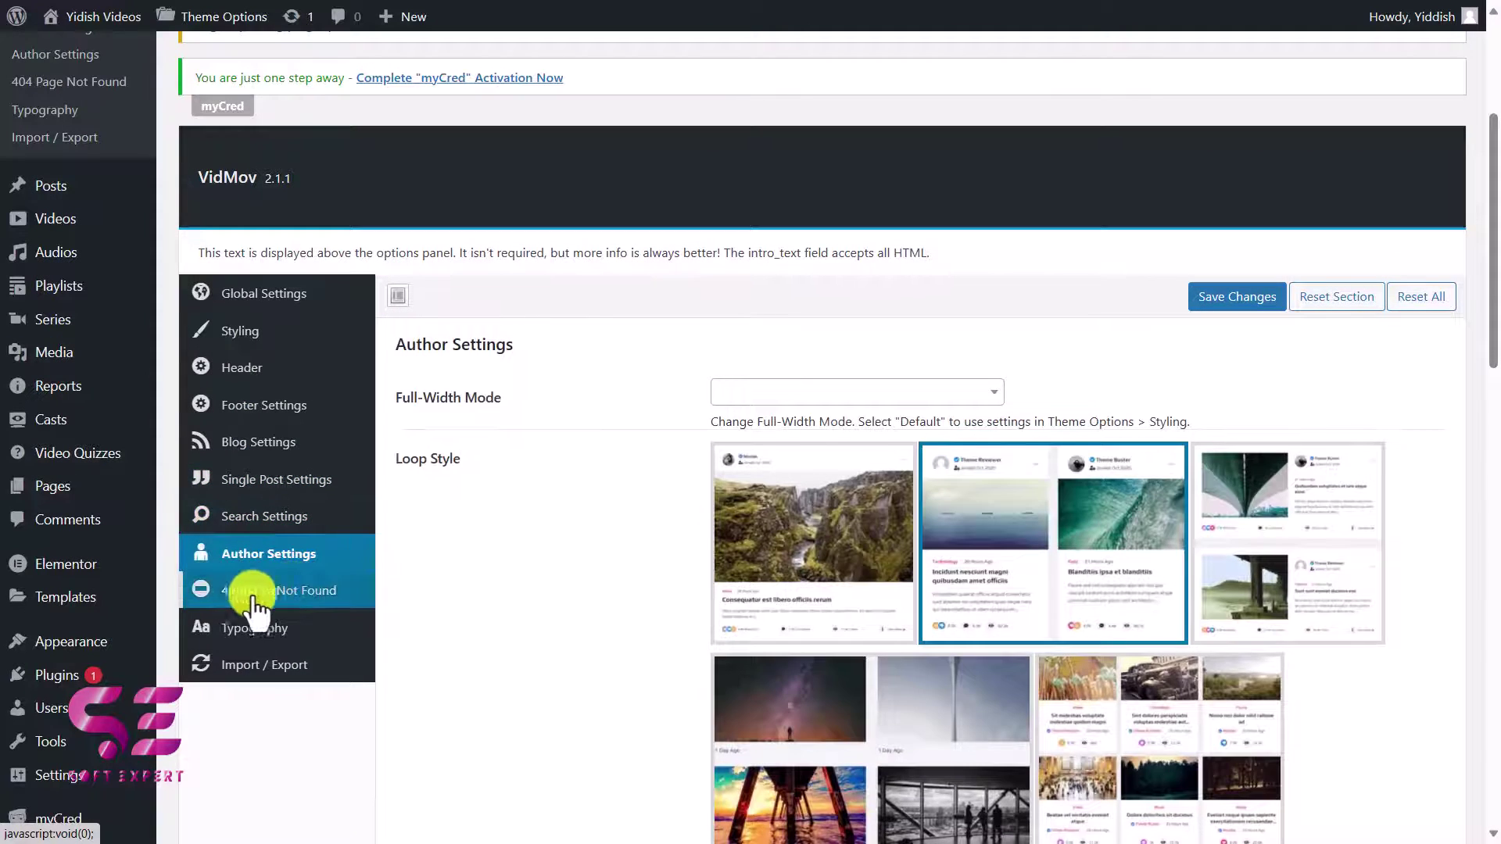
left_click(293, 594)
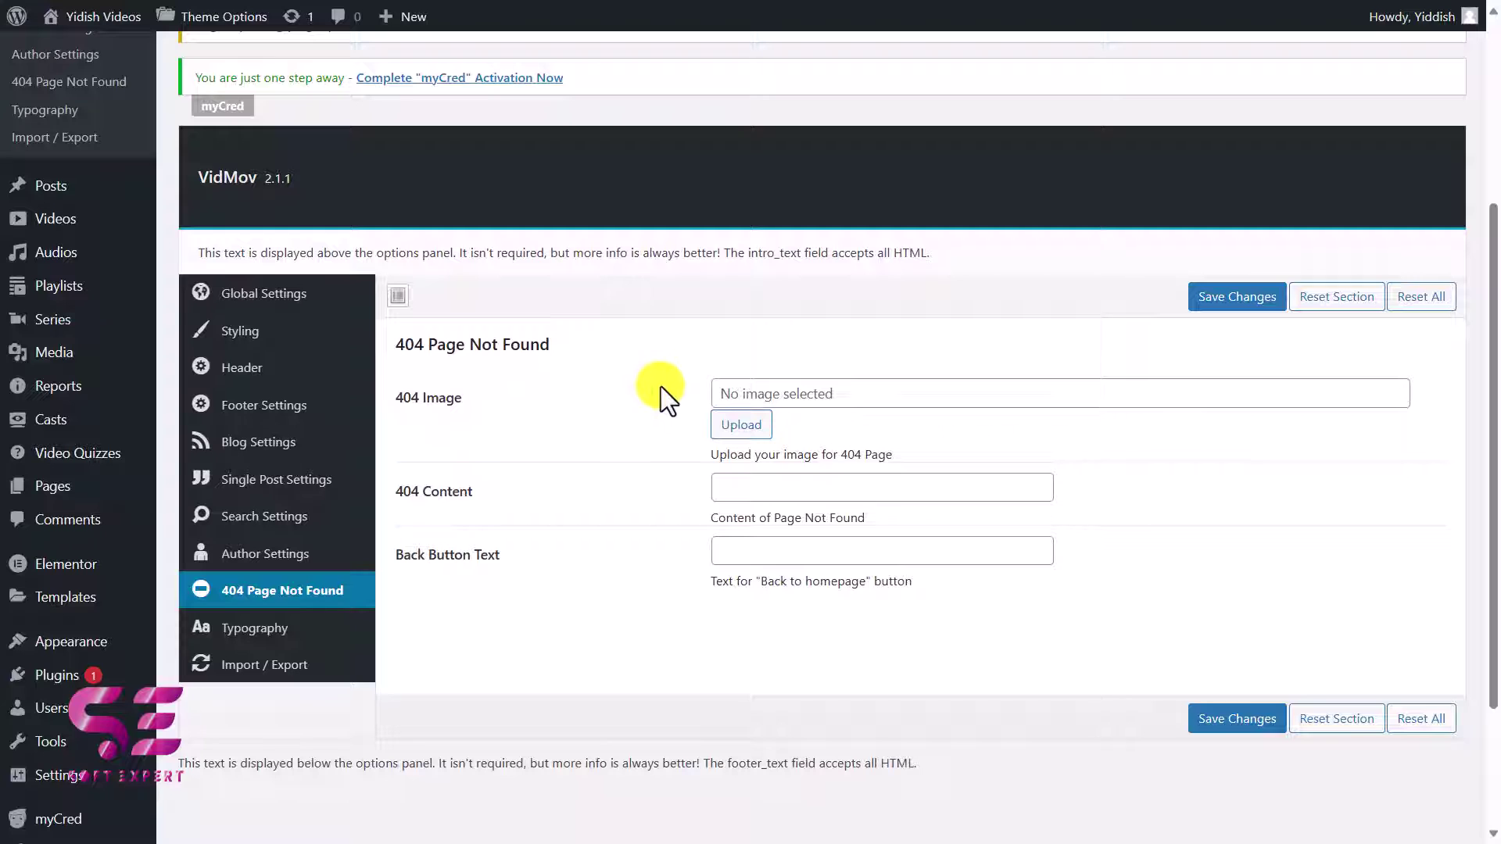
Review the main and heading font settings under Typography, and view the Import / Export options
left_click(298, 625)
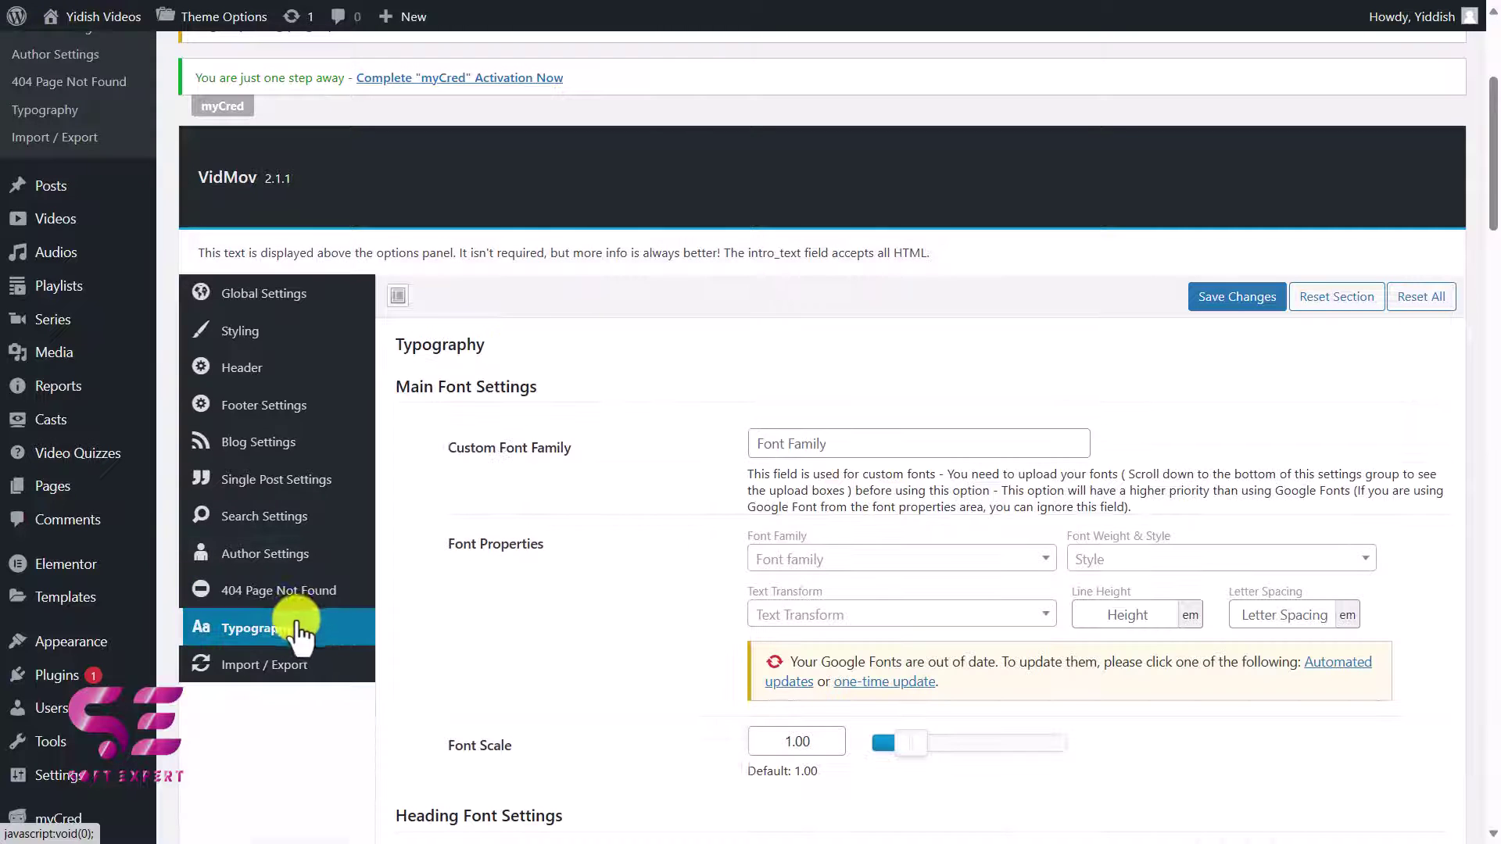
scroll(674, 463, "down", 2)
scroll(673, 463, "down", 4)
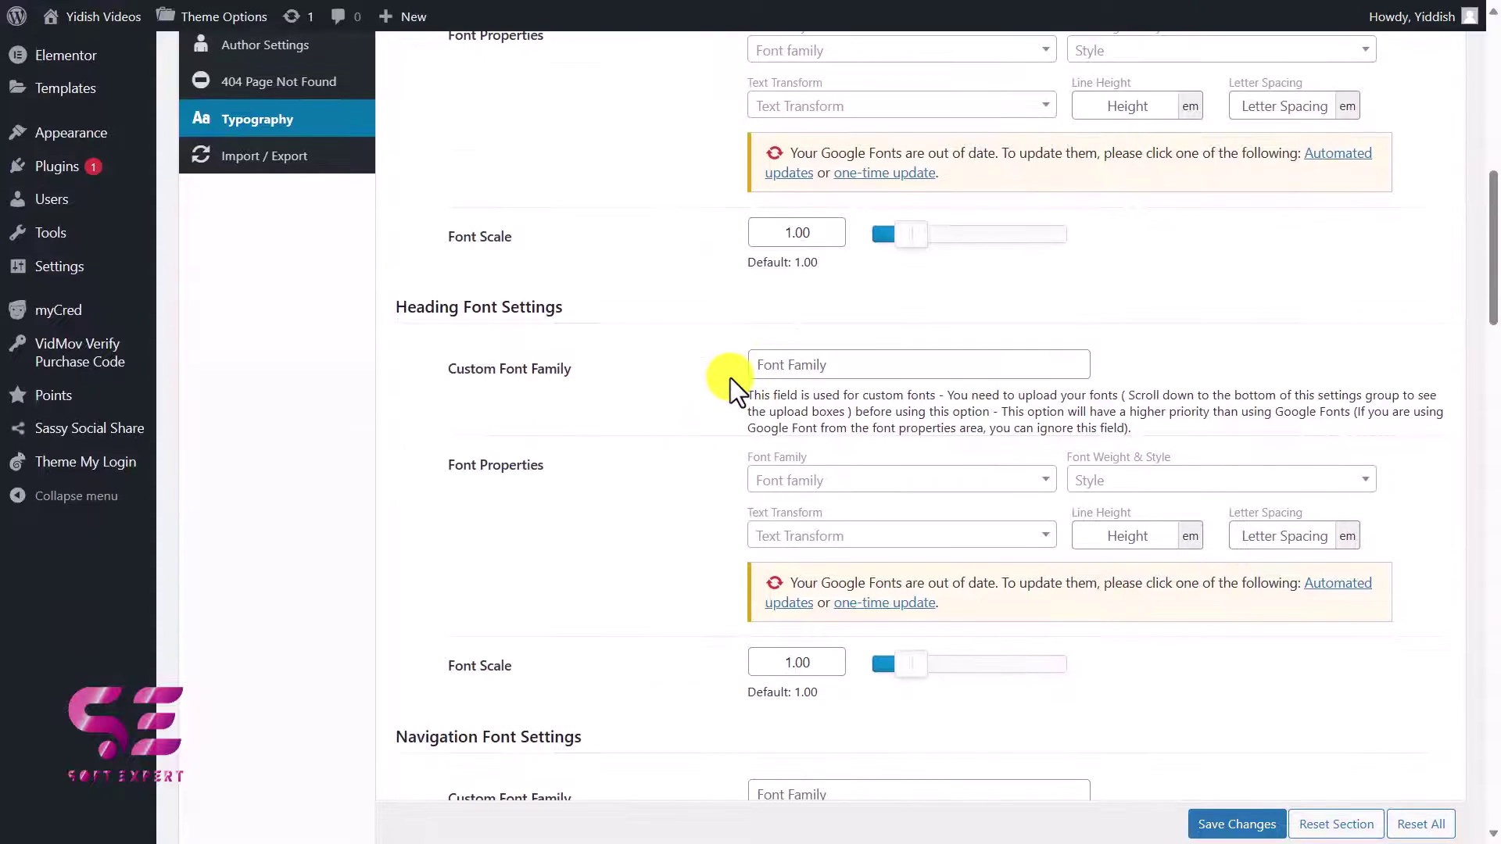
scroll(730, 378, "down", 10)
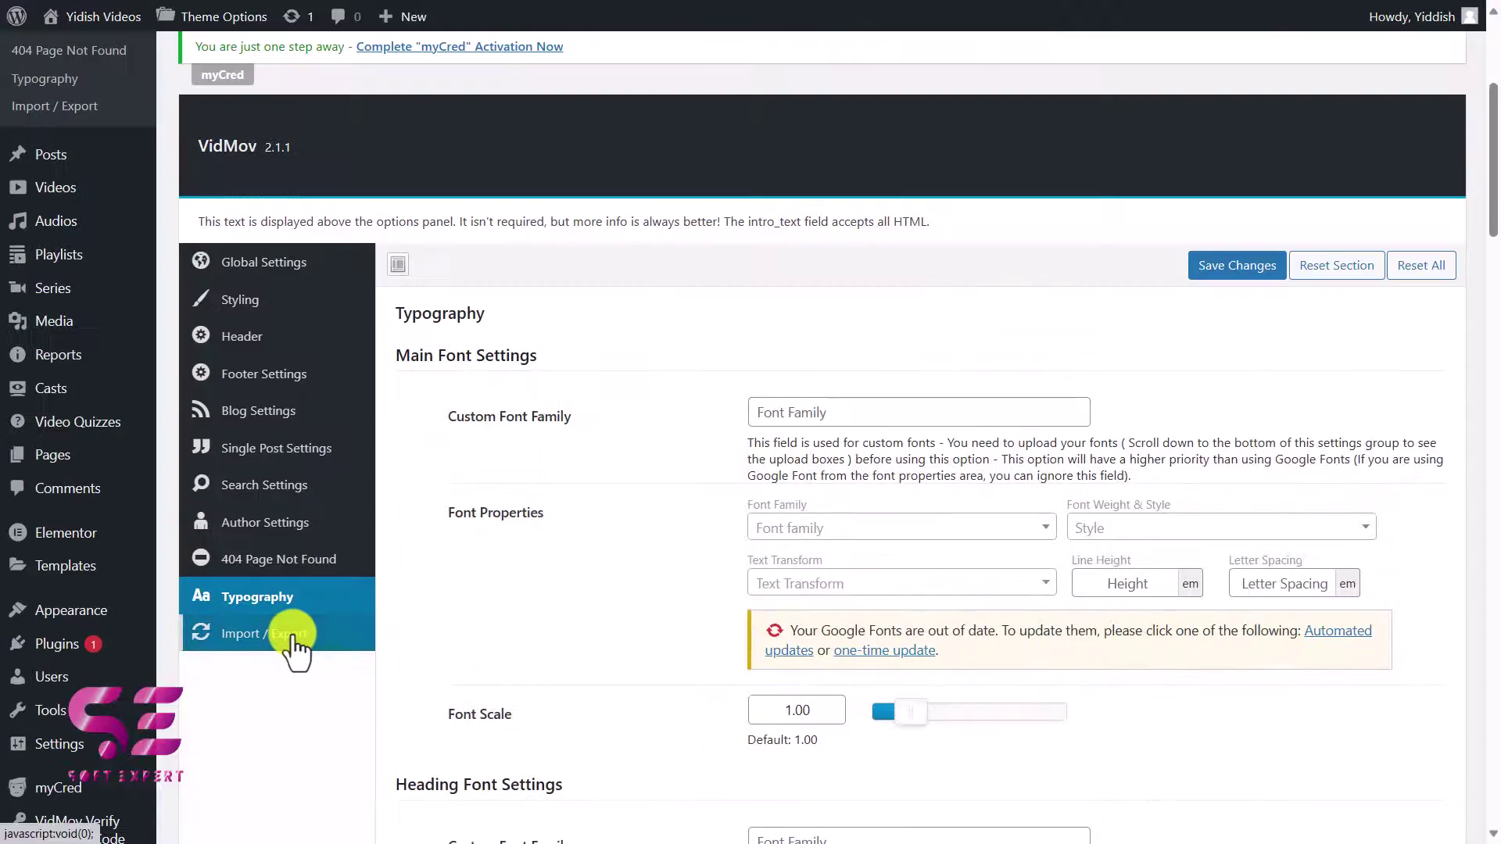
left_click(294, 634)
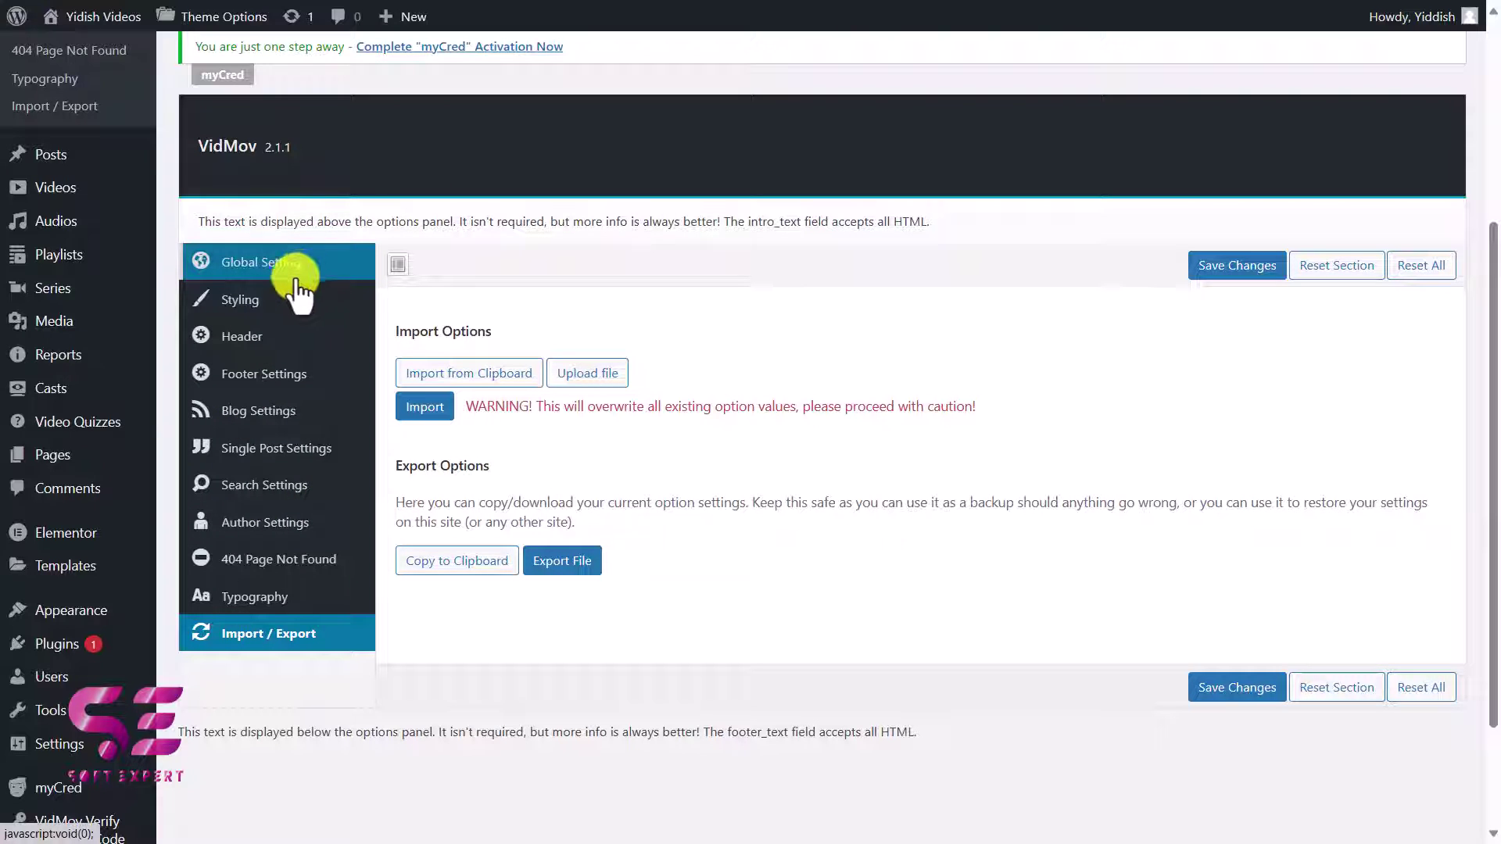
scroll(184, 320, "up", 5)
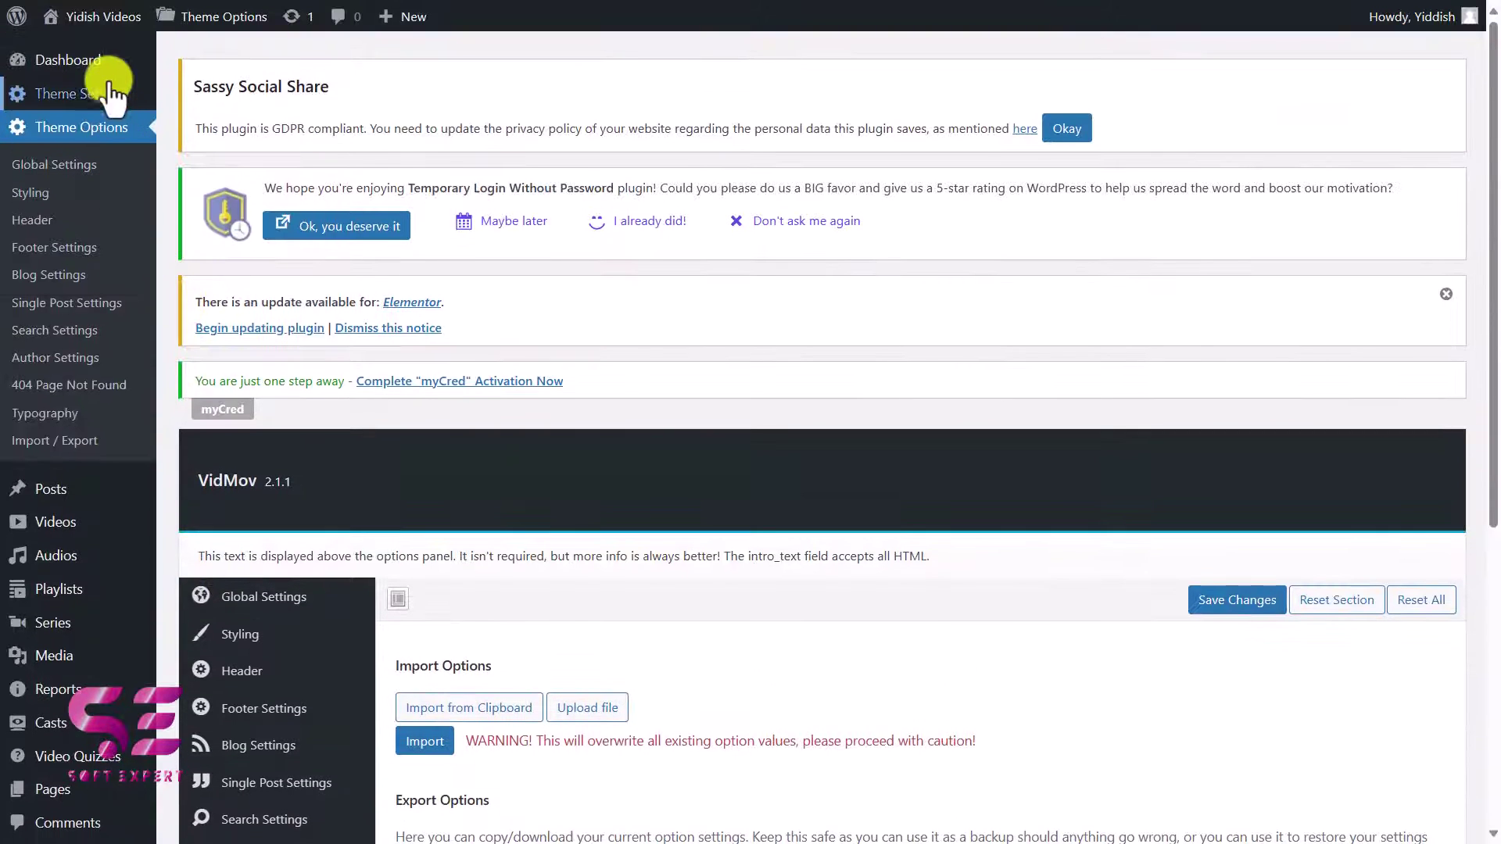
Open the Channel Settings in Theme Settings and review the channel page, username and member page options
mouse_move(112, 99)
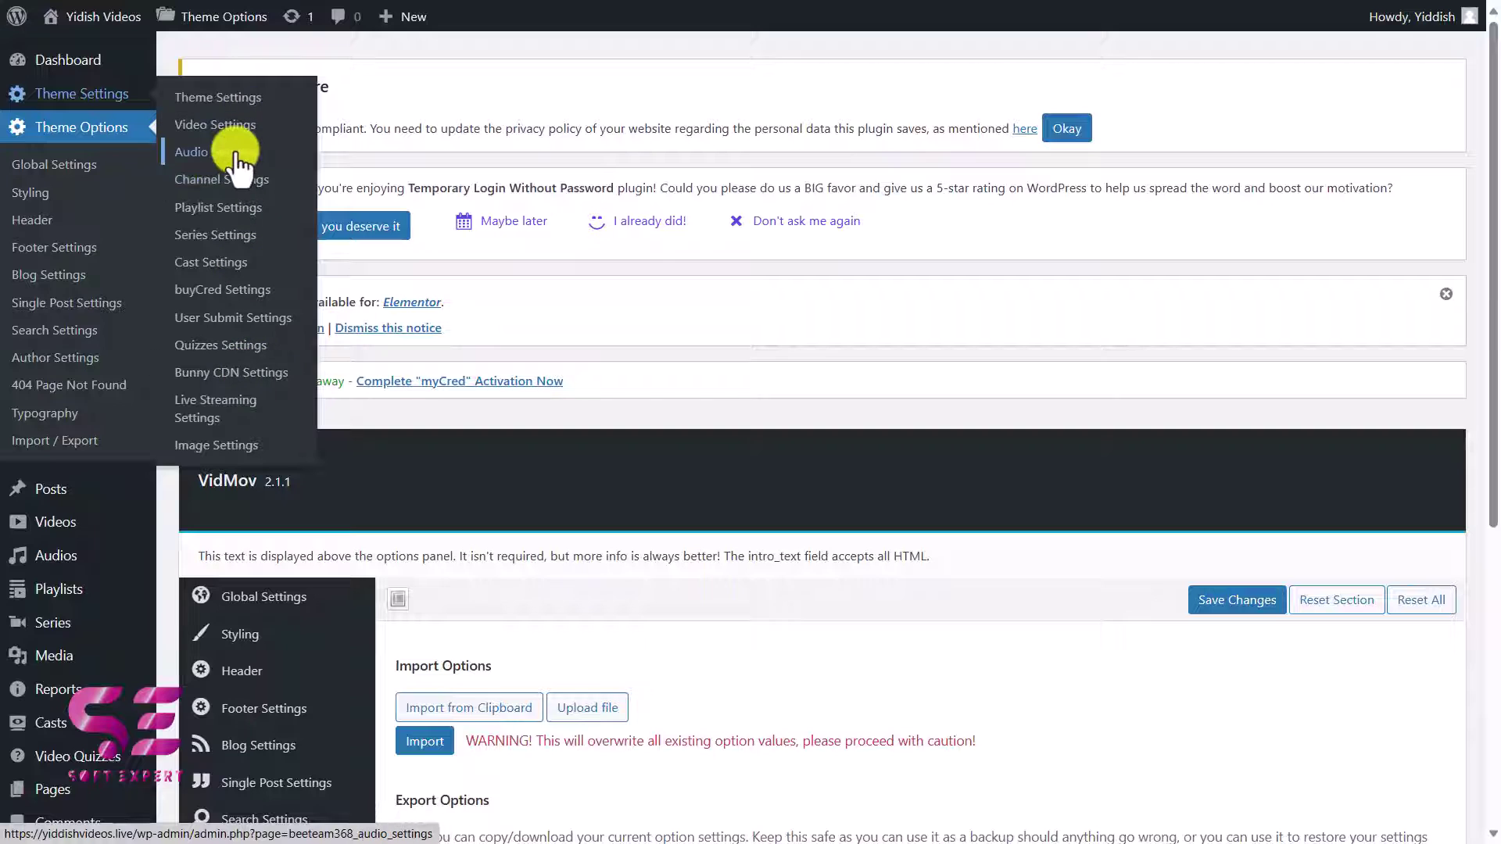
left_click(218, 181)
scroll(362, 504, "down", 5)
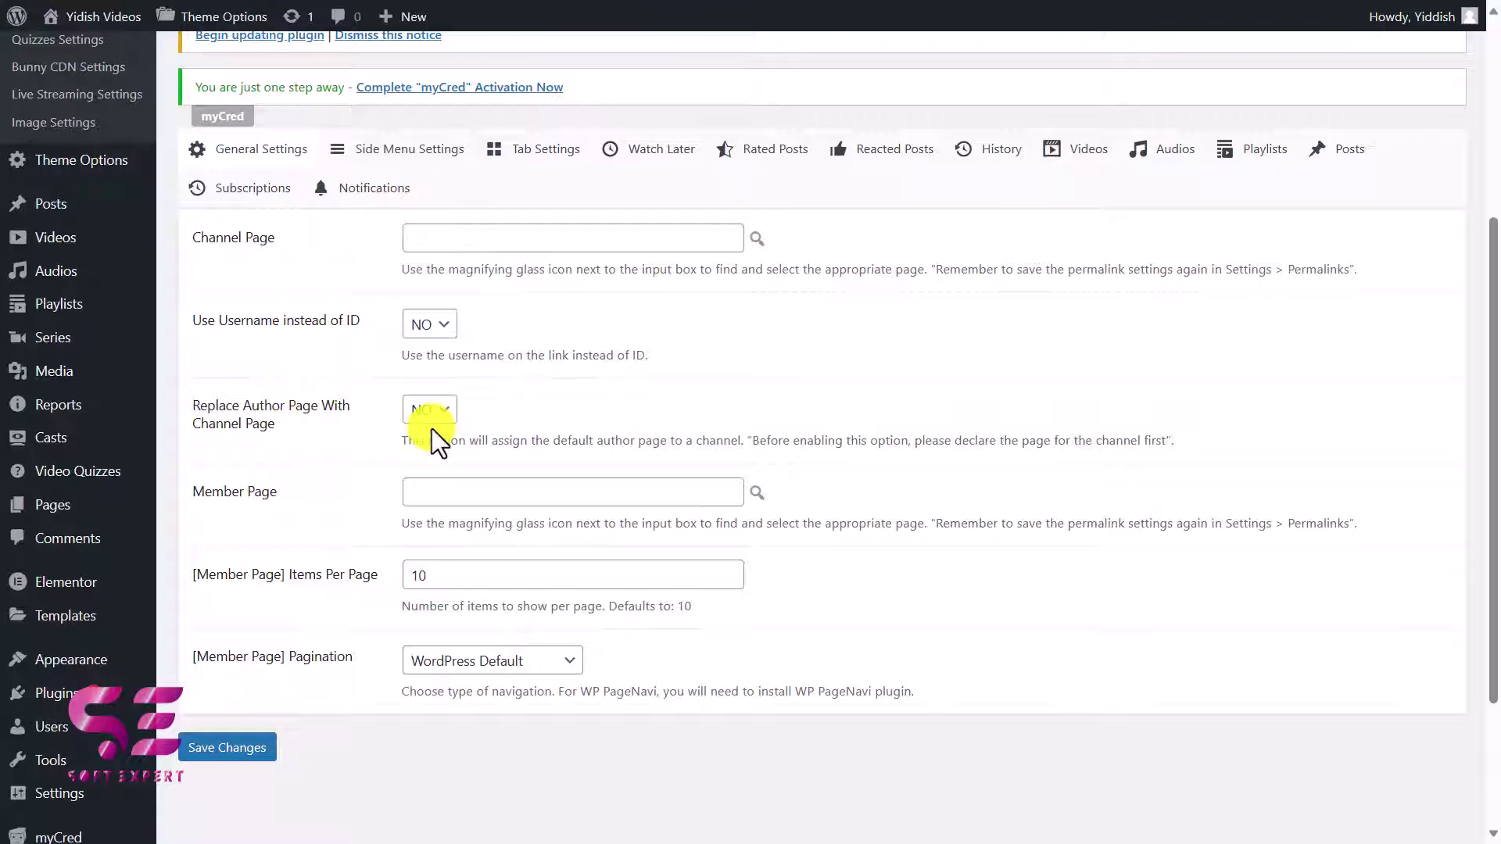
scroll(431, 428, "up", 5)
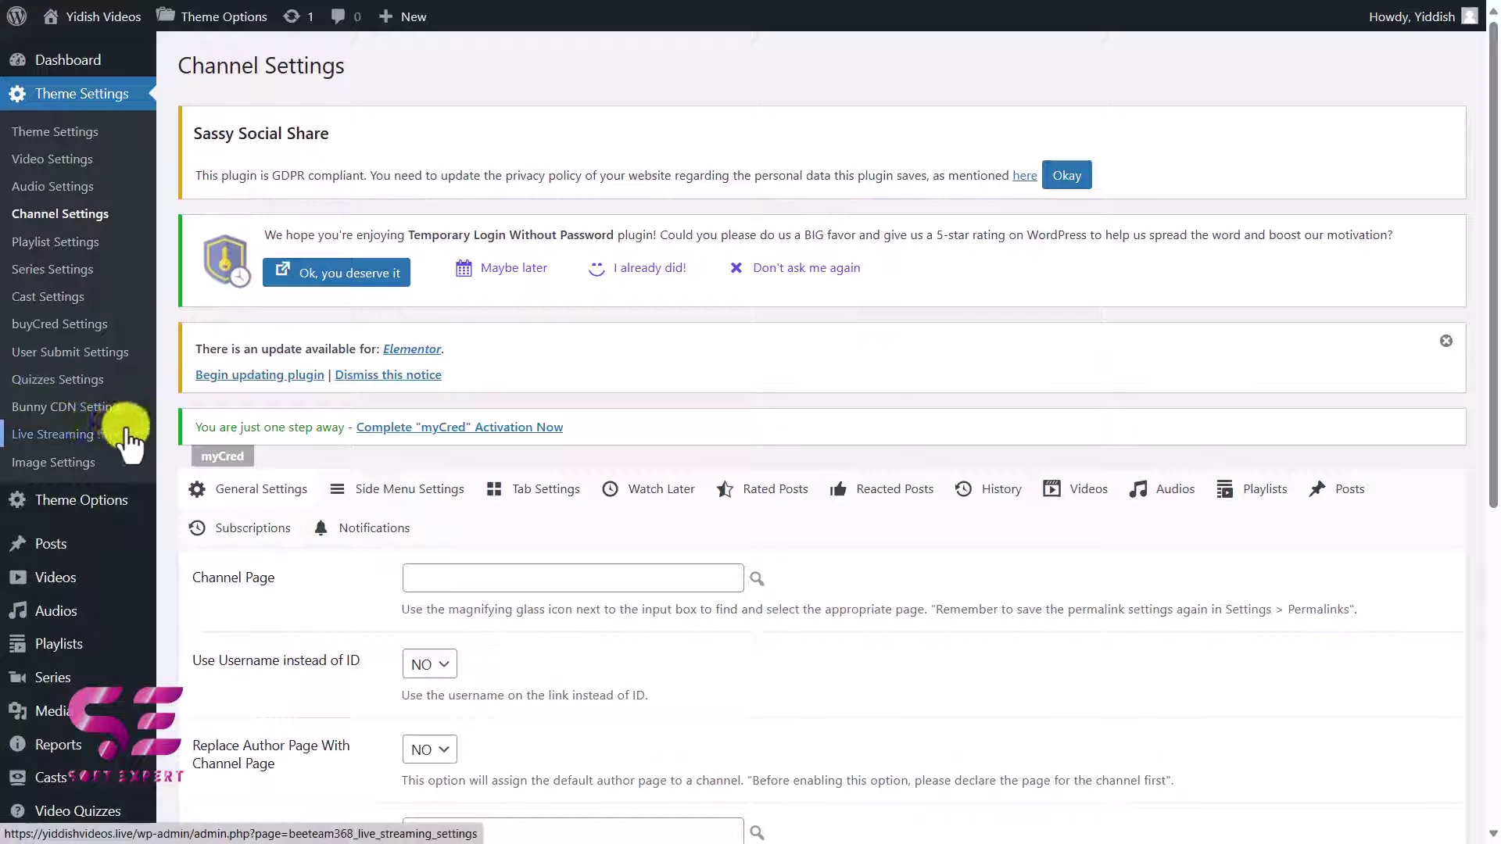
Open the Live Streaming Settings and review the WpStream.net account, recording, webcam, roles and Sell Content options
left_click(91, 438)
scroll(363, 462, "down", 5)
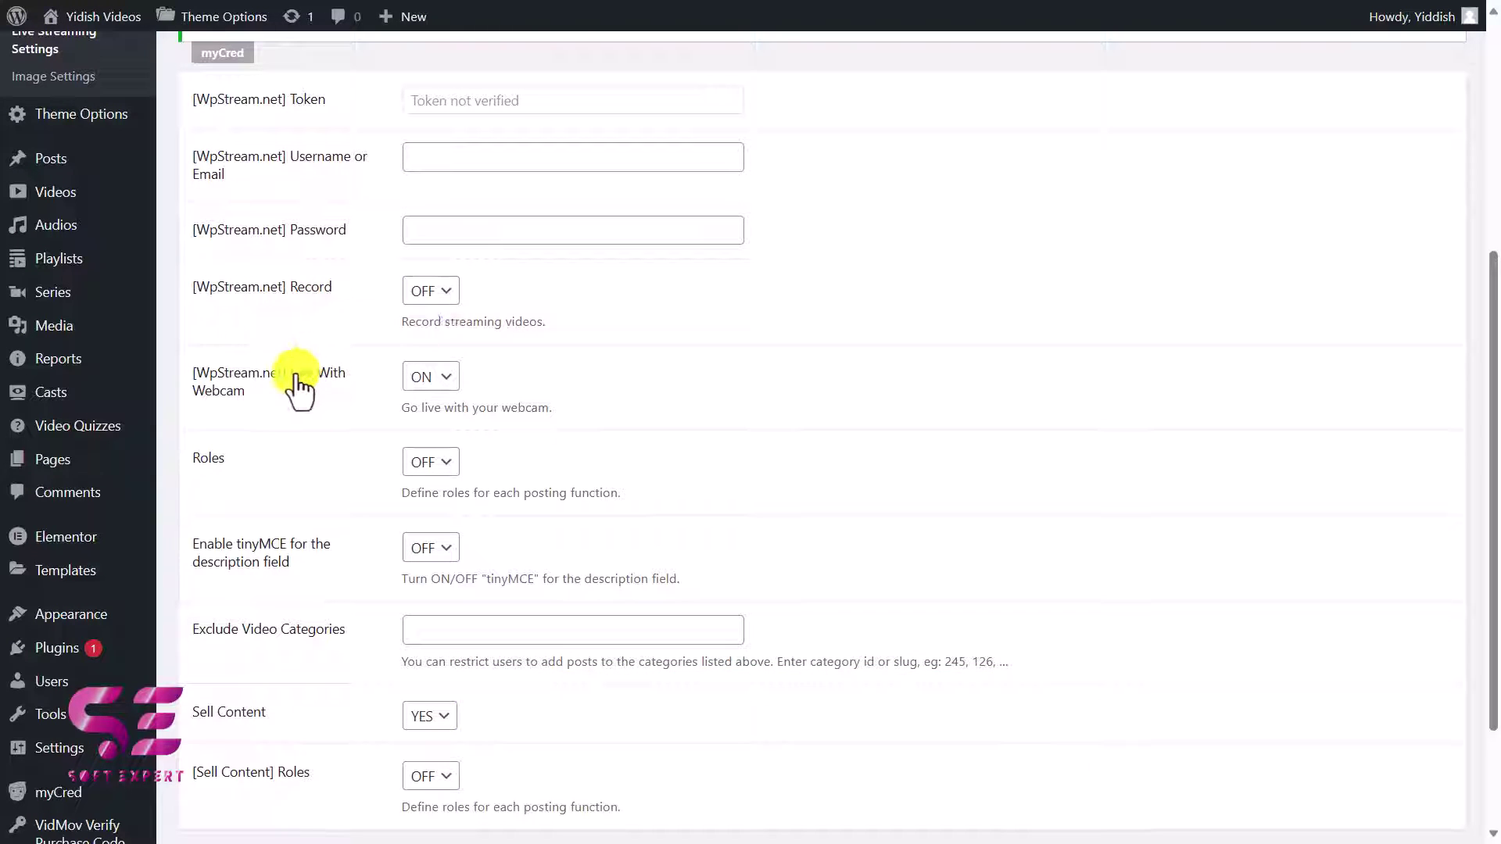
scroll(384, 383, "down", 2)
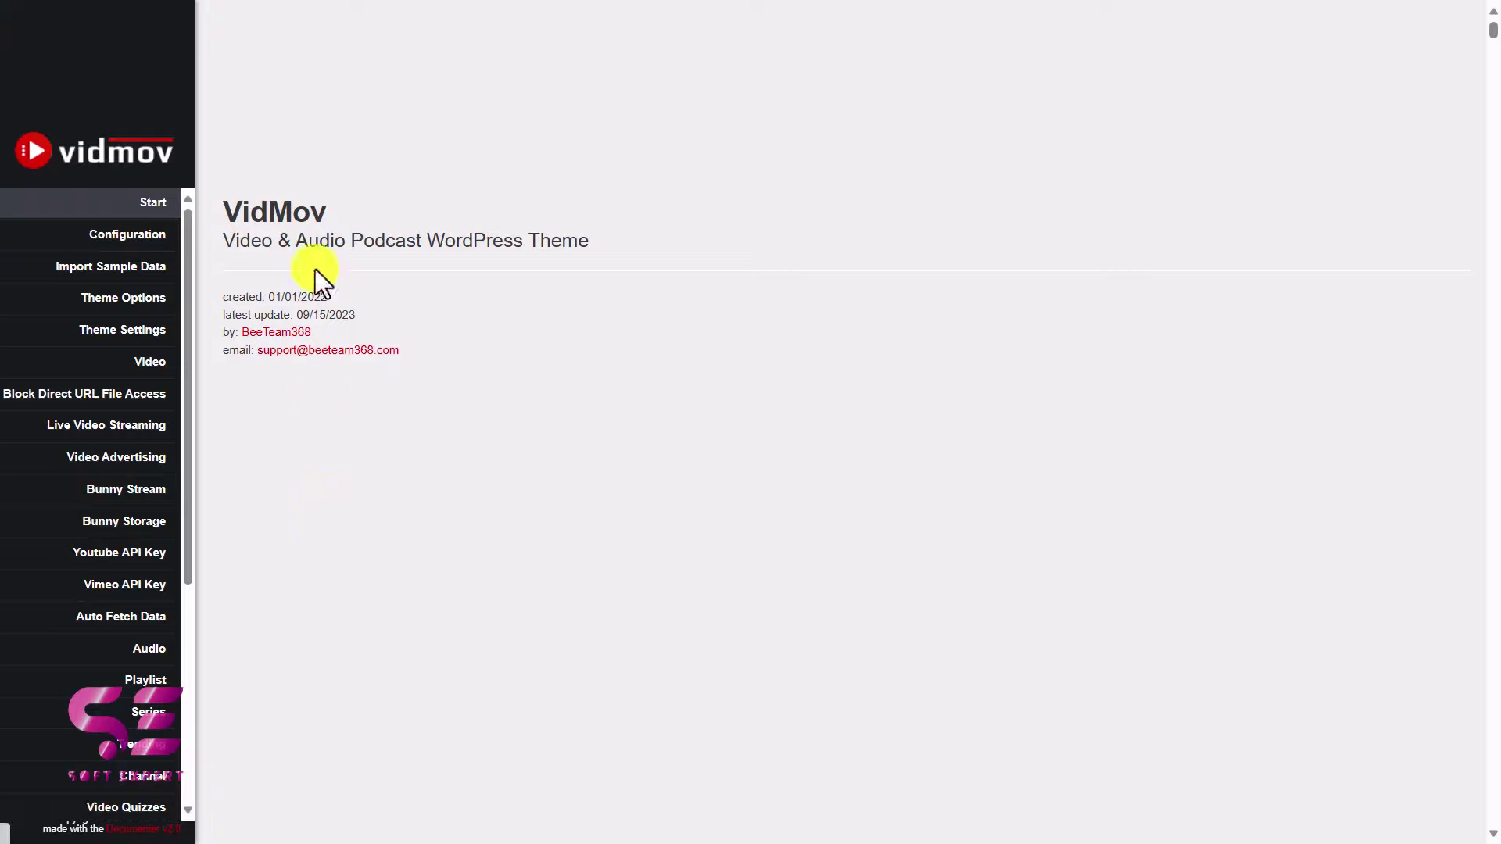
Switch to the VidMov online documentation and read through its Theme Options section
scroll(130, 270, "down", 2)
scroll(127, 272, "up", 2)
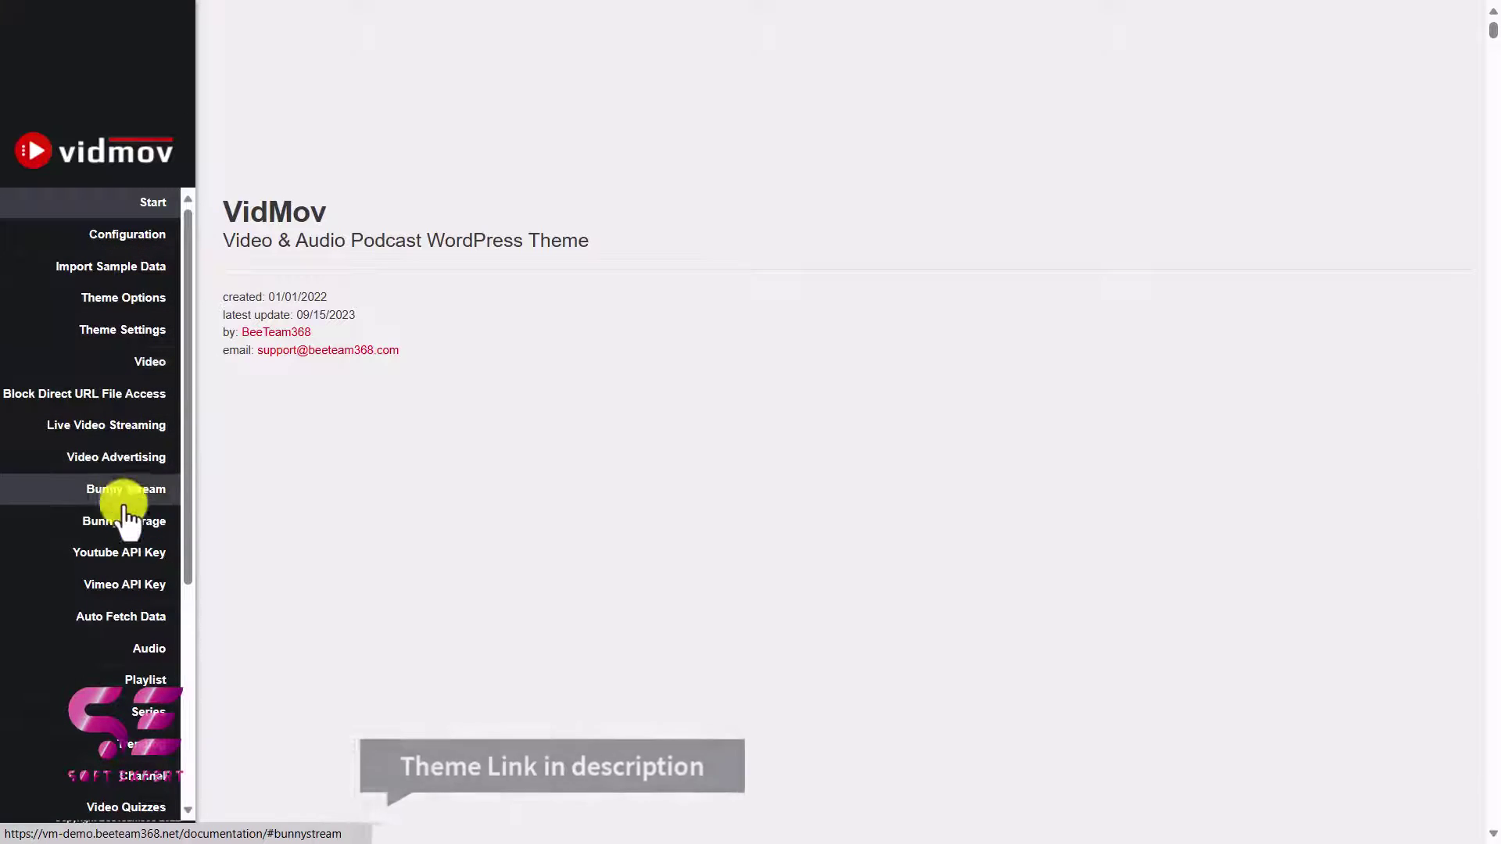
left_click(129, 302)
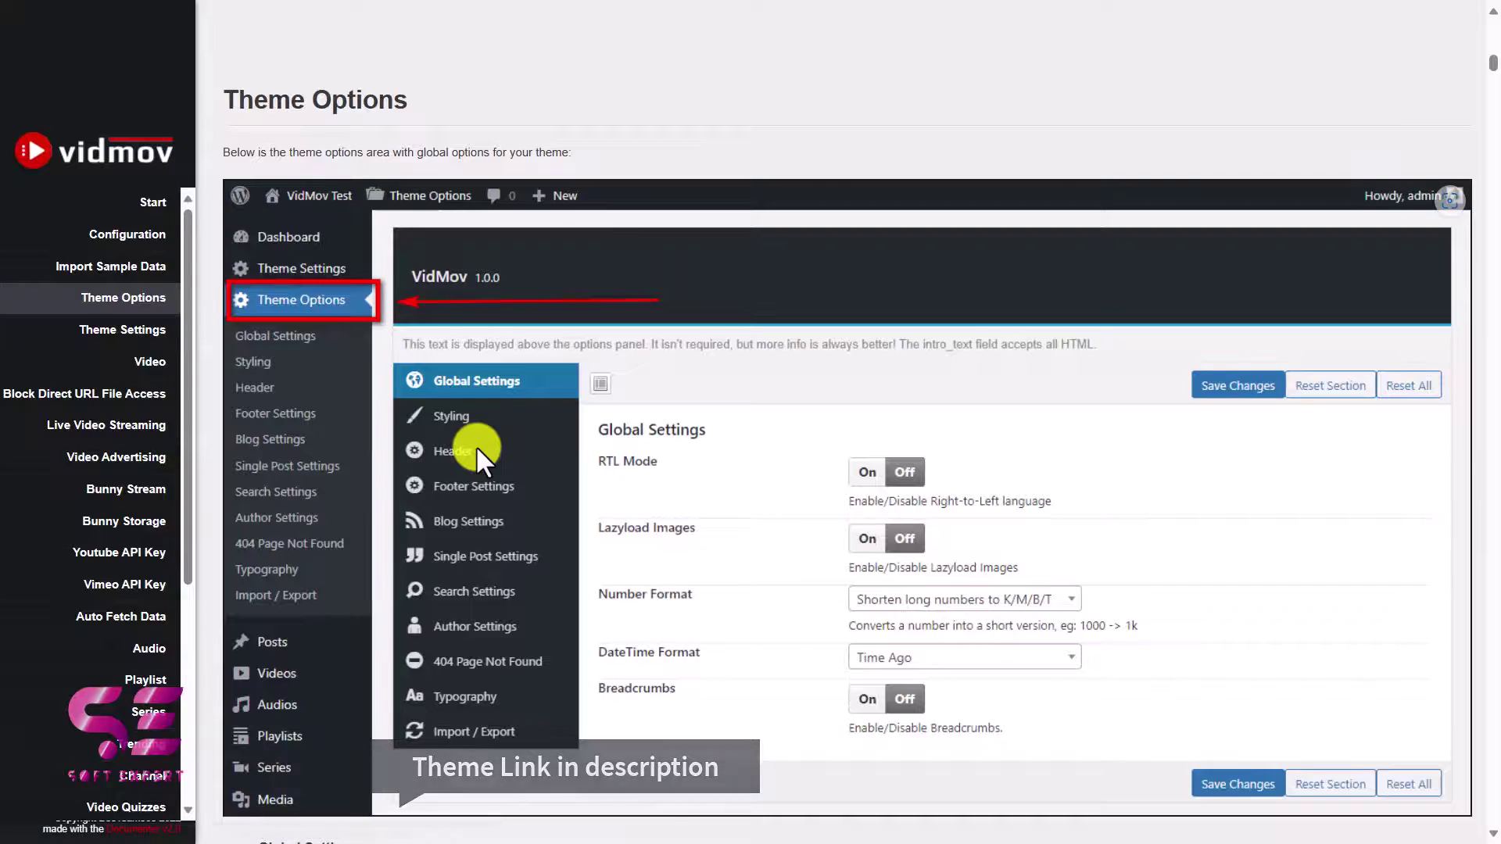
scroll(476, 445, "down", 15)
scroll(477, 448, "down", 1)
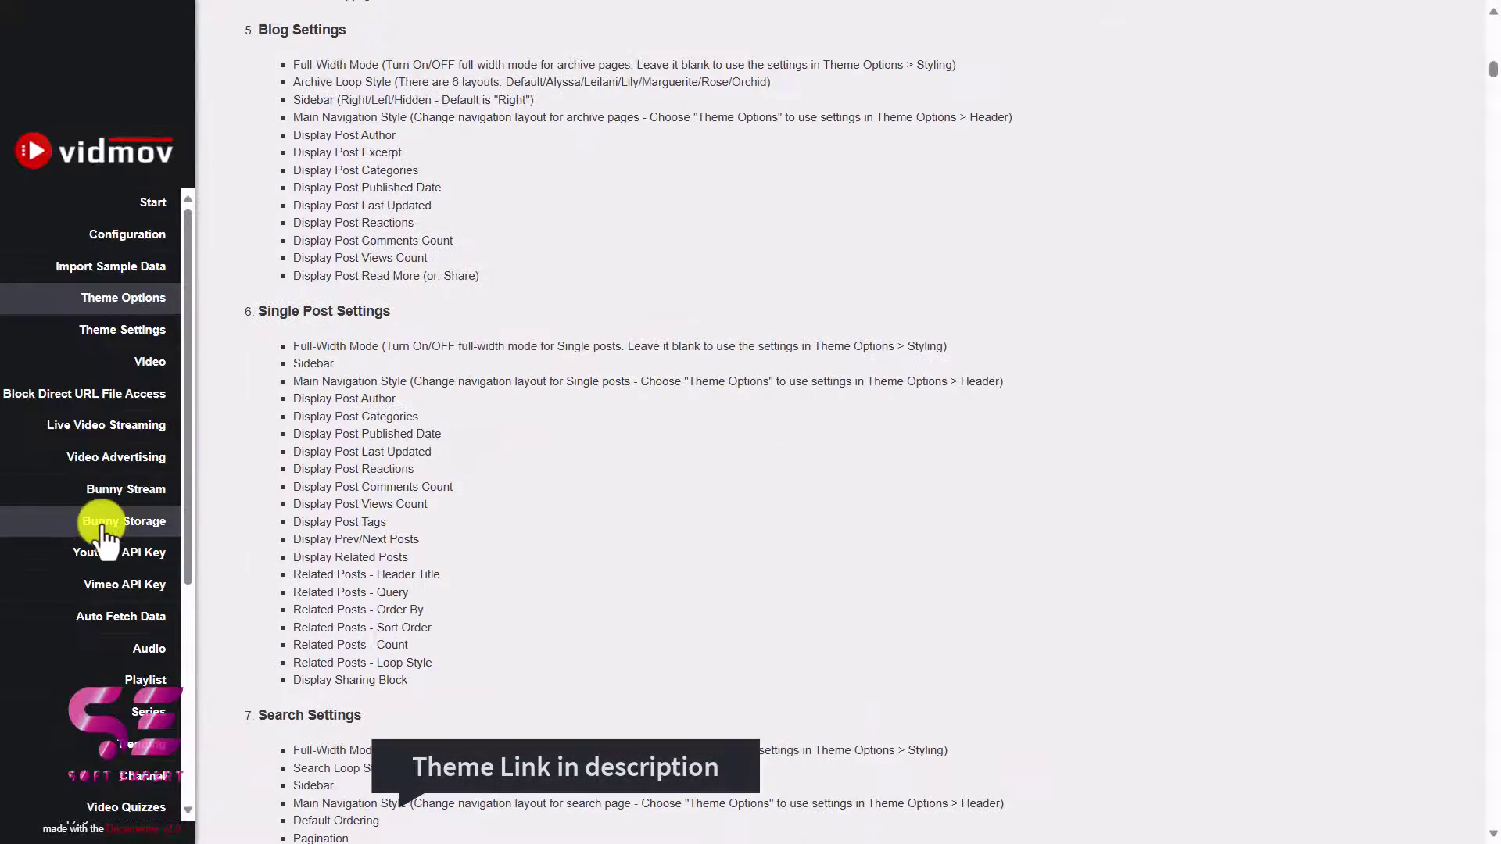
Open the Video Advertising section of the documentation and review how video ads and their types are created
scroll(114, 519, "down", 1)
left_click(91, 420)
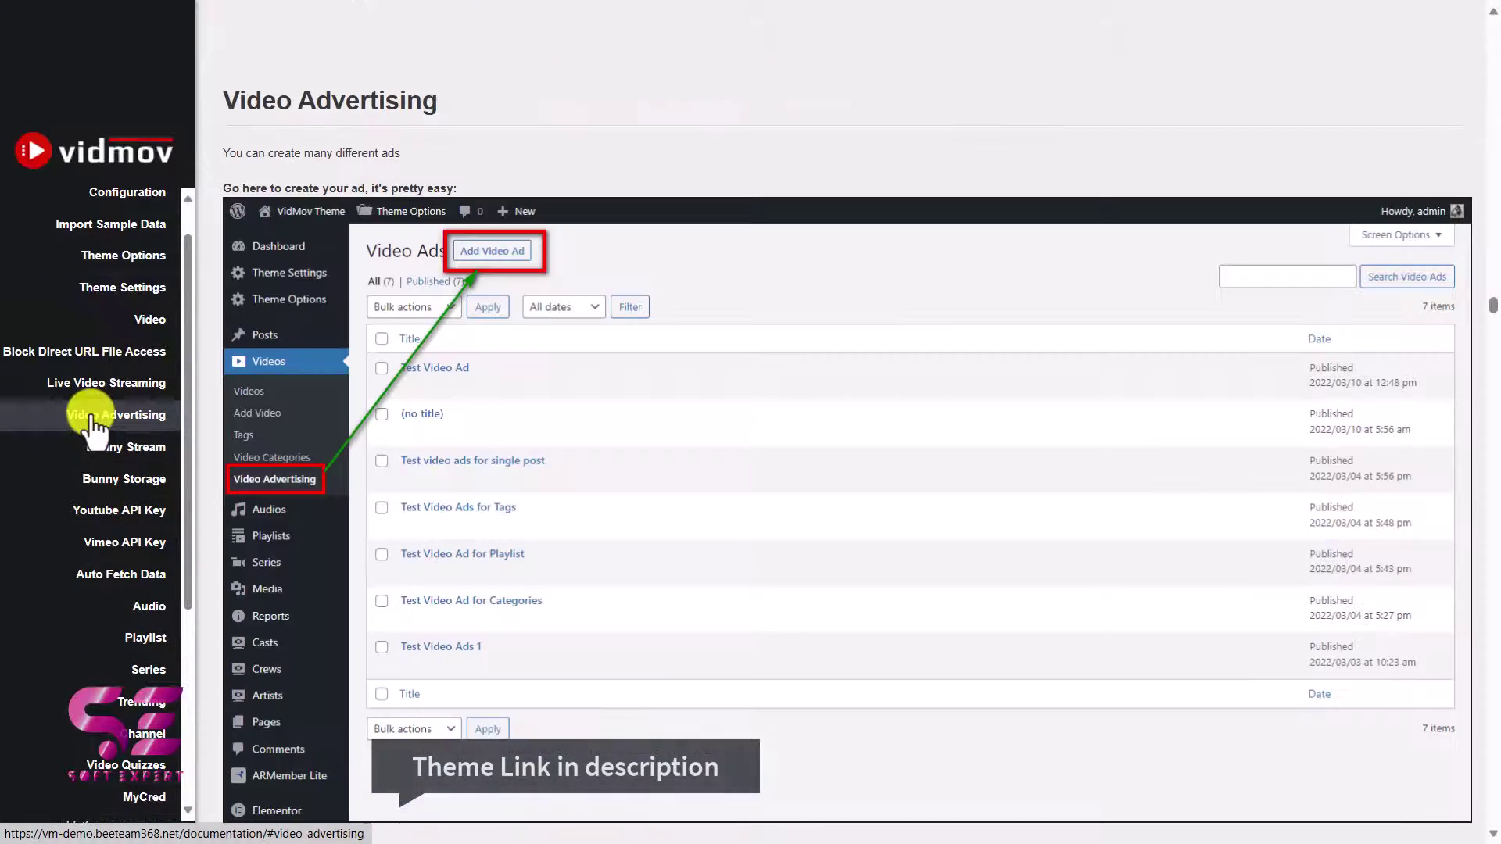
scroll(452, 484, "down", 4)
scroll(452, 485, "down", 20)
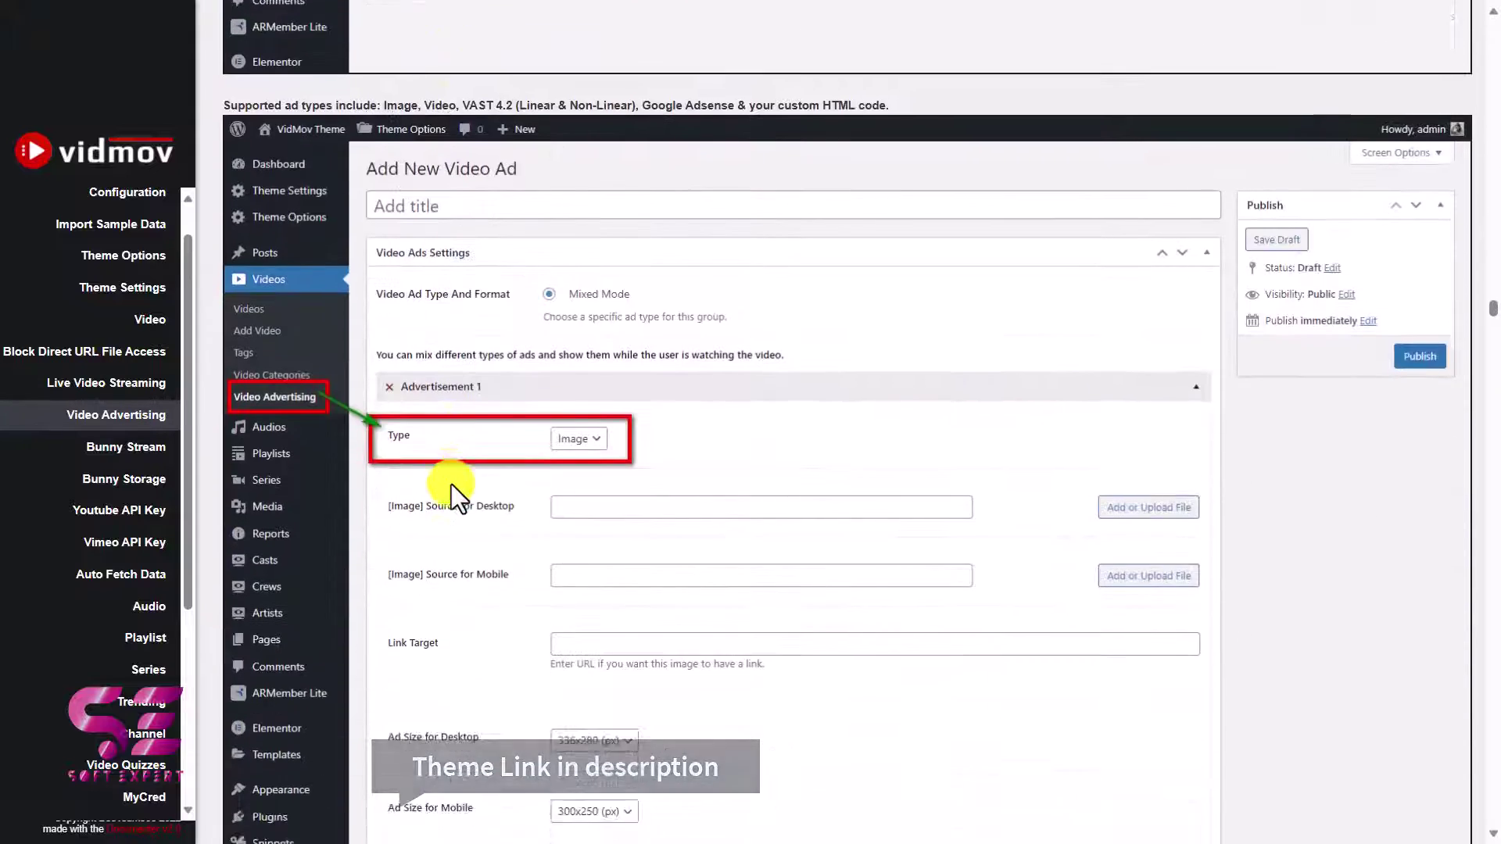
scroll(451, 485, "down", 3)
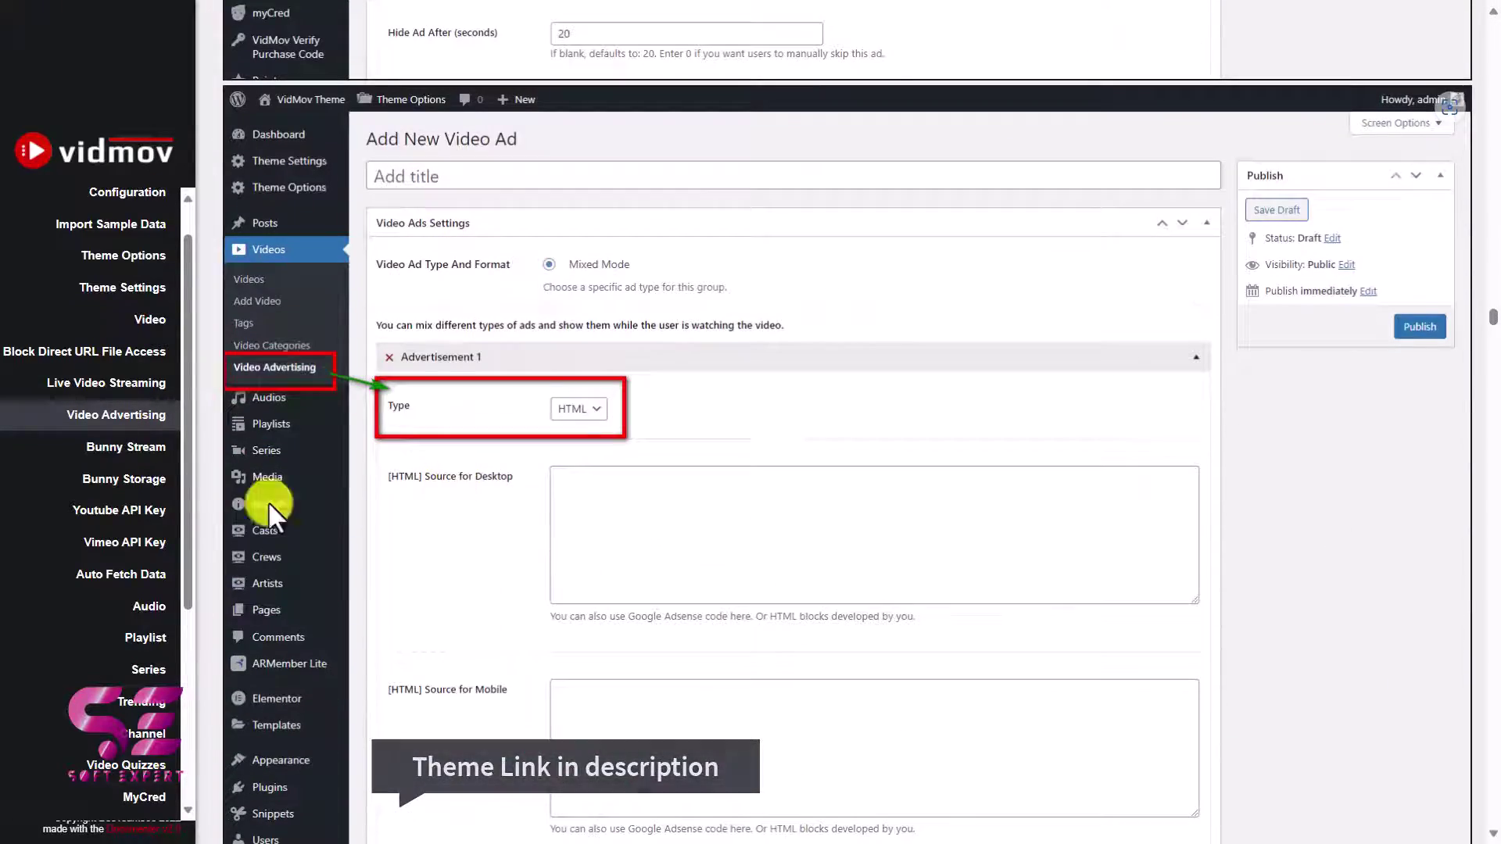
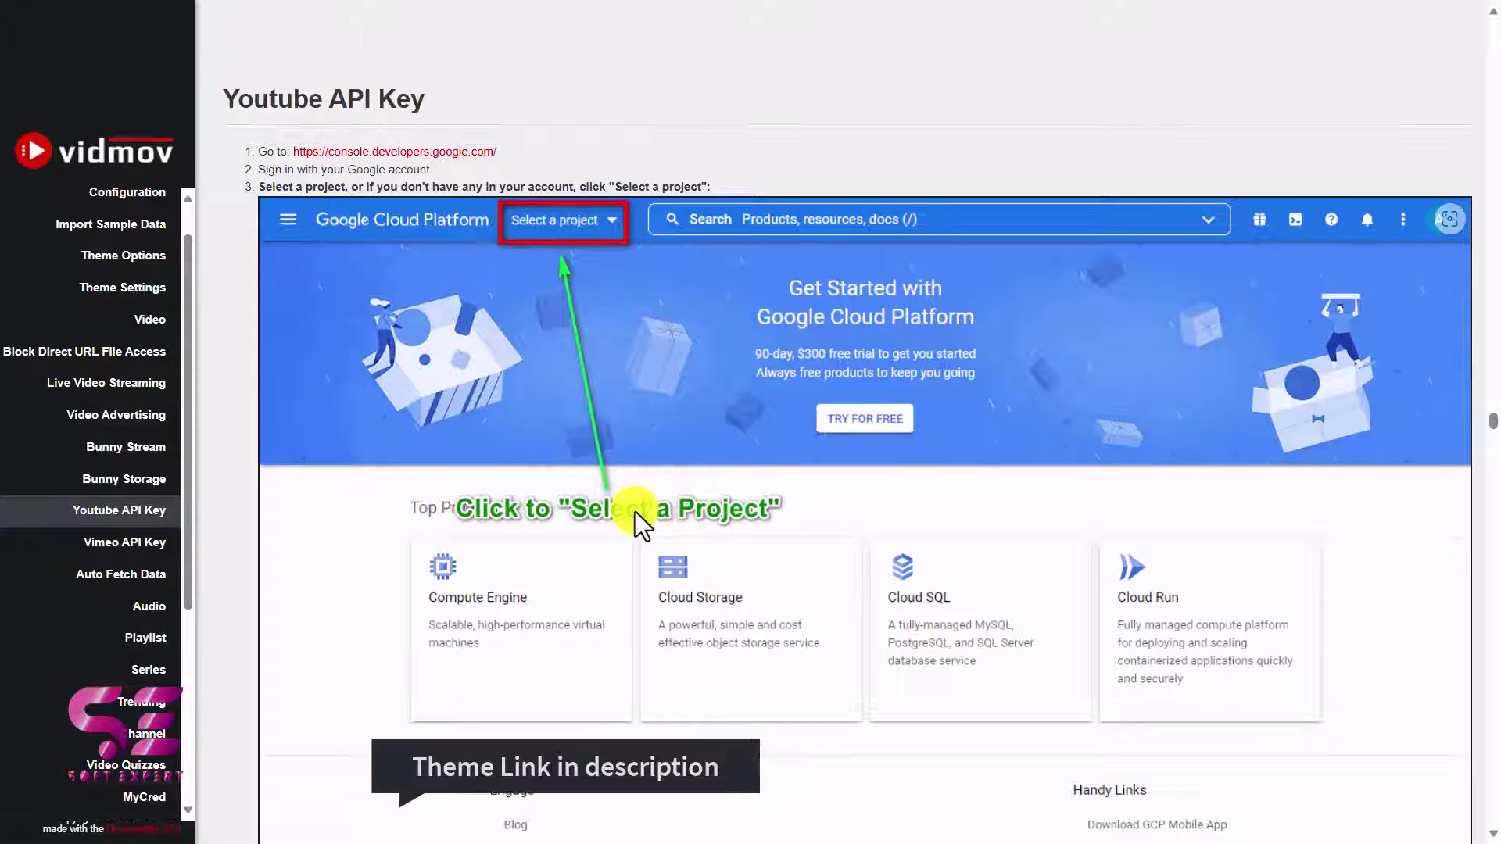
Review the Youtube API Key instructions in the documentation, from selecting a project to enabling APIs and services
scroll(635, 512, "down", 15)
scroll(893, 457, "down", 20)
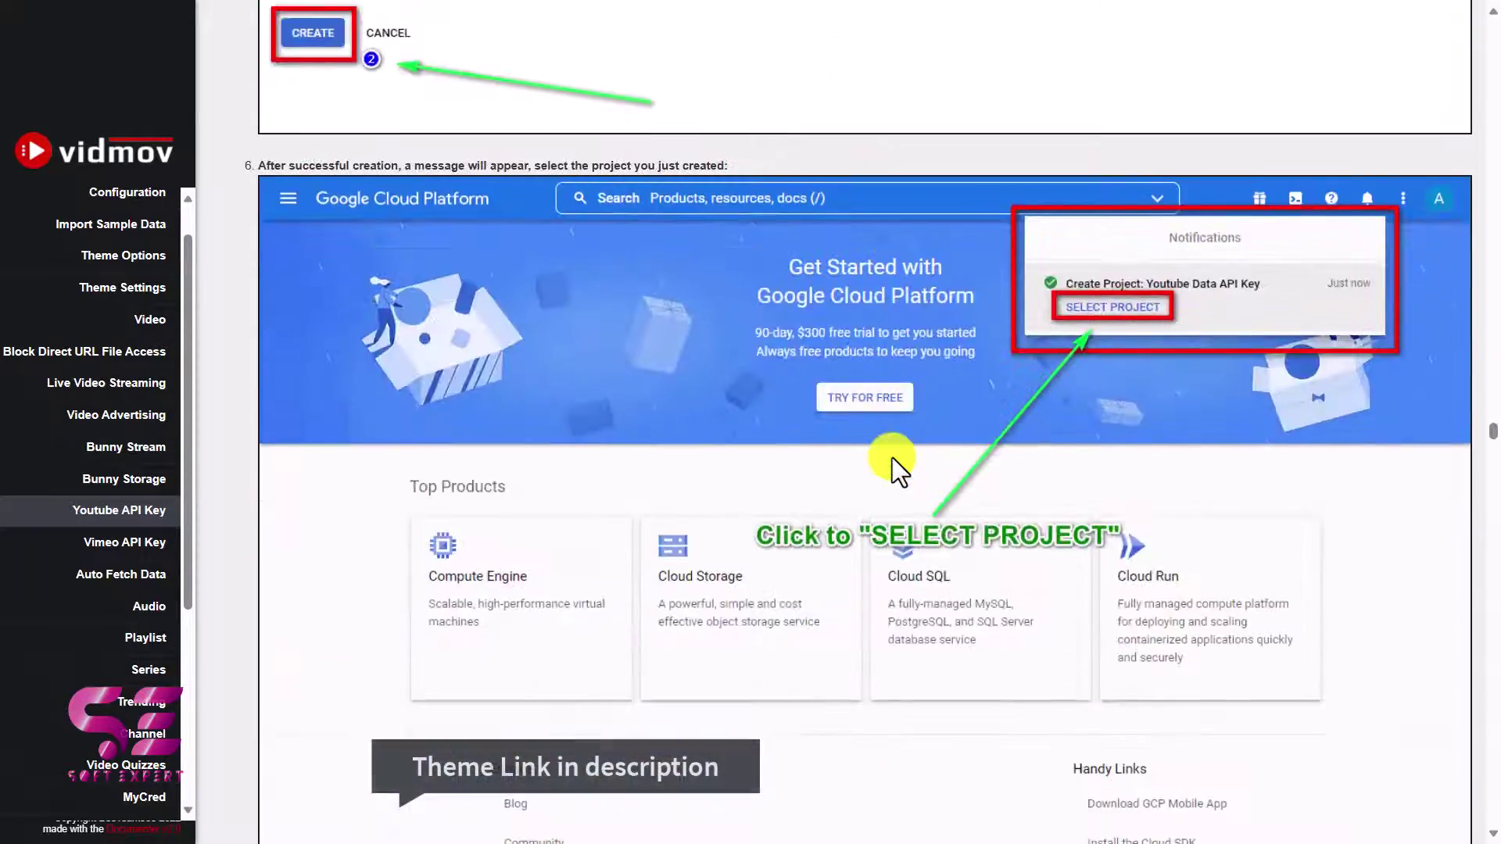
scroll(893, 457, "down", 2)
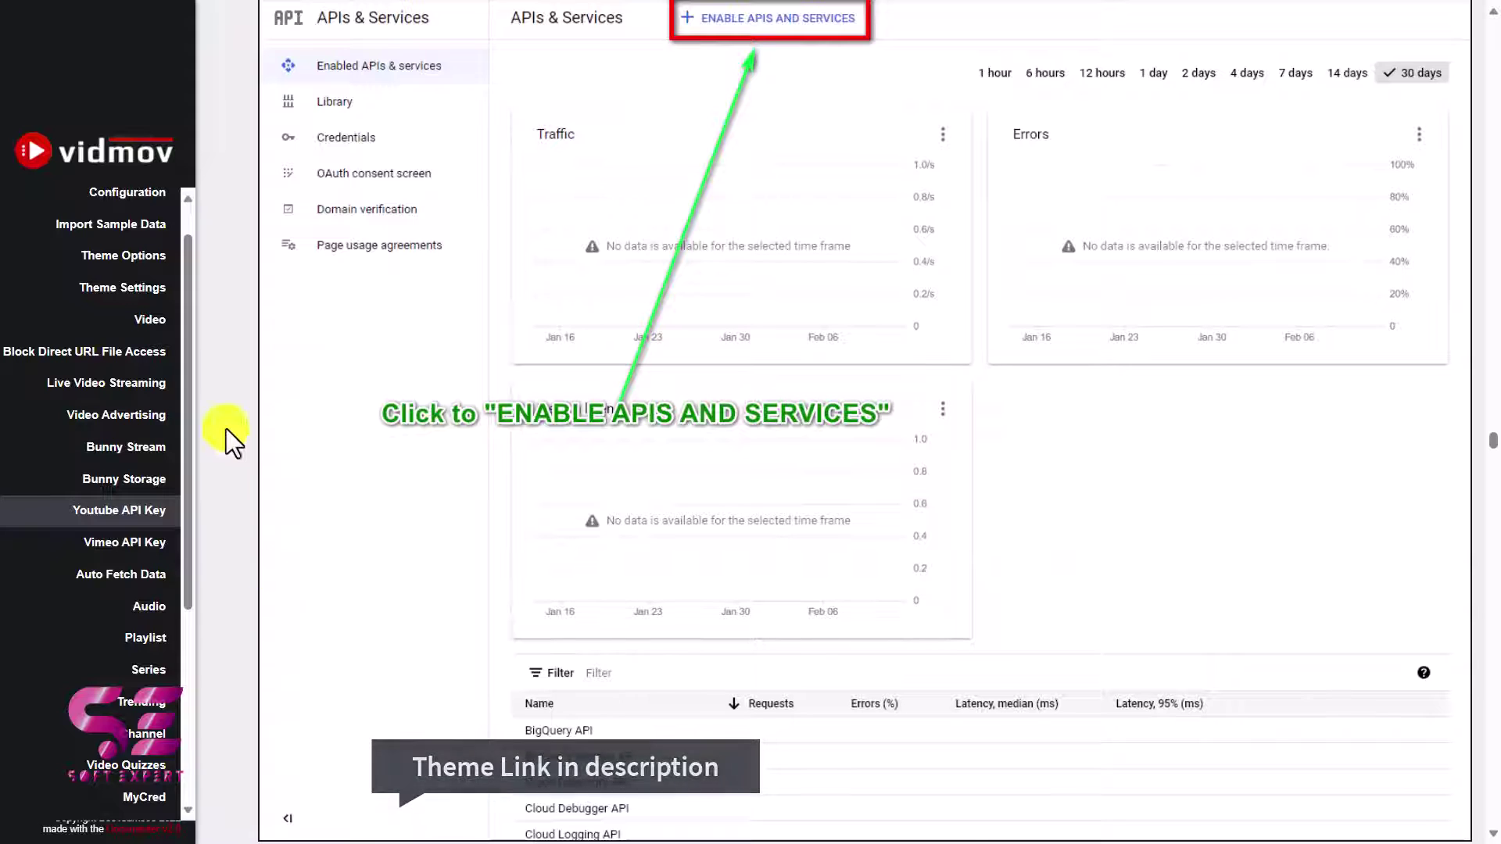
left_click_drag(186, 602, 188, 810)
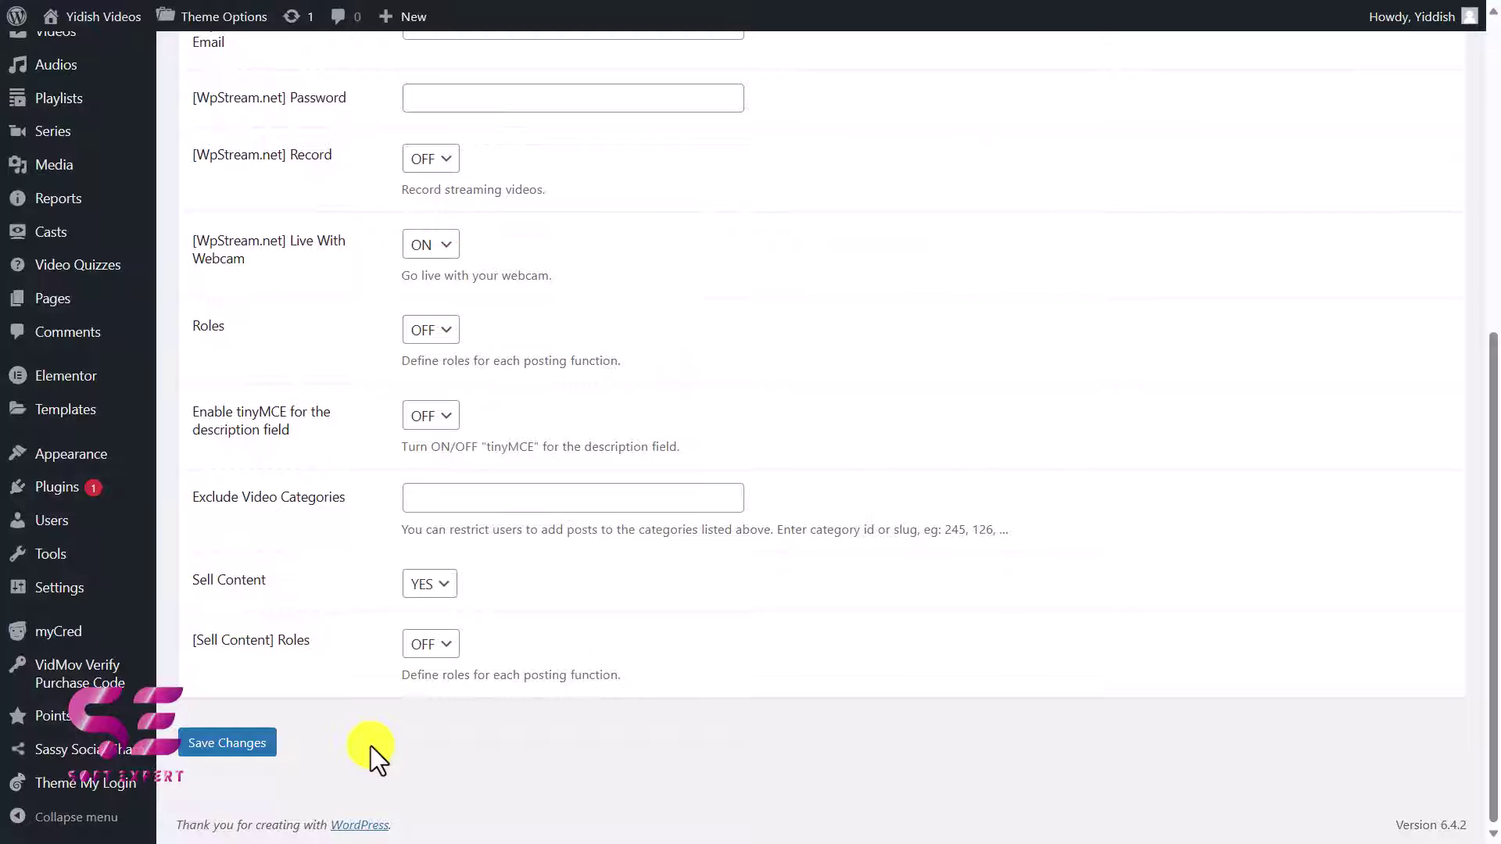
Back in the WordPress dashboard, open the theme's Import Demo Data page and examine the One Click Demo Import options
mouse_move(59, 461)
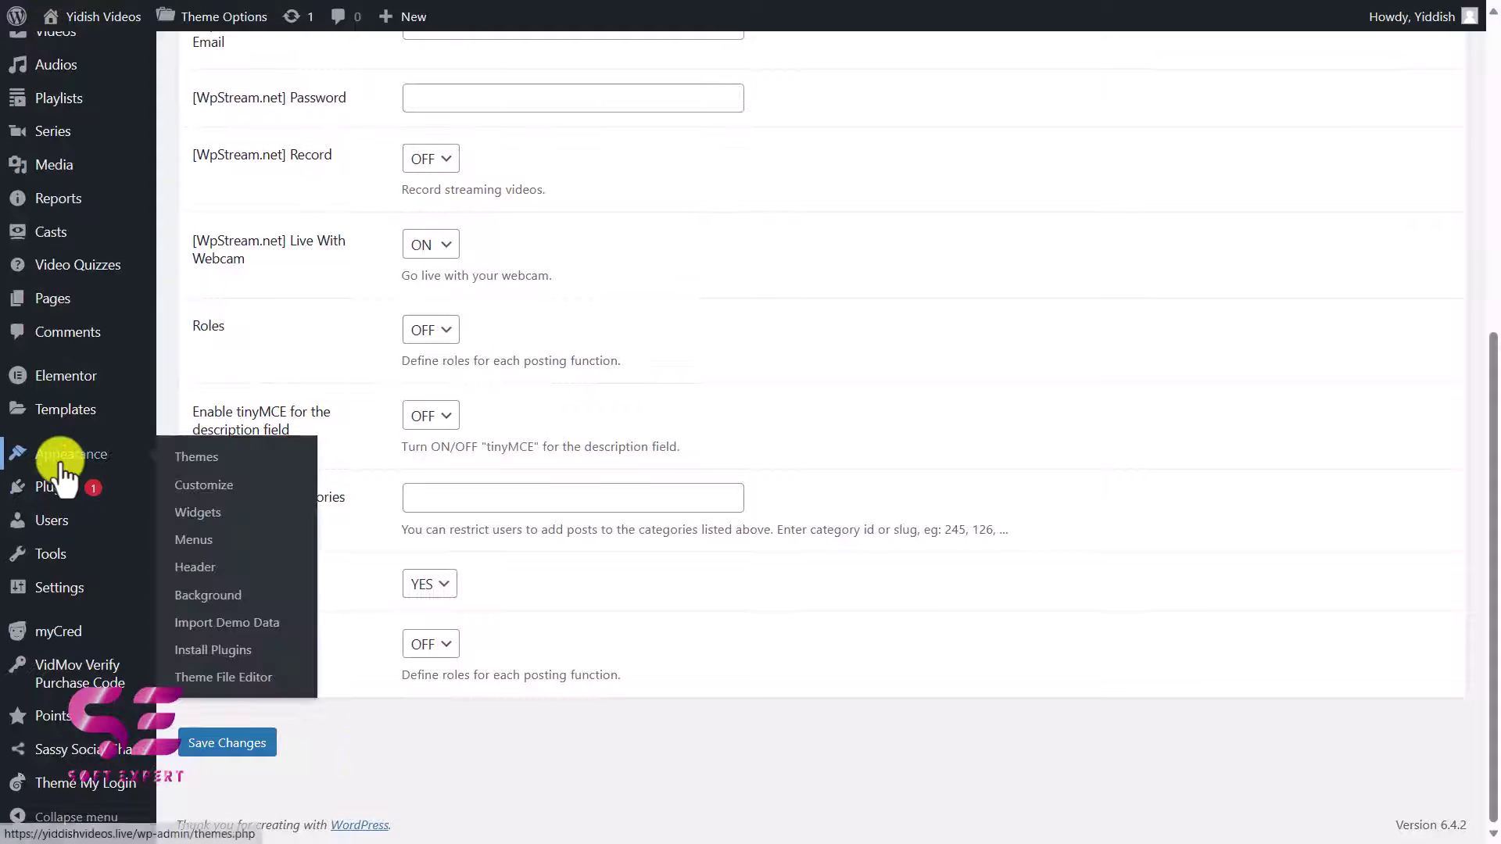
left_click(240, 623)
scroll(395, 623, "down", 2)
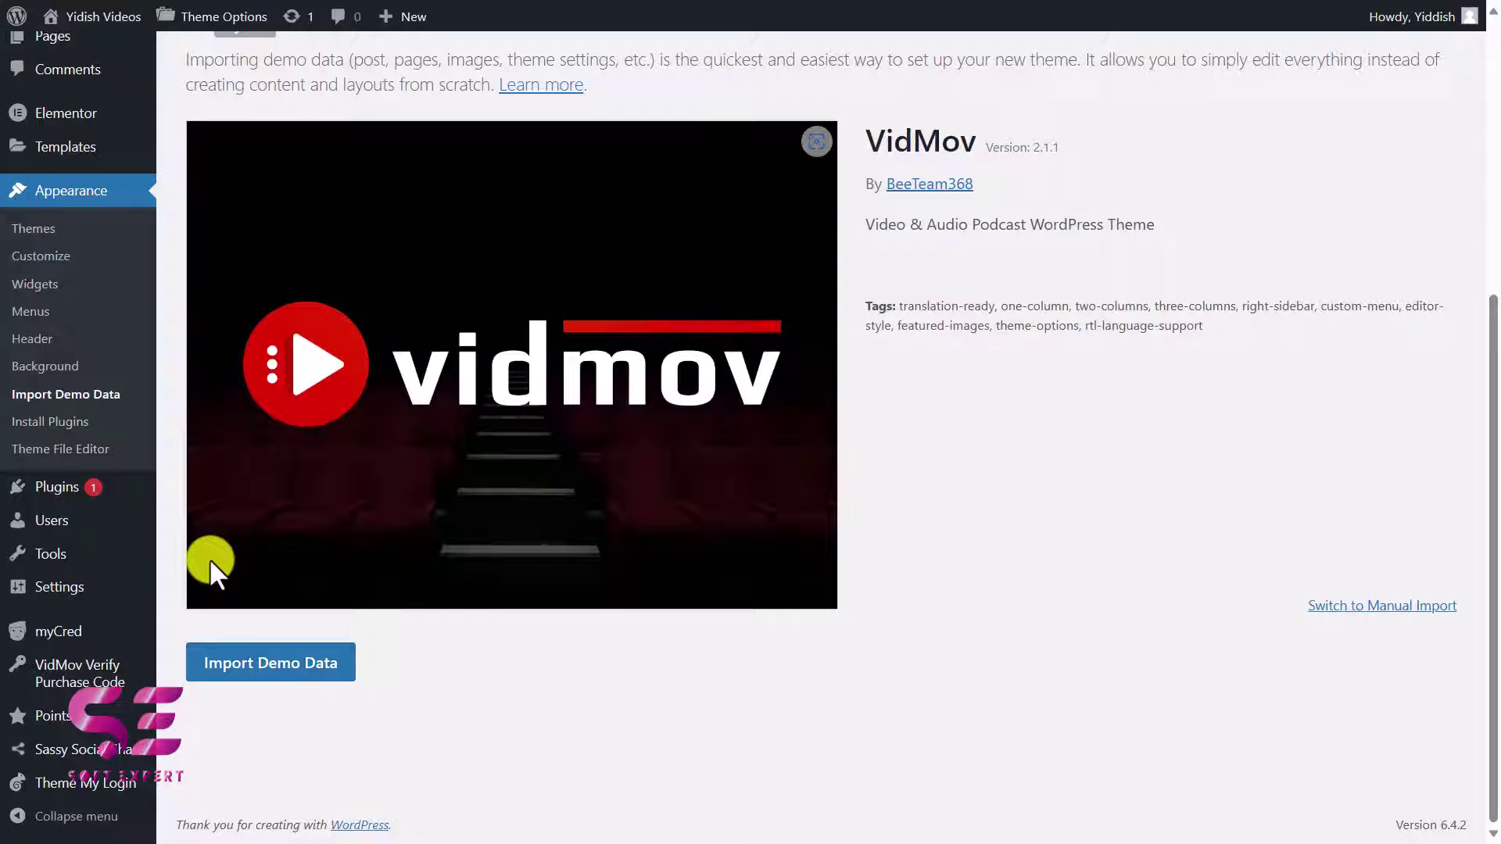
scroll(210, 558, "up", 2)
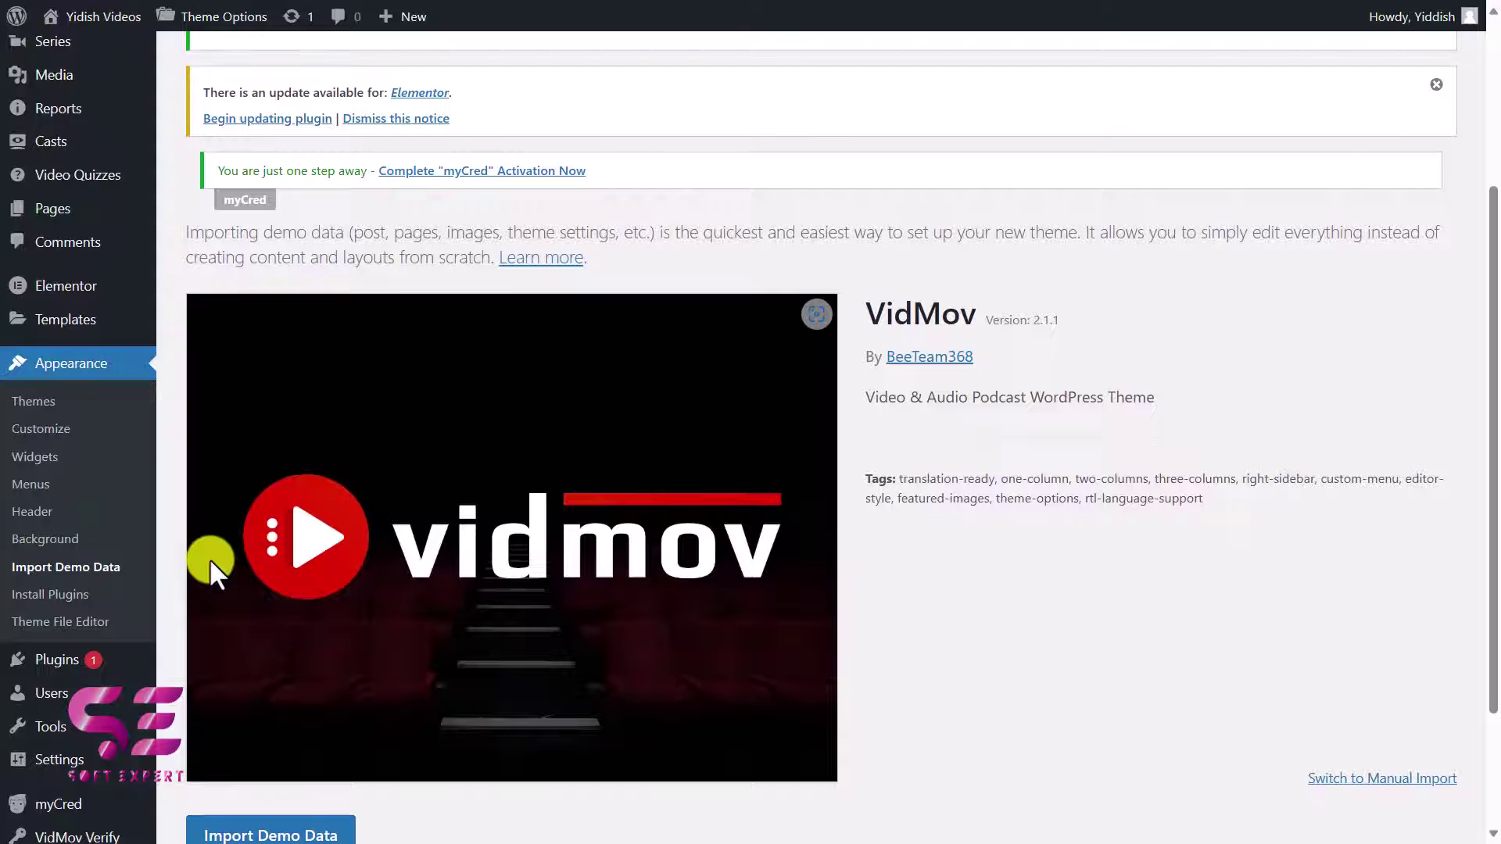
scroll(210, 558, "up", 2)
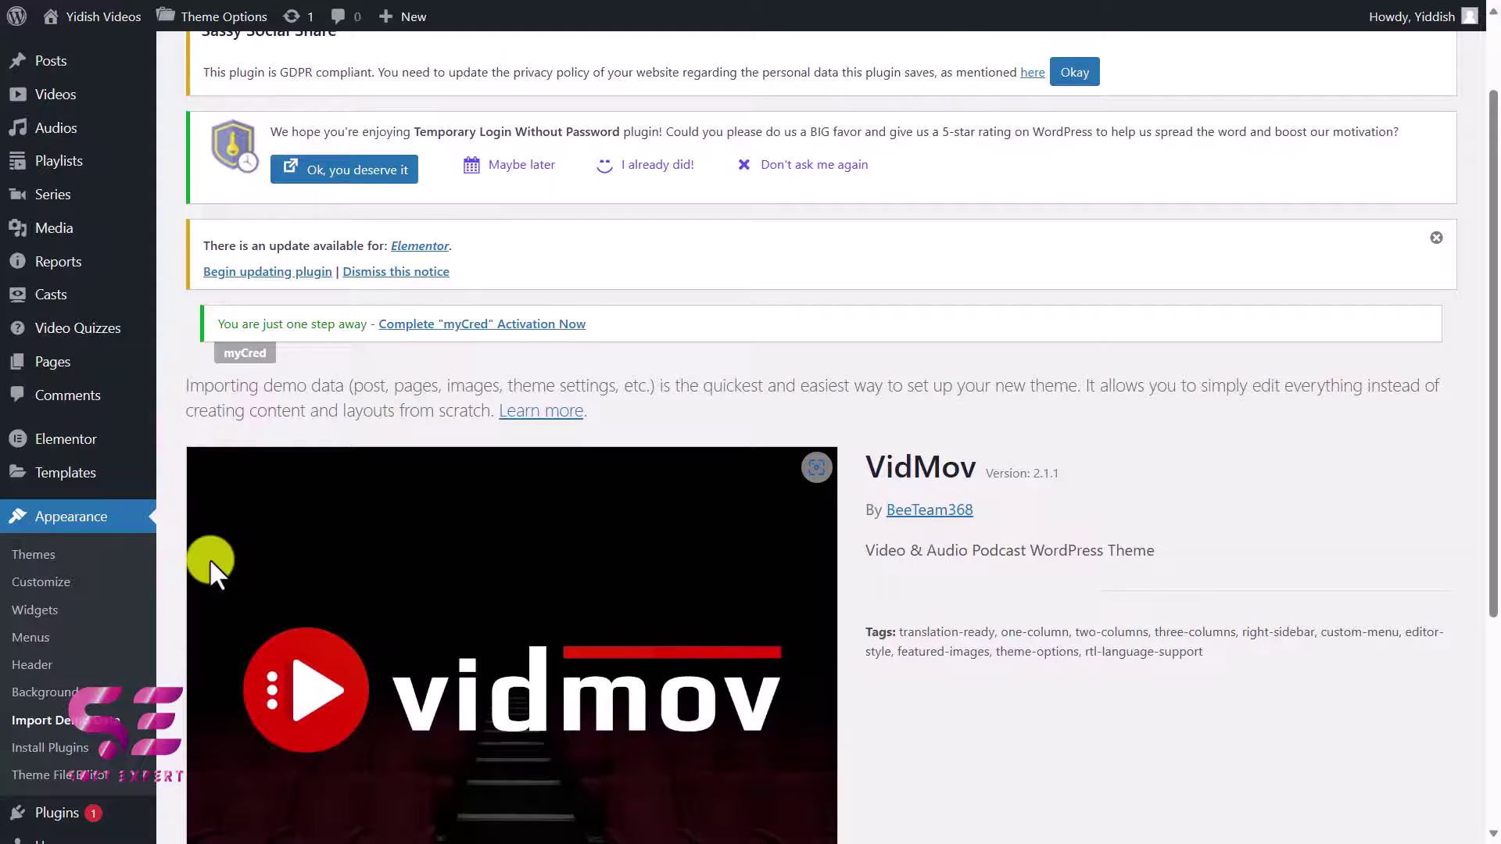
scroll(209, 558, "down", 3)
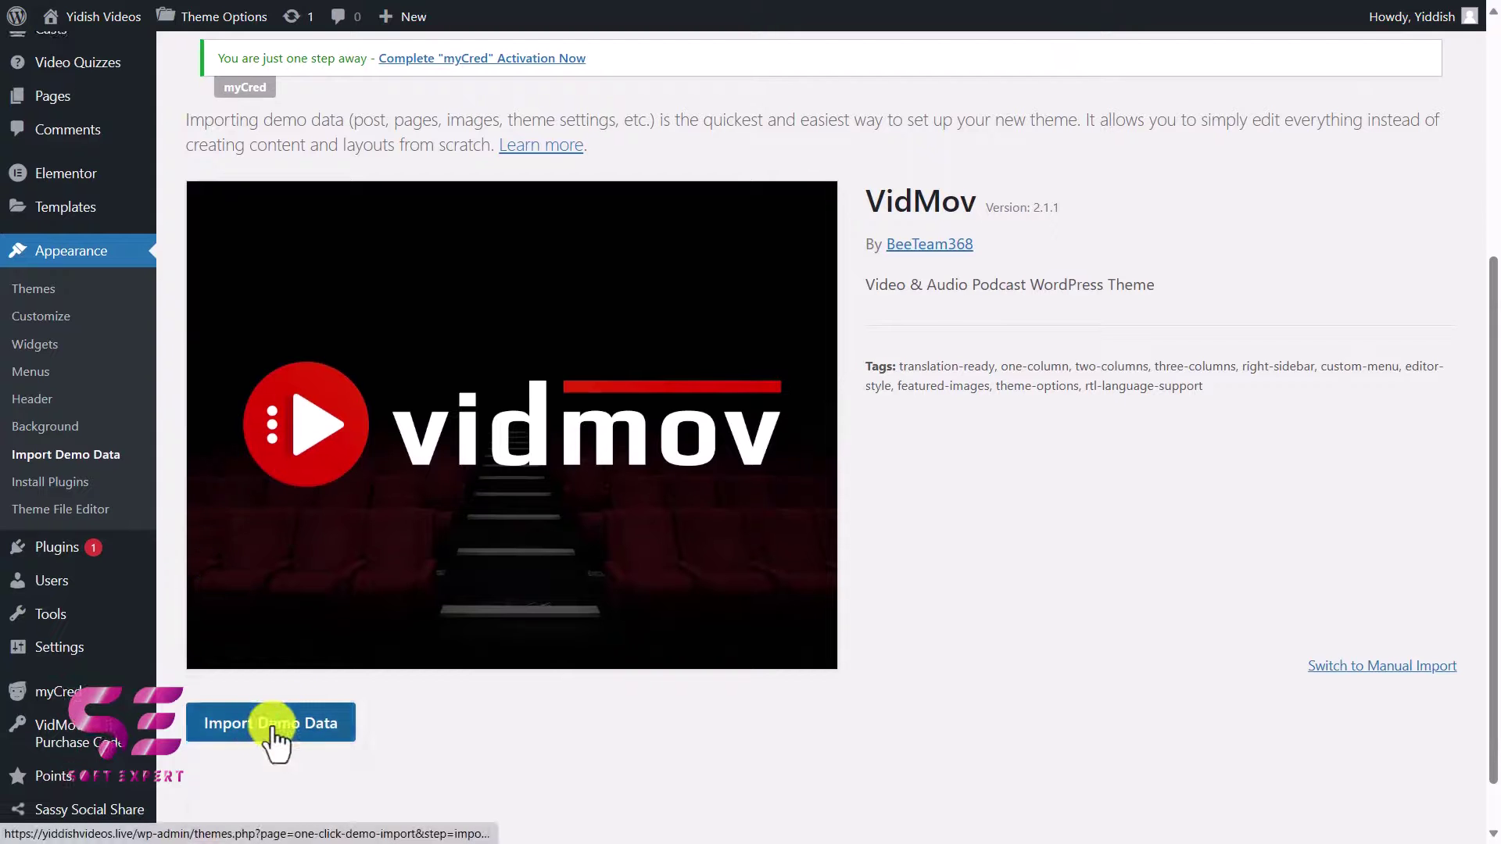
scroll(274, 739, "up", 5)
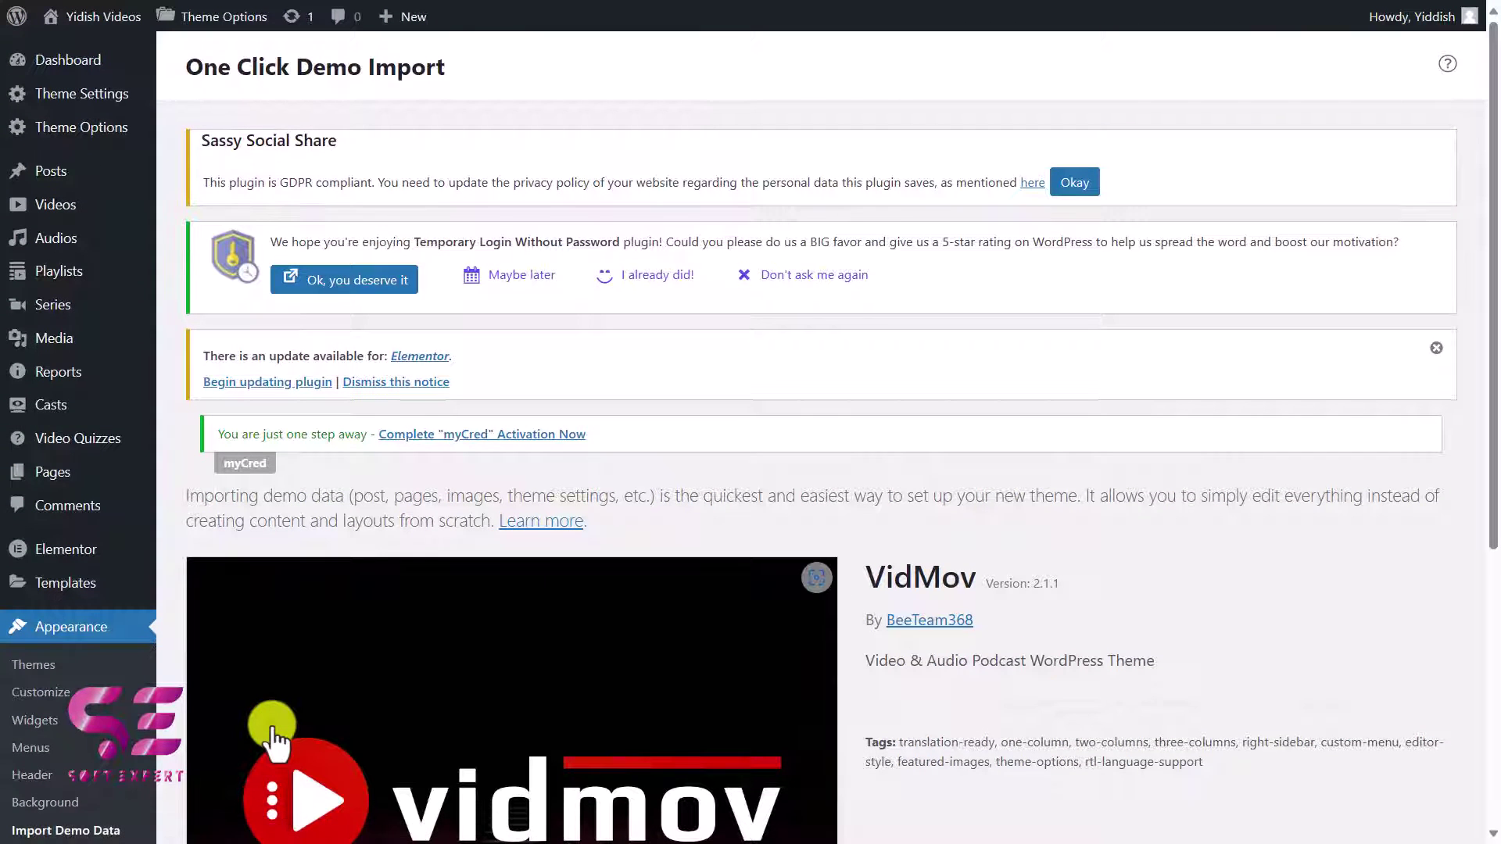
scroll(272, 735, "down", 5)
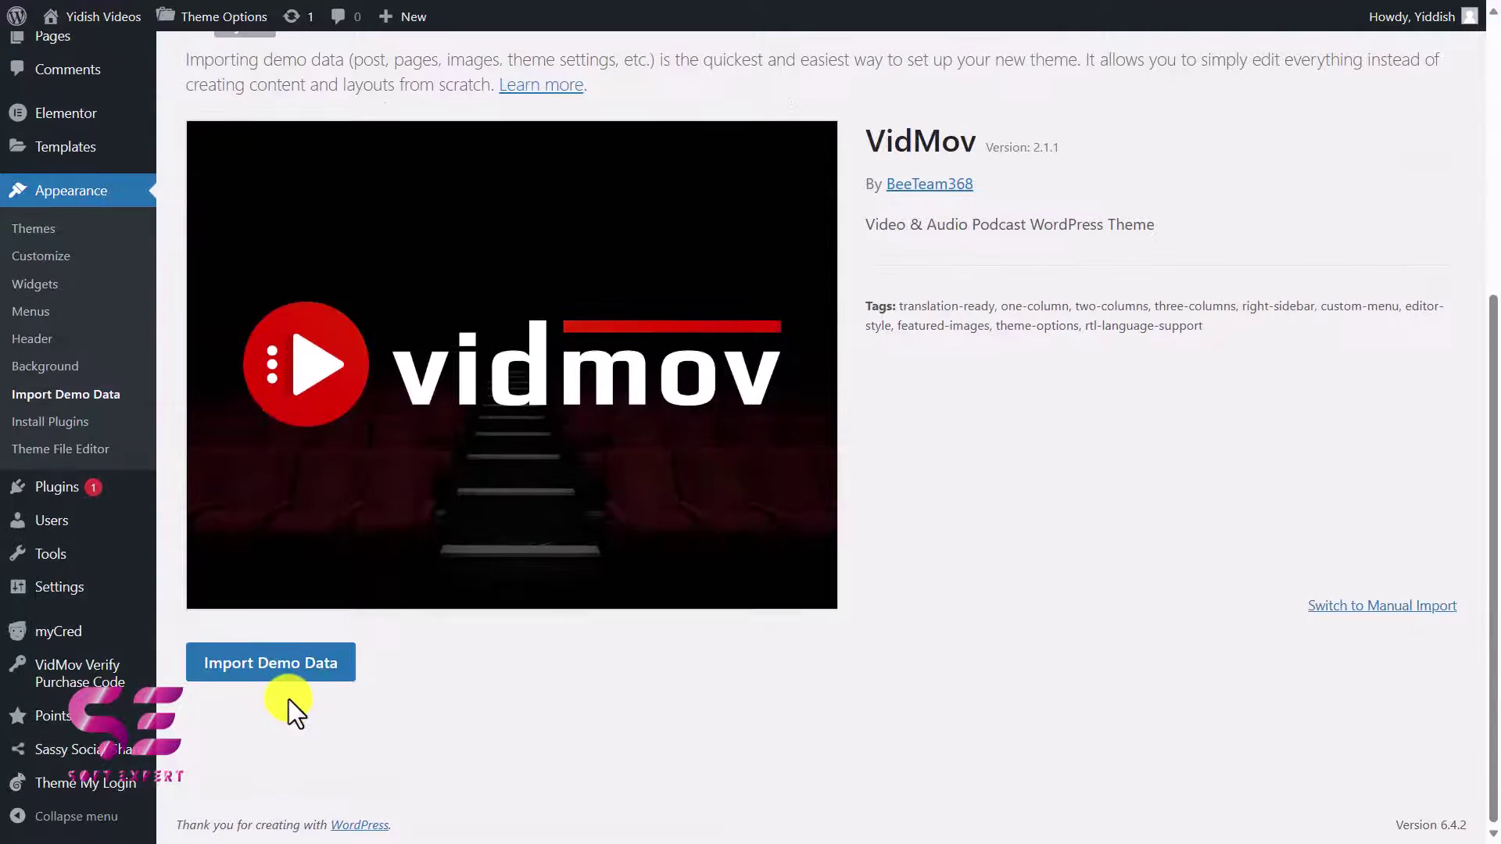
scroll(329, 743, "up", 2)
Switch to the VidMov demo site and examine the home page variants and the movie, audio, premium video and quiz sections
key("alt+Tab")
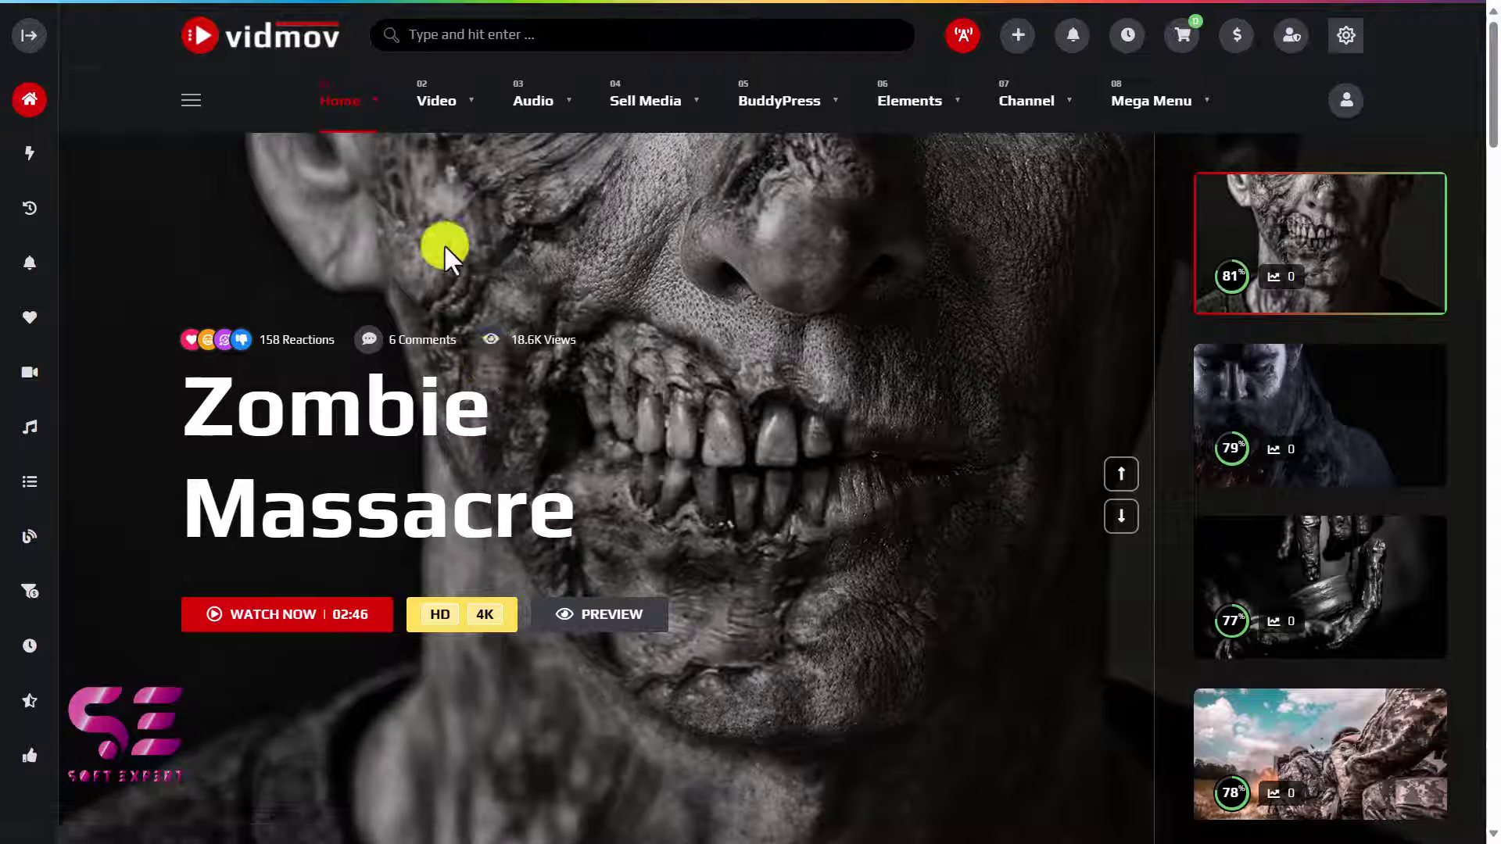
mouse_move(349, 104)
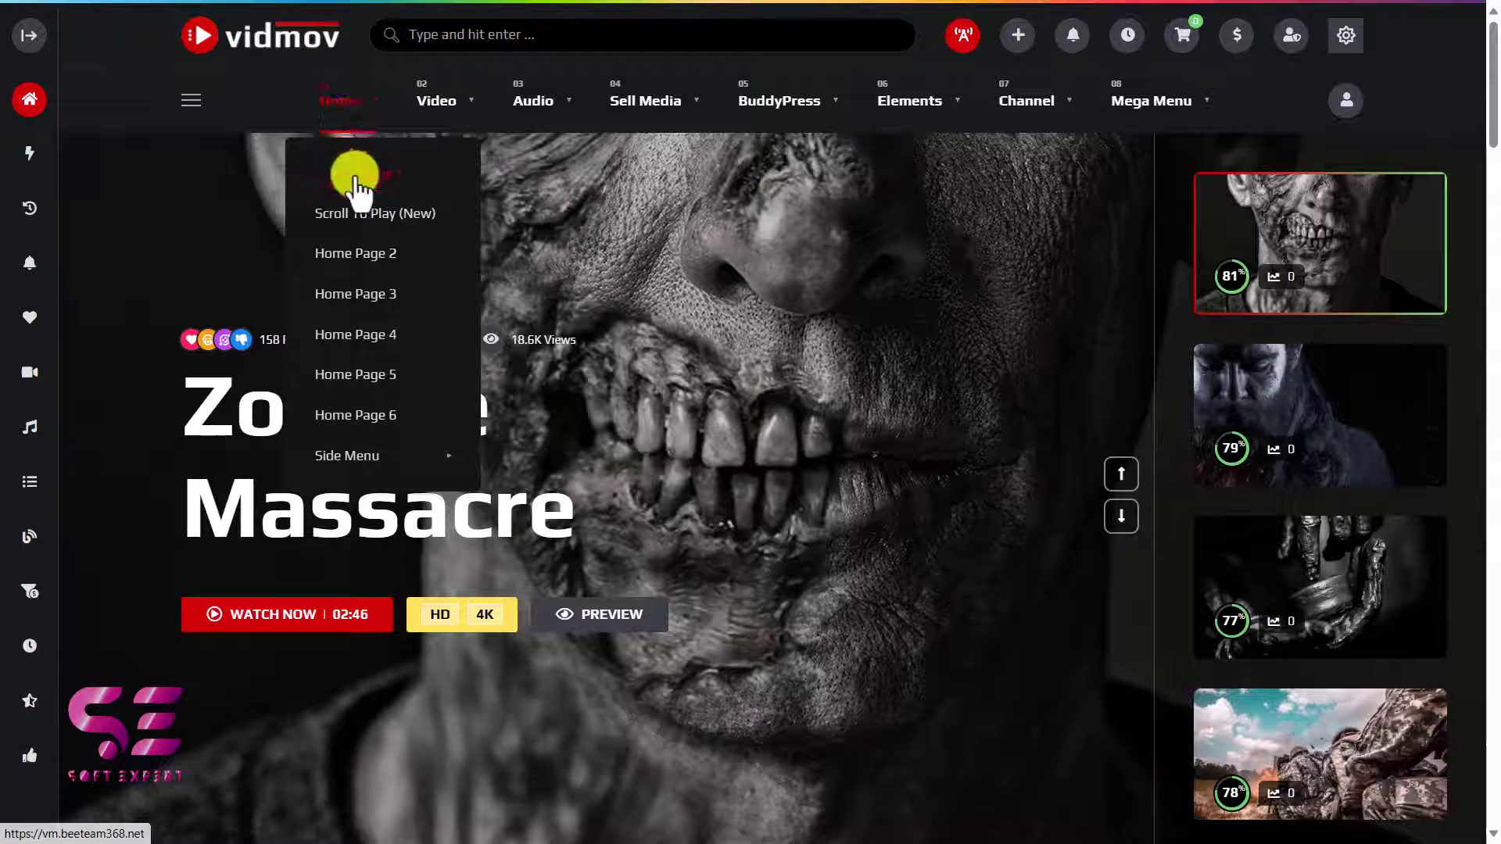
scroll(701, 409, "down", 10)
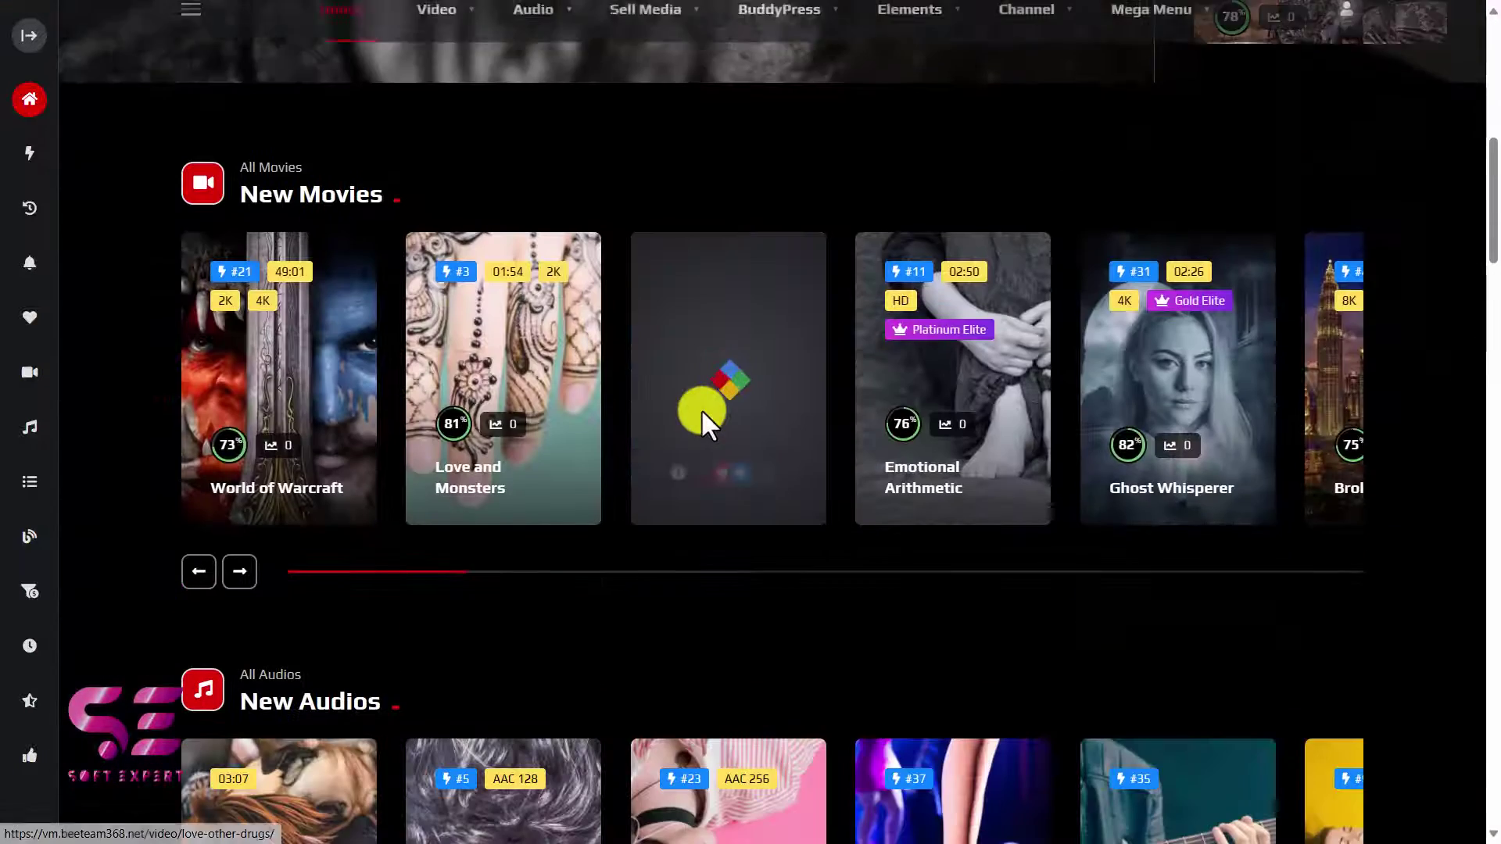
scroll(701, 408, "down", 8)
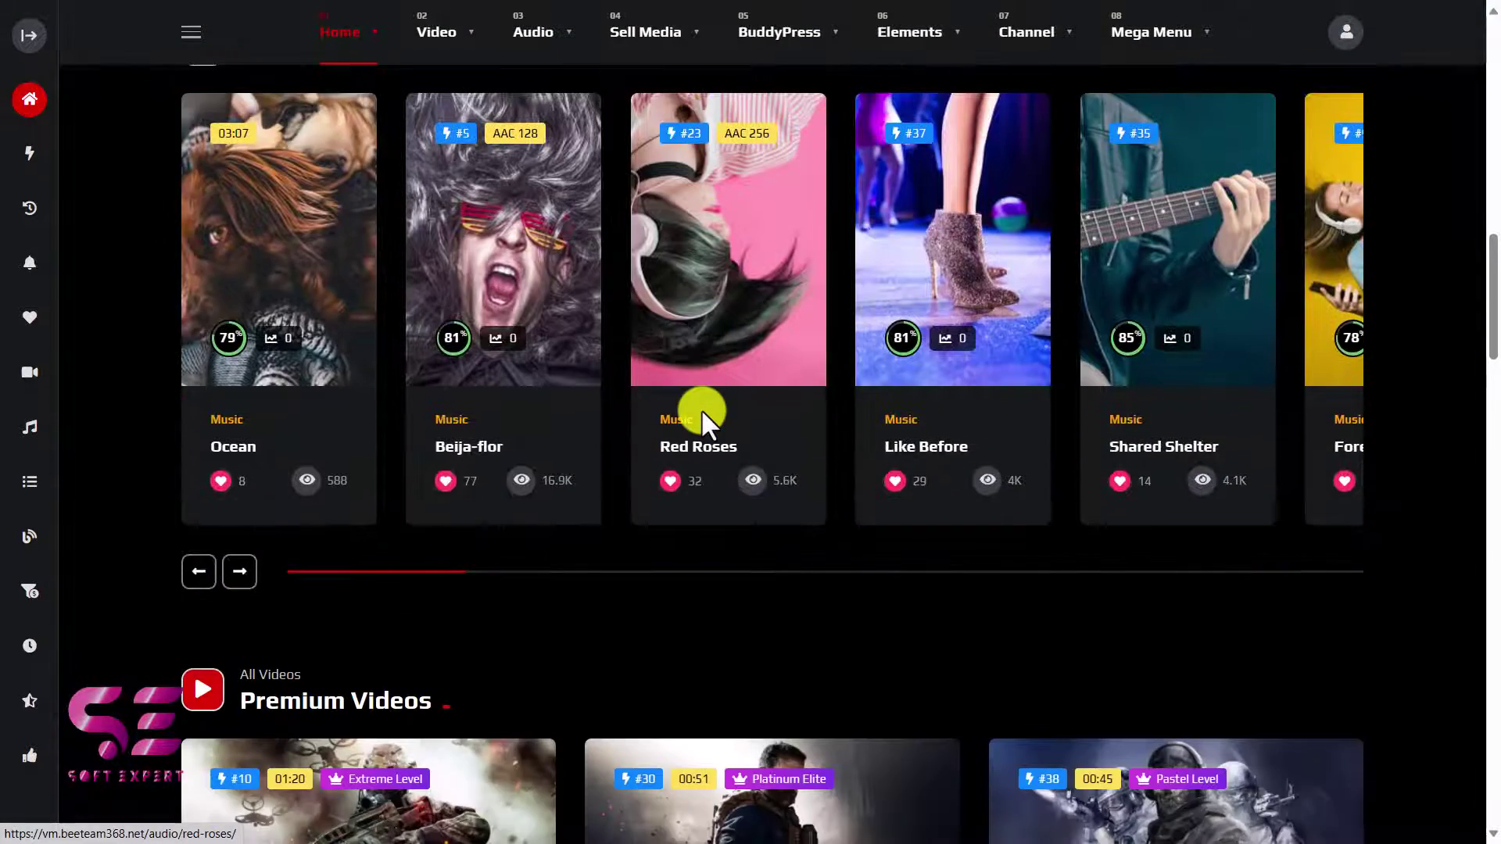
scroll(701, 410, "down", 6)
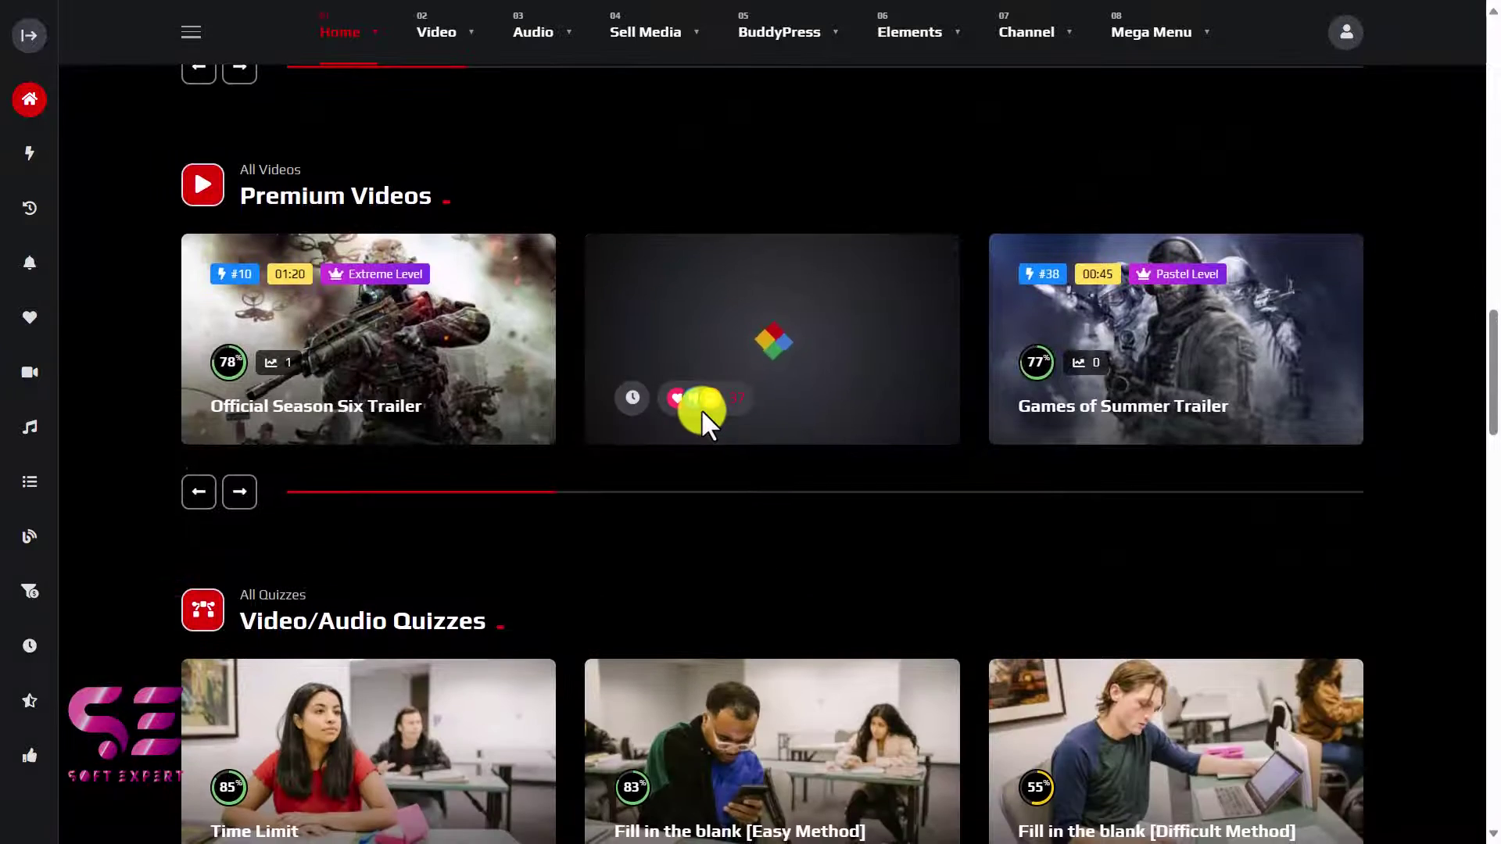
scroll(701, 410, "down", 5)
scroll(702, 410, "up", 10)
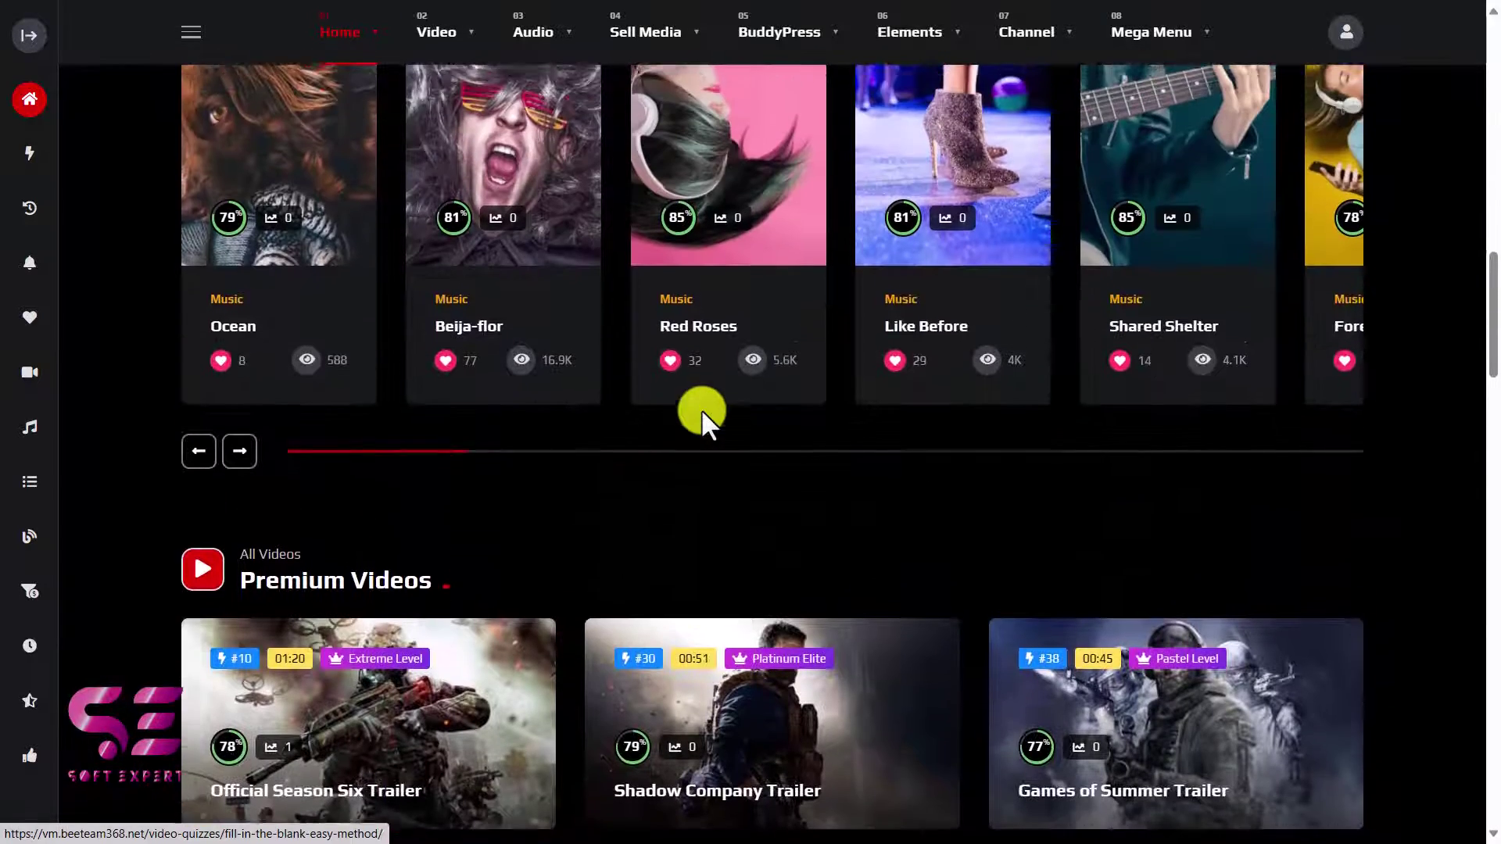
scroll(702, 408, "up", 4)
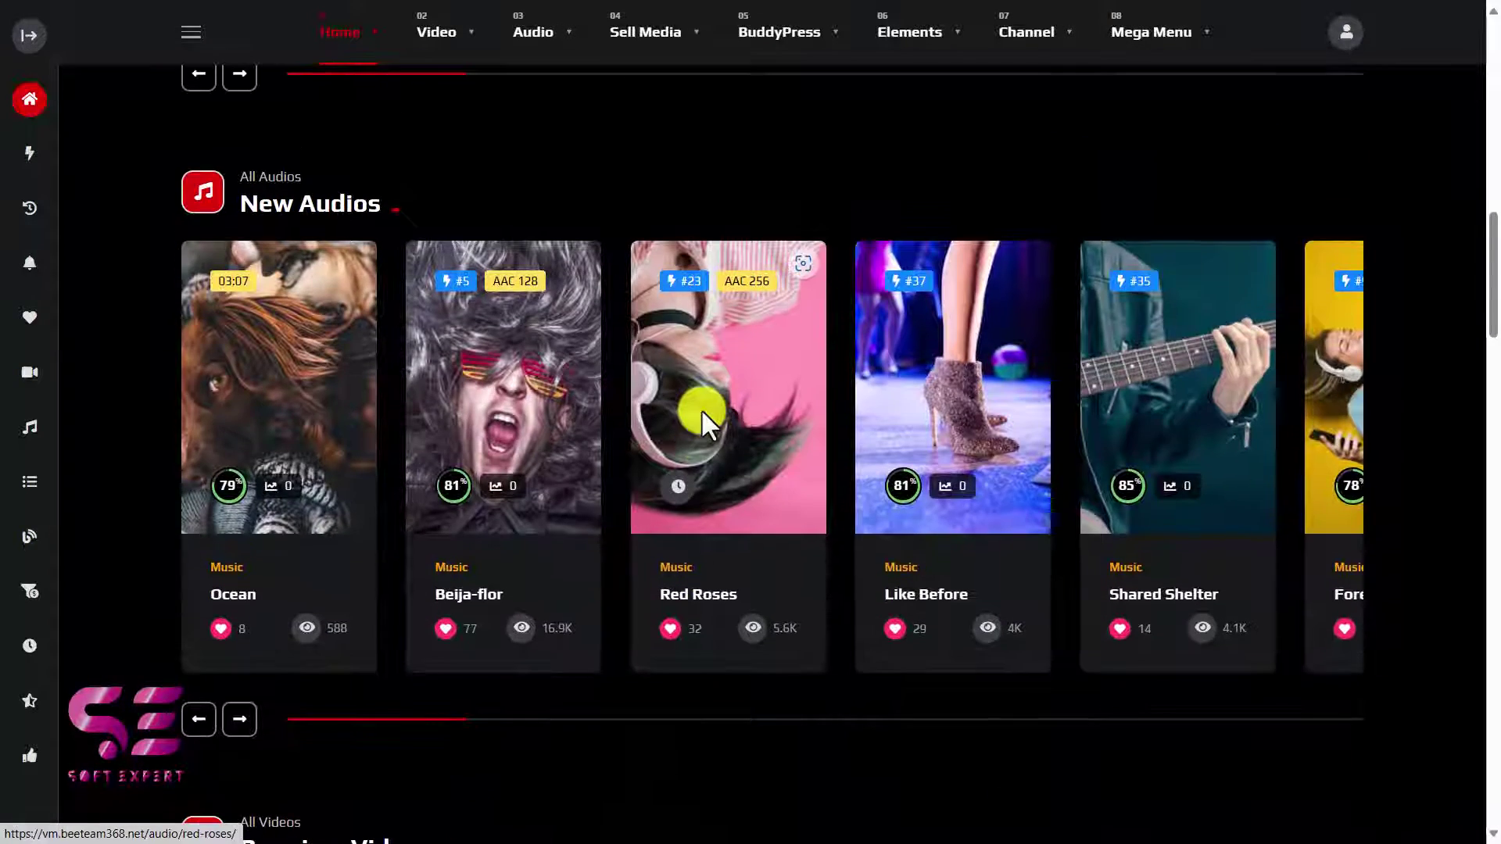
scroll(701, 408, "up", 7)
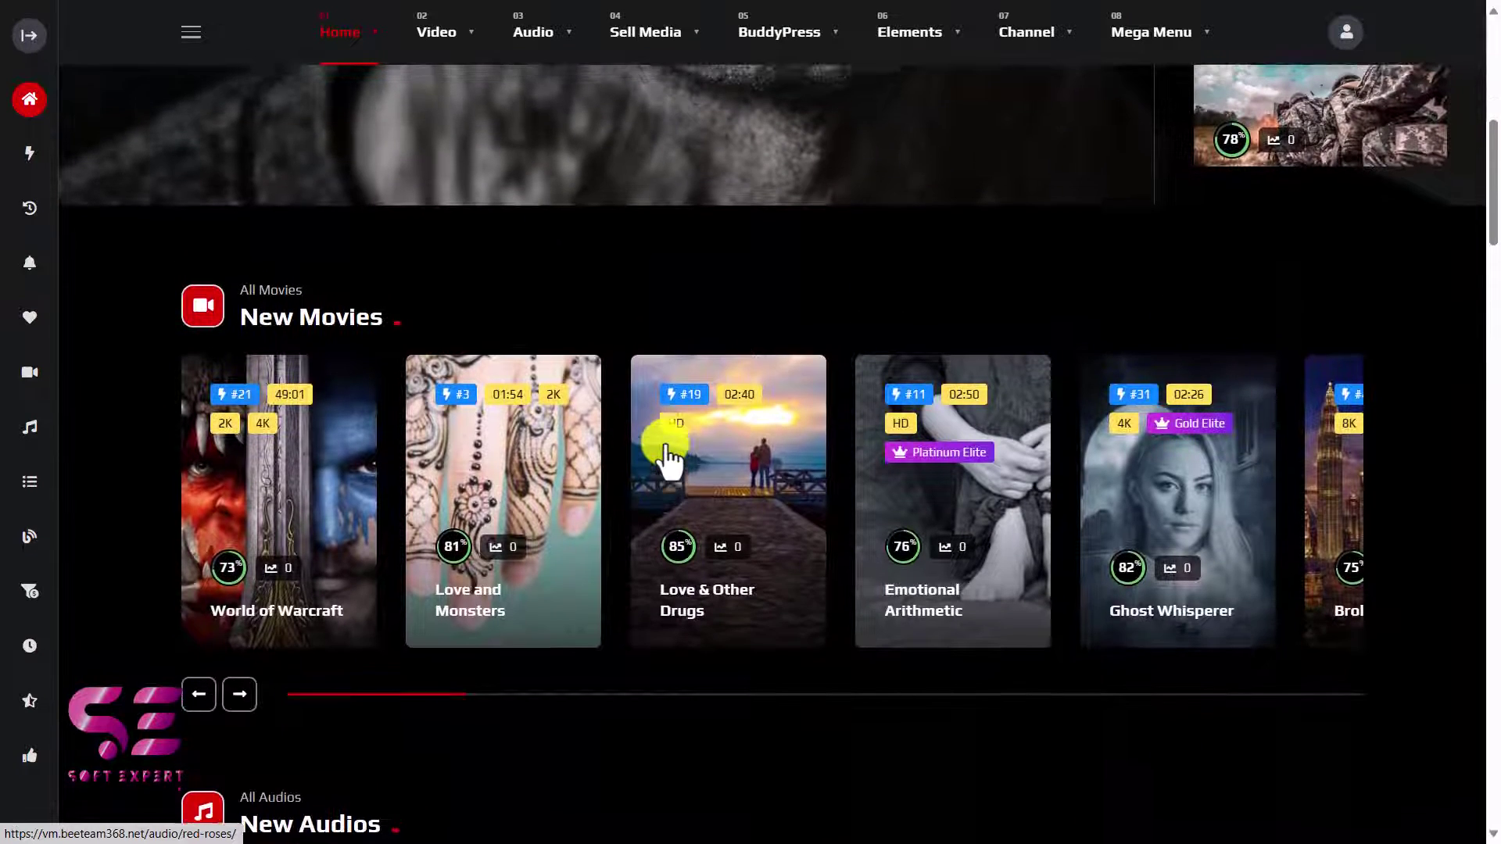
scroll(668, 460, "up", 2)
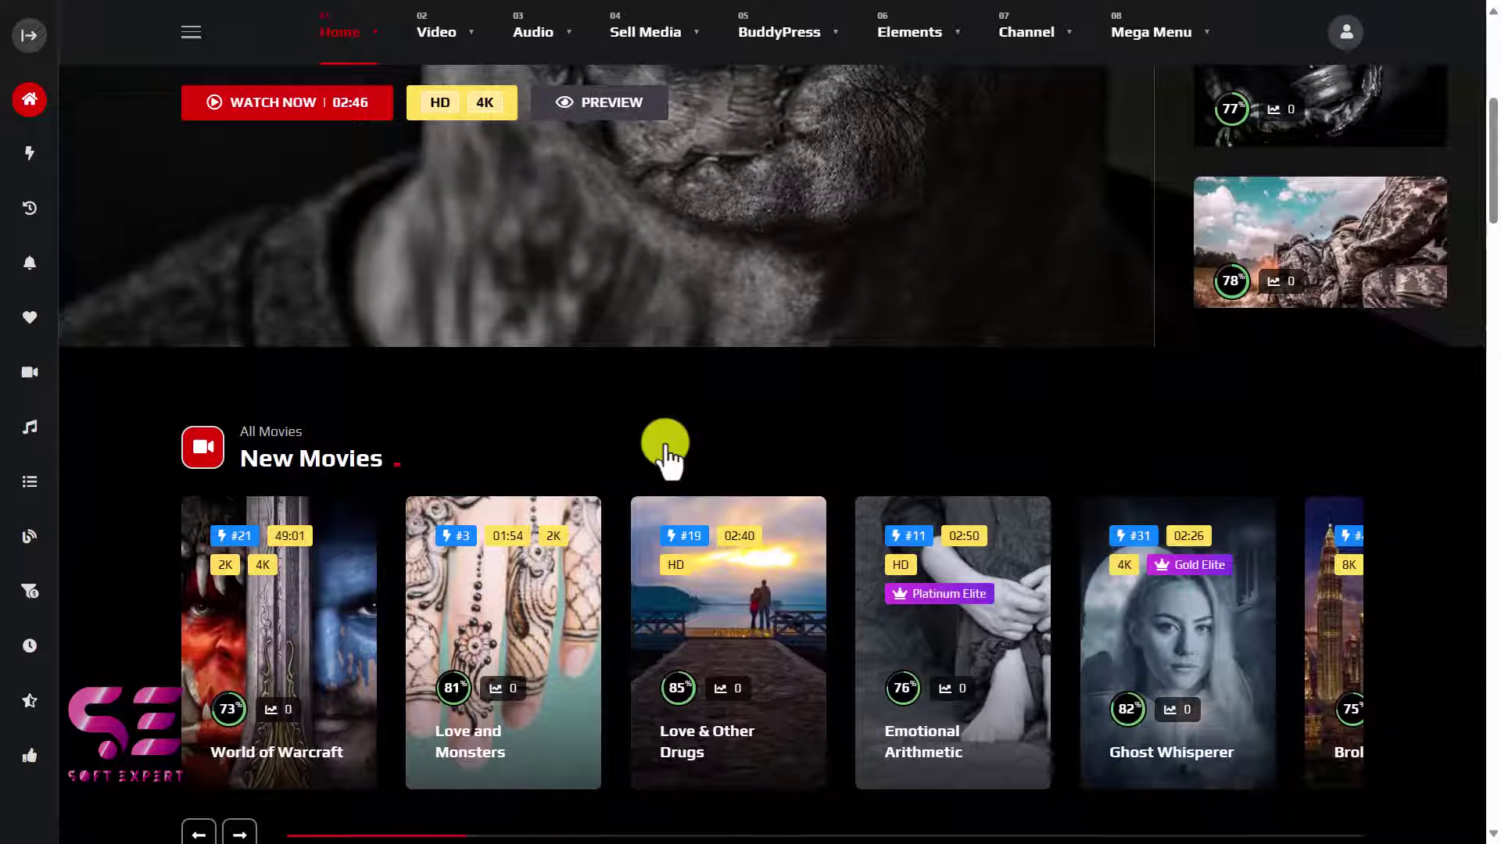
scroll(665, 457, "up", 7)
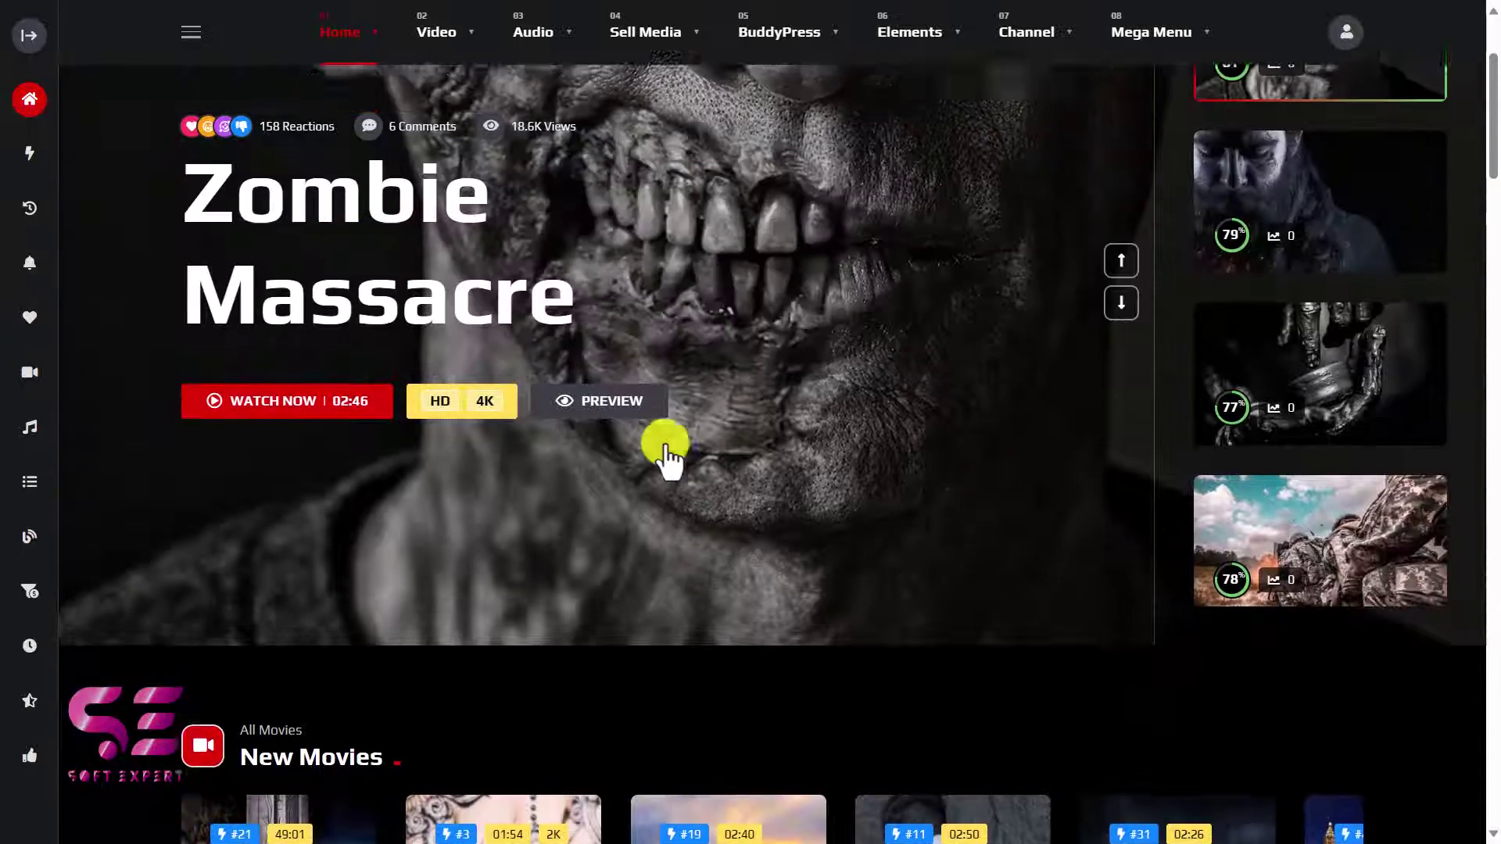
scroll(665, 458, "down", 15)
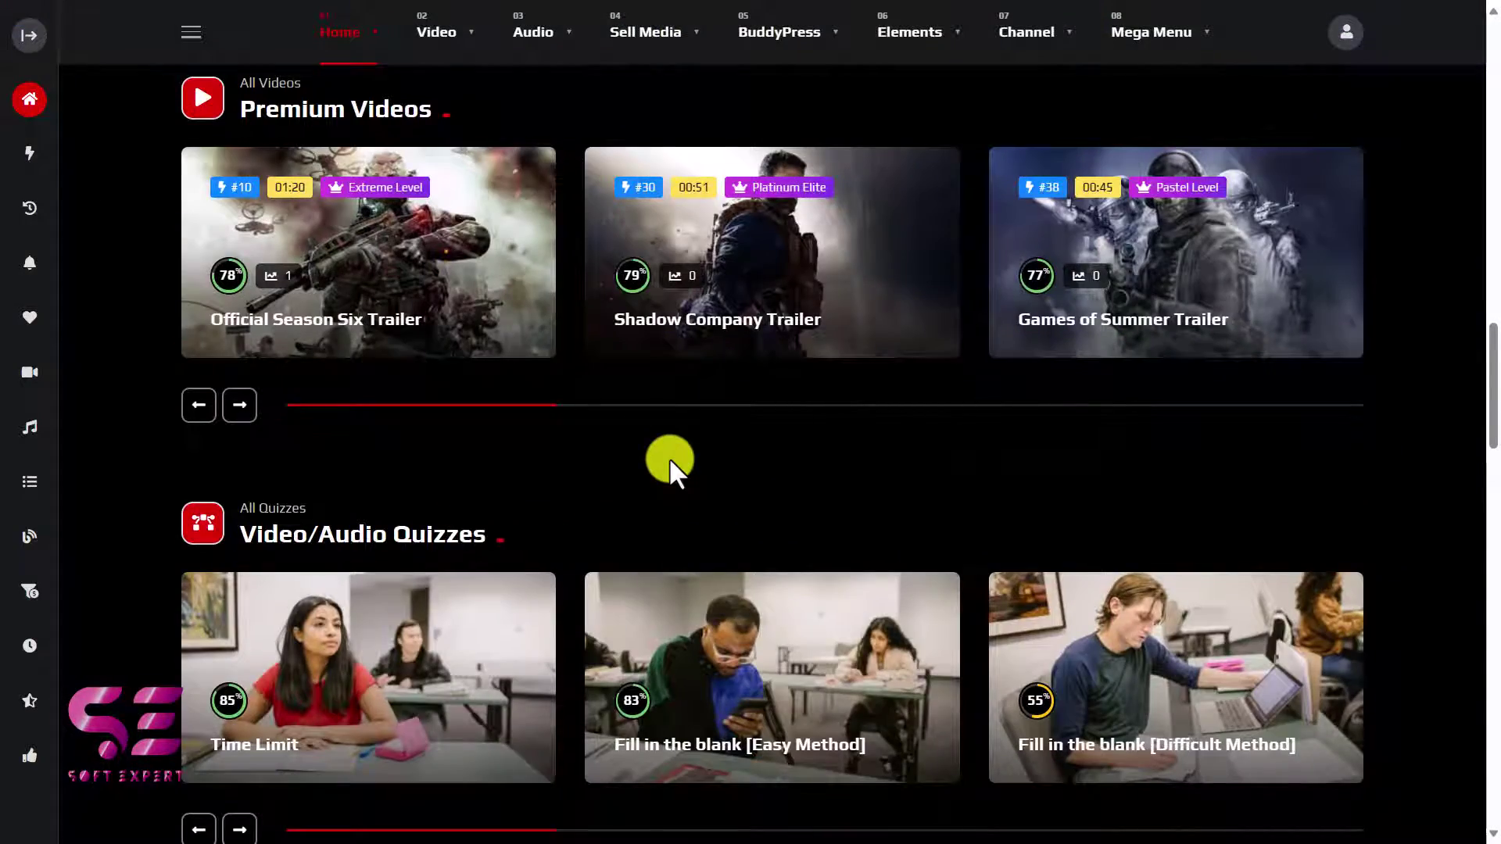
Switch to the Soft Expert YouTube channel and browse its list of uploaded videos
key("alt+Tab")
key("alt")
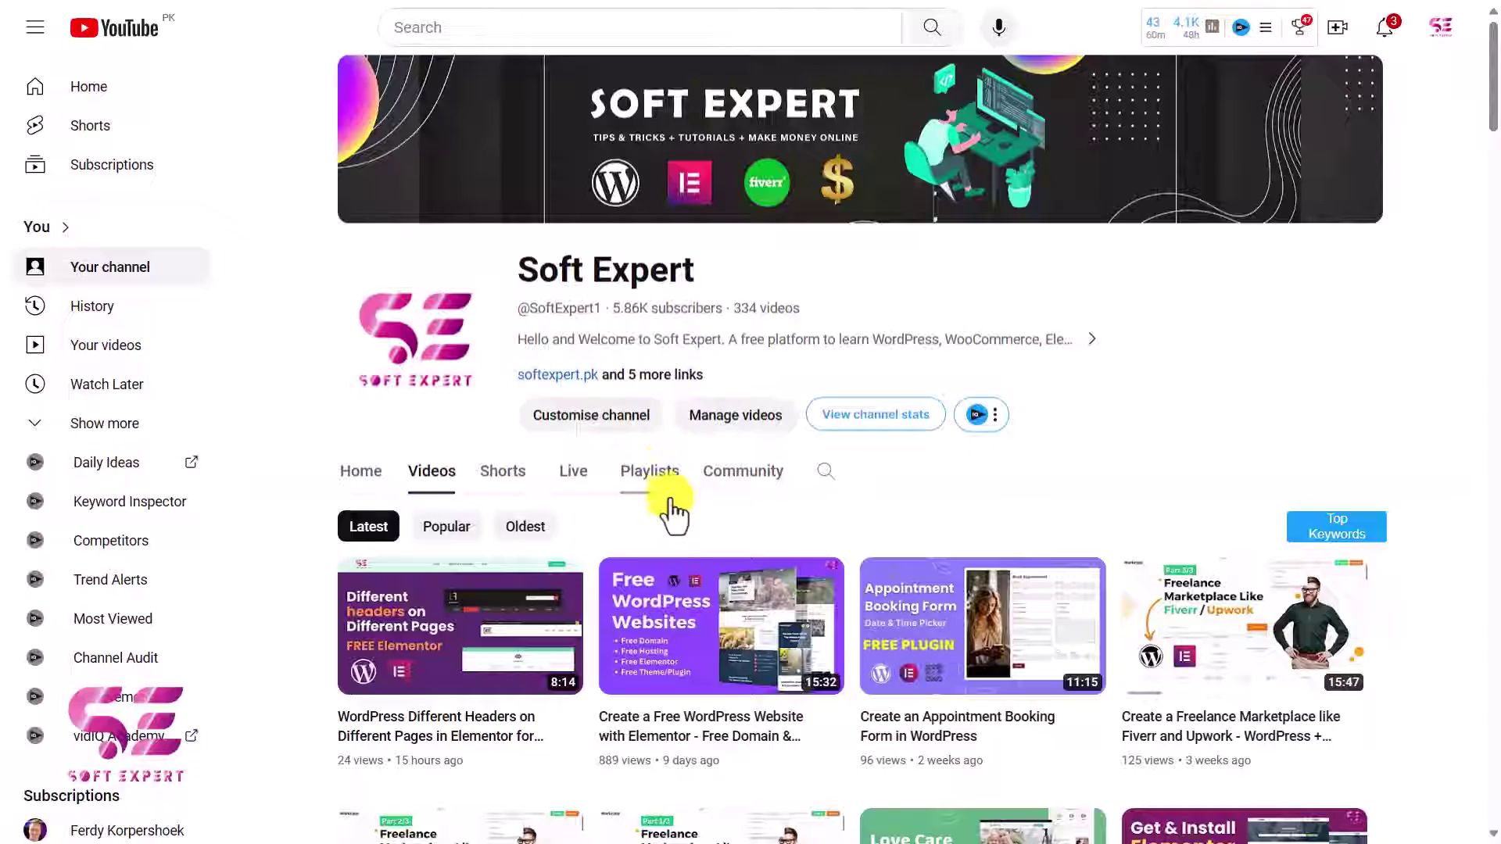
scroll(680, 576, "down", 3)
scroll(680, 585, "down", 10)
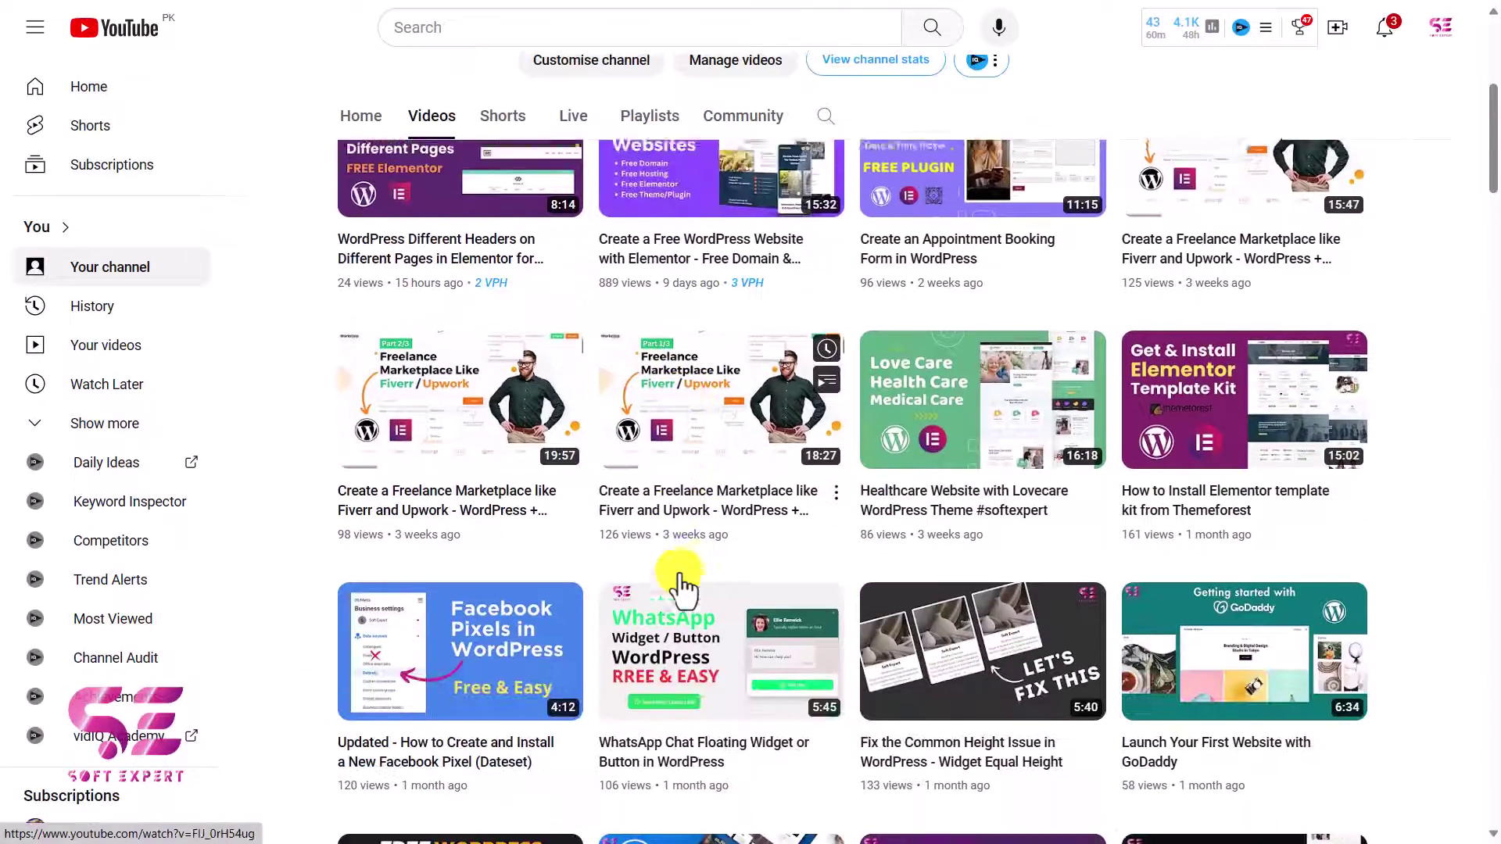
scroll(680, 586, "down", 8)
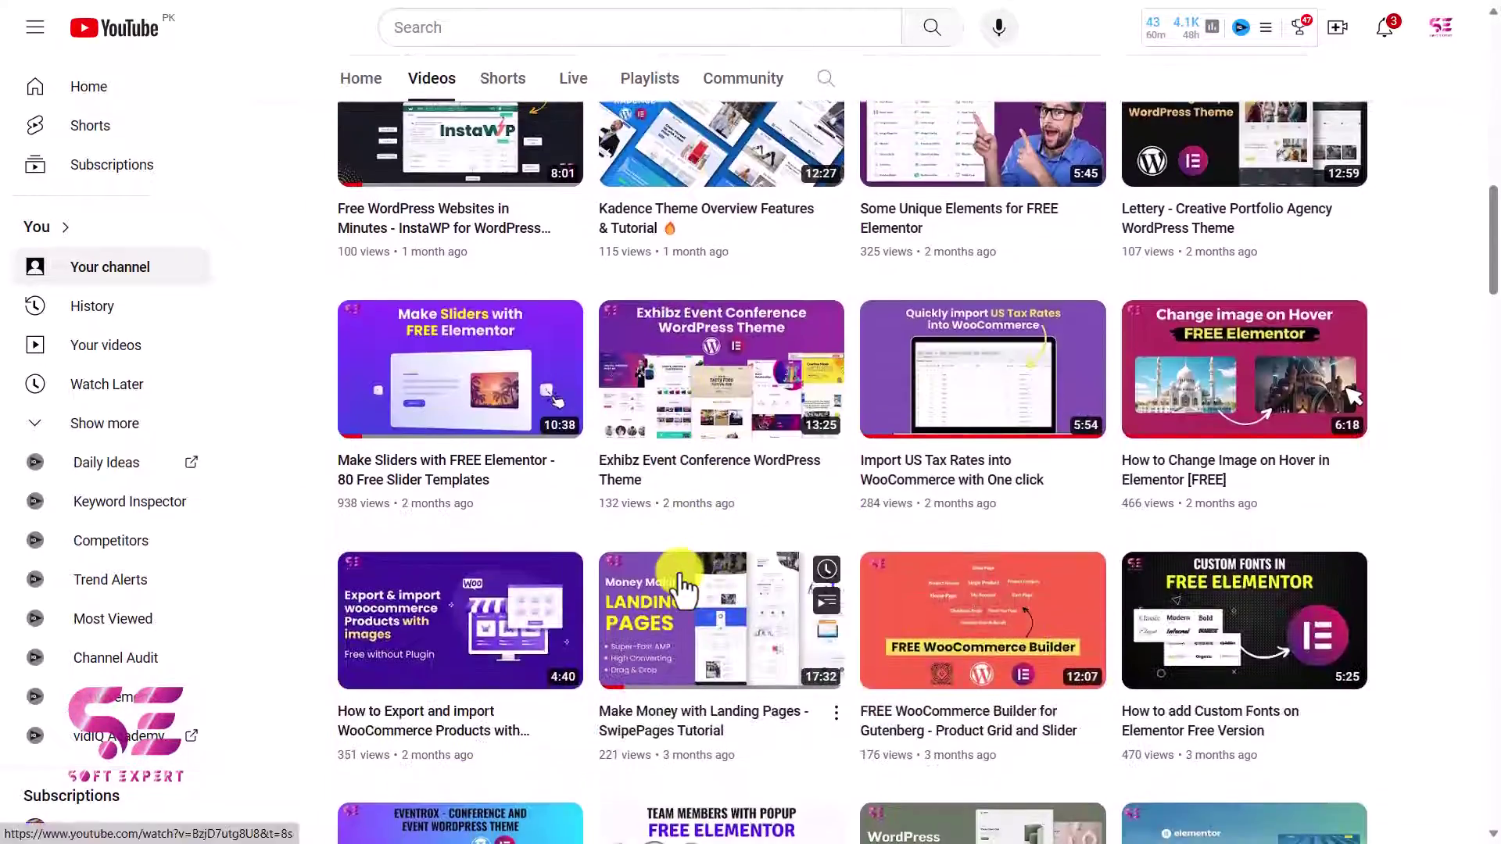
scroll(681, 587, "down", 3)
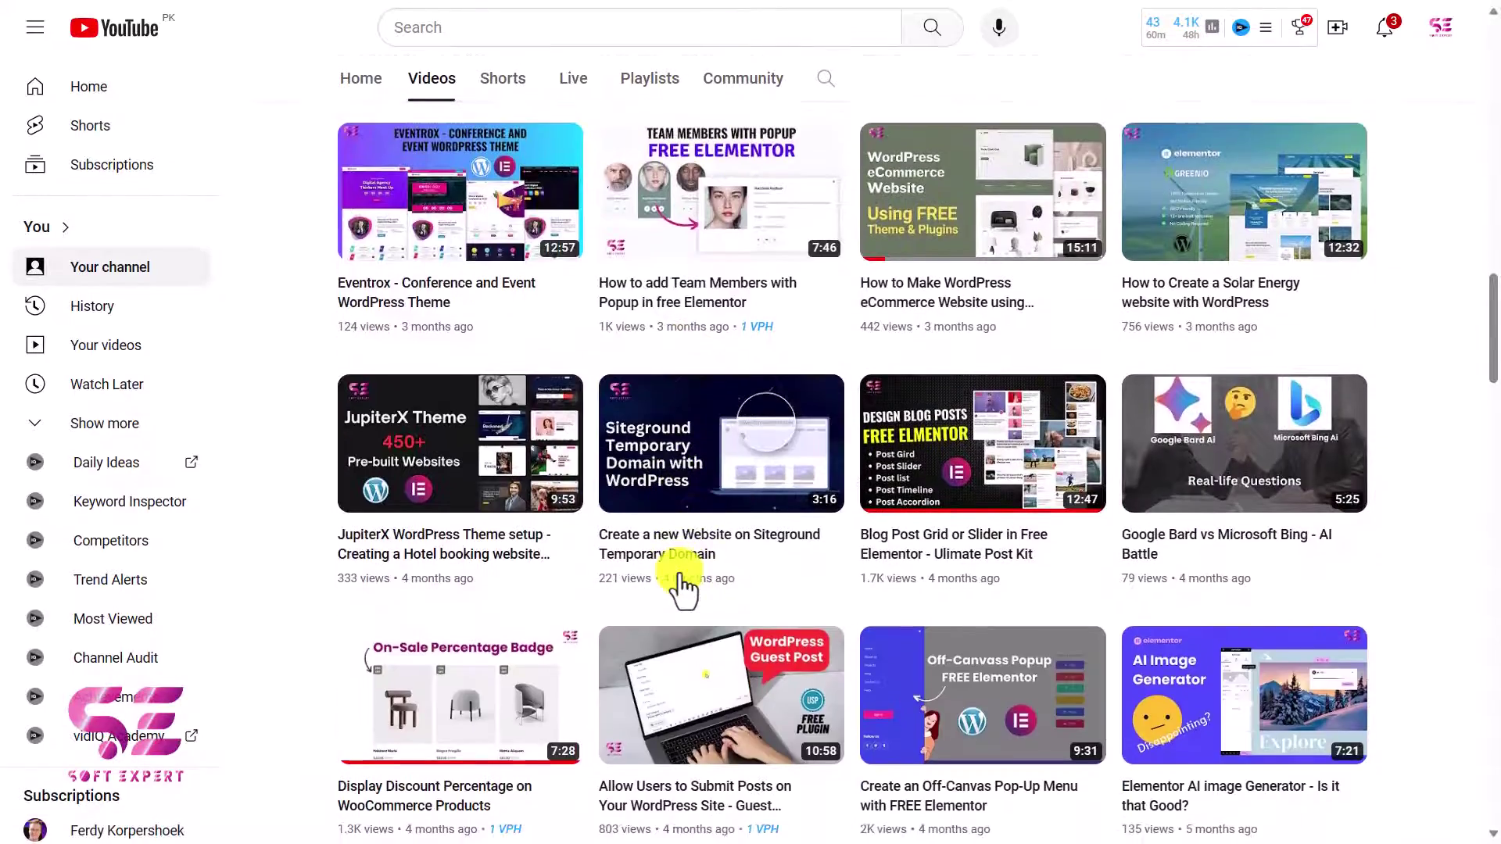
scroll(681, 586, "down", 4)
scroll(681, 585, "down", 13)
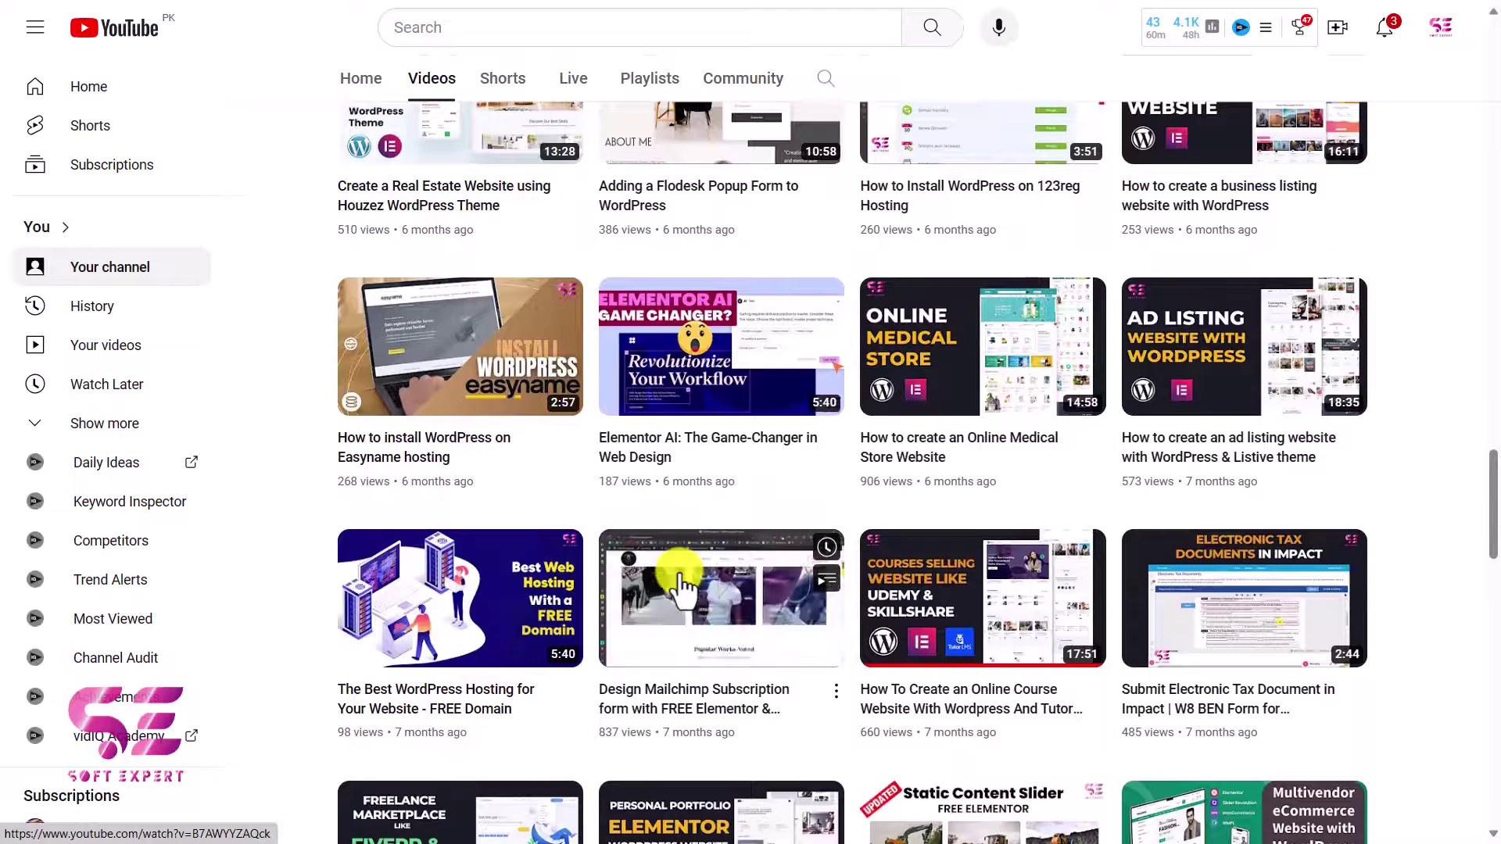
scroll(682, 585, "down", 8)
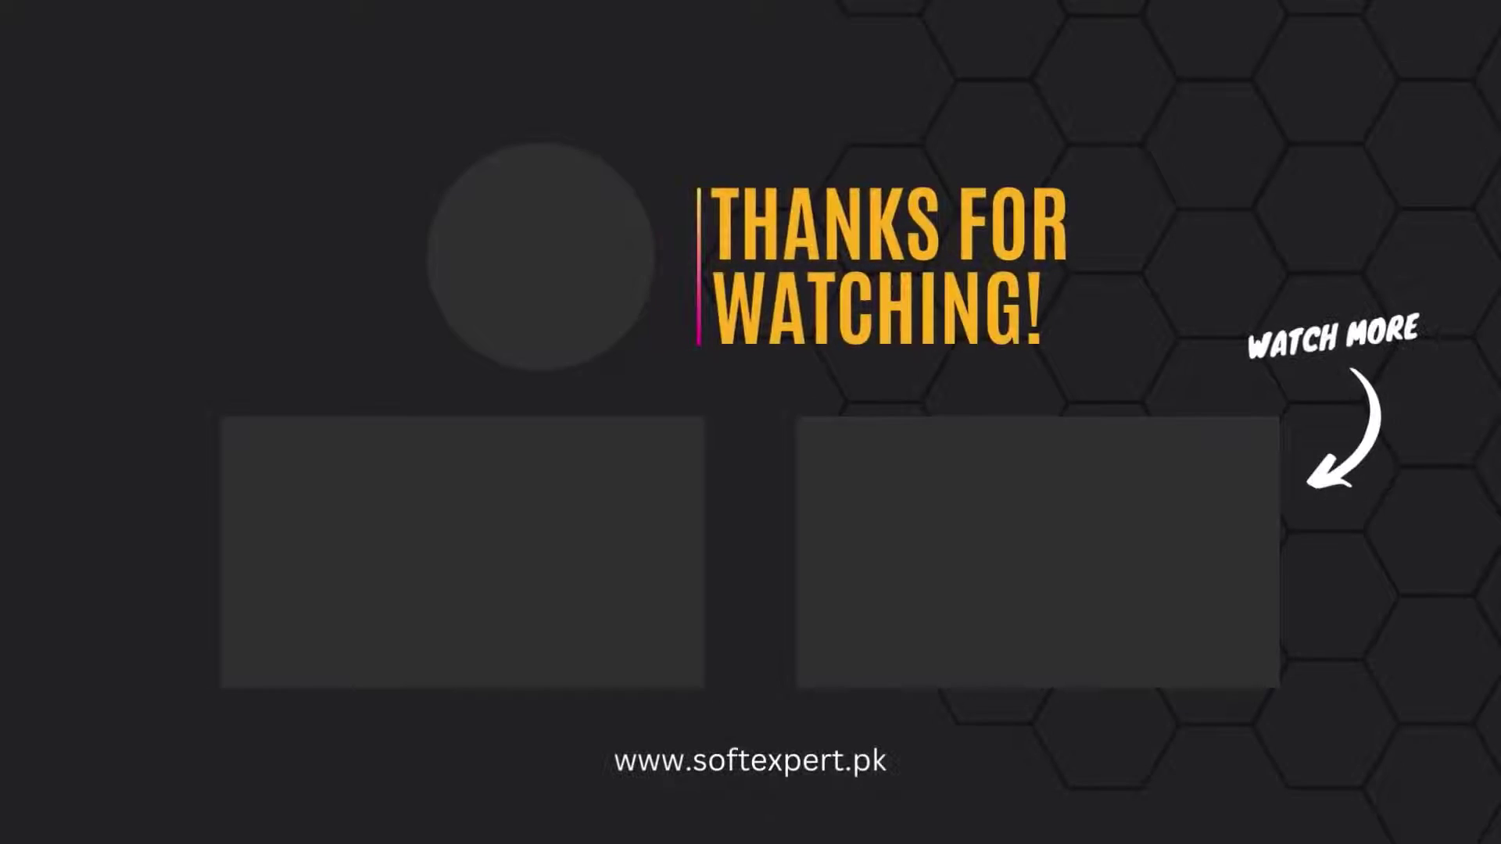